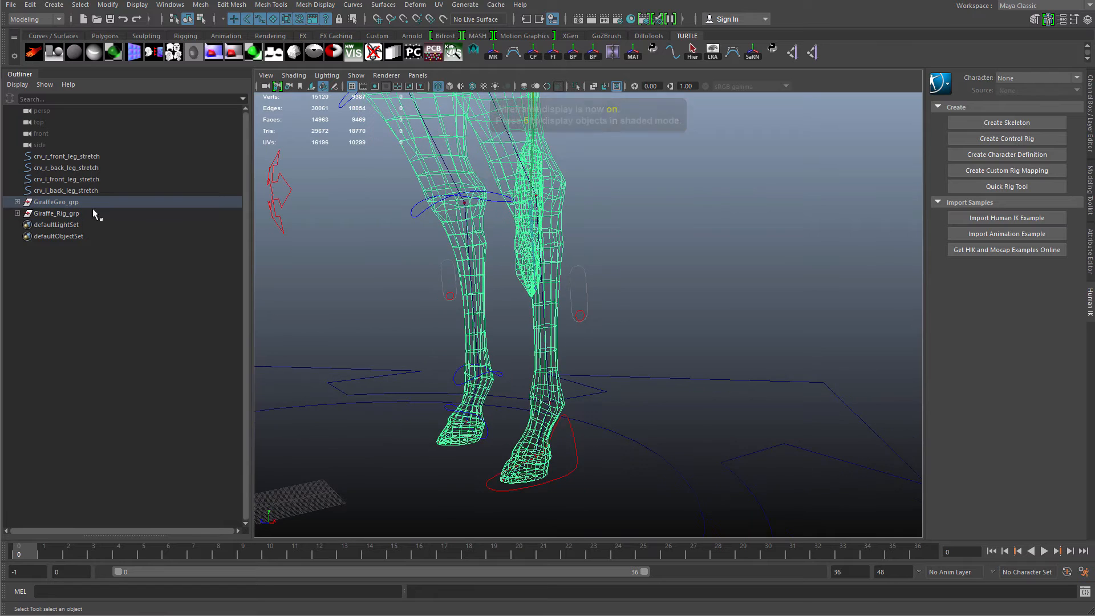
Isolate the crv_l_back_leg_stretch curve and examine it around the giraffe's back-left leg.
{"action": "left_click", "coordinate": [65, 190]}
{"action": "key", "text": "ctrl+1"}
{"action": "left_click_drag", "start_coordinate": [656, 361], "coordinate": [575, 376], "text": "alt"}
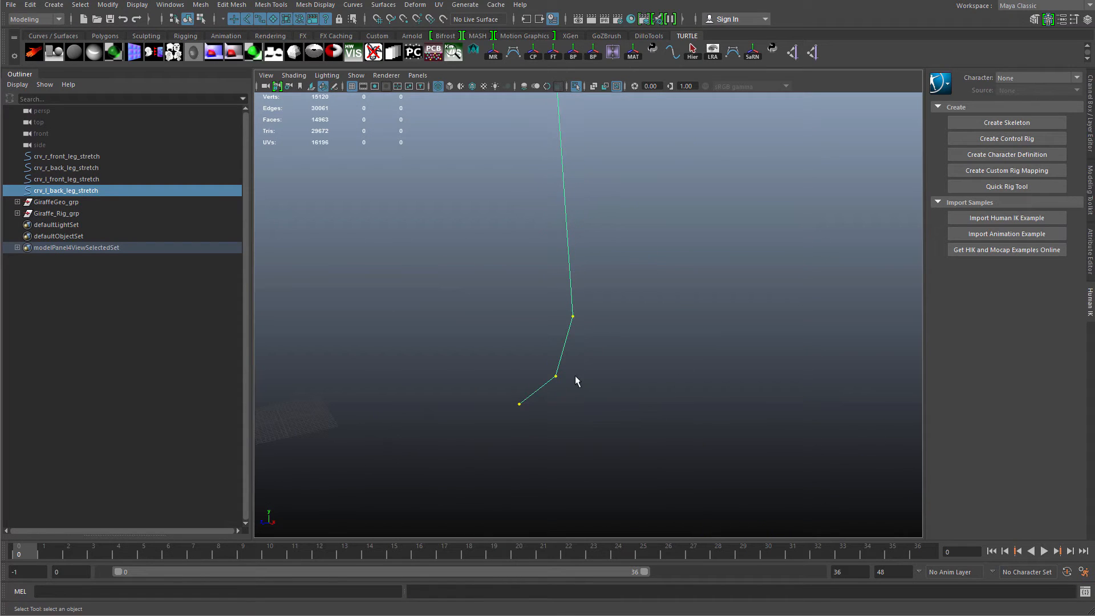
{"action": "right_click_drag", "start_coordinate": [572, 319], "coordinate": [508, 318]}
{"action": "left_click_drag", "start_coordinate": [439, 347], "coordinate": [608, 464]}
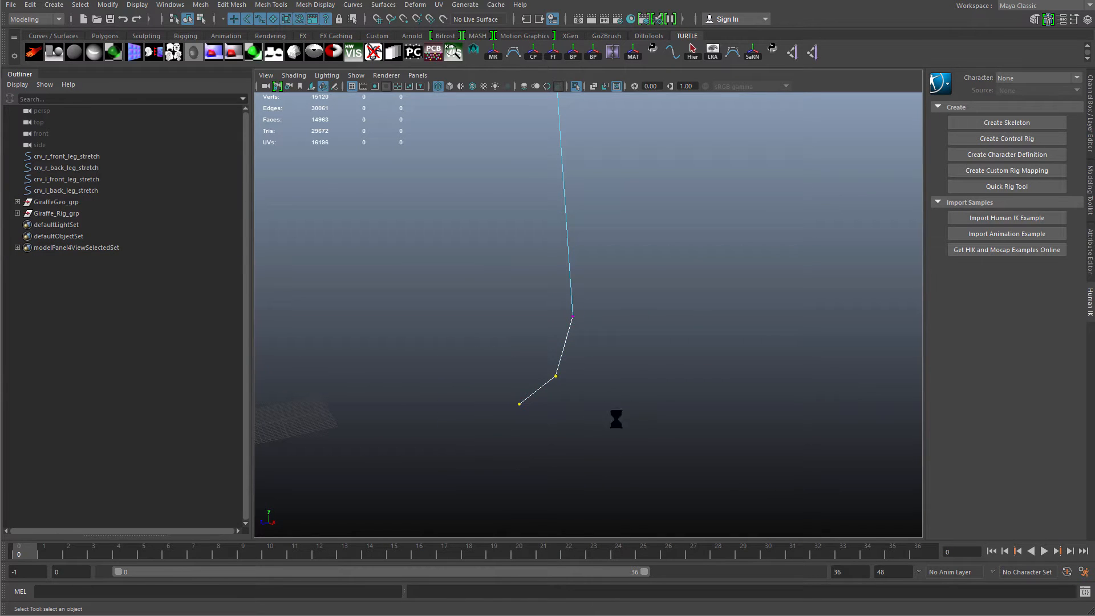
{"action": "left_click_drag", "start_coordinate": [556, 282], "coordinate": [602, 405], "text": "alt"}
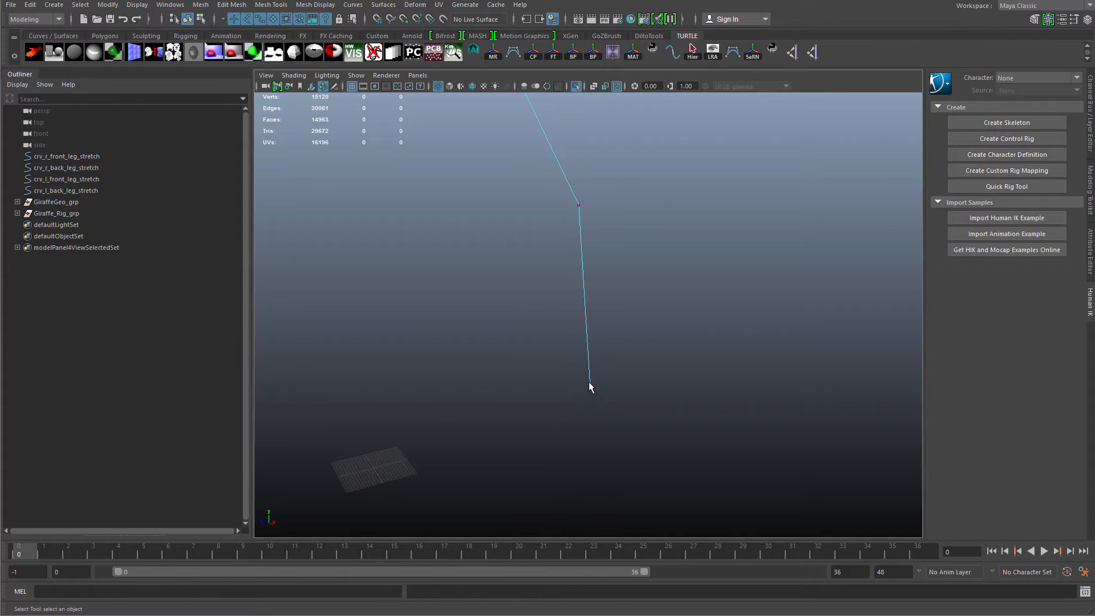
{"action": "left_click_drag", "start_coordinate": [528, 435], "coordinate": [440, 221], "text": "alt"}
{"action": "right_click_drag", "start_coordinate": [422, 217], "coordinate": [477, 197]}
{"action": "left_click_drag", "start_coordinate": [467, 291], "coordinate": [499, 306], "text": "alt"}
{"action": "key", "text": "ctrl+1"}
{"action": "left_click_drag", "start_coordinate": [528, 195], "coordinate": [551, 194], "text": "alt"}
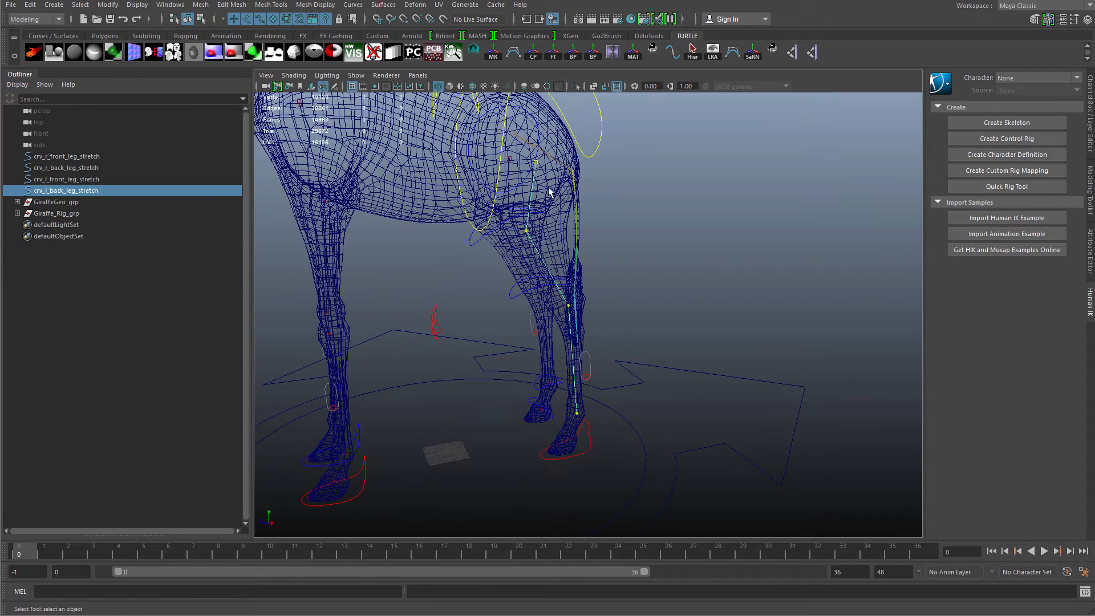
{"action": "left_click_drag", "start_coordinate": [573, 450], "coordinate": [589, 249], "text": "alt"}
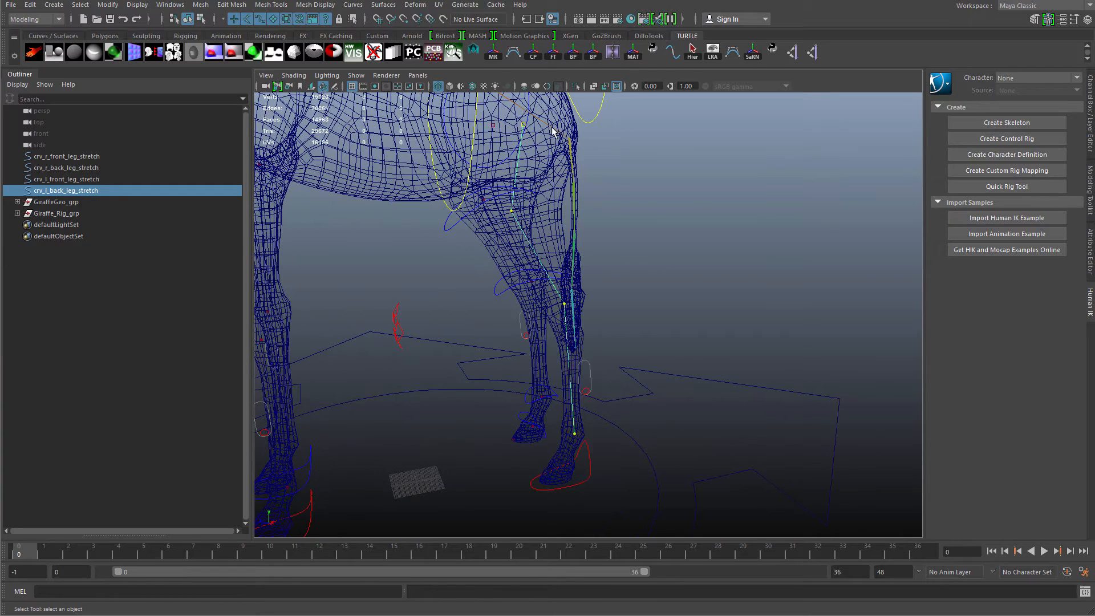
{"action": "left_click_drag", "start_coordinate": [498, 371], "coordinate": [542, 349], "text": "alt"}
{"action": "right_click_drag", "start_coordinate": [542, 349], "coordinate": [518, 338], "text": "alt"}
{"action": "left_click_drag", "start_coordinate": [518, 338], "coordinate": [504, 334], "text": "alt"}
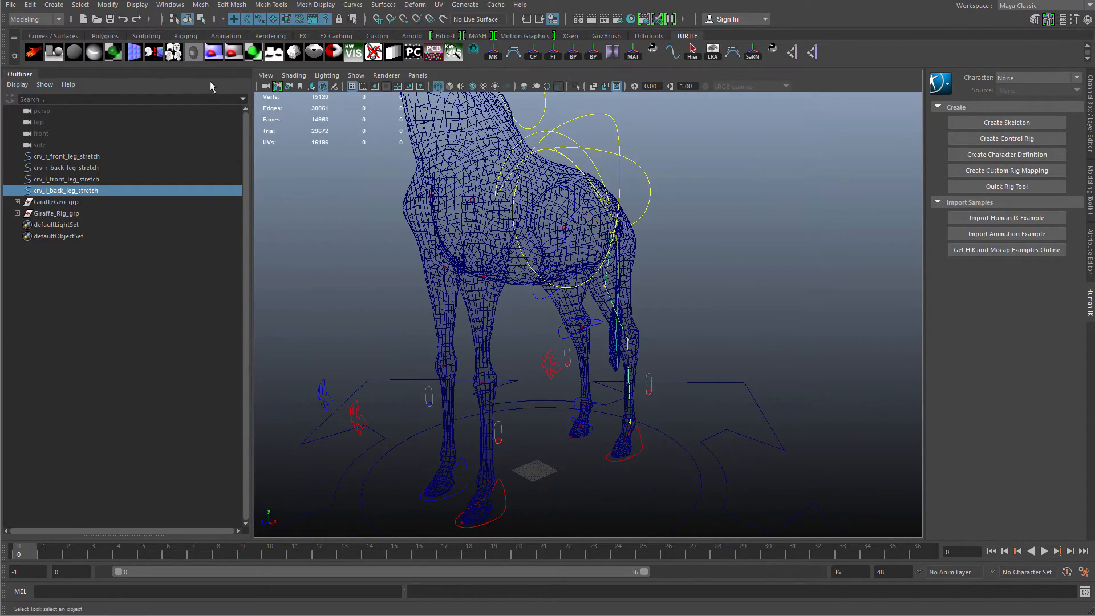
Open the Node Editor and clear the graph in its new untitled tab.
{"action": "left_click", "coordinate": [170, 5]}
{"action": "left_click", "coordinate": [238, 137]}
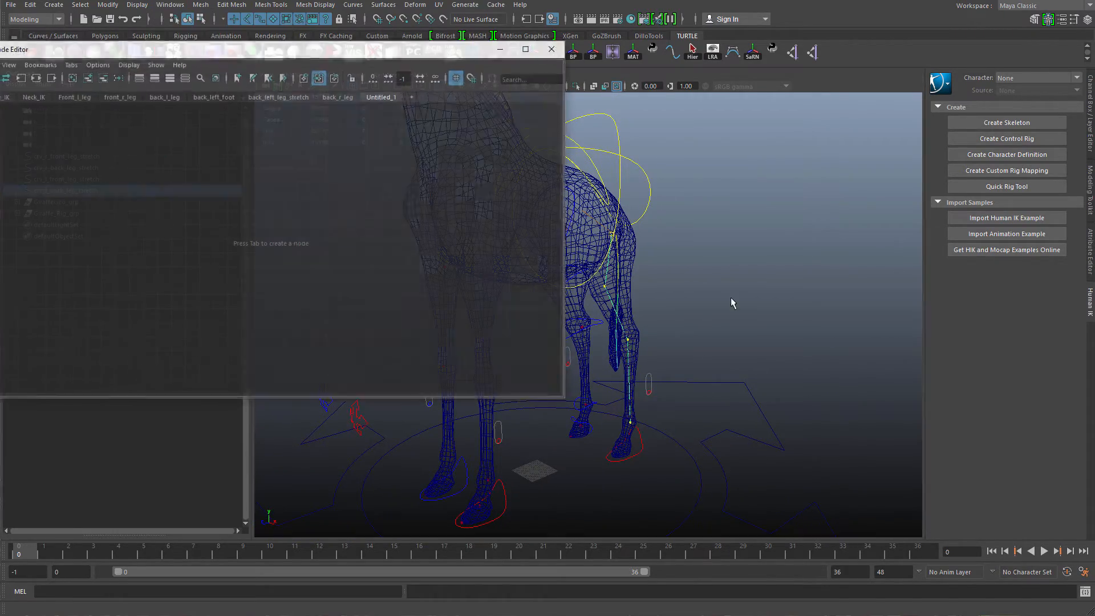
{"action": "left_click_drag", "start_coordinate": [410, 50], "coordinate": [564, 86]}
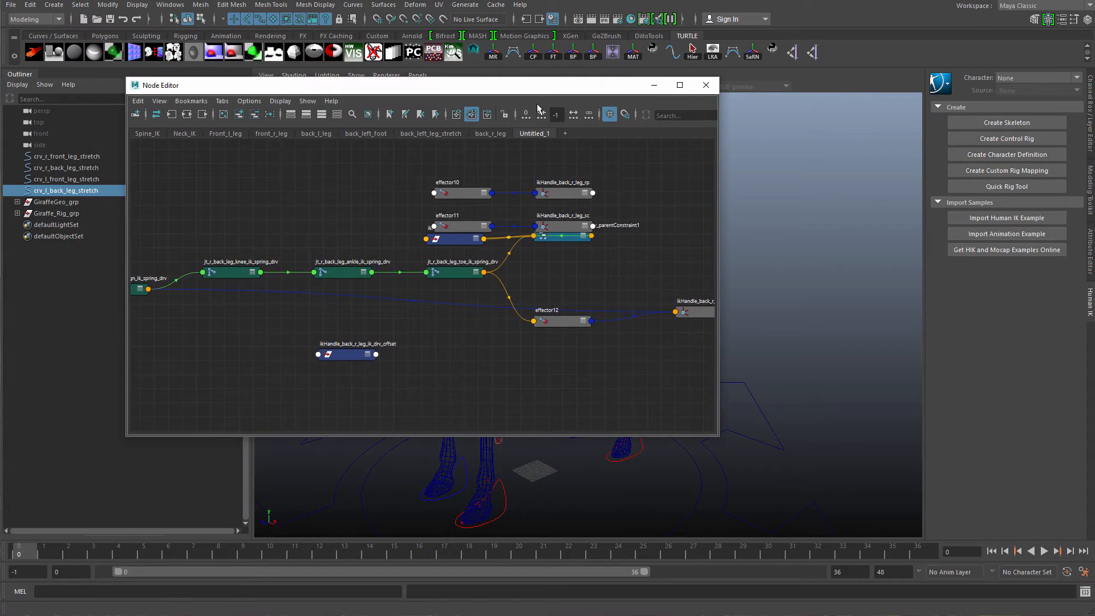
{"action": "left_click", "coordinate": [225, 117]}
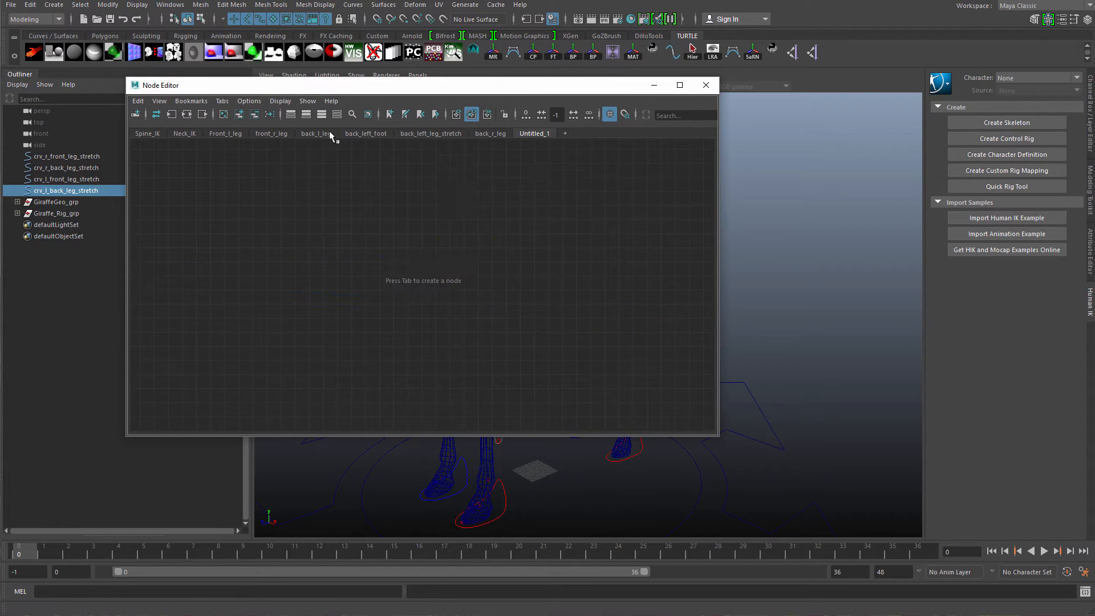
{"action": "left_click", "coordinate": [565, 155]}
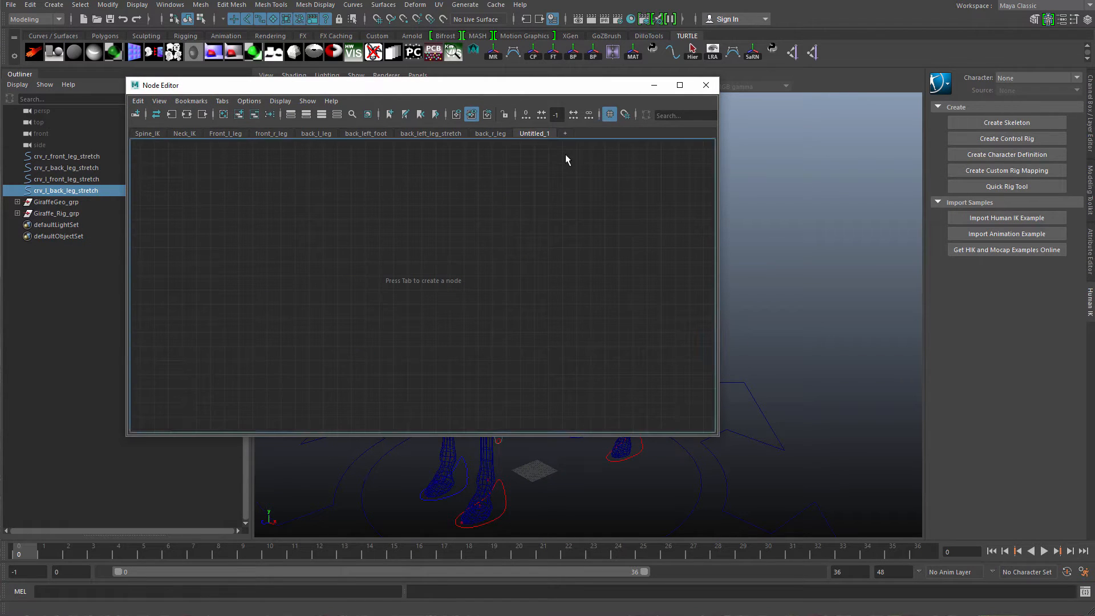
Rename the new Node Editor tab to back_l_leg_stretch.
{"action": "double_click", "coordinate": [534, 134]}
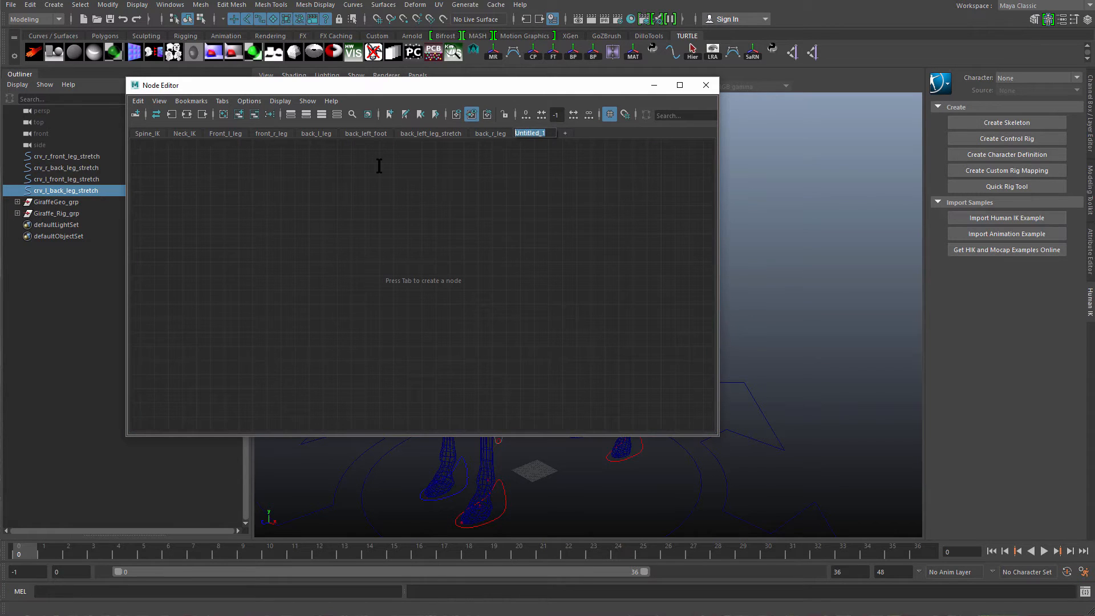
{"action": "key", "text": "BackSpace"}
{"action": "type", "text": "back_l_"}
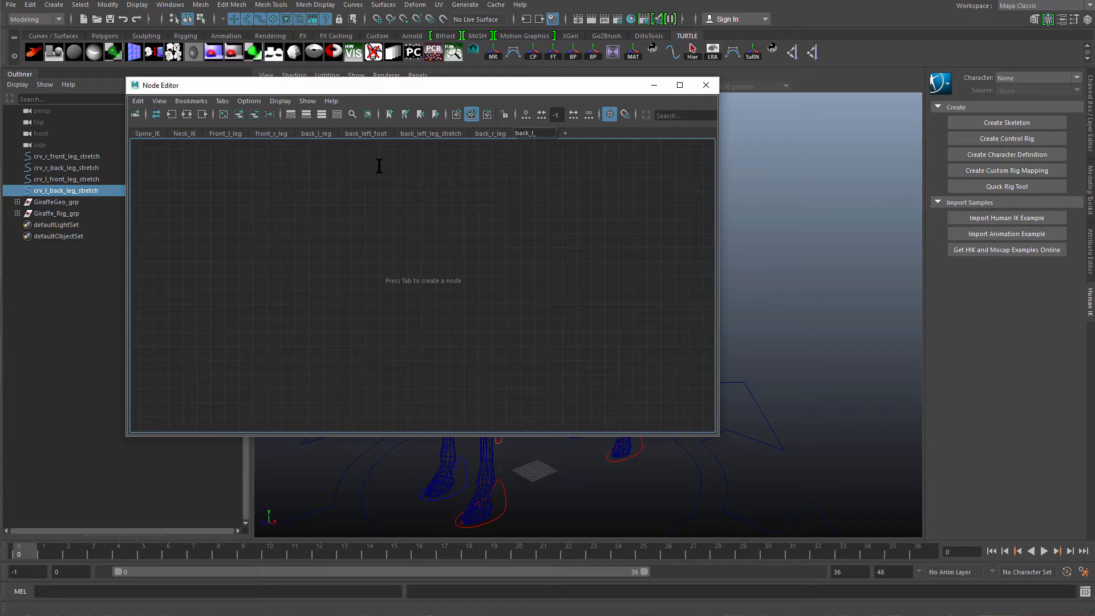
{"action": "type", "text": "leg_stretch"}
{"action": "key", "text": "Return"}
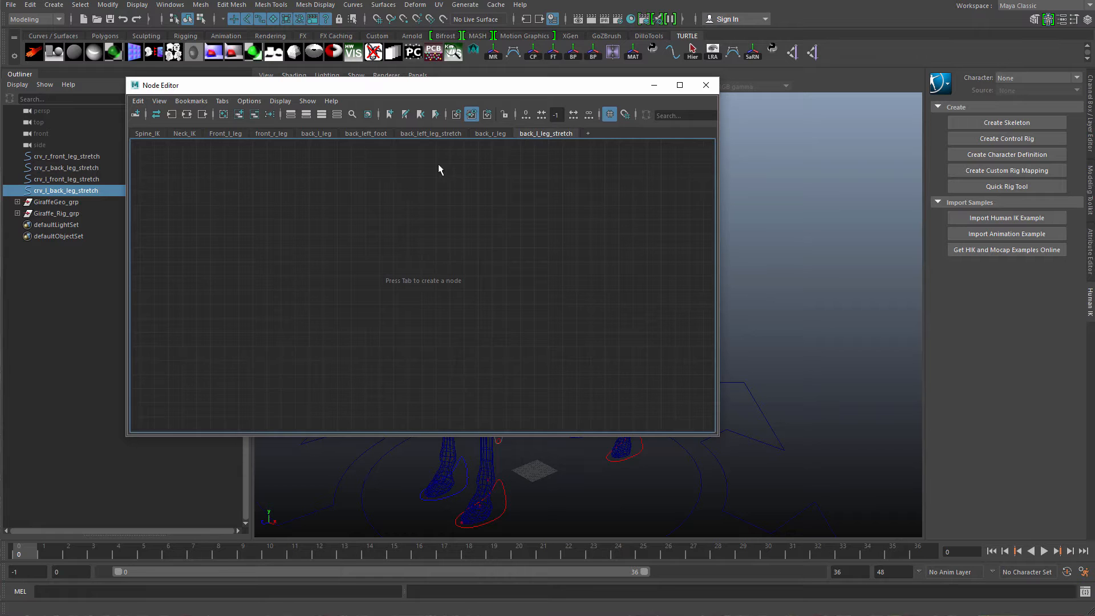
Add the crv_l_back_leg_stretch curve and its shape node to the graph and arrange them.
{"action": "left_click_drag", "start_coordinate": [465, 93], "coordinate": [633, 83]}
{"action": "left_click", "coordinate": [135, 190]}
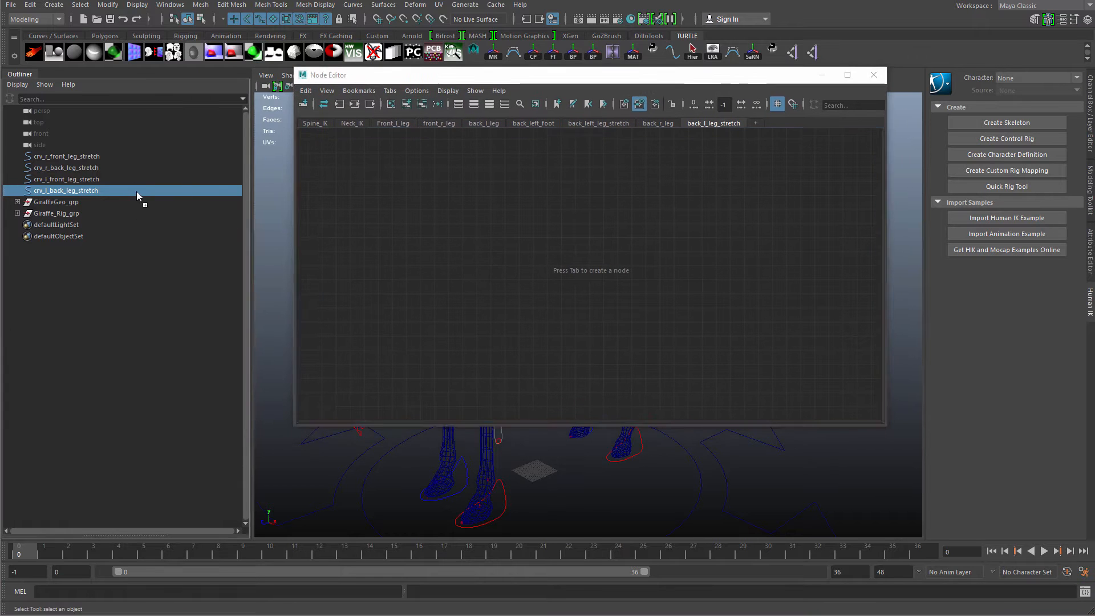
{"action": "middle_click_drag", "start_coordinate": [135, 190], "coordinate": [490, 242]}
{"action": "right_click_drag", "start_coordinate": [528, 317], "coordinate": [542, 360], "text": "alt"}
{"action": "left_click", "coordinate": [543, 360]}
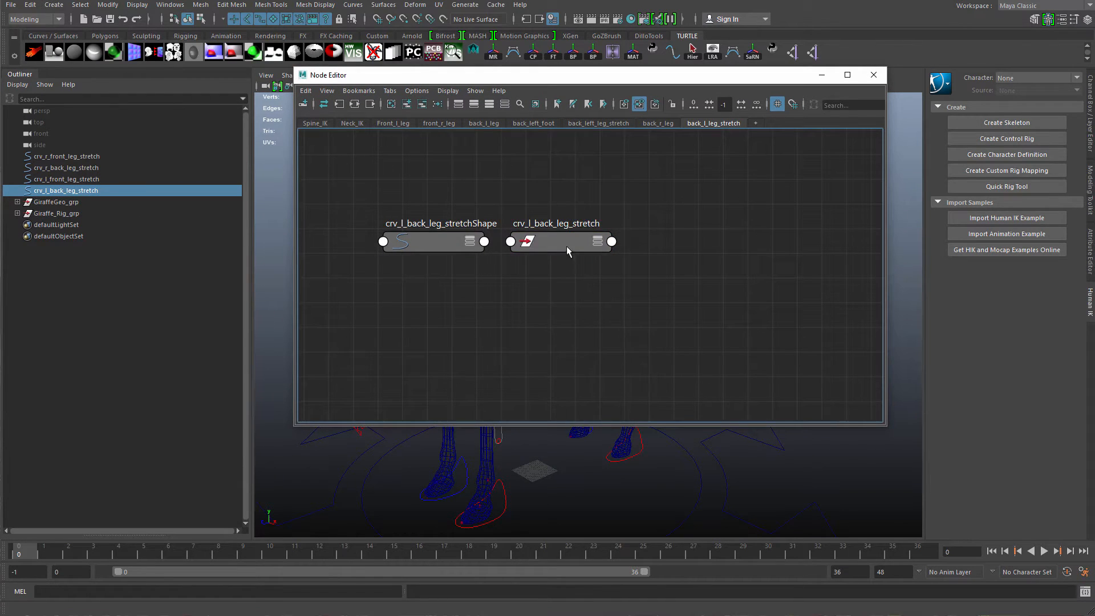
{"action": "left_click_drag", "start_coordinate": [566, 245], "coordinate": [456, 154]}
{"action": "left_click_drag", "start_coordinate": [440, 224], "coordinate": [505, 240], "text": "shift"}
{"action": "left_click", "coordinate": [514, 201]}
{"action": "left_click_drag", "start_coordinate": [517, 164], "coordinate": [427, 170]}
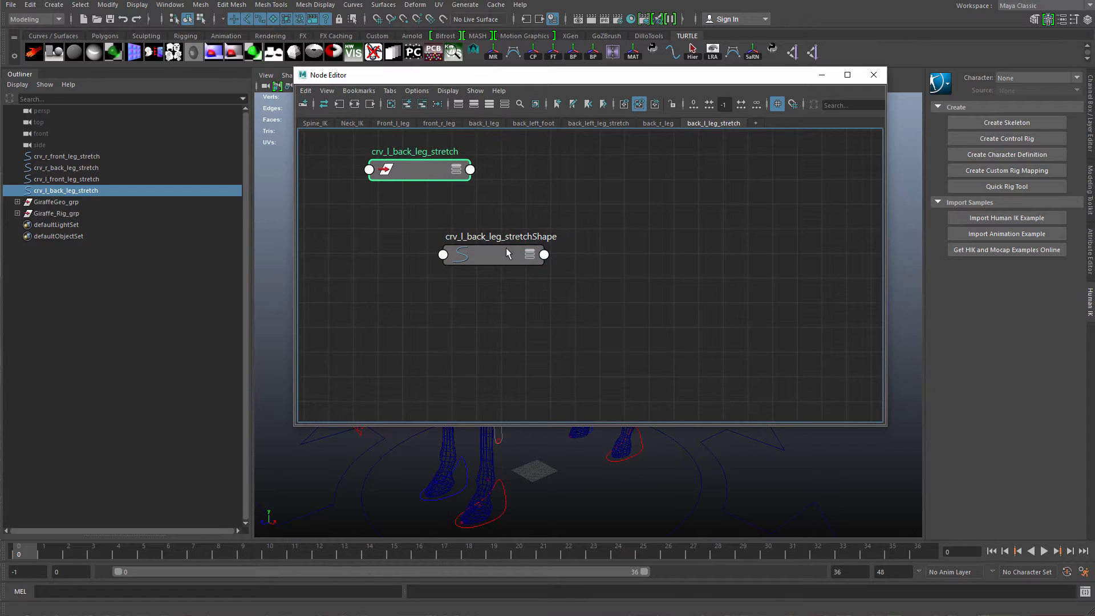
{"action": "left_click_drag", "start_coordinate": [507, 257], "coordinate": [526, 235]}
Expand crv_l_back_leg_stretchShape to show all its attributes.
{"action": "key", "text": "3"}
{"action": "middle_click_drag", "start_coordinate": [627, 276], "coordinate": [616, 274], "text": "alt"}
{"action": "right_click_drag", "start_coordinate": [616, 274], "coordinate": [551, 303], "text": "alt"}
{"action": "middle_click_drag", "start_coordinate": [551, 303], "coordinate": [514, 263], "text": "alt"}
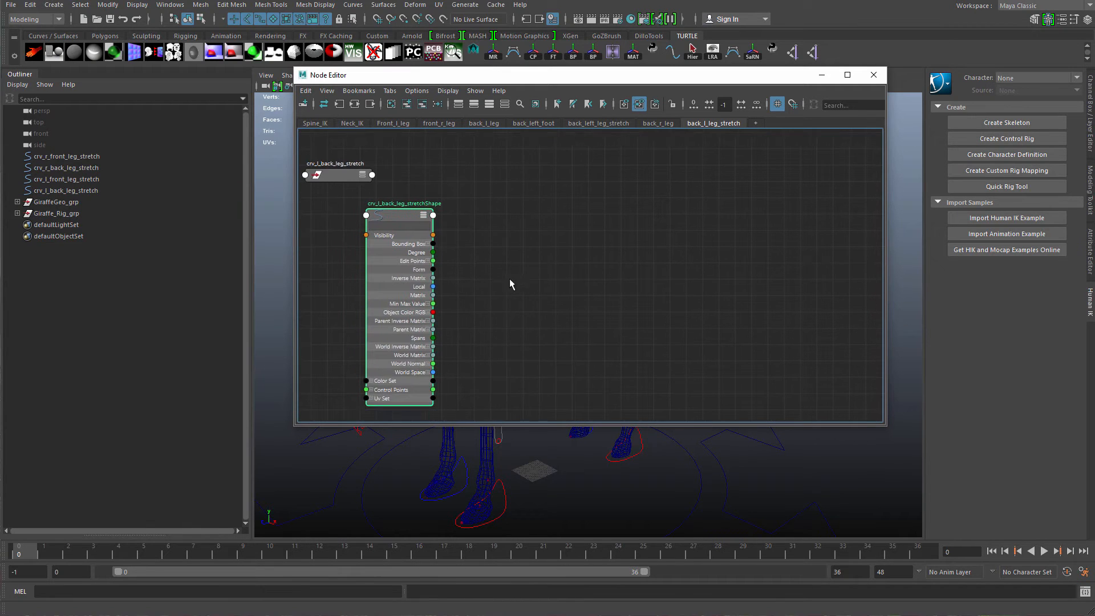
{"action": "left_click", "coordinate": [508, 278]}
{"action": "middle_click_drag", "start_coordinate": [480, 296], "coordinate": [476, 324], "text": "alt"}
{"action": "middle_click_drag", "start_coordinate": [448, 399], "coordinate": [446, 363], "text": "alt"}
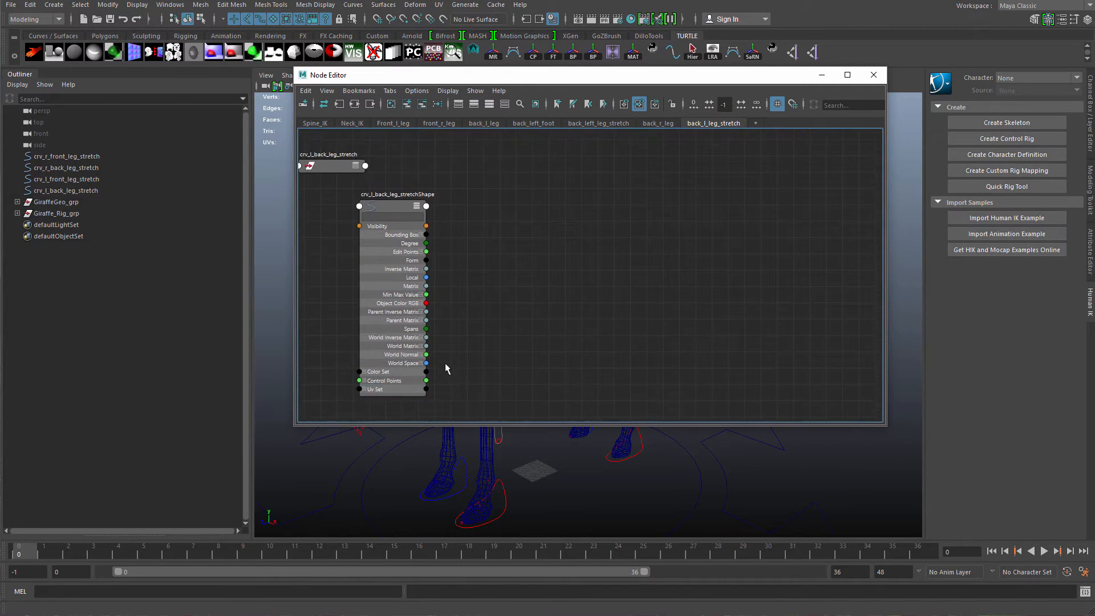
{"action": "left_click", "coordinate": [422, 363]}
Create a curveInfo node in the graph.
{"action": "key", "text": "Tab"}
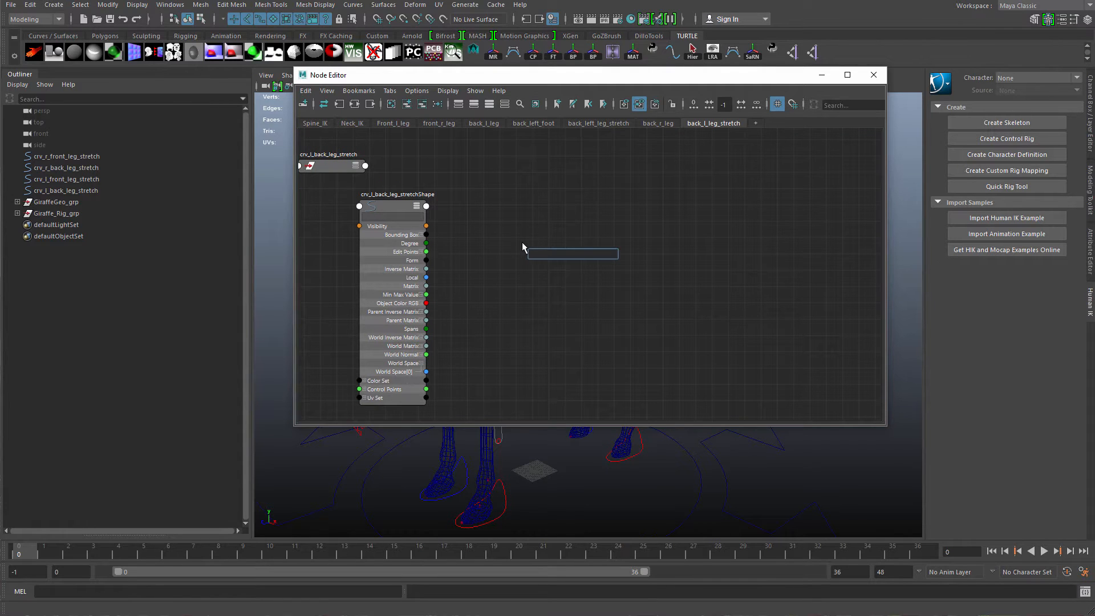
{"action": "type", "text": "c"}
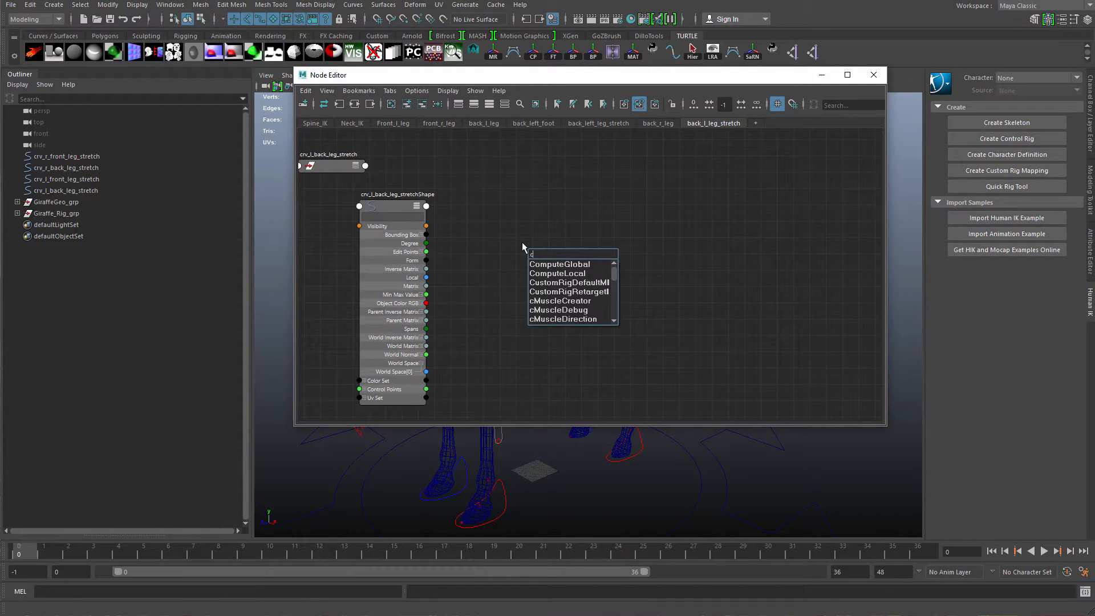
{"action": "type", "text": "urvel"}
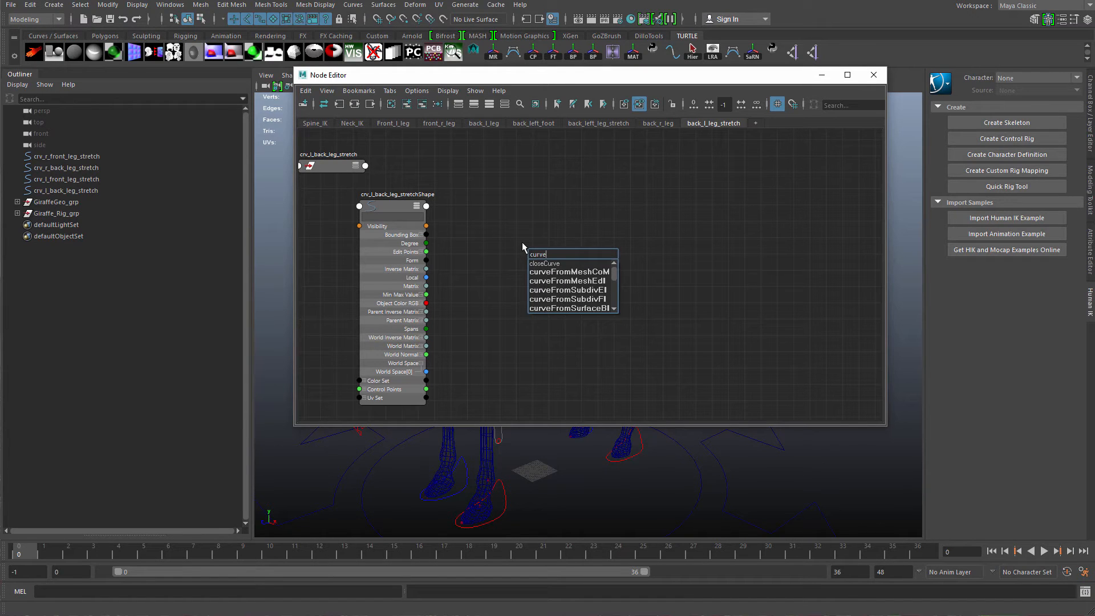
{"action": "key", "text": "Return"}
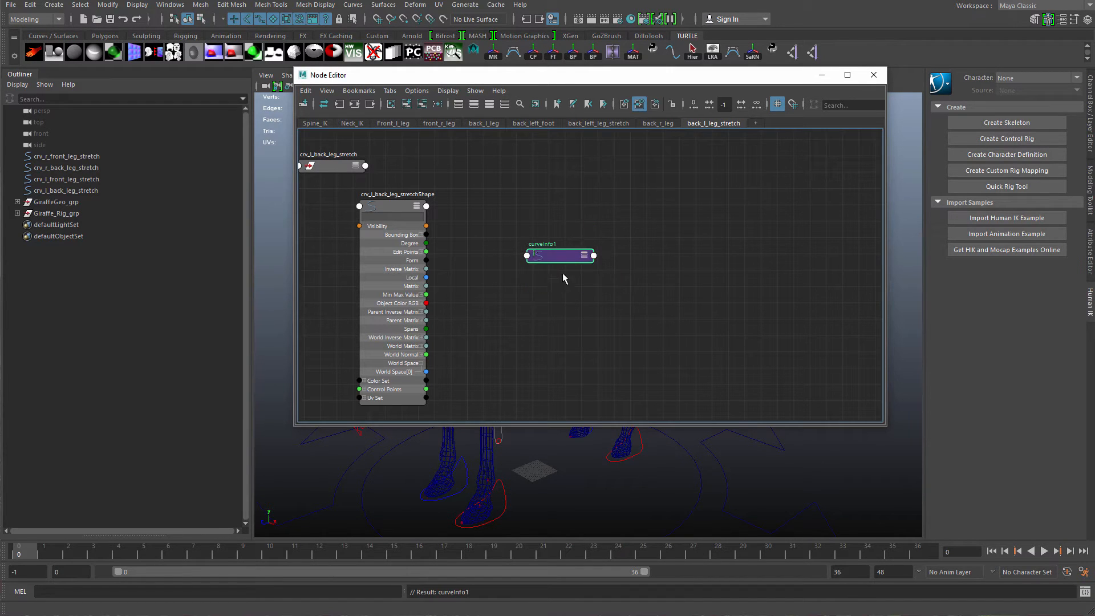
Rename the curveInfo node to curveInfo_back_l_origionalLength.
{"action": "double_click", "coordinate": [552, 244]}
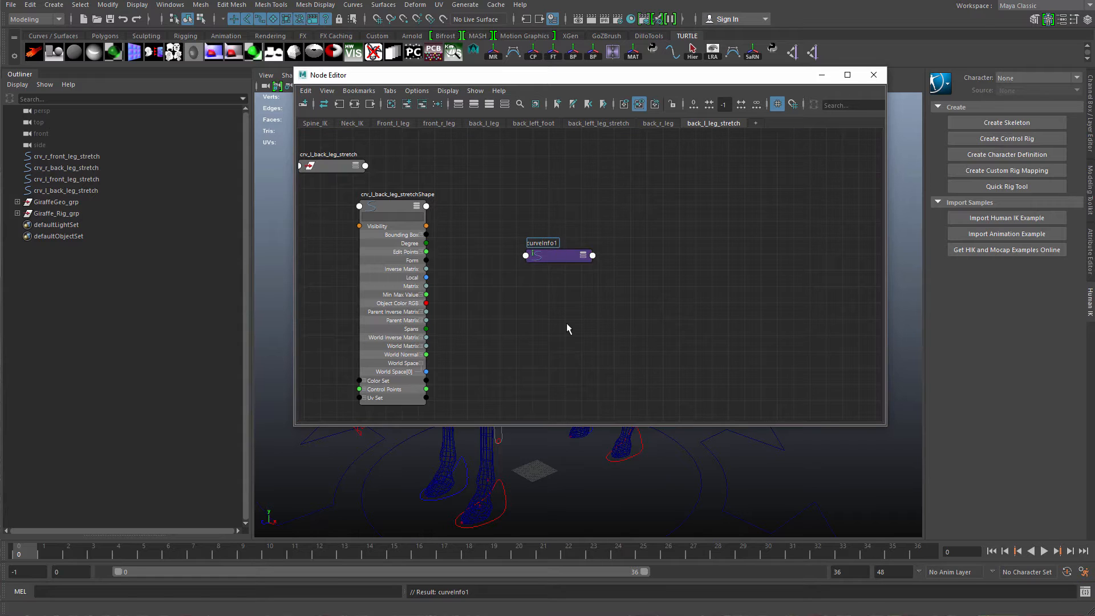
{"action": "key", "text": "BackSpace"}
{"action": "type", "text": "_l"}
{"action": "key", "text": "BackSpace"}
{"action": "type", "text": "back_l_le"}
{"action": "key", "text": "BackSpace"}
{"action": "key", "text": "BackSpace"}
{"action": "type", "text": "origionalLength"}
{"action": "key", "text": "Return"}
Connect the shape's World Space[0] output to the curveInfo node's Input Curve.
{"action": "left_click_drag", "start_coordinate": [562, 256], "coordinate": [573, 174]}
{"action": "key", "text": "3"}
{"action": "right_click_drag", "start_coordinate": [507, 296], "coordinate": [570, 330], "text": "alt"}
{"action": "key", "text": "4"}
{"action": "middle_click_drag", "start_coordinate": [540, 296], "coordinate": [530, 340], "text": "alt"}
{"action": "right_click_drag", "start_coordinate": [530, 341], "coordinate": [572, 217], "text": "alt"}
{"action": "left_click_drag", "start_coordinate": [572, 220], "coordinate": [565, 260]}
{"action": "middle_click_drag", "start_coordinate": [395, 416], "coordinate": [503, 345], "text": "alt"}
{"action": "left_click_drag", "start_coordinate": [521, 353], "coordinate": [666, 182]}
{"action": "middle_click_drag", "start_coordinate": [606, 184], "coordinate": [523, 291], "text": "alt"}
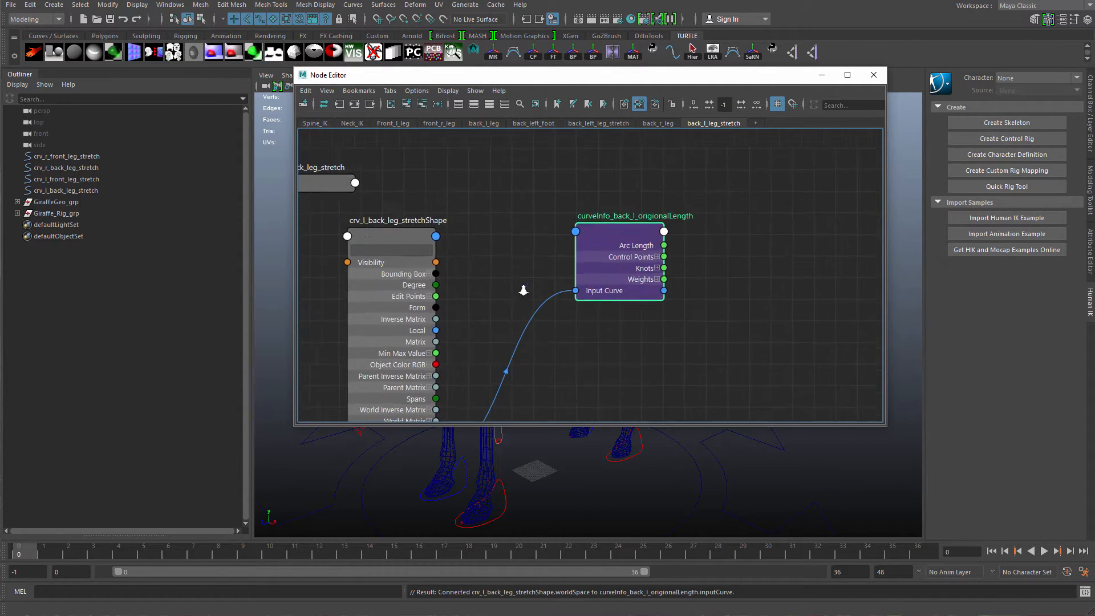
Arrange the shape and curveInfo nodes side by side in the graph.
{"action": "right_click_drag", "start_coordinate": [523, 291], "coordinate": [513, 292], "text": "alt"}
{"action": "left_click_drag", "start_coordinate": [626, 231], "coordinate": [654, 288]}
{"action": "middle_click_drag", "start_coordinate": [654, 288], "coordinate": [688, 266], "text": "alt"}
{"action": "right_click_drag", "start_coordinate": [688, 265], "coordinate": [596, 279], "text": "alt"}
{"action": "left_click_drag", "start_coordinate": [552, 306], "coordinate": [586, 252]}
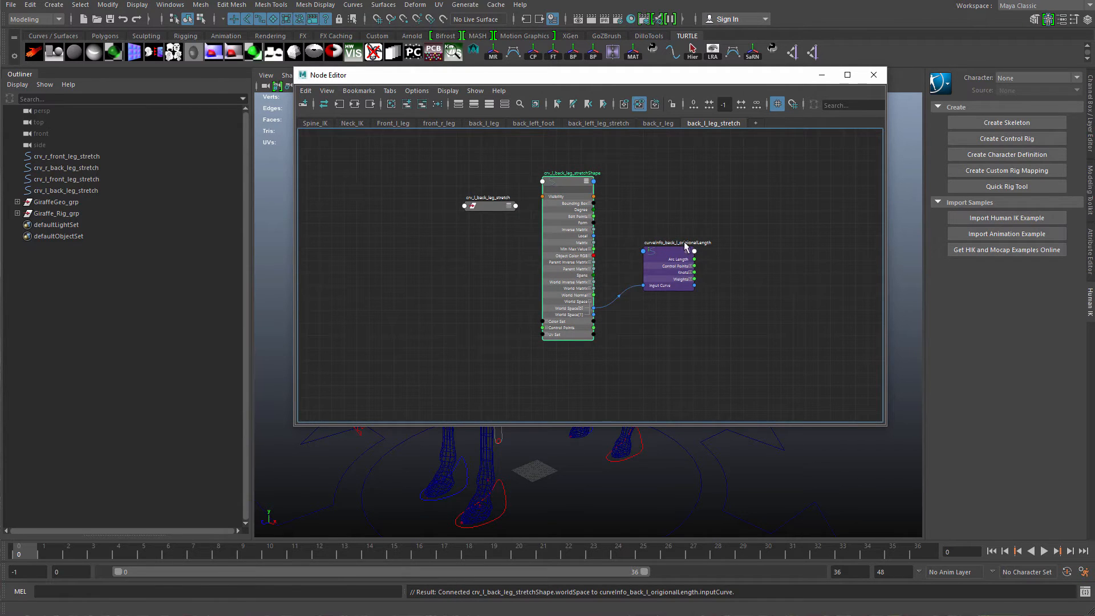
{"action": "left_click_drag", "start_coordinate": [681, 247], "coordinate": [679, 238]}
{"action": "left_click_drag", "start_coordinate": [488, 208], "coordinate": [390, 234]}
{"action": "left_click_drag", "start_coordinate": [663, 262], "coordinate": [676, 253]}
{"action": "middle_click_drag", "start_coordinate": [649, 254], "coordinate": [574, 259], "text": "alt"}
{"action": "right_click_drag", "start_coordinate": [574, 260], "coordinate": [589, 293], "text": "alt"}
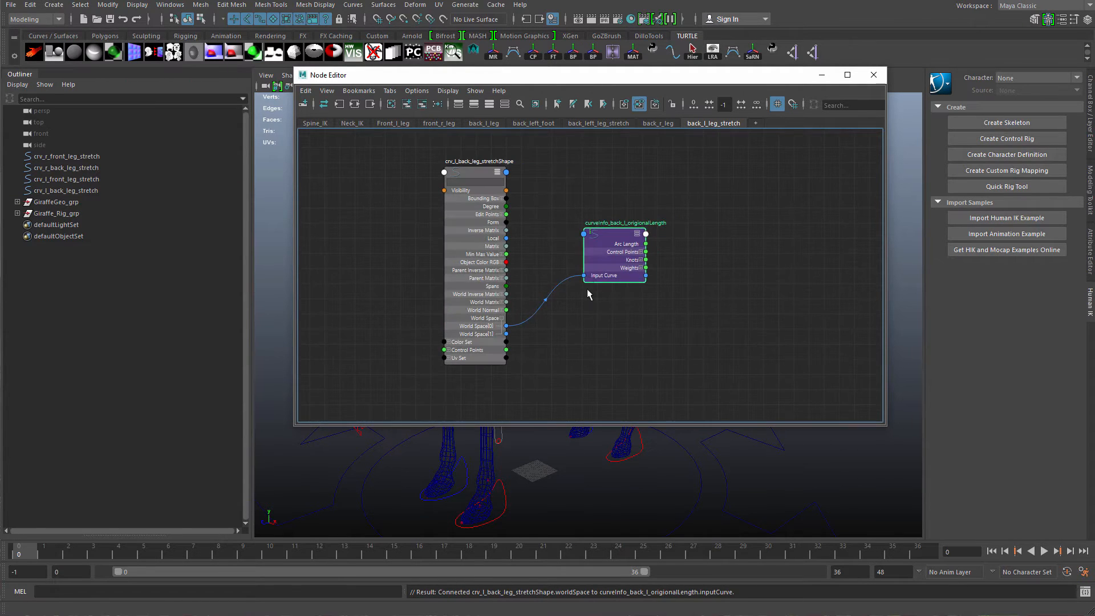
{"action": "left_click_drag", "start_coordinate": [596, 256], "coordinate": [619, 254]}
{"action": "middle_click_drag", "start_coordinate": [611, 289], "coordinate": [606, 274], "text": "alt"}
{"action": "left_click_drag", "start_coordinate": [452, 308], "coordinate": [438, 289]}
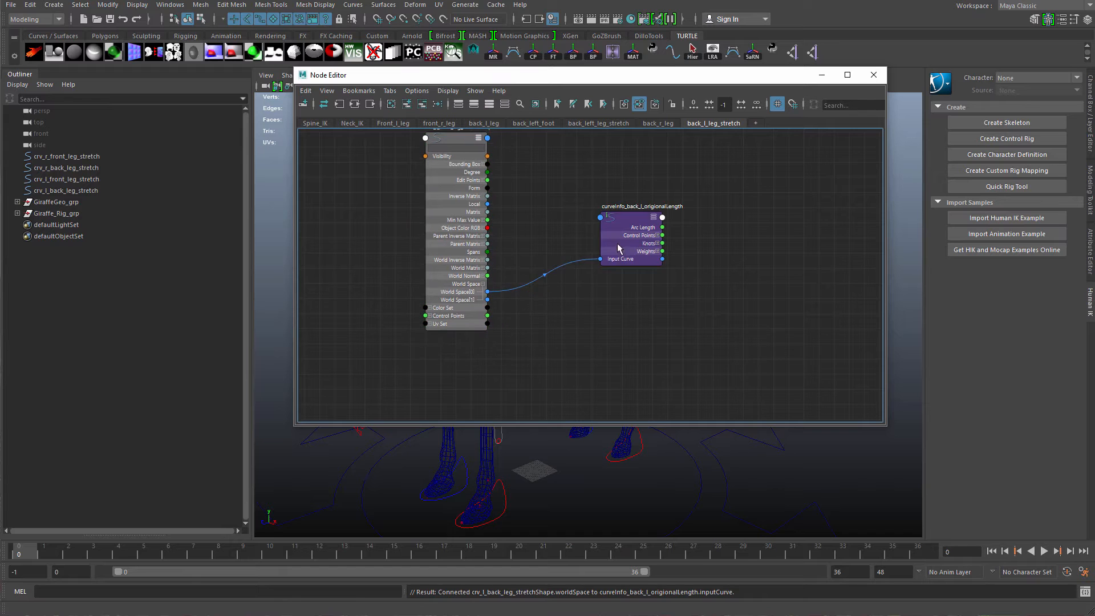
{"action": "left_click_drag", "start_coordinate": [618, 244], "coordinate": [592, 250]}
{"action": "scroll", "coordinate": [589, 287], "scroll_direction": "down", "scroll_amount": 4}
{"action": "middle_click_drag", "start_coordinate": [592, 289], "coordinate": [524, 297], "text": "alt"}
{"action": "scroll", "coordinate": [525, 297], "scroll_direction": "up", "scroll_amount": 5}
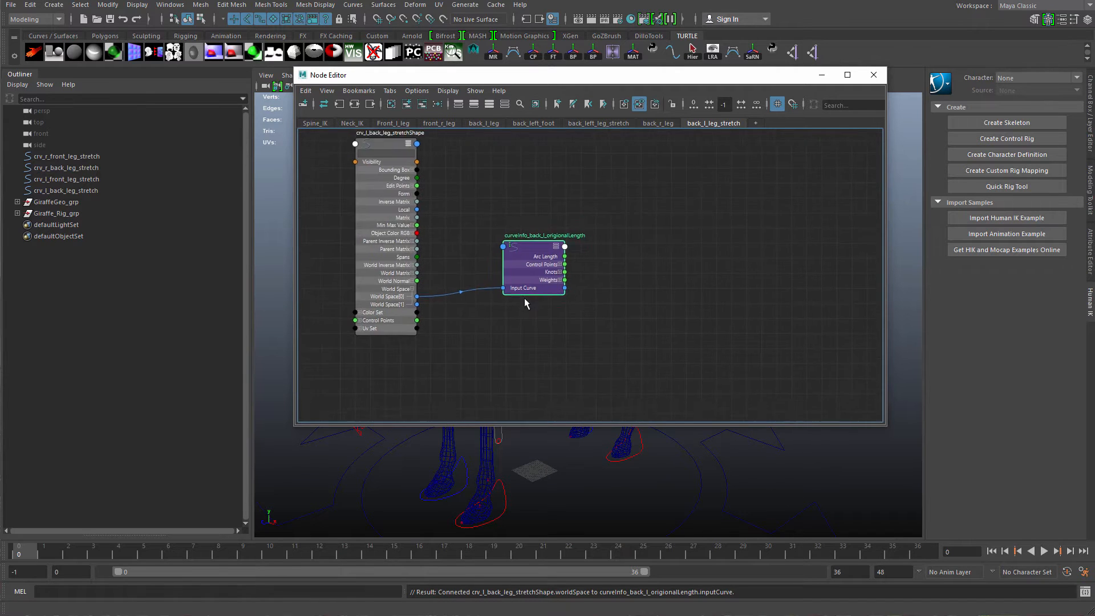
{"action": "left_click_drag", "start_coordinate": [553, 261], "coordinate": [555, 268]}
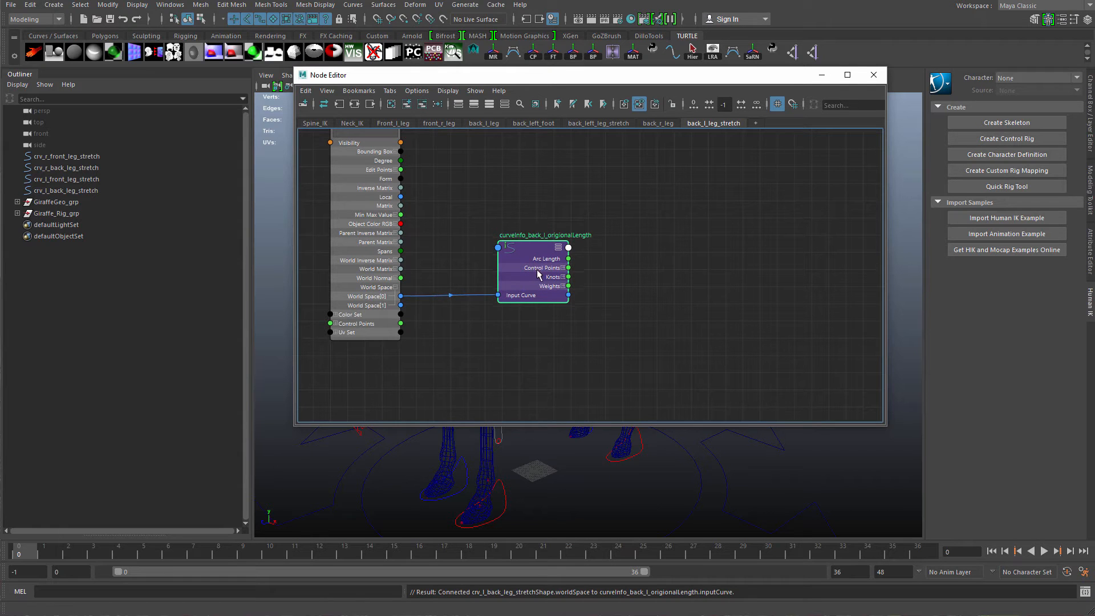
Open the curveInfo node's attributes to check its Arc Length.
{"action": "left_click_drag", "start_coordinate": [759, 74], "coordinate": [649, 243]}
{"action": "key", "text": "ctrl+a"}
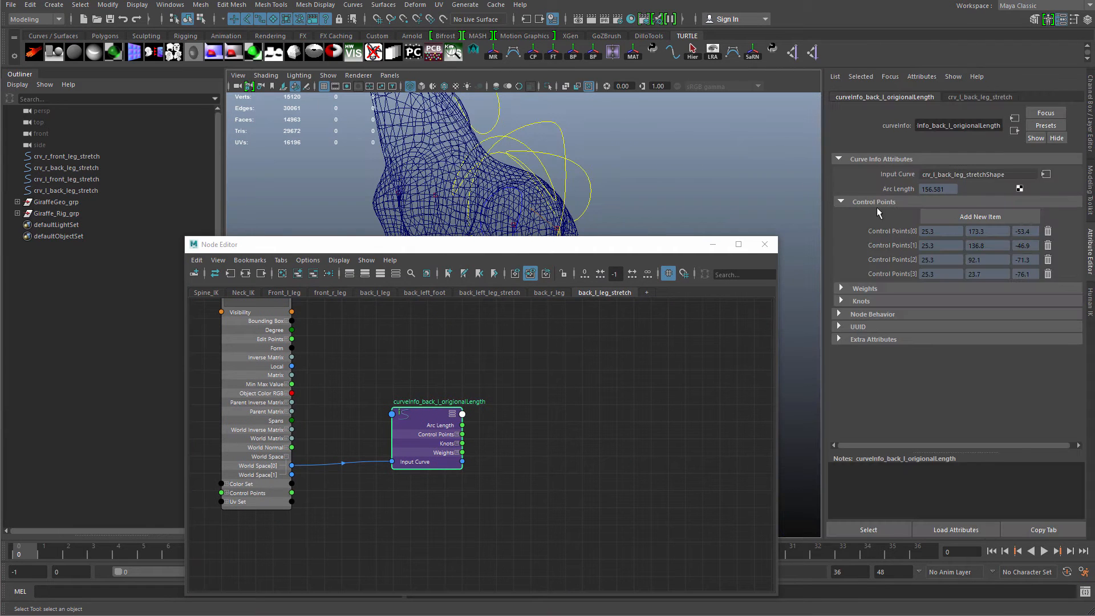
{"action": "left_click_drag", "start_coordinate": [667, 251], "coordinate": [778, 152]}
{"action": "scroll", "coordinate": [655, 351], "scroll_direction": "up", "scroll_amount": 2}
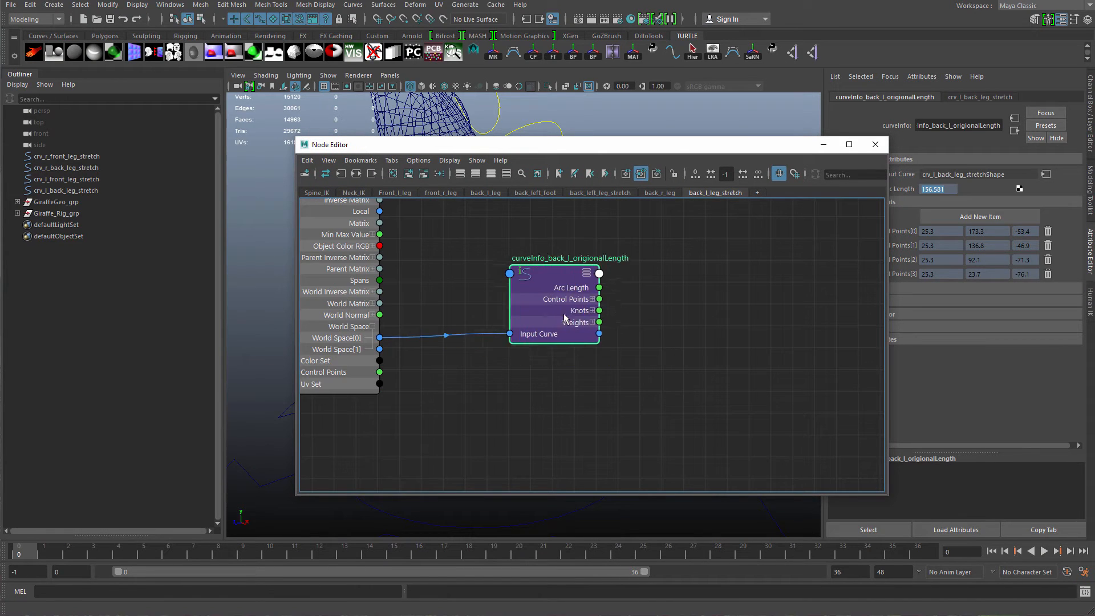
{"action": "scroll", "coordinate": [564, 313], "scroll_direction": "down", "scroll_amount": 2}
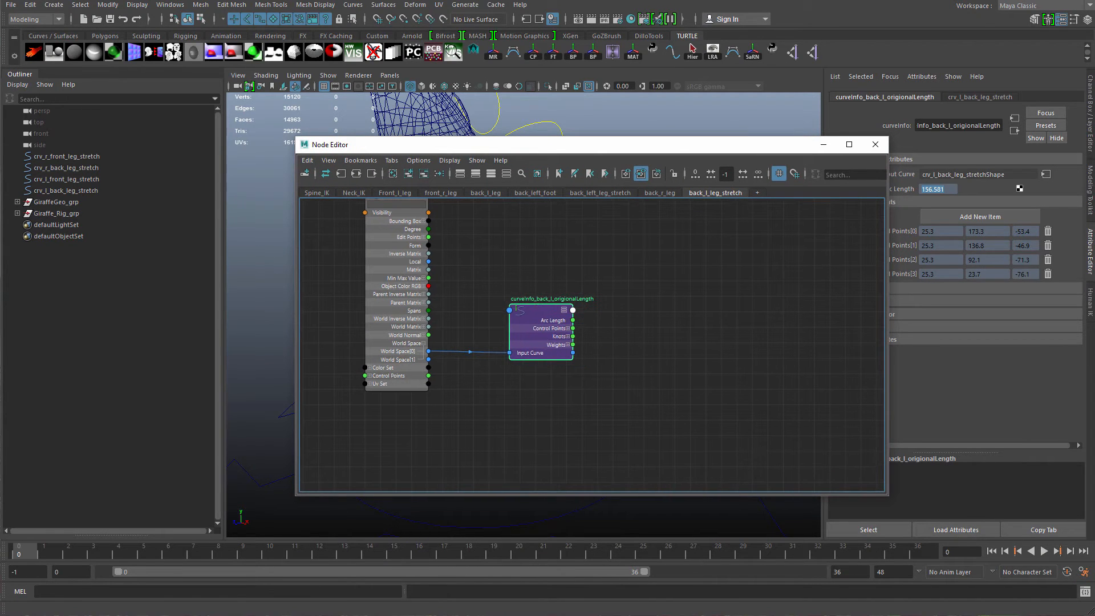
Open the Preferences and check the Working Units settings, including the linear unit.
{"action": "left_click", "coordinate": [1085, 591]}
{"action": "left_click", "coordinate": [1084, 572]}
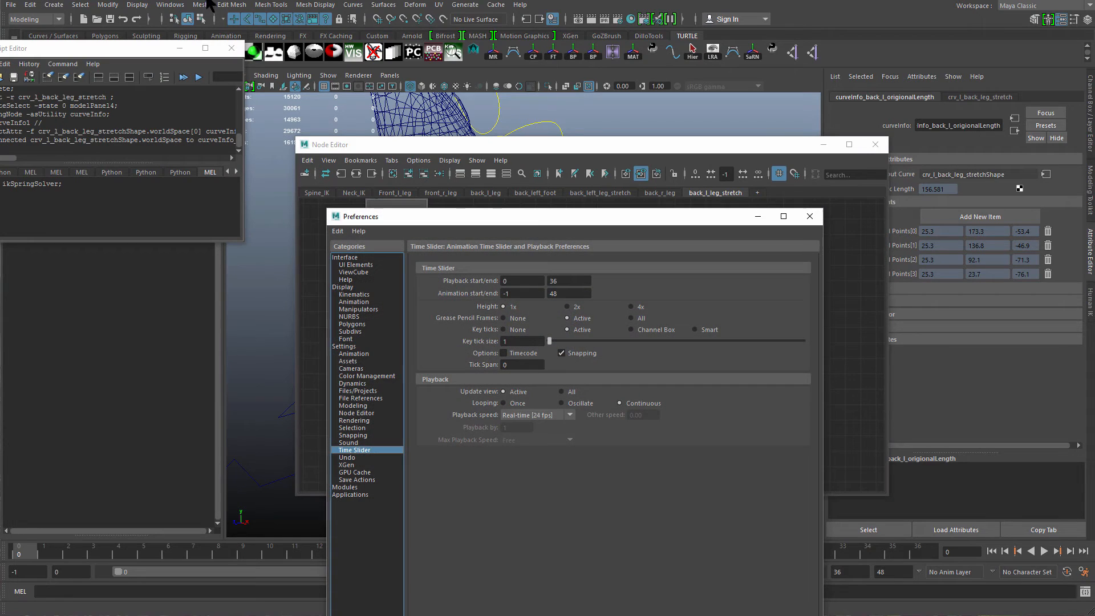
{"action": "left_click", "coordinate": [231, 48]}
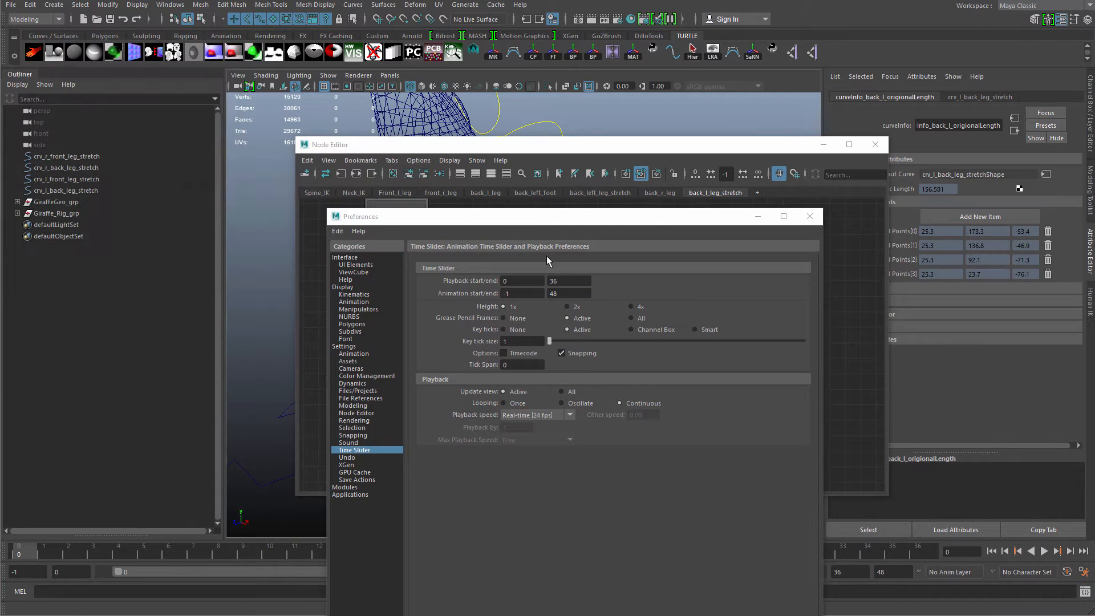
{"action": "left_click_drag", "start_coordinate": [540, 216], "coordinate": [622, 139]}
{"action": "left_click", "coordinate": [428, 268]}
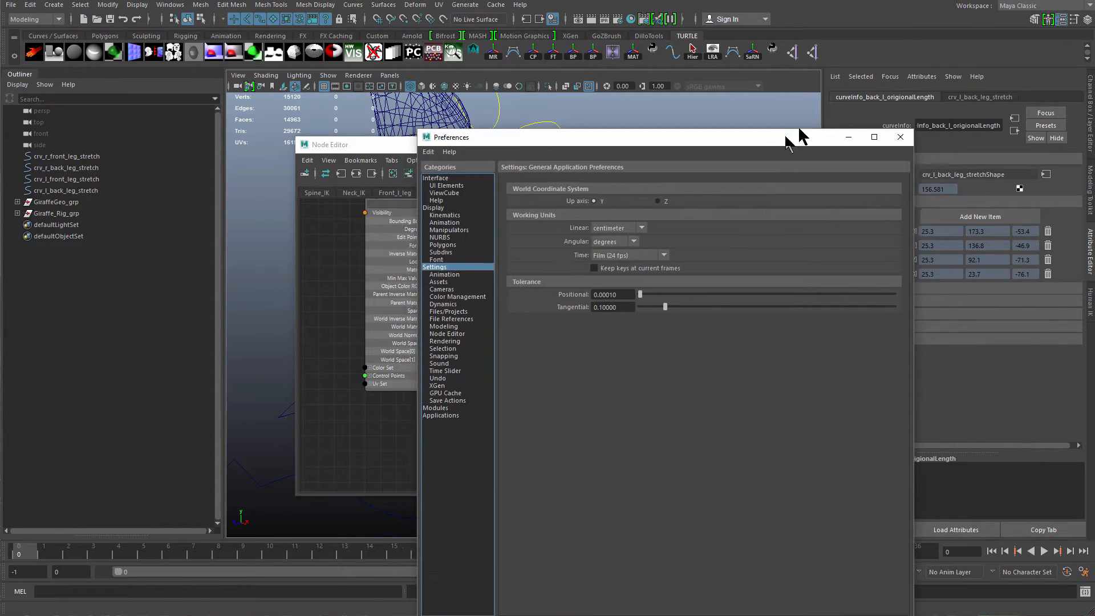
{"action": "left_click_drag", "start_coordinate": [794, 137], "coordinate": [834, 102]}
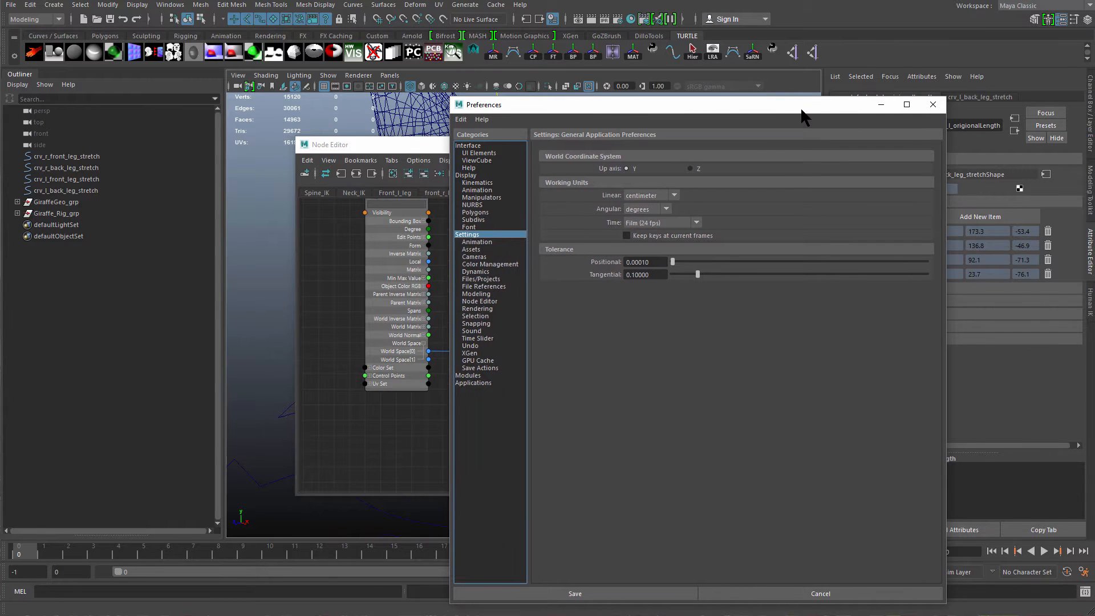
{"action": "left_click_drag", "start_coordinate": [802, 108], "coordinate": [737, 121]}
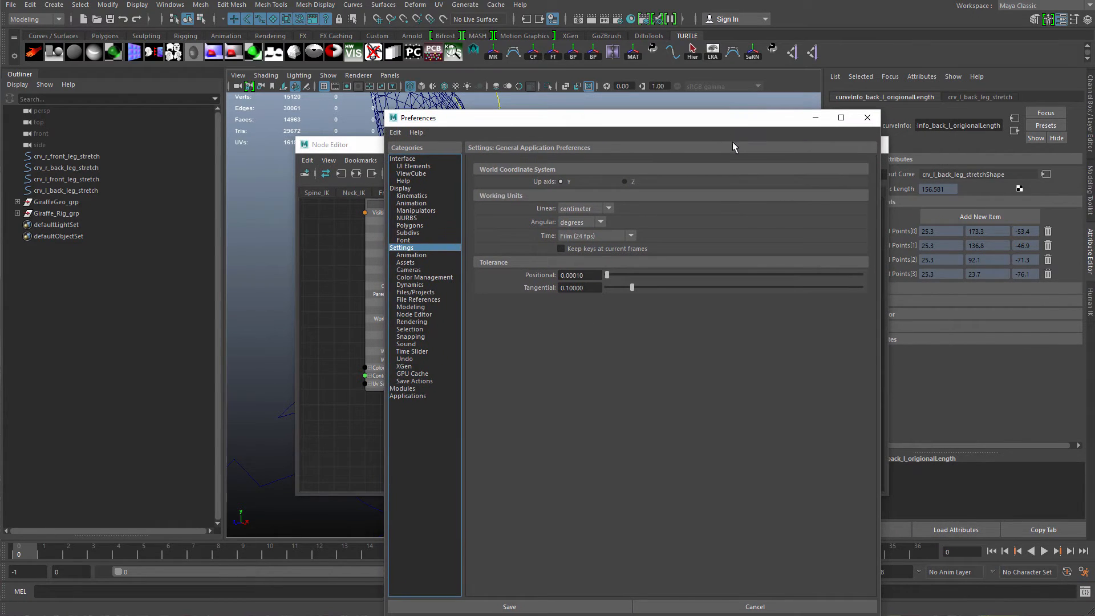
{"action": "left_click", "coordinate": [597, 207]}
{"action": "left_click", "coordinate": [693, 335]}
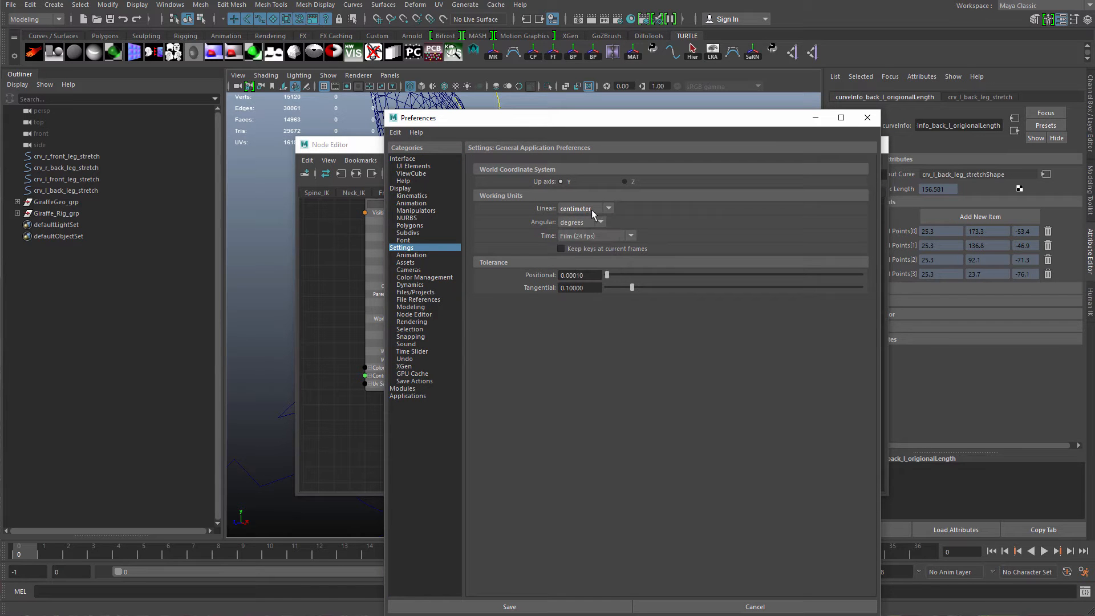
{"action": "left_click_drag", "start_coordinate": [771, 121], "coordinate": [633, 149]}
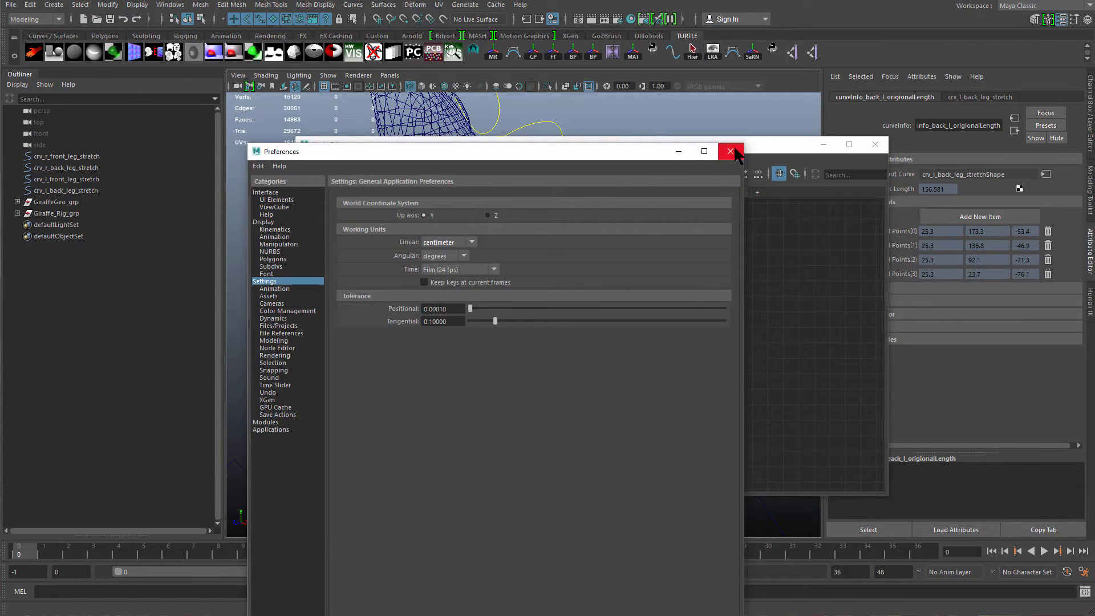
{"action": "left_click", "coordinate": [728, 149]}
Zoom in on the curveInfo_back_l_origionalLength node in the Node Editor to examine it.
{"action": "left_click_drag", "start_coordinate": [748, 150], "coordinate": [761, 132]}
{"action": "scroll", "coordinate": [586, 308], "scroll_direction": "down", "scroll_amount": 4}
{"action": "middle_click_drag", "start_coordinate": [542, 284], "coordinate": [500, 320], "text": "alt"}
{"action": "scroll", "coordinate": [535, 296], "scroll_direction": "up", "scroll_amount": 2}
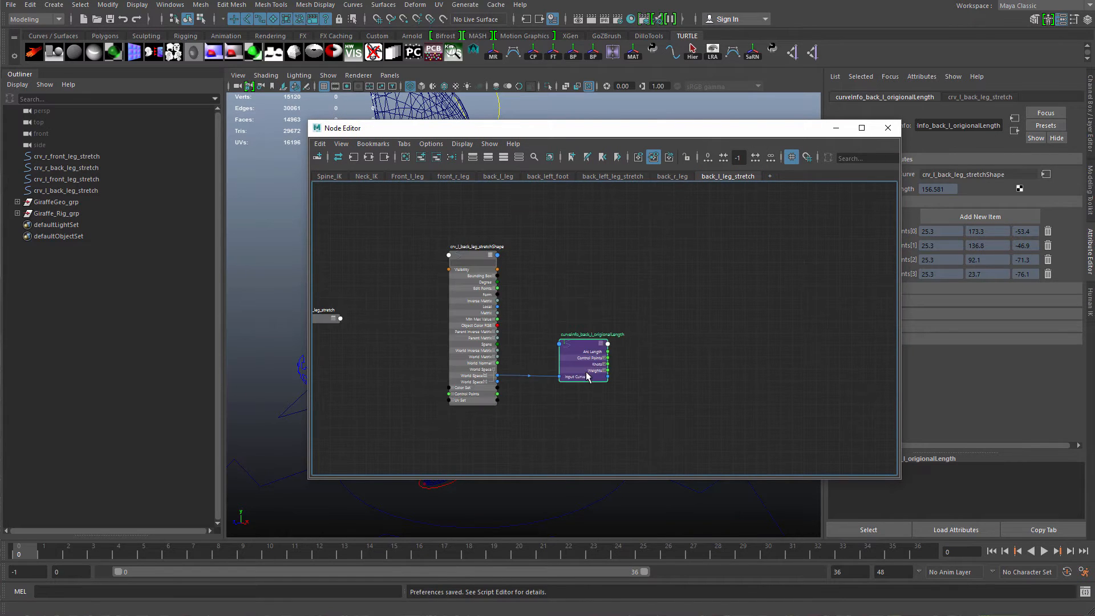
{"action": "left_click_drag", "start_coordinate": [586, 374], "coordinate": [573, 349]}
{"action": "left_click_drag", "start_coordinate": [481, 367], "coordinate": [480, 341]}
{"action": "left_click", "coordinate": [561, 341]}
{"action": "scroll", "coordinate": [599, 336], "scroll_direction": "up", "scroll_amount": 2}
{"action": "middle_click_drag", "start_coordinate": [632, 331], "coordinate": [558, 321], "text": "alt"}
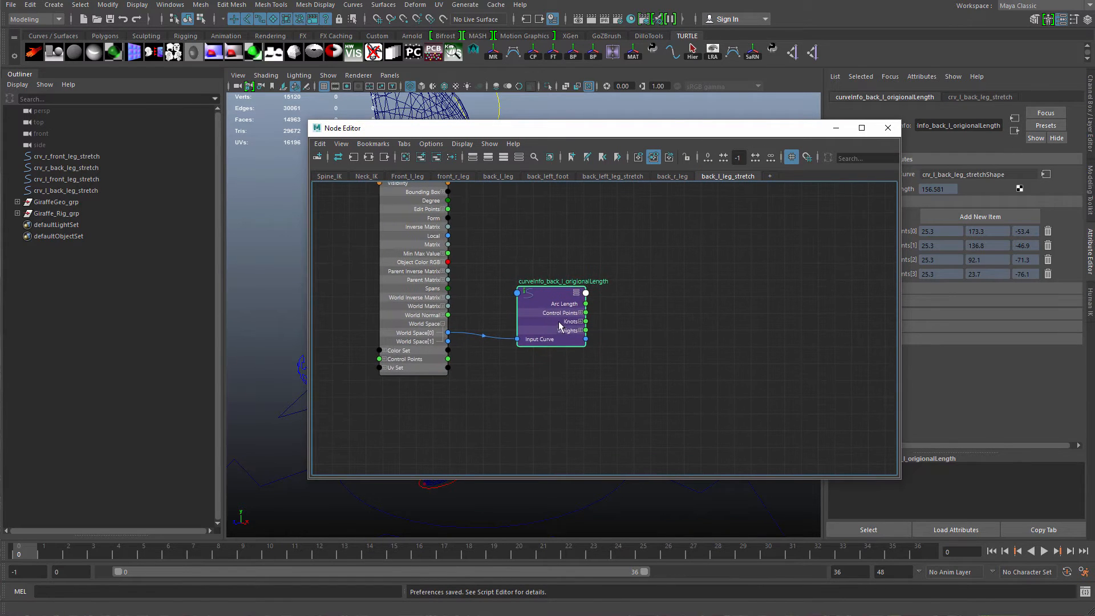
{"action": "left_click_drag", "start_coordinate": [709, 128], "coordinate": [689, 174]}
{"action": "scroll", "coordinate": [767, 441], "scroll_direction": "up", "scroll_amount": 5}
{"action": "scroll", "coordinate": [601, 334], "scroll_direction": "up", "scroll_amount": 2}
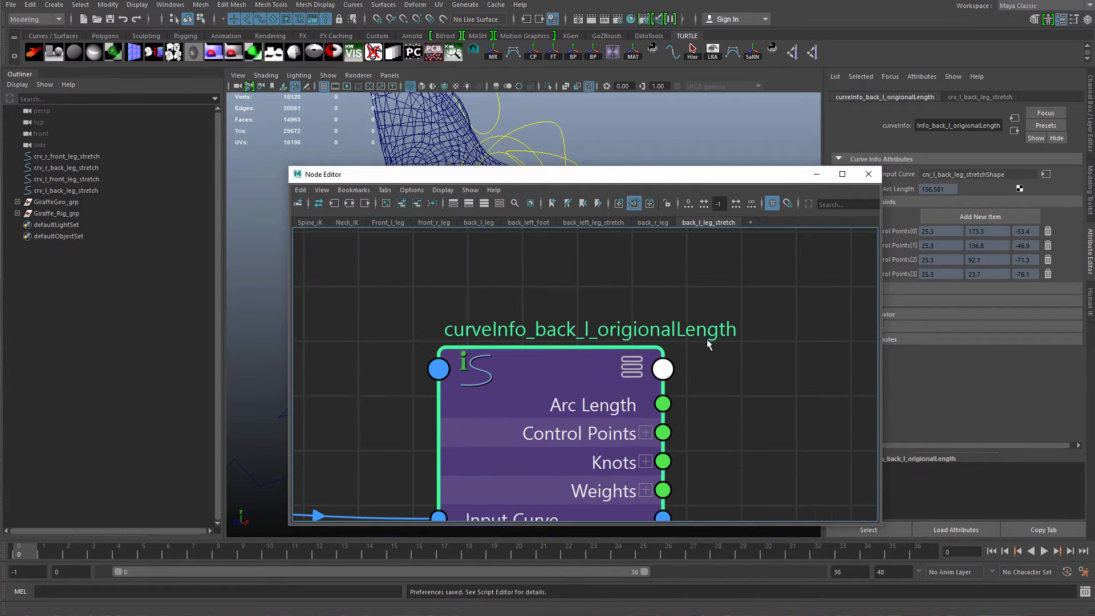
{"action": "left_click_drag", "start_coordinate": [634, 177], "coordinate": [550, 390]}
Select the back-left toe IK control and isolate it in the viewport.
{"action": "scroll", "coordinate": [610, 329], "scroll_direction": "down", "scroll_amount": 5}
{"action": "middle_click_drag", "start_coordinate": [610, 329], "coordinate": [601, 265], "text": "alt"}
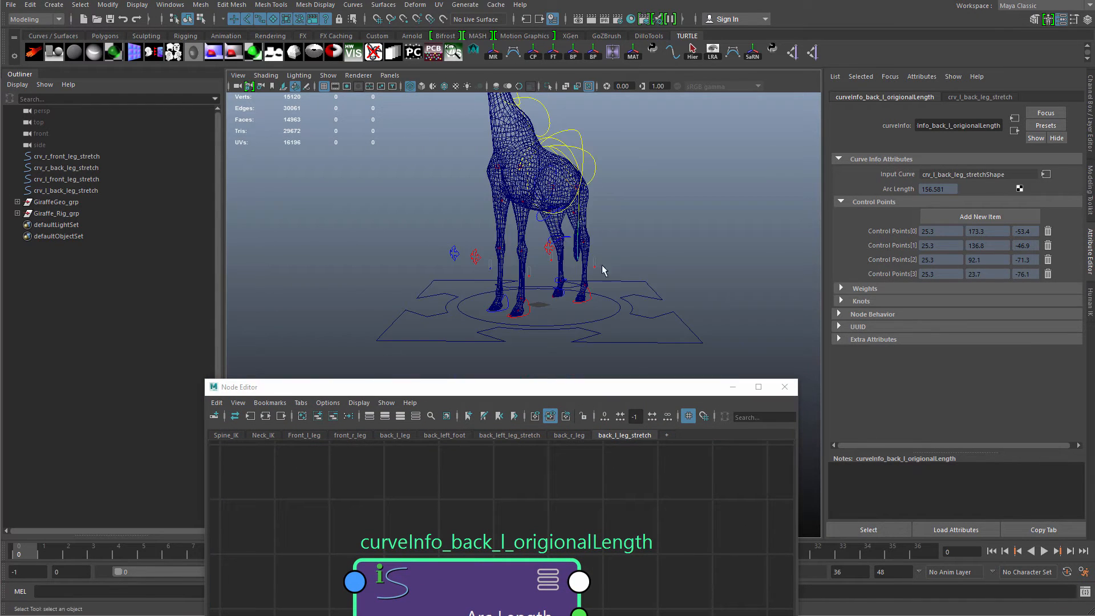
{"action": "left_click_drag", "start_coordinate": [601, 265], "coordinate": [522, 256], "text": "alt"}
{"action": "middle_click_drag", "start_coordinate": [522, 256], "coordinate": [490, 227], "text": "alt"}
{"action": "right_click_drag", "start_coordinate": [491, 227], "coordinate": [593, 295], "text": "alt"}
{"action": "left_click", "coordinate": [593, 261]}
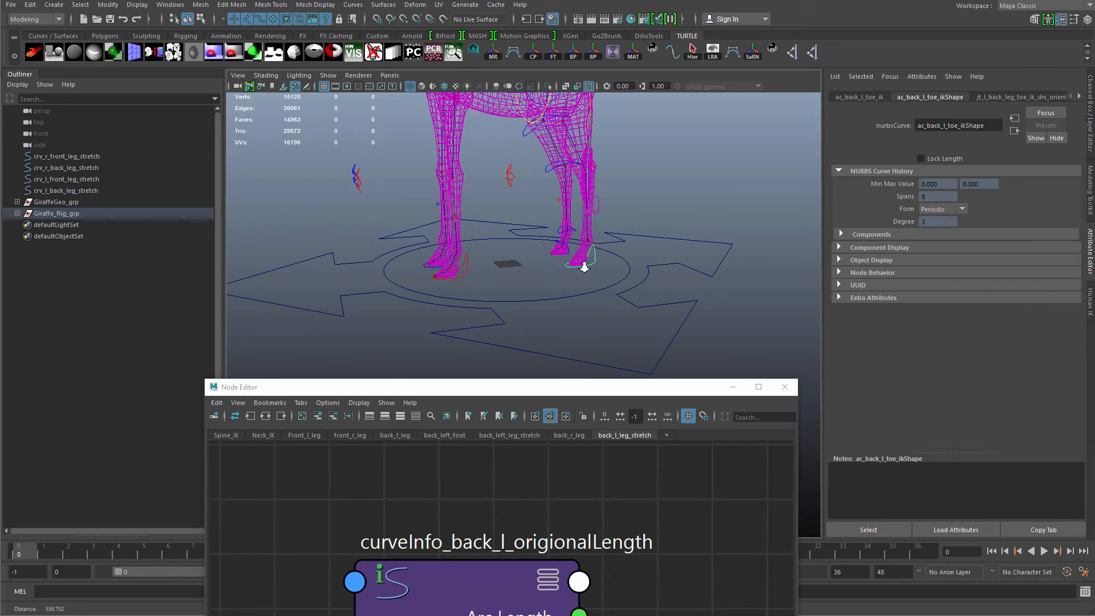
{"action": "left_click_drag", "start_coordinate": [581, 261], "coordinate": [526, 228], "text": "alt"}
{"action": "scroll", "coordinate": [511, 175], "scroll_direction": "up", "scroll_amount": 2}
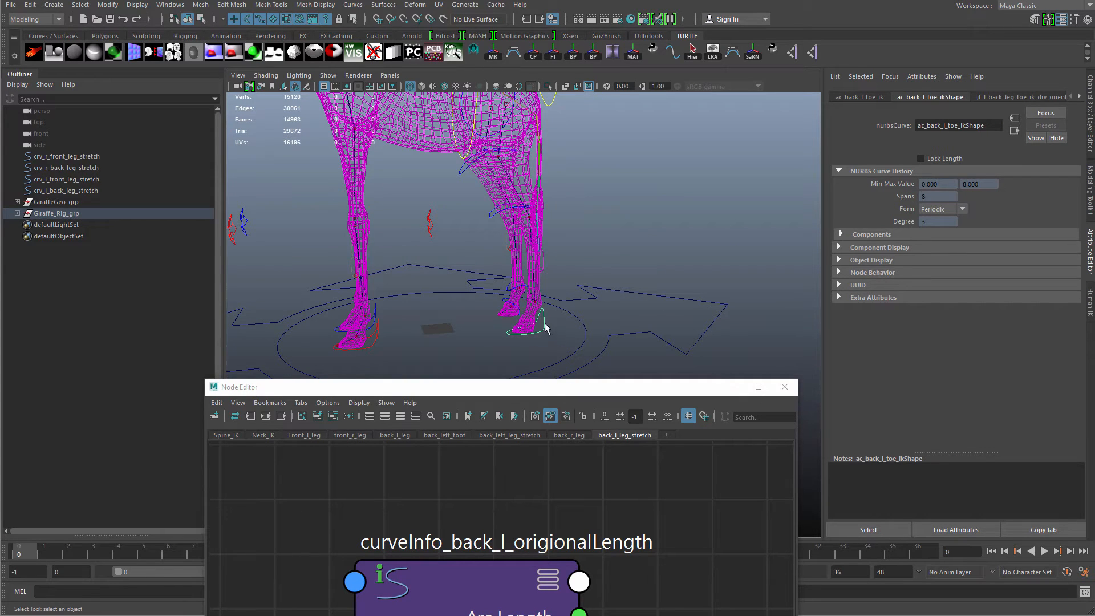
{"action": "key", "text": "w"}
{"action": "right_click_drag", "start_coordinate": [545, 312], "coordinate": [527, 275], "text": "alt"}
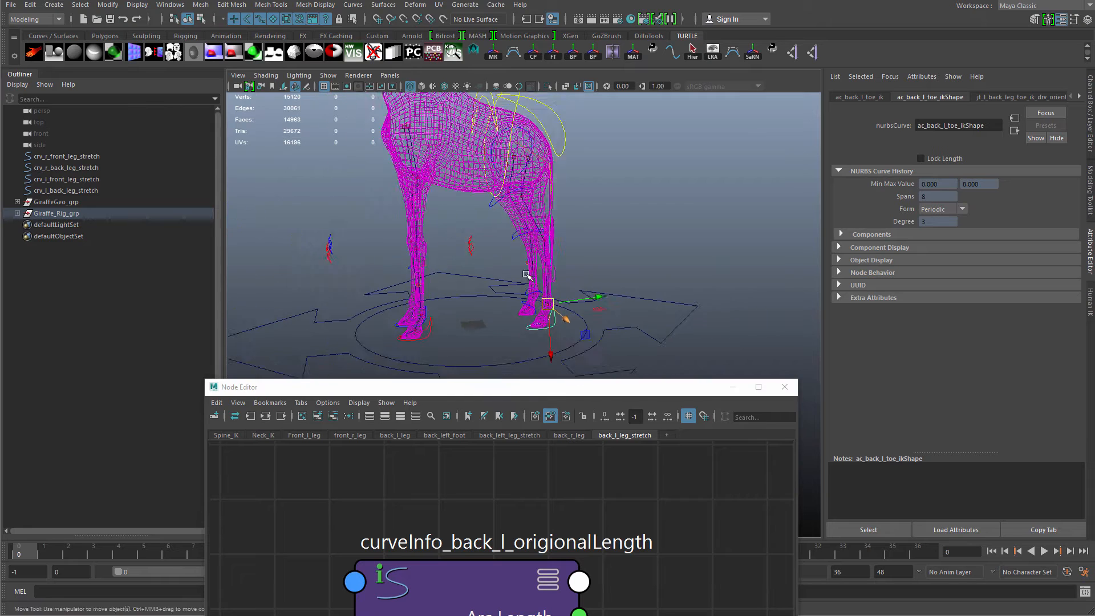
{"action": "middle_click_drag", "start_coordinate": [527, 275], "coordinate": [523, 255], "text": "alt"}
{"action": "right_click_drag", "start_coordinate": [523, 255], "coordinate": [596, 339], "text": "alt"}
{"action": "key", "text": "ctrl+1"}
{"action": "middle_click_drag", "start_coordinate": [533, 276], "coordinate": [527, 250], "text": "alt"}
{"action": "right_click_drag", "start_coordinate": [527, 249], "coordinate": [614, 300], "text": "alt"}
{"action": "key", "text": "q"}
{"action": "left_click", "coordinate": [596, 233]}
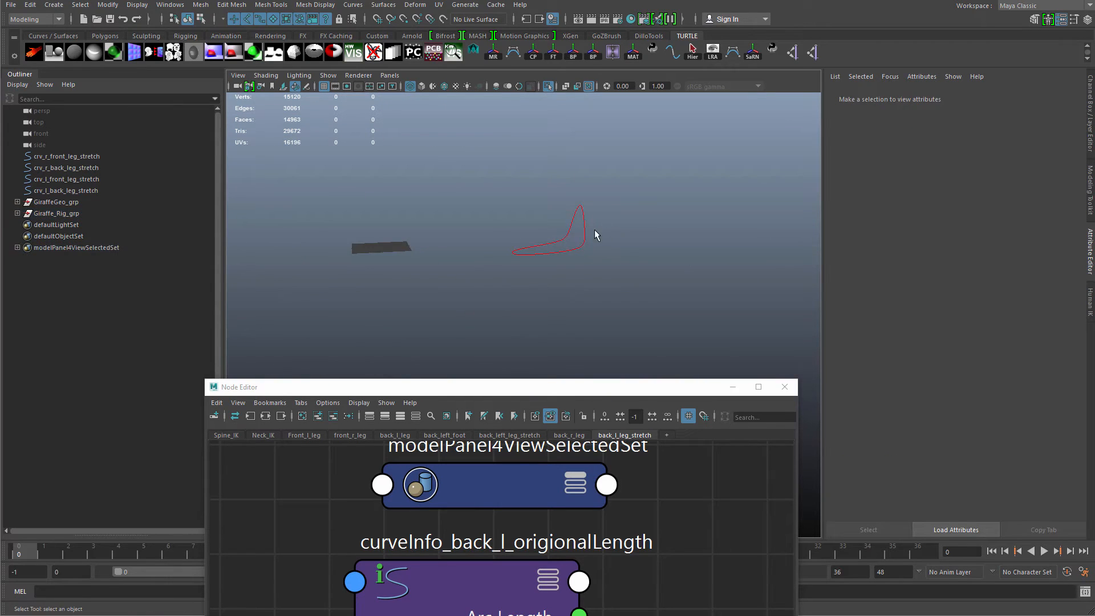
Select the back-left toe IK control and turn on display of its rotate pivot.
{"action": "left_click", "coordinate": [585, 235]}
{"action": "middle_click_drag", "start_coordinate": [578, 269], "coordinate": [572, 298], "text": "alt"}
{"action": "right_click_drag", "start_coordinate": [571, 290], "coordinate": [606, 239], "text": "alt"}
{"action": "middle_click_drag", "start_coordinate": [569, 237], "coordinate": [569, 266], "text": "alt"}
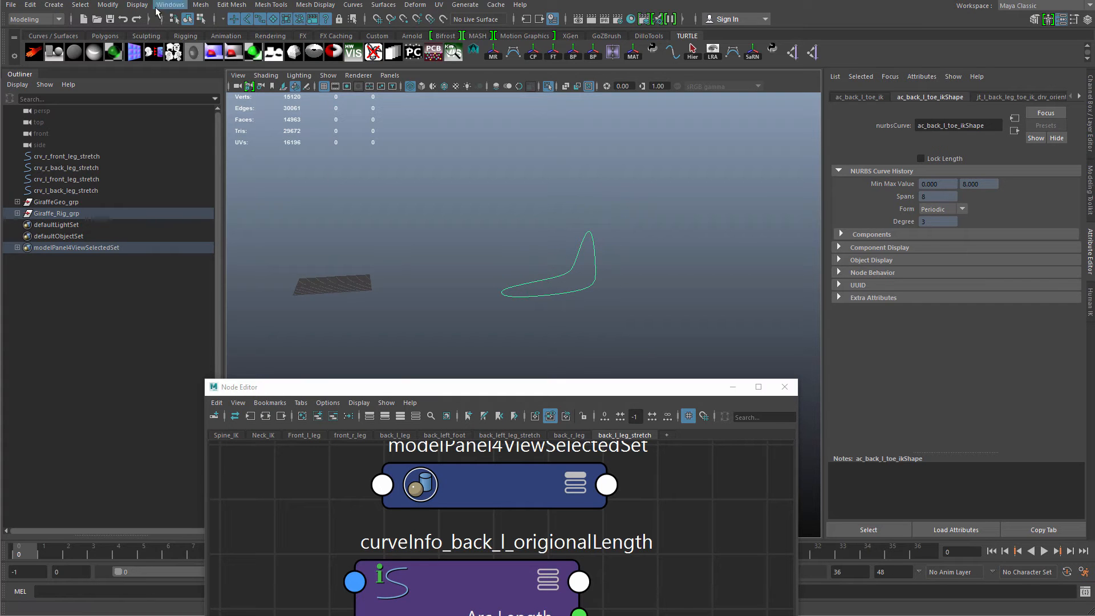
{"action": "left_click", "coordinate": [137, 4]}
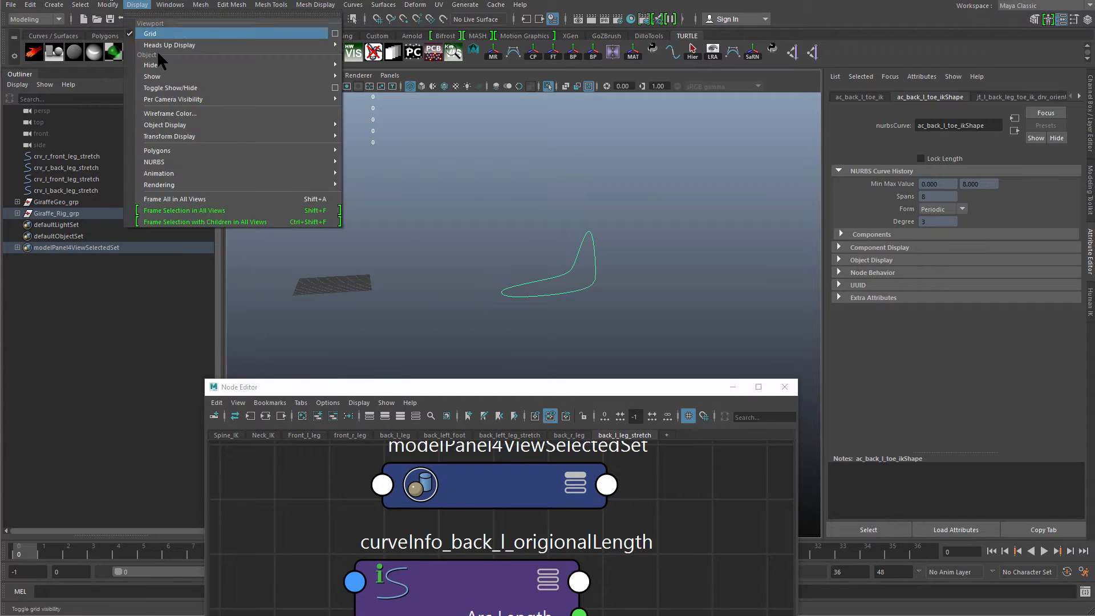
{"action": "mouse_move", "coordinate": [310, 136]}
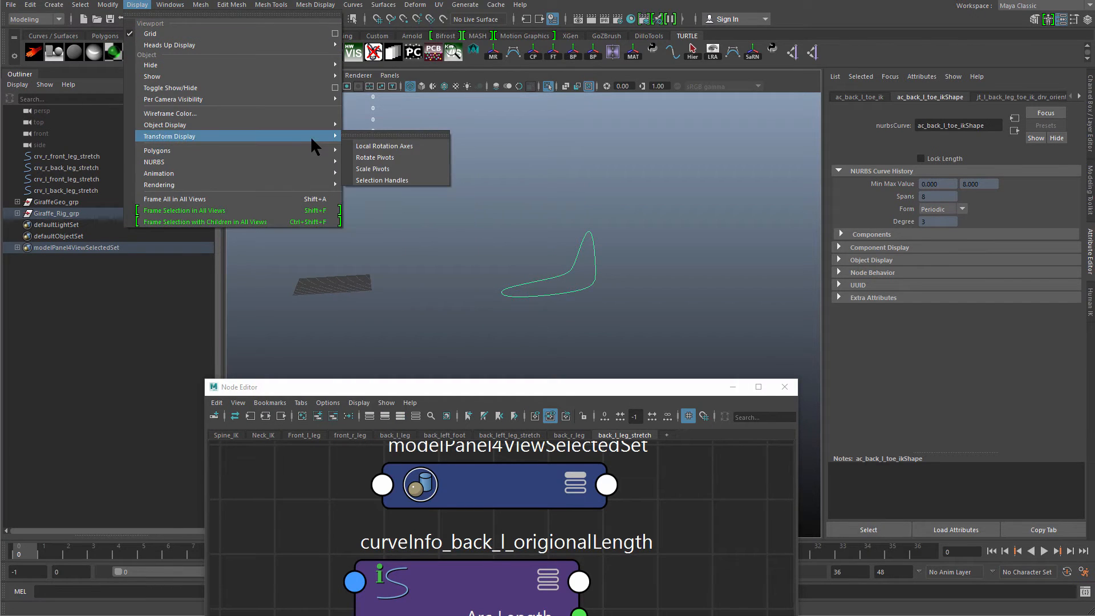
{"action": "left_click", "coordinate": [404, 157]}
{"action": "left_click", "coordinate": [674, 265]}
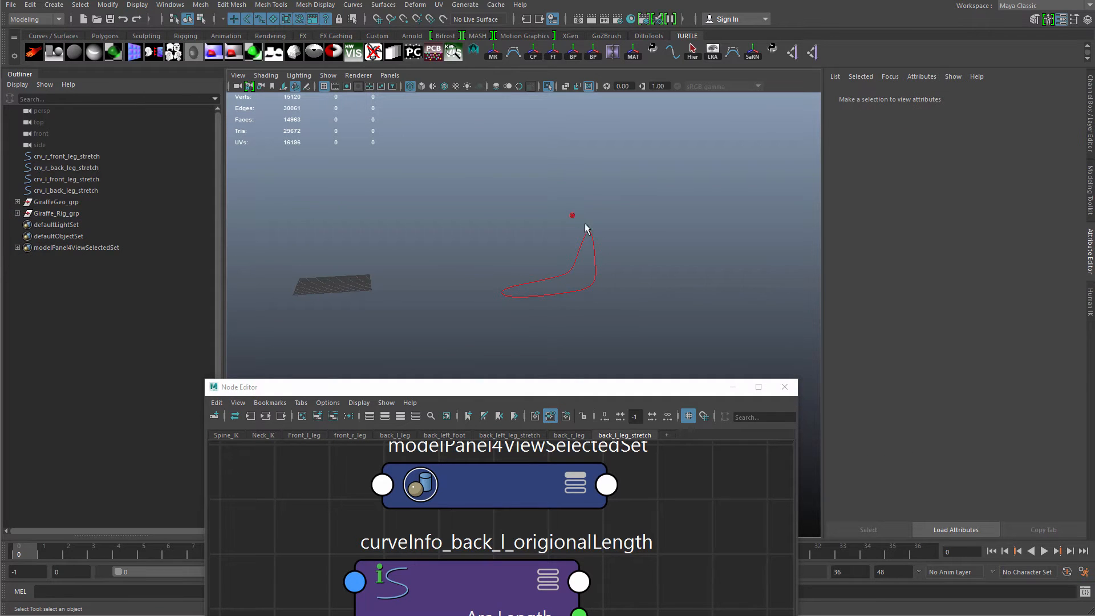
Select crv_l_back_leg_stretch and add it to the isolated view alongside the foot control.
{"action": "left_click_drag", "start_coordinate": [588, 228], "coordinate": [579, 235], "text": "alt"}
{"action": "left_click_drag", "start_coordinate": [587, 302], "coordinate": [562, 271]}
{"action": "right_click_drag", "start_coordinate": [561, 271], "coordinate": [527, 253], "text": "alt"}
{"action": "key", "text": "ctrl+1"}
{"action": "left_click_drag", "start_coordinate": [576, 237], "coordinate": [577, 218], "text": "alt"}
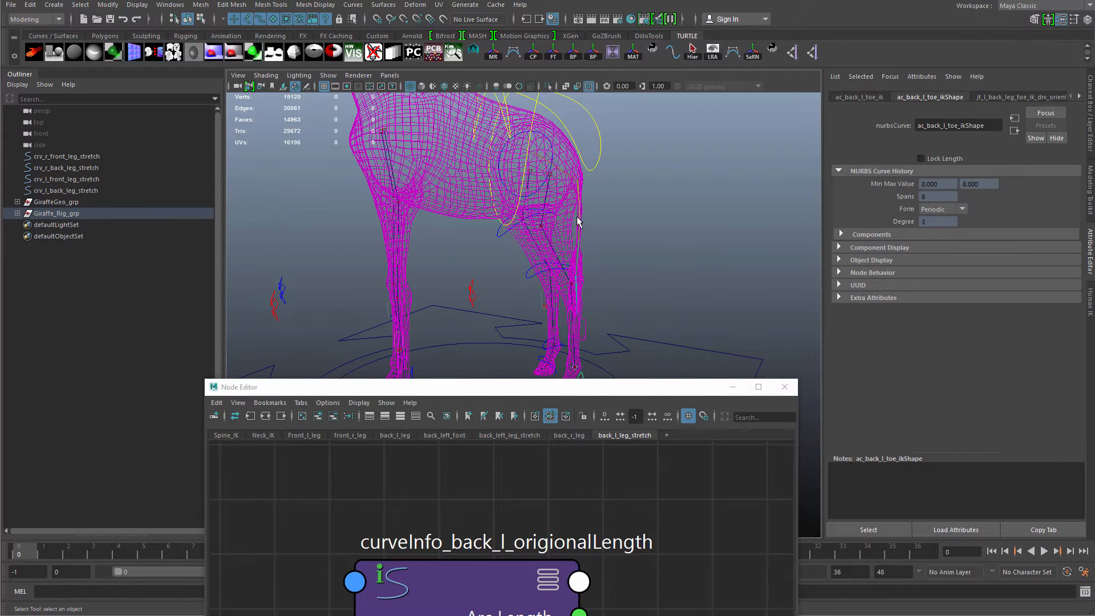
{"action": "left_click", "coordinate": [551, 175], "text": "shift"}
{"action": "key", "text": "ctrl+1"}
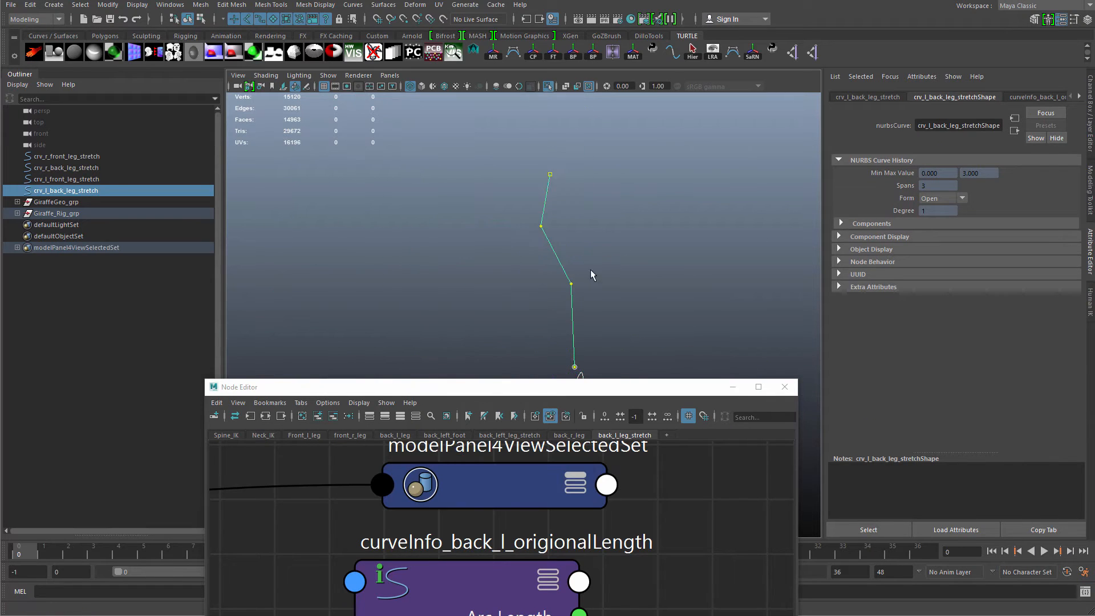
{"action": "left_click_drag", "start_coordinate": [591, 270], "coordinate": [594, 201], "text": "alt"}
{"action": "left_click", "coordinate": [611, 238]}
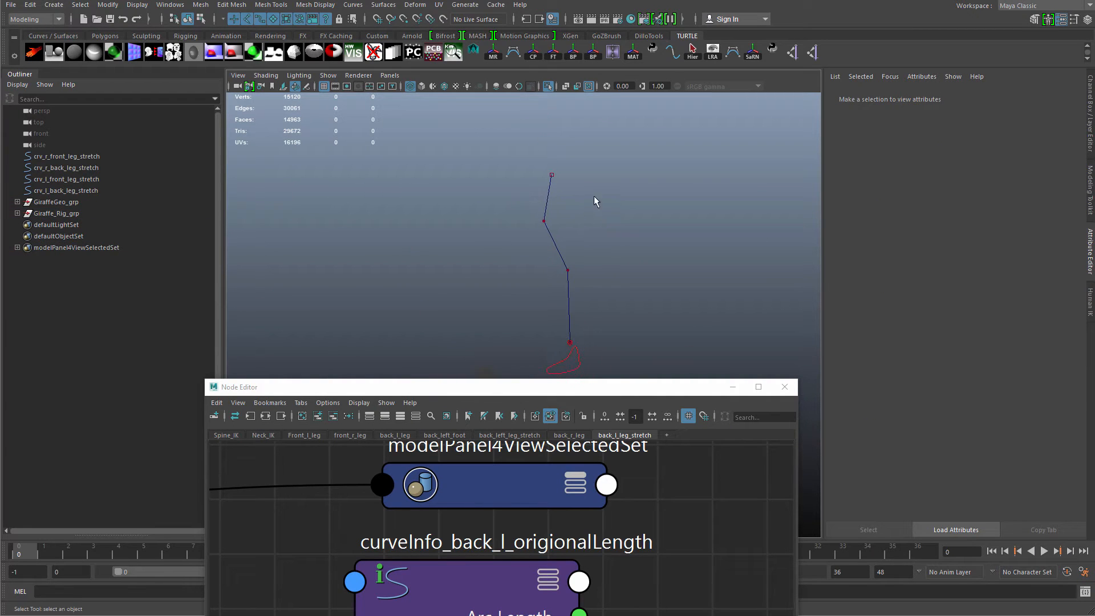
Create a distance dimension with the Distance Tool, snapping from the stretch curve's top point to the foot control's pivot.
{"action": "left_click", "coordinate": [54, 5]}
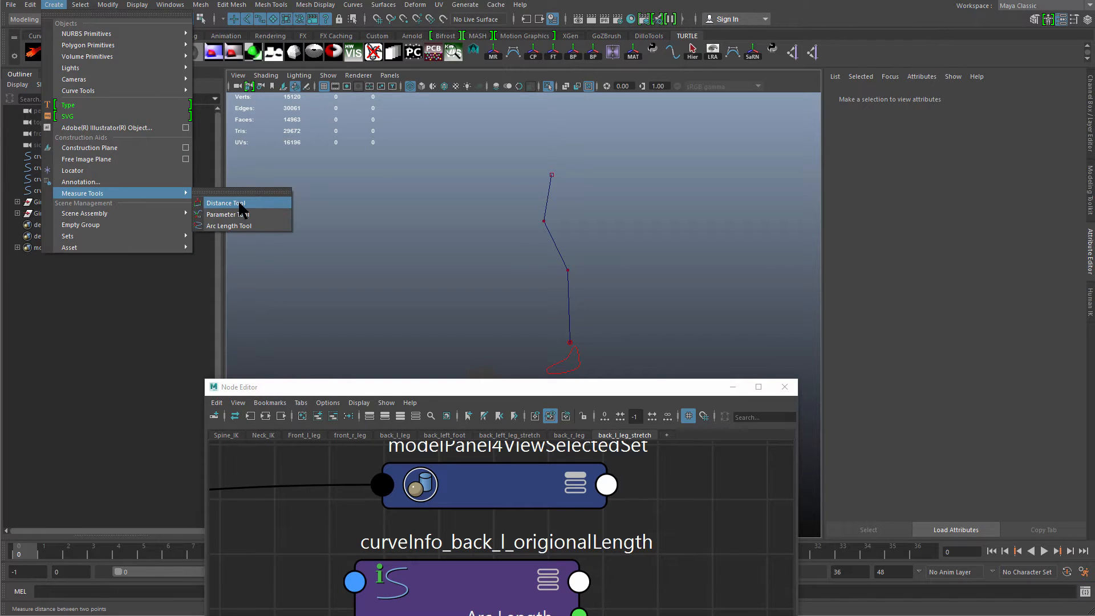
{"action": "left_click", "coordinate": [242, 202]}
{"action": "scroll", "coordinate": [528, 208], "scroll_direction": "up", "scroll_amount": 3}
{"action": "middle_click_drag", "start_coordinate": [529, 207], "coordinate": [525, 320], "text": "alt"}
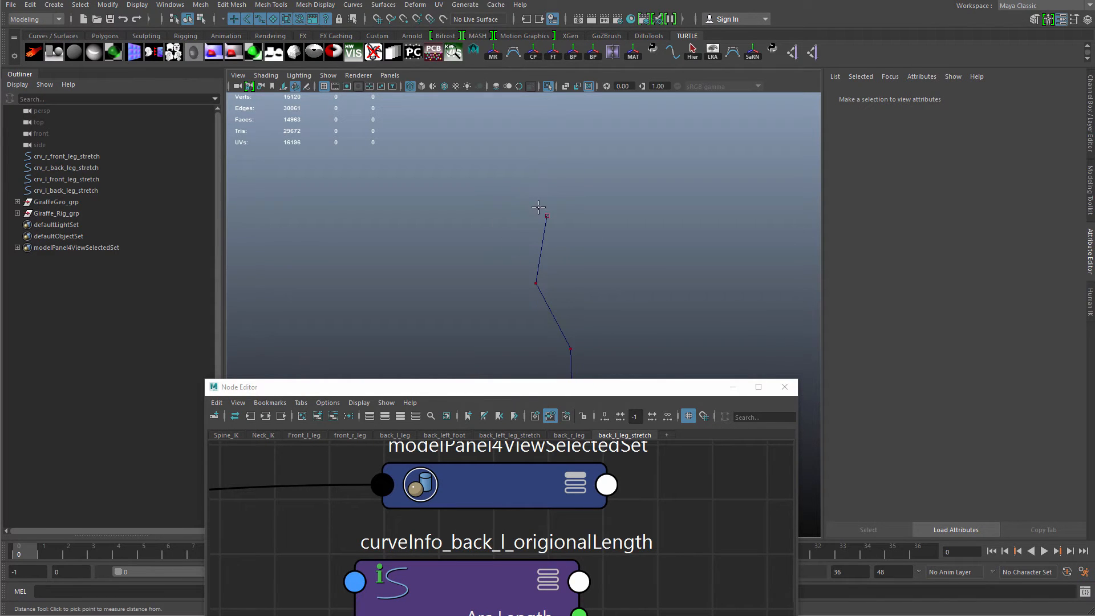
{"action": "key", "text": "v"}
{"action": "left_click", "coordinate": [551, 217]}
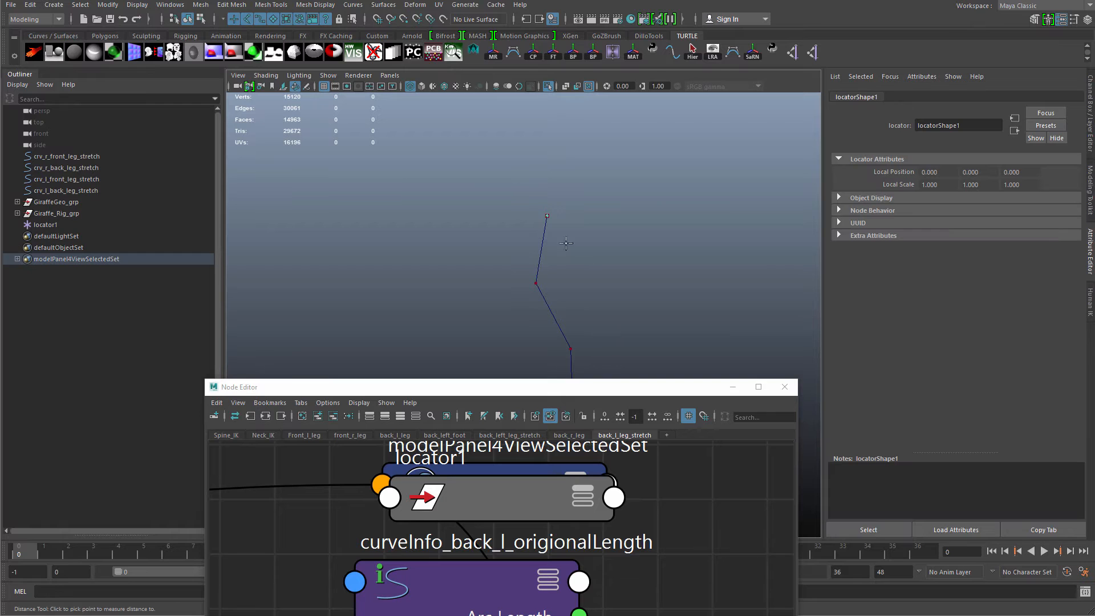
{"action": "middle_click_drag", "start_coordinate": [548, 234], "coordinate": [513, 222], "text": "alt"}
{"action": "right_click_drag", "start_coordinate": [539, 243], "coordinate": [373, 197], "text": "alt"}
{"action": "middle_click_drag", "start_coordinate": [510, 363], "coordinate": [499, 150], "text": "alt"}
{"action": "right_click_drag", "start_coordinate": [500, 171], "coordinate": [567, 292], "text": "alt"}
{"action": "middle_click_drag", "start_coordinate": [550, 274], "coordinate": [517, 313], "text": "alt"}
{"action": "right_click_drag", "start_coordinate": [522, 279], "coordinate": [545, 285], "text": "alt"}
{"action": "middle_click_drag", "start_coordinate": [545, 286], "coordinate": [552, 346], "text": "alt"}
{"action": "right_click_drag", "start_coordinate": [556, 316], "coordinate": [578, 323], "text": "alt"}
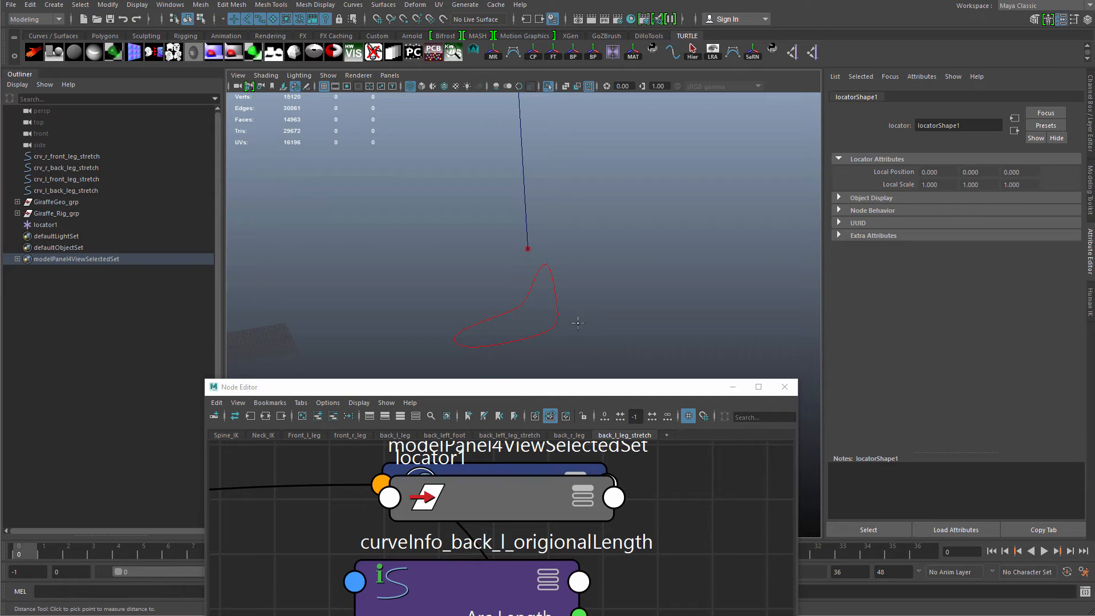
{"action": "key", "text": "v"}
{"action": "left_click", "coordinate": [526, 248]}
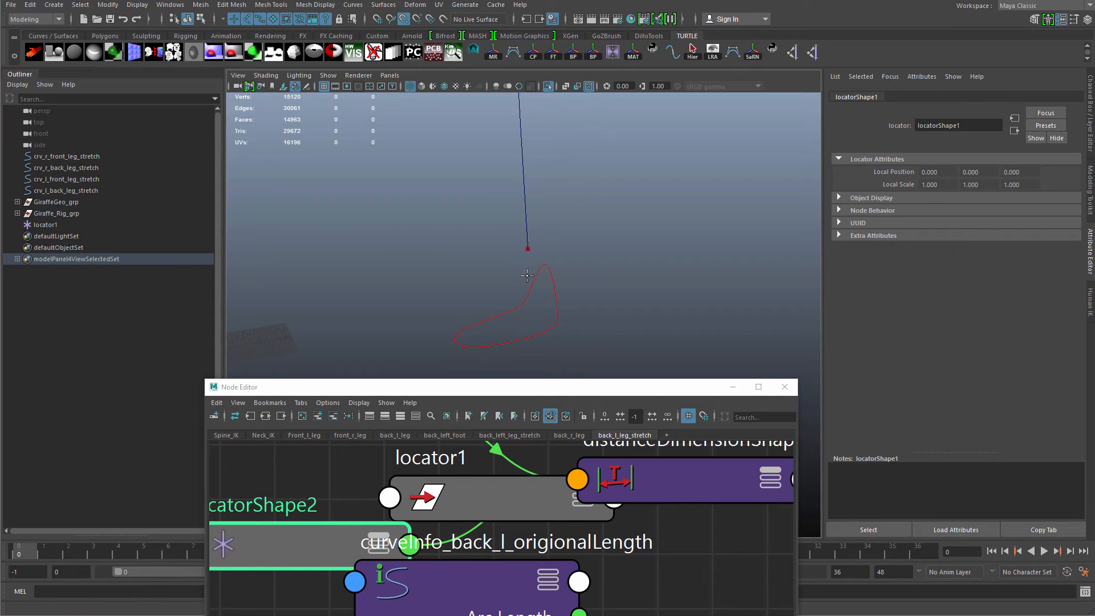
Inspect the new distance dimension and its two locators around the back leg in the viewport.
{"action": "right_click_drag", "start_coordinate": [521, 251], "coordinate": [444, 239], "text": "alt"}
{"action": "middle_click_drag", "start_coordinate": [444, 240], "coordinate": [447, 212], "text": "alt"}
{"action": "right_click_drag", "start_coordinate": [447, 213], "coordinate": [684, 383], "text": "alt"}
{"action": "middle_click_drag", "start_coordinate": [659, 319], "coordinate": [590, 351], "text": "alt"}
{"action": "middle_click_drag", "start_coordinate": [515, 267], "coordinate": [514, 282], "text": "alt"}
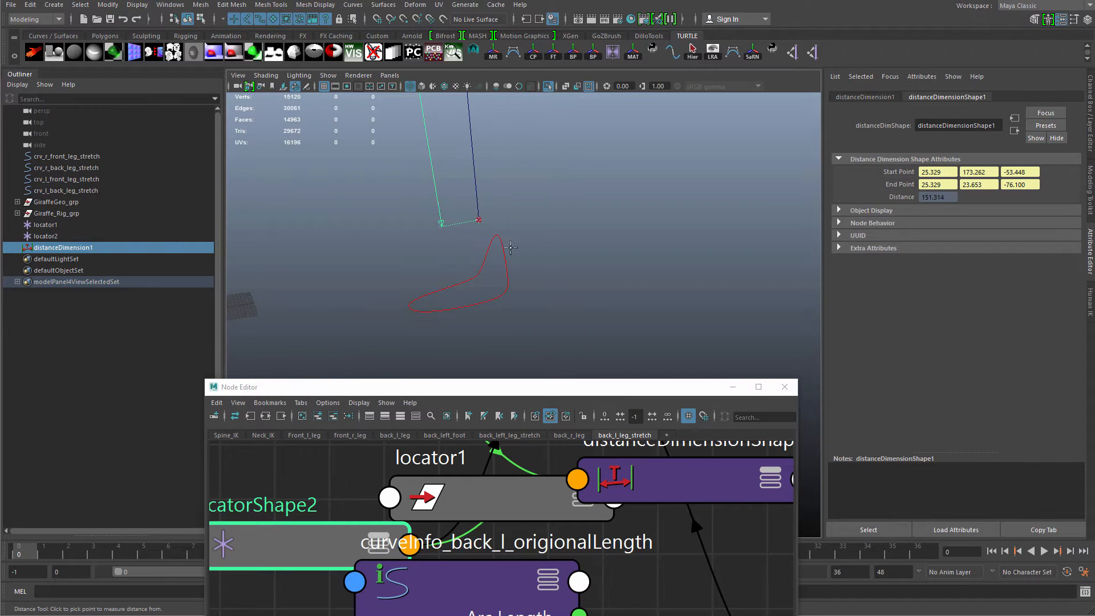
{"action": "left_click_drag", "start_coordinate": [510, 247], "coordinate": [536, 297], "text": "alt"}
{"action": "key", "text": "q"}
{"action": "key", "text": "w"}
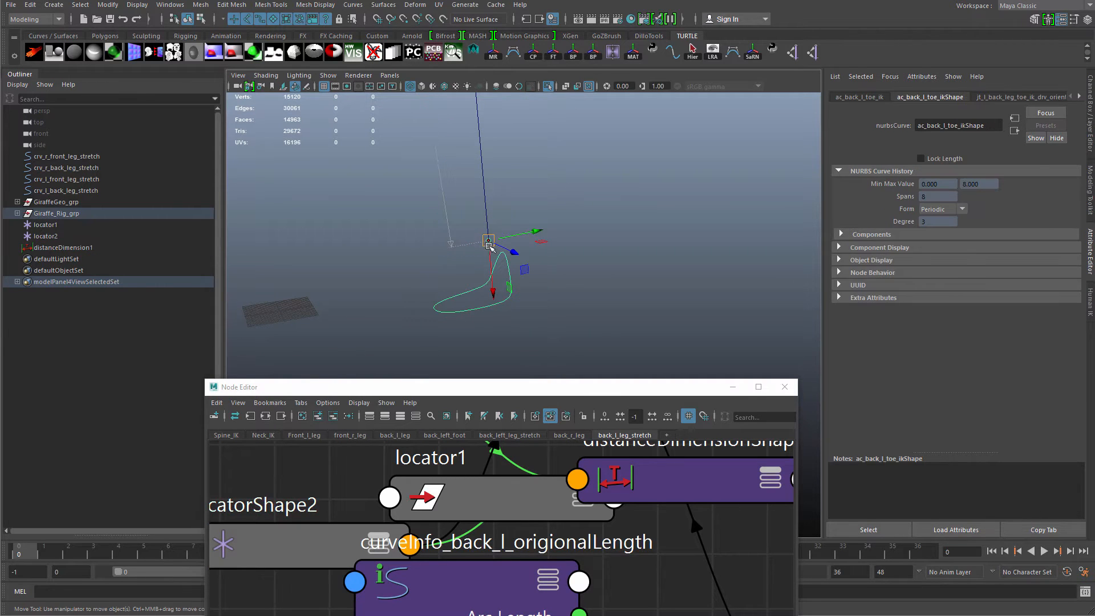
{"action": "right_click_drag", "start_coordinate": [490, 245], "coordinate": [456, 243], "text": "alt"}
{"action": "key", "text": "q"}
{"action": "left_click", "coordinate": [541, 344]}
{"action": "left_click_drag", "start_coordinate": [541, 345], "coordinate": [495, 281]}
{"action": "right_click_drag", "start_coordinate": [495, 281], "coordinate": [456, 195], "text": "alt"}
{"action": "middle_click_drag", "start_coordinate": [456, 195], "coordinate": [478, 226], "text": "alt"}
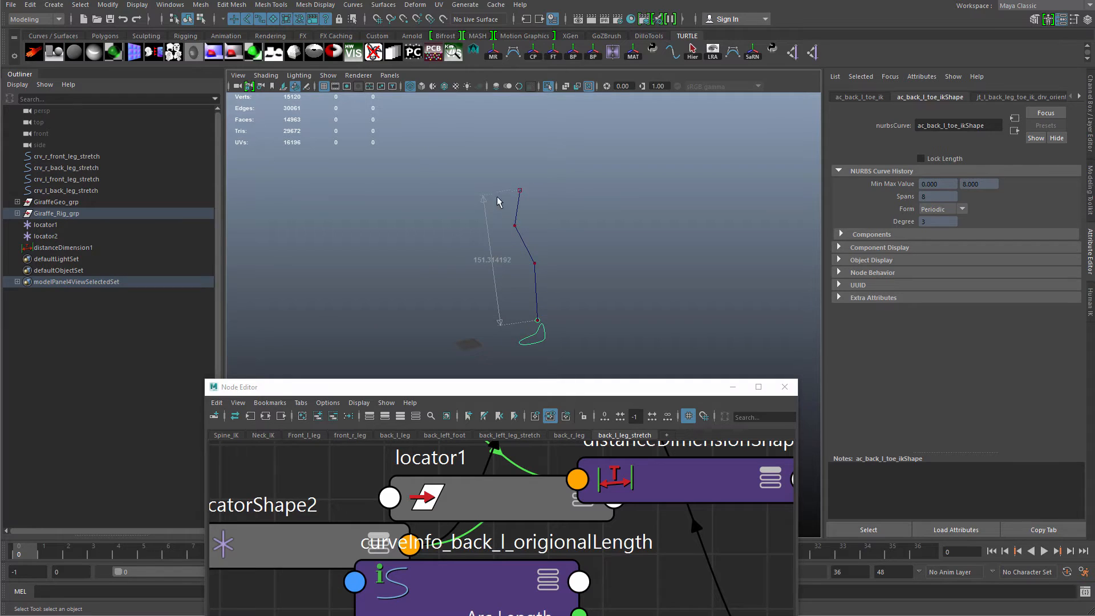
{"action": "middle_click_drag", "start_coordinate": [486, 315], "coordinate": [475, 308], "text": "alt"}
{"action": "right_click_drag", "start_coordinate": [484, 240], "coordinate": [502, 237], "text": "alt"}
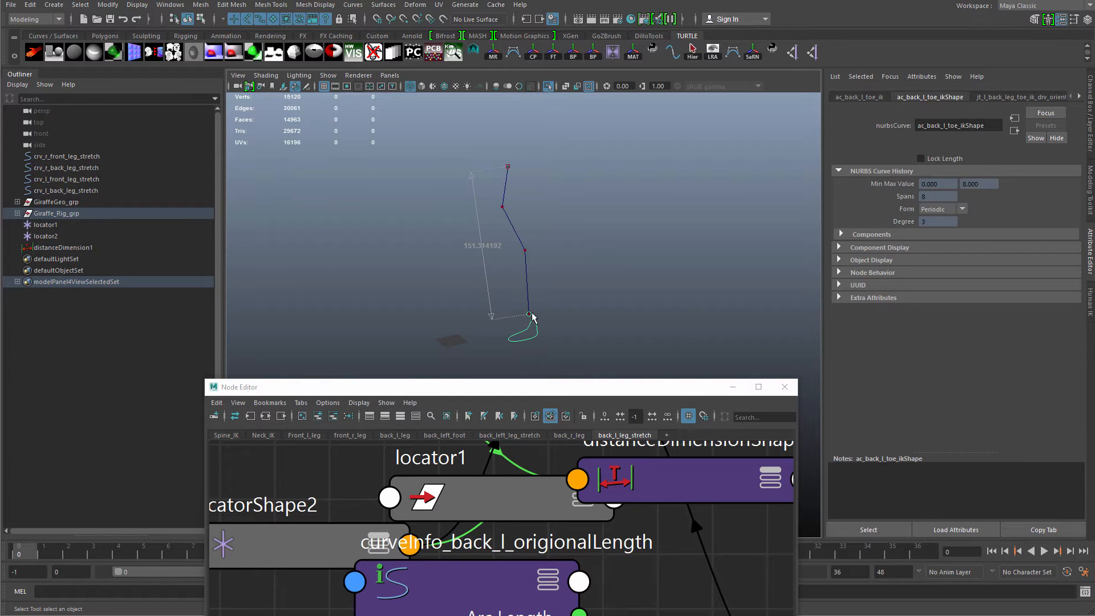
{"action": "middle_click_drag", "start_coordinate": [533, 315], "coordinate": [537, 305], "text": "alt"}
{"action": "right_click_drag", "start_coordinate": [536, 304], "coordinate": [656, 326], "text": "alt"}
{"action": "scroll", "coordinate": [477, 553], "scroll_direction": "down", "scroll_amount": 8}
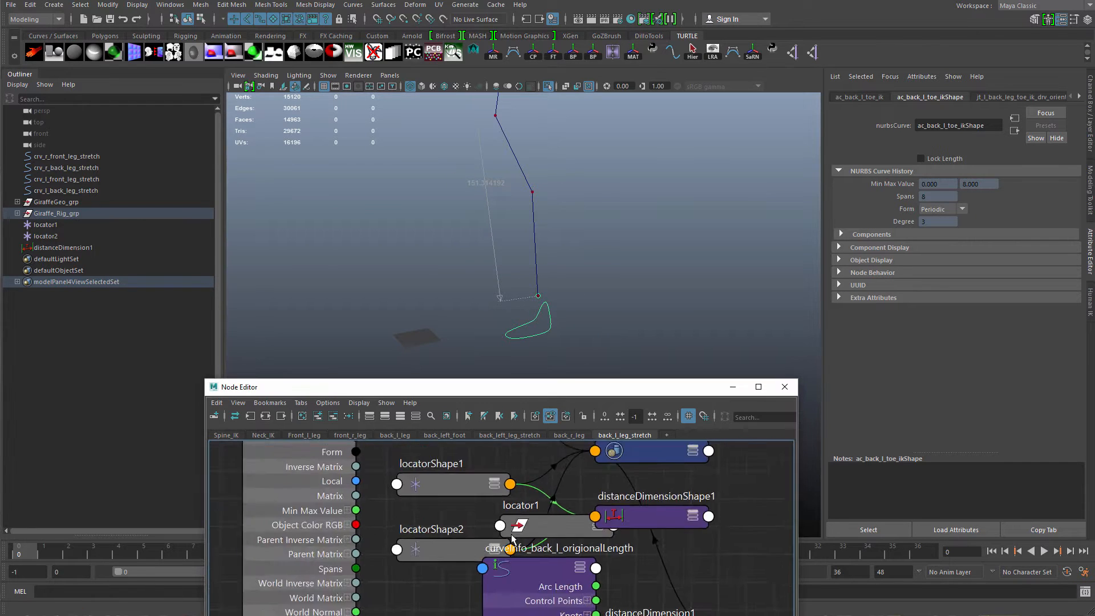
Rename the distance dimension shape node to distanceDimensionShape_currentLength.
{"action": "left_click_drag", "start_coordinate": [478, 553], "coordinate": [626, 538]}
{"action": "left_click", "coordinate": [613, 534]}
{"action": "double_click", "coordinate": [617, 533]}
{"action": "double_click", "coordinate": [631, 537]}
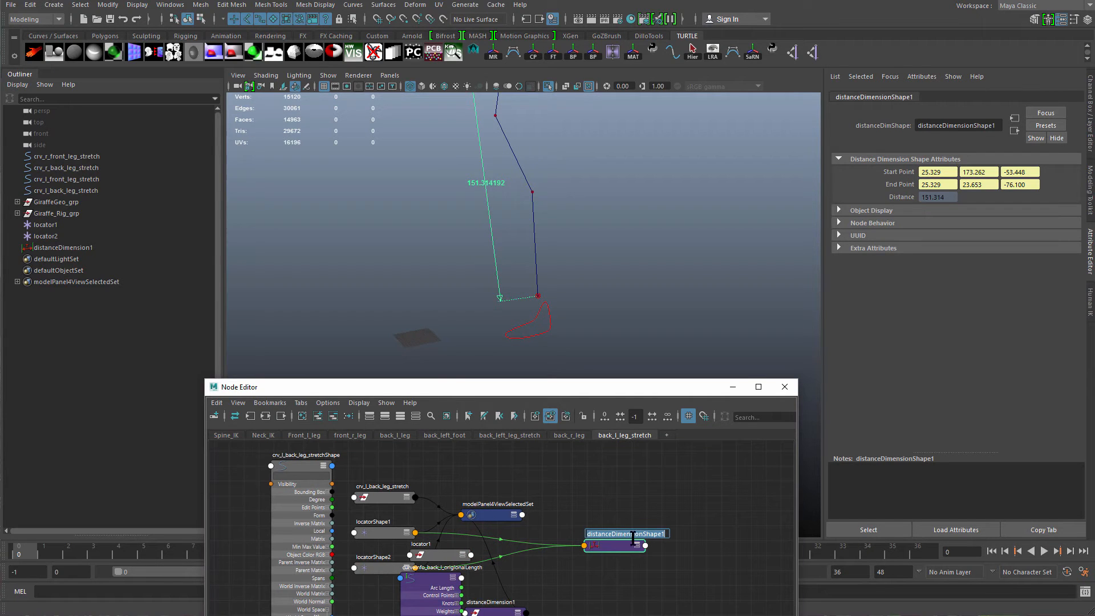
{"action": "left_click", "coordinate": [663, 534]}
{"action": "type", "text": "_c"}
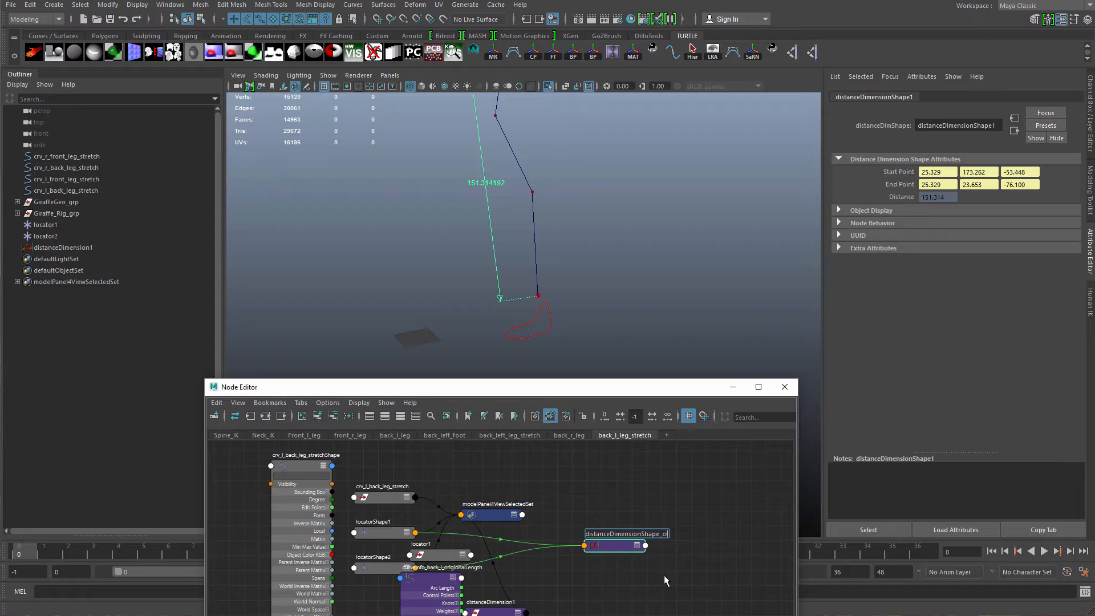
{"action": "type", "text": "urrentLength"}
{"action": "key", "text": "Return"}
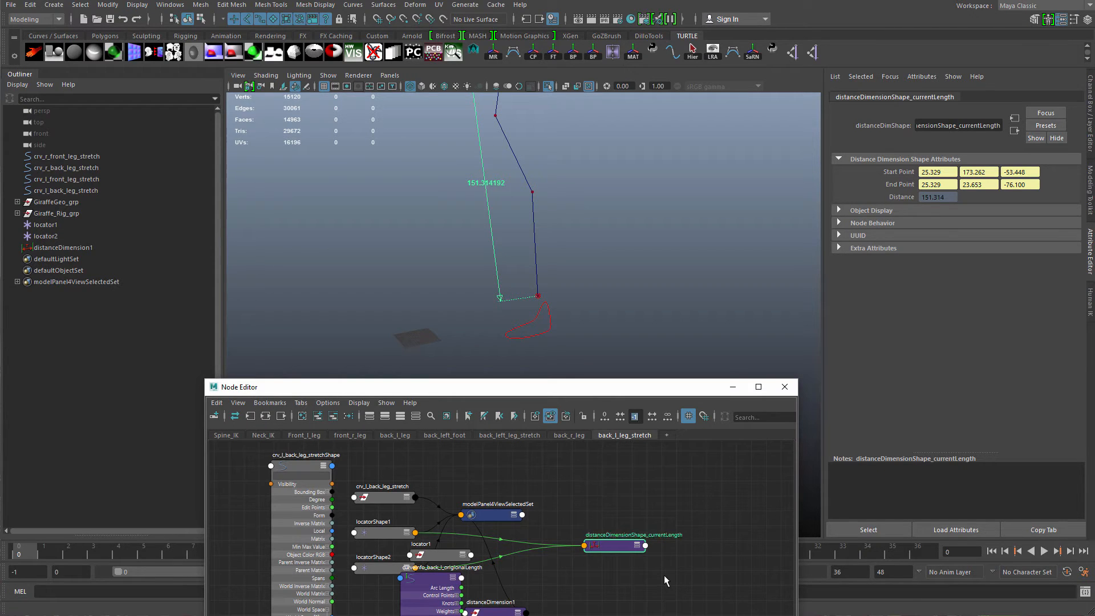
Rearrange the nodes in the back_l_leg_stretch Node Editor tab around the stretch curve, curveInfo and distance dimension nodes.
{"action": "left_click_drag", "start_coordinate": [387, 542], "coordinate": [472, 475]}
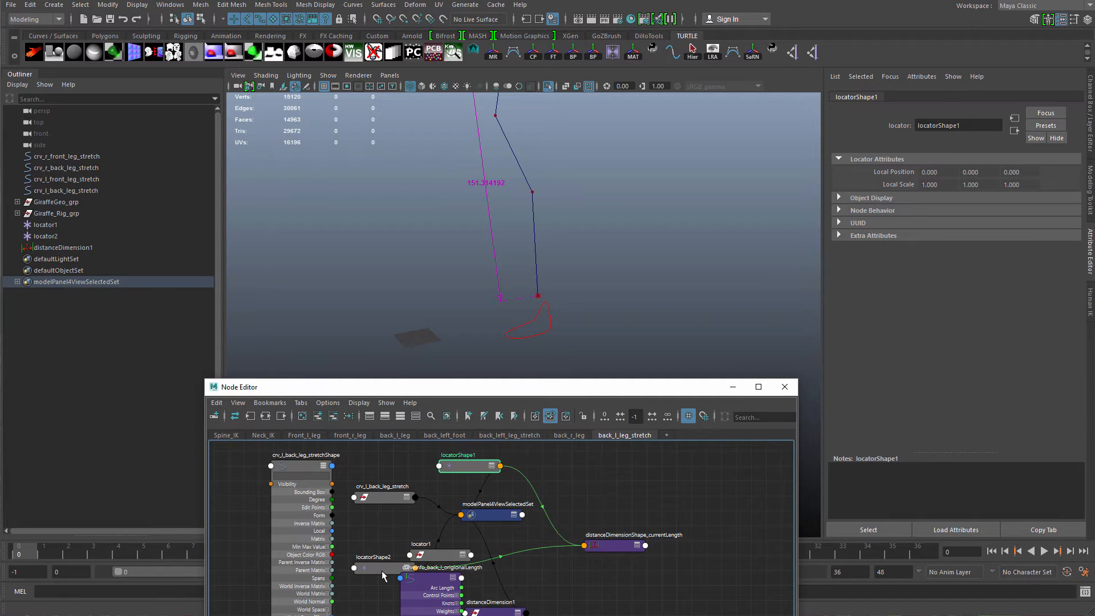
{"action": "left_click_drag", "start_coordinate": [385, 571], "coordinate": [494, 542]}
{"action": "left_click_drag", "start_coordinate": [357, 466], "coordinate": [520, 565]}
{"action": "left_click_drag", "start_coordinate": [497, 532], "coordinate": [514, 511]}
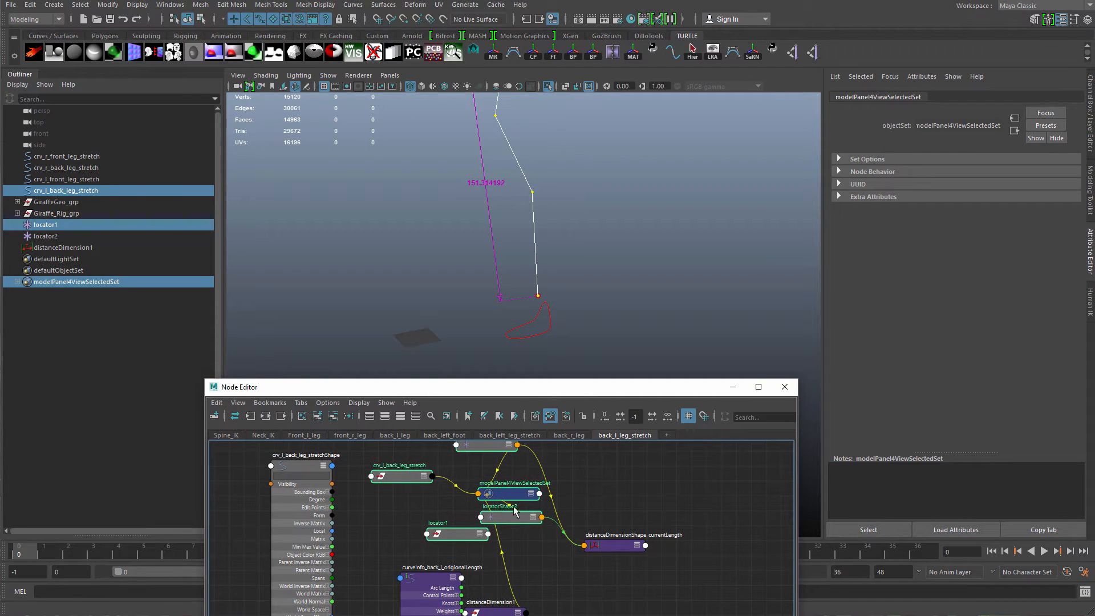
{"action": "left_click", "coordinate": [406, 508]}
{"action": "mouse_move", "coordinate": [406, 476]}
{"action": "left_mouse_down"}
{"action": "mouse_move", "coordinate": [396, 483]}
{"action": "mouse_move", "coordinate": [406, 484]}
{"action": "left_mouse_up"}
{"action": "middle_click_drag", "start_coordinate": [388, 473], "coordinate": [394, 524], "text": "alt"}
{"action": "scroll", "coordinate": [398, 513], "scroll_direction": "down", "scroll_amount": 1}
{"action": "left_click_drag", "start_coordinate": [412, 526], "coordinate": [413, 520]}
{"action": "left_click_drag", "start_coordinate": [497, 552], "coordinate": [534, 590]}
{"action": "left_click_drag", "start_coordinate": [512, 567], "coordinate": [586, 525]}
{"action": "left_click", "coordinate": [334, 417]}
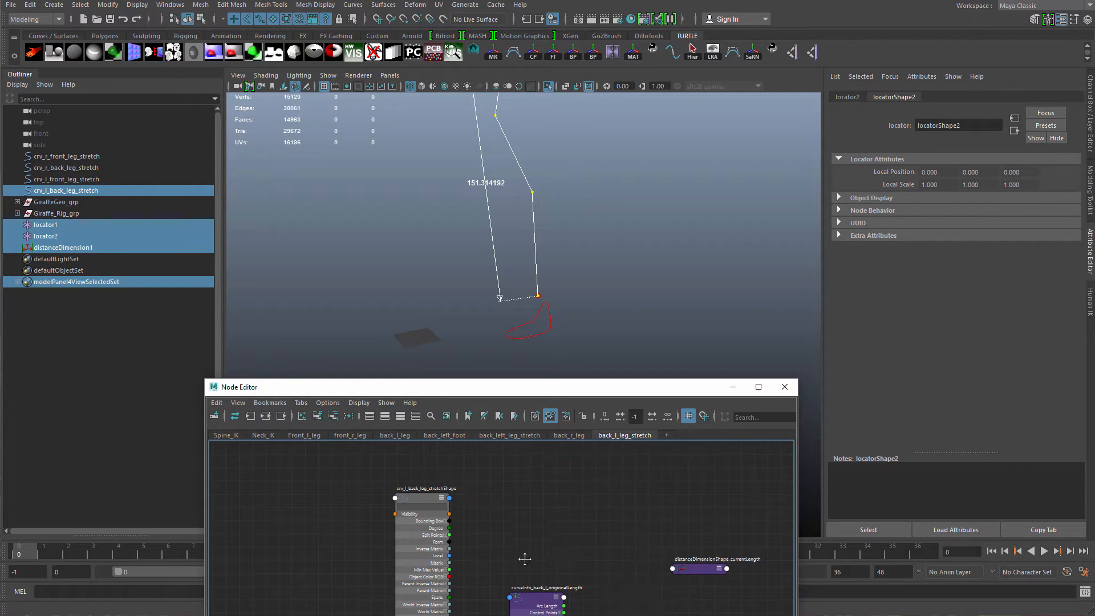
{"action": "middle_click_drag", "start_coordinate": [523, 559], "coordinate": [411, 587], "text": "alt"}
{"action": "left_click_drag", "start_coordinate": [579, 596], "coordinate": [322, 496]}
{"action": "middle_click_drag", "start_coordinate": [322, 496], "coordinate": [436, 485], "text": "alt"}
{"action": "right_click_drag", "start_coordinate": [456, 514], "coordinate": [498, 536], "text": "alt"}
{"action": "middle_click_drag", "start_coordinate": [499, 536], "coordinate": [414, 539], "text": "alt"}
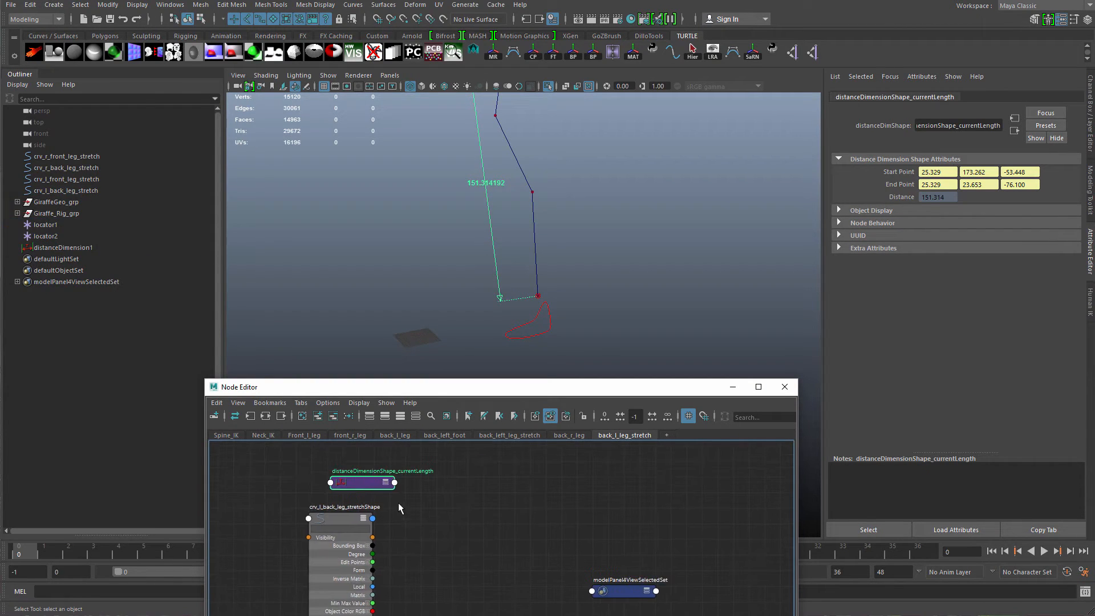
{"action": "left_click_drag", "start_coordinate": [372, 481], "coordinate": [503, 497]}
{"action": "left_click", "coordinate": [598, 587]}
Move and enlarge the Node Editor window and zoom in on the distance dimension and curveInfo nodes.
{"action": "left_click_drag", "start_coordinate": [447, 398], "coordinate": [382, 187]}
{"action": "left_click_drag", "start_coordinate": [538, 376], "coordinate": [73, 368]}
{"action": "mouse_move", "coordinate": [415, 260]}
{"action": "left_mouse_down"}
{"action": "mouse_move", "coordinate": [424, 273]}
{"action": "mouse_move", "coordinate": [402, 279]}
{"action": "left_mouse_up"}
{"action": "right_click_drag", "start_coordinate": [466, 309], "coordinate": [505, 332], "text": "alt"}
{"action": "left_click_drag", "start_coordinate": [359, 485], "coordinate": [375, 436]}
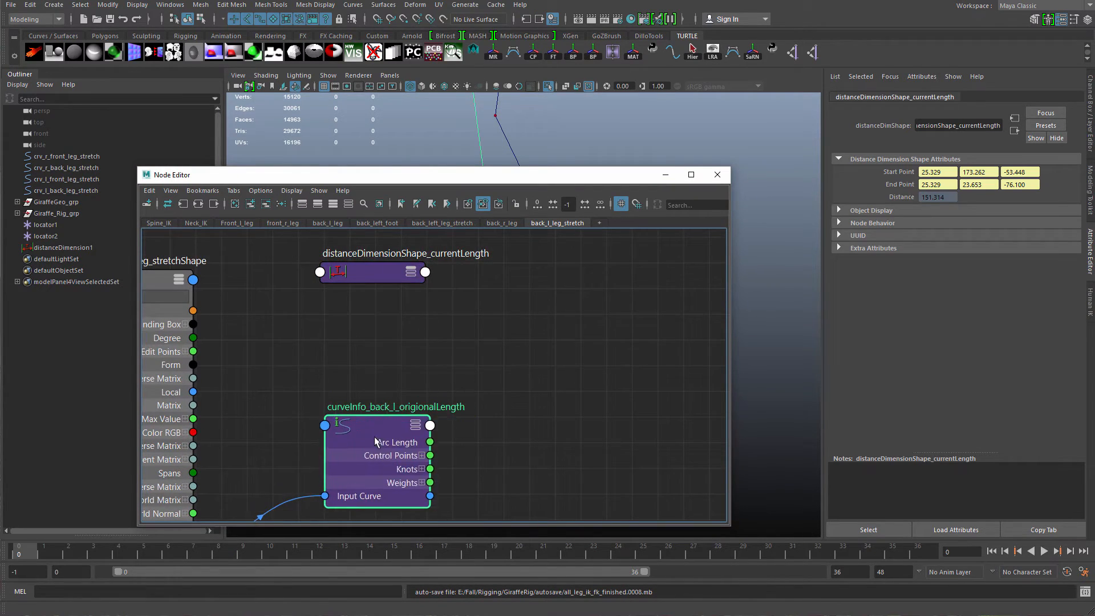
{"action": "right_click_drag", "start_coordinate": [424, 399], "coordinate": [409, 386], "text": "alt"}
{"action": "middle_click_drag", "start_coordinate": [408, 386], "coordinate": [358, 412], "text": "alt"}
Create a multiplyDivide node in the Node Editor graph.
{"action": "left_click", "coordinate": [477, 386]}
{"action": "key", "text": "Tab"}
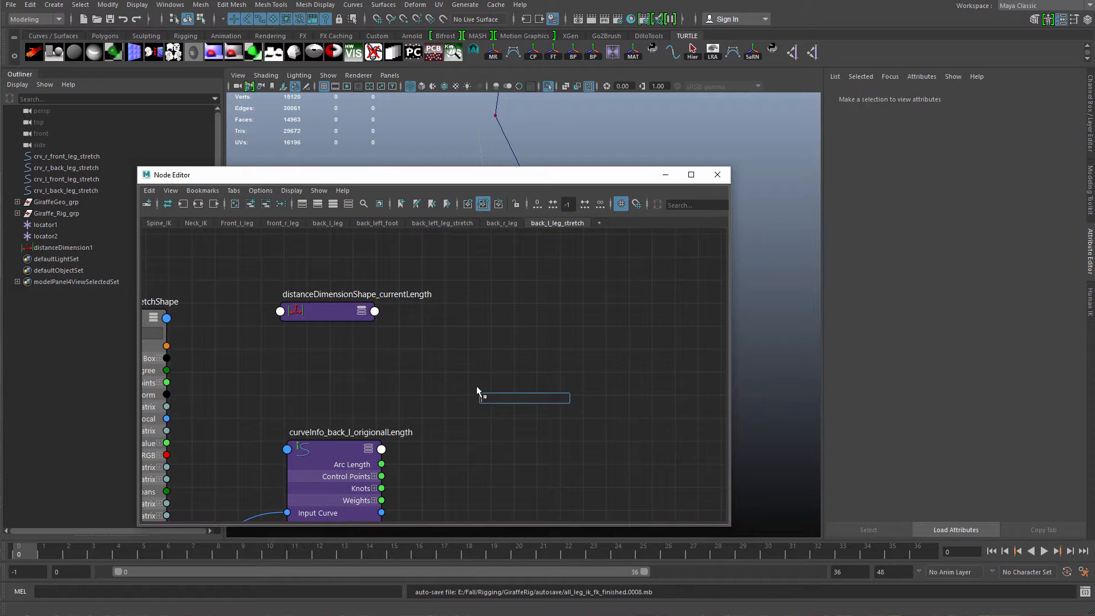
{"action": "type", "text": "mu"}
{"action": "key", "text": "Down"}
{"action": "key", "text": "Down"}
{"action": "key", "text": "Down"}
{"action": "key", "text": "Down"}
{"action": "key", "text": "Down"}
{"action": "key", "text": "Down"}
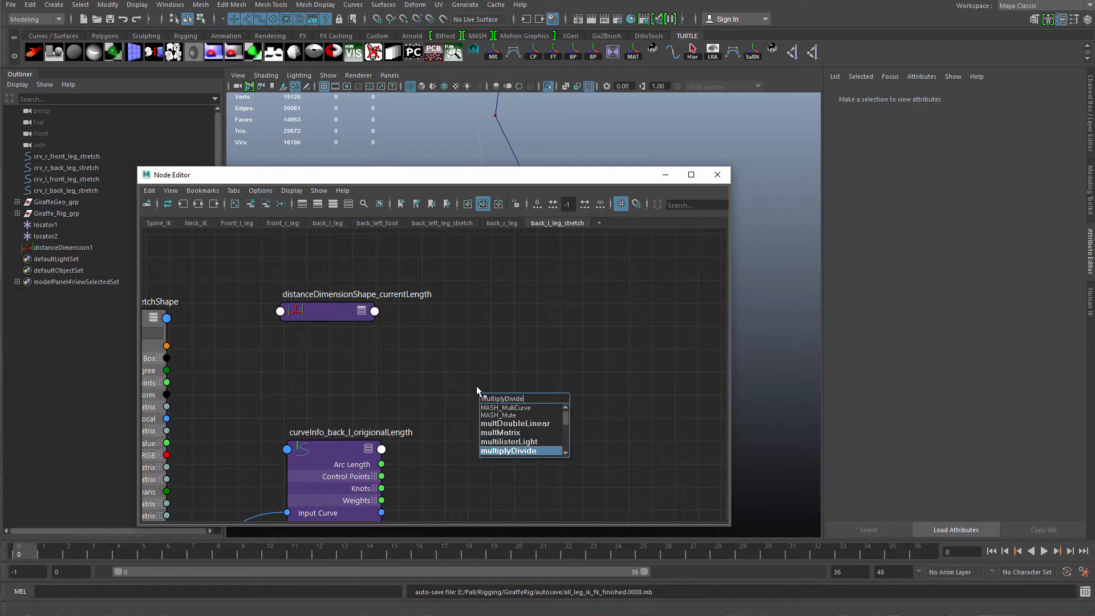
{"action": "key", "text": "Return"}
Rename the new node to multiplyDivide_back_l_leg_stretchAmount.
{"action": "double_click", "coordinate": [530, 392]}
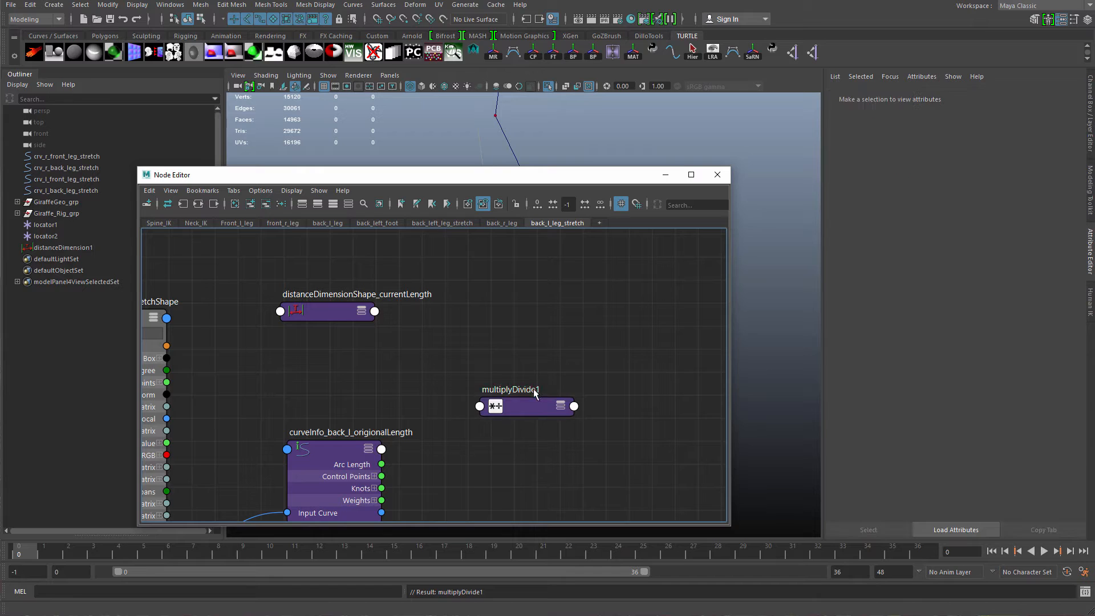
{"action": "key", "text": "Right"}
{"action": "key", "text": "BackSpace"}
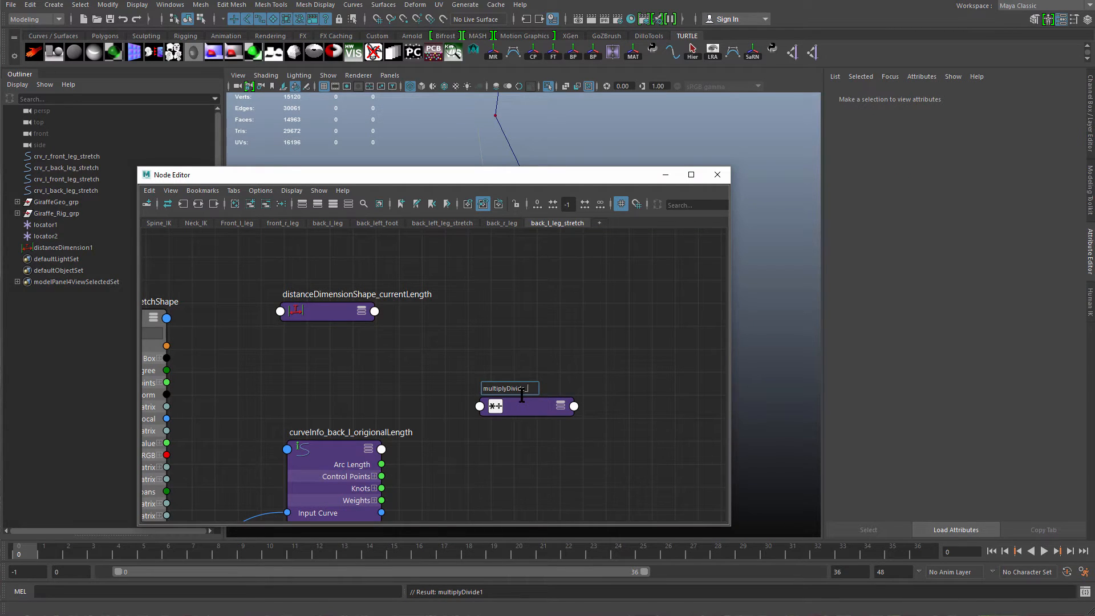
{"action": "type", "text": "_back_l_leg_stretchAmount"}
{"action": "key", "text": "Return"}
Expand the multiply-divide node's Input 1 and Input 2 and set its operation to Divide.
{"action": "left_click_drag", "start_coordinate": [539, 413], "coordinate": [549, 332]}
{"action": "key", "text": "3"}
{"action": "middle_click_drag", "start_coordinate": [531, 390], "coordinate": [561, 370], "text": "alt"}
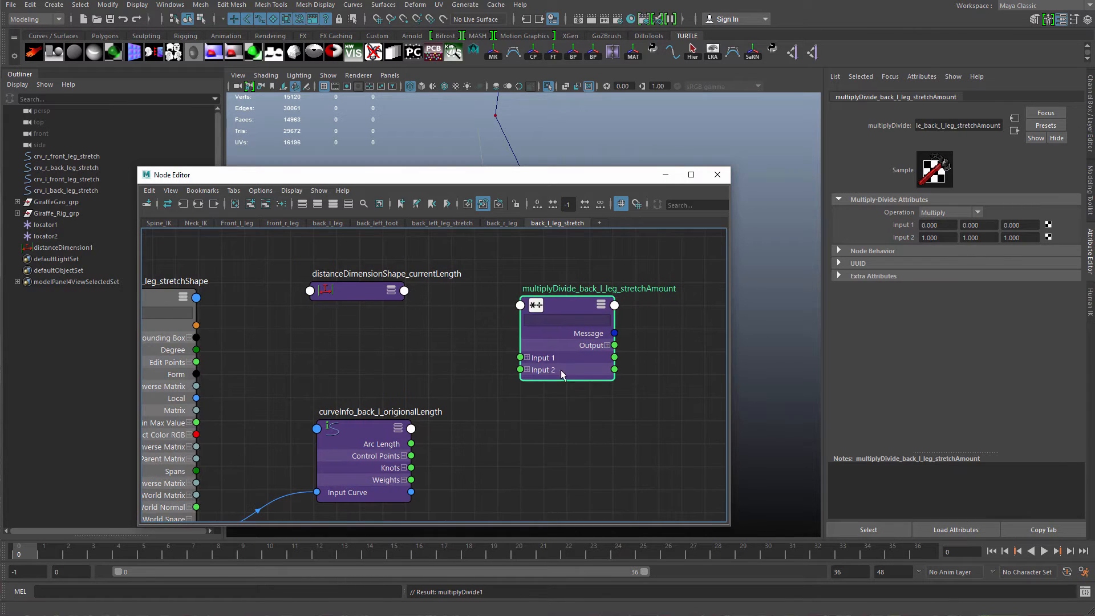
{"action": "left_click", "coordinate": [527, 357]}
{"action": "left_click", "coordinate": [528, 406]}
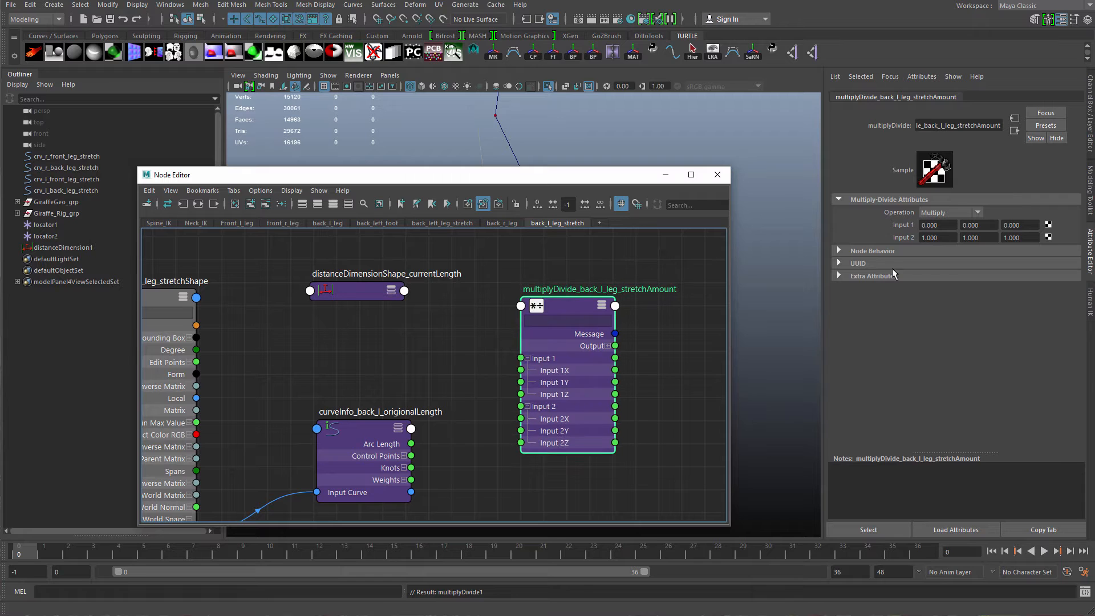
{"action": "left_click", "coordinate": [966, 212]}
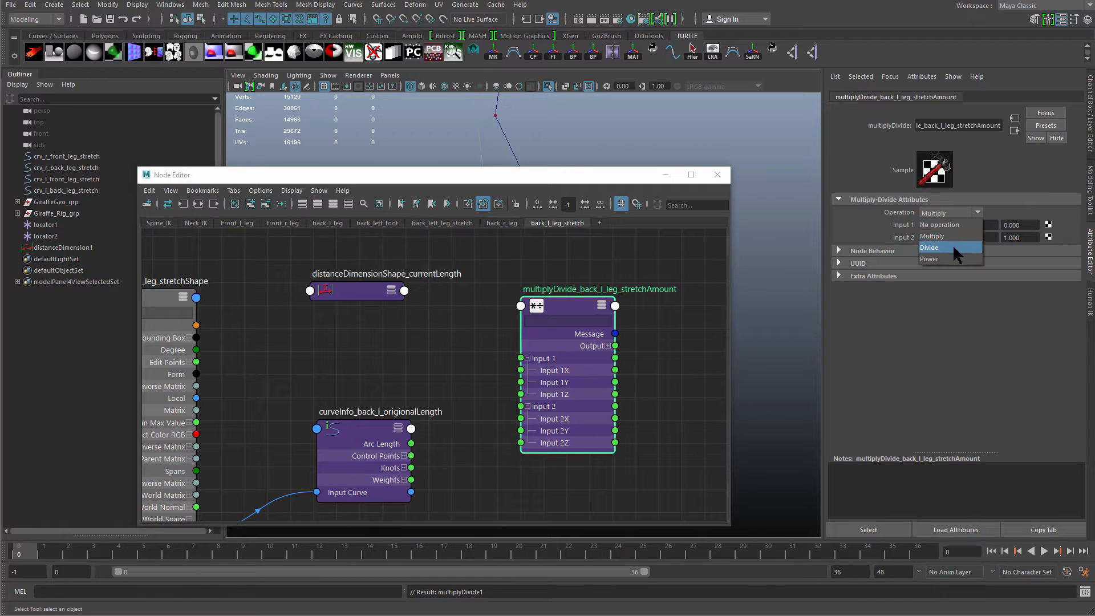
{"action": "left_click", "coordinate": [952, 244]}
Connect the distance dimension's Distance output to Input 1X of the multiply-divide node.
{"action": "left_click", "coordinate": [362, 287]}
{"action": "key", "text": "3"}
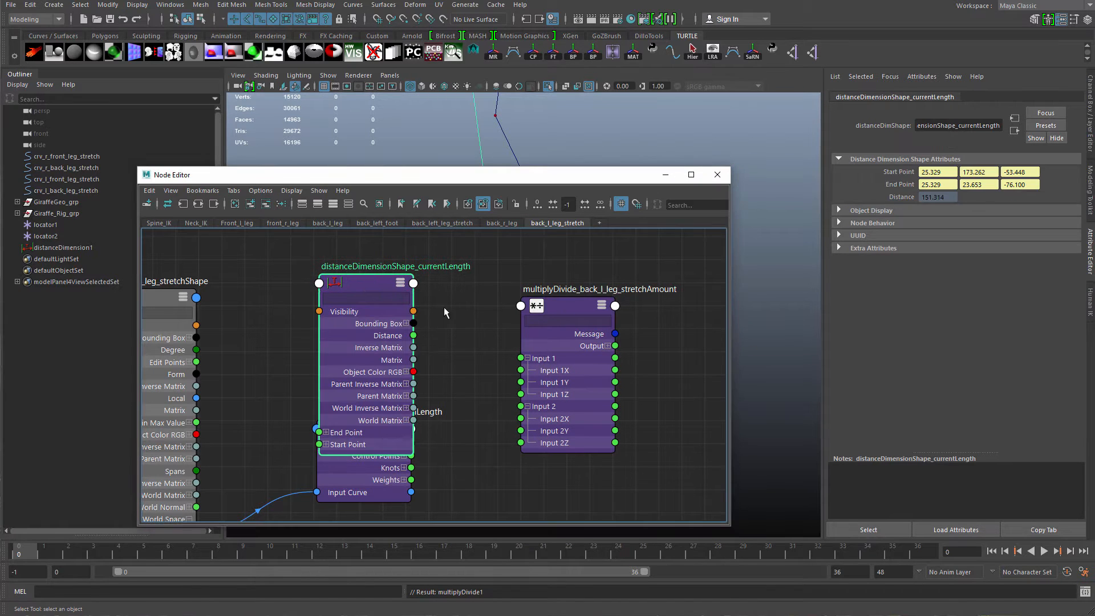
{"action": "left_click", "coordinate": [593, 375]}
{"action": "left_click_drag", "start_coordinate": [374, 349], "coordinate": [370, 288]}
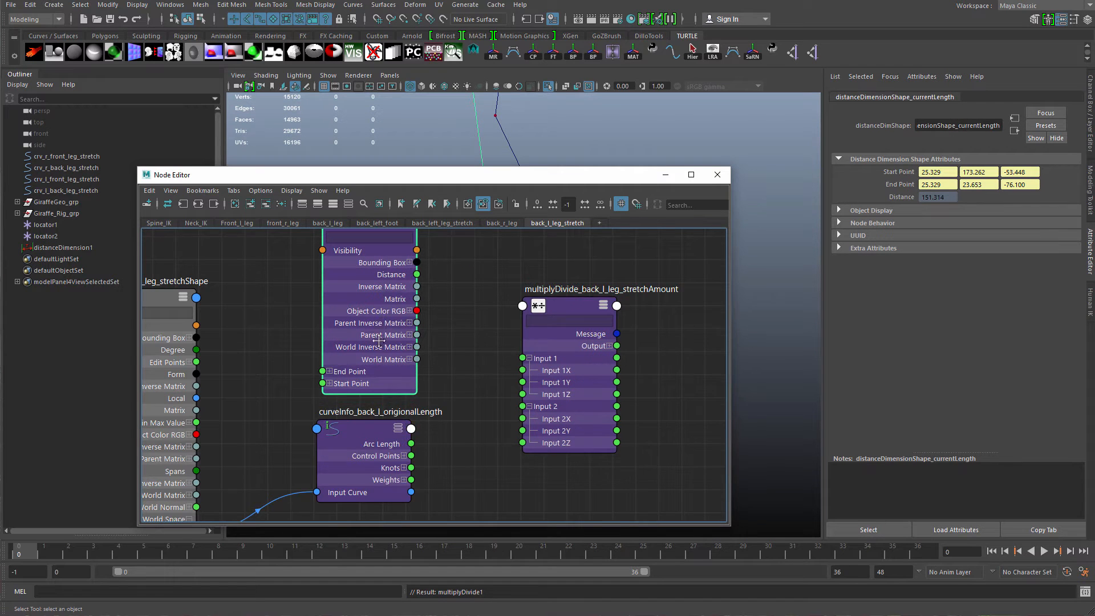
{"action": "middle_click_drag", "start_coordinate": [423, 316], "coordinate": [420, 344], "text": "alt"}
{"action": "left_click_drag", "start_coordinate": [391, 314], "coordinate": [393, 343]}
{"action": "key", "text": "1"}
{"action": "left_click_drag", "start_coordinate": [385, 289], "coordinate": [389, 289]}
{"action": "key", "text": "3"}
{"action": "left_click_drag", "start_coordinate": [390, 371], "coordinate": [519, 399]}
{"action": "middle_click_drag", "start_coordinate": [519, 400], "coordinate": [525, 303], "text": "alt"}
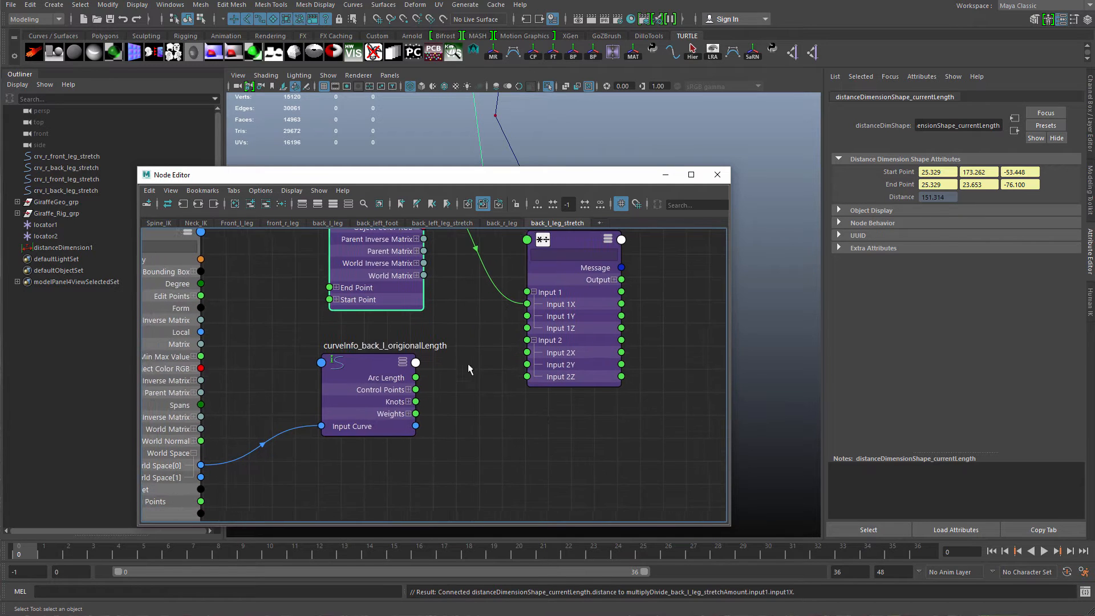
Connect the curveInfo node's Arc Length to Input 2X of the multiply-divide node.
{"action": "left_click", "coordinate": [388, 409]}
{"action": "left_click_drag", "start_coordinate": [387, 410], "coordinate": [526, 353]}
{"action": "middle_click_drag", "start_coordinate": [528, 419], "coordinate": [489, 460], "text": "alt"}
{"action": "scroll", "coordinate": [491, 457], "scroll_direction": "down", "scroll_amount": 2}
{"action": "left_click_drag", "start_coordinate": [524, 393], "coordinate": [532, 383]}
{"action": "middle_click_drag", "start_coordinate": [531, 383], "coordinate": [514, 397], "text": "alt"}
{"action": "scroll", "coordinate": [515, 388], "scroll_direction": "down", "scroll_amount": 1}
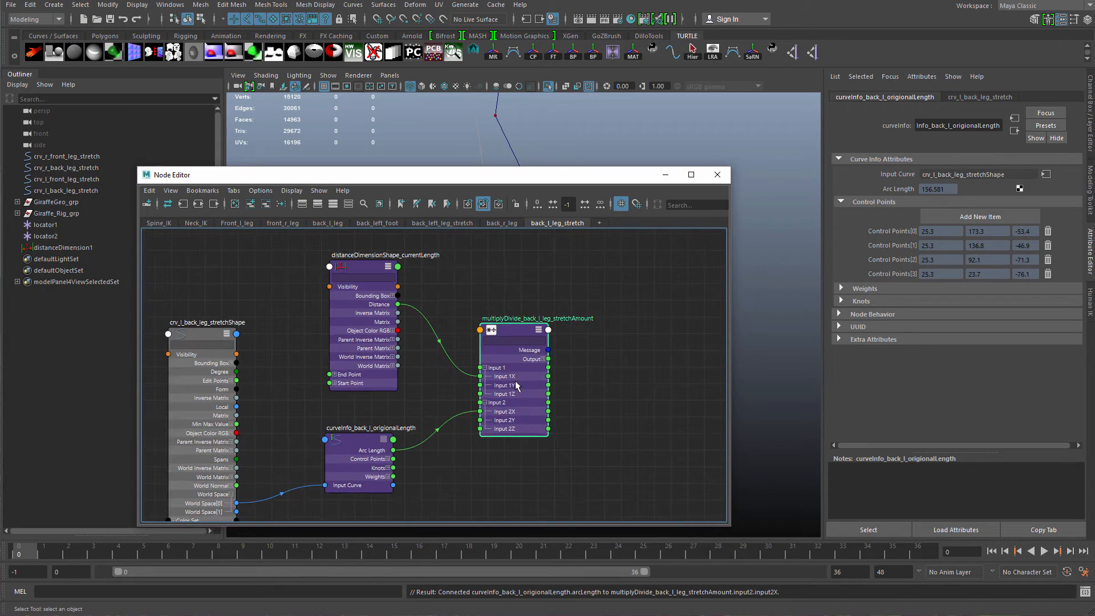
{"action": "left_click_drag", "start_coordinate": [534, 388], "coordinate": [548, 379]}
{"action": "middle_click_drag", "start_coordinate": [605, 338], "coordinate": [576, 365], "text": "alt"}
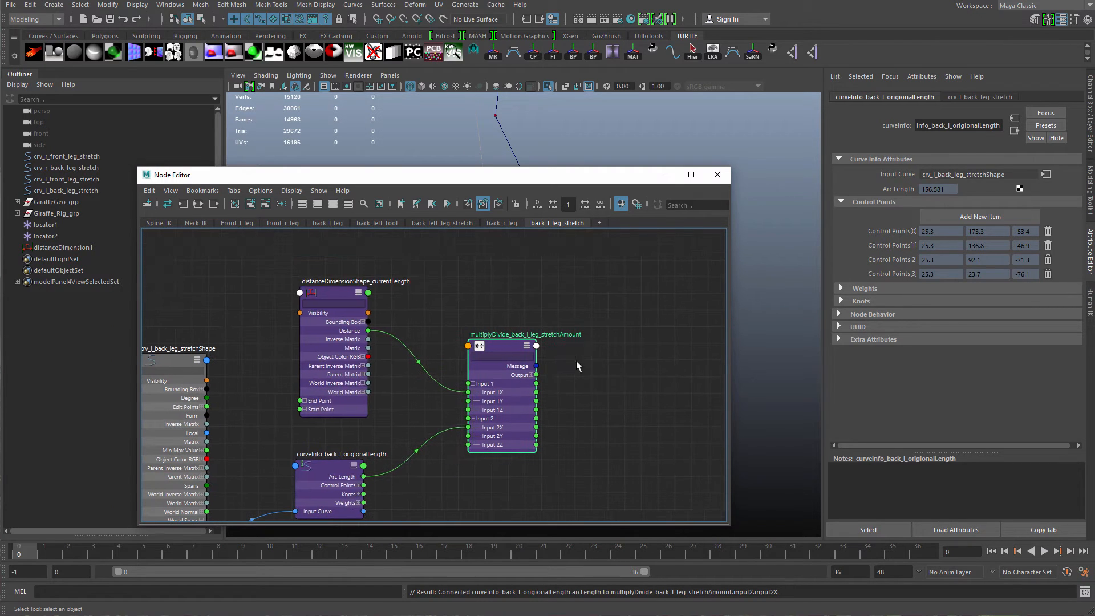
Rearrange the distance dimension, curveInfo and multiply-divide nodes in the graph.
{"action": "left_click", "coordinate": [531, 375]}
{"action": "left_click_drag", "start_coordinate": [573, 368], "coordinate": [620, 341]}
{"action": "middle_click_drag", "start_coordinate": [554, 370], "coordinate": [637, 316], "text": "alt"}
{"action": "right_click_drag", "start_coordinate": [638, 316], "coordinate": [625, 328], "text": "alt"}
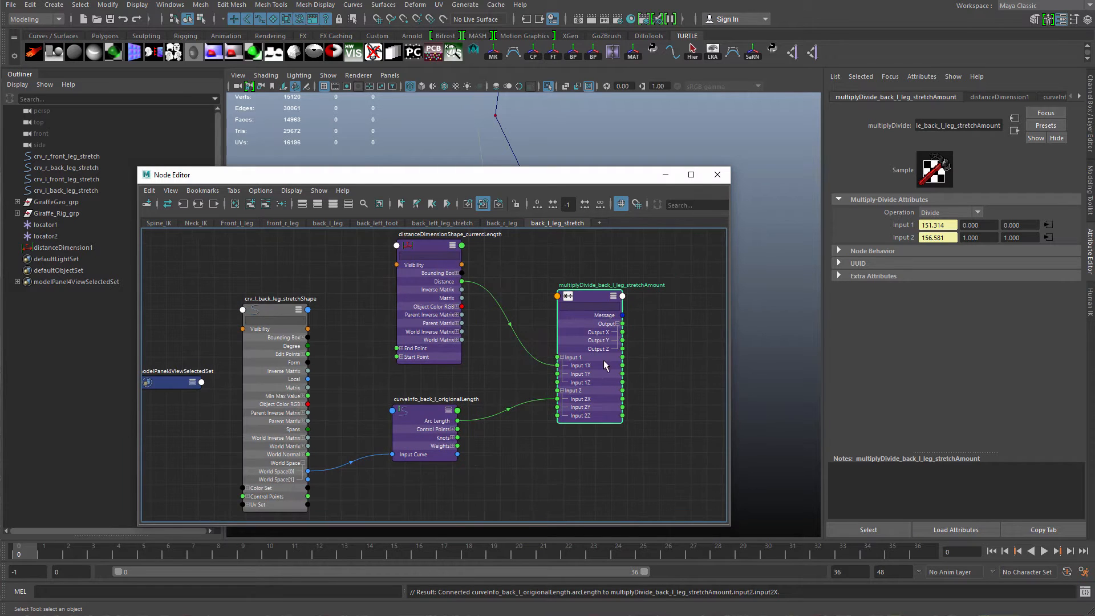
{"action": "left_click_drag", "start_coordinate": [577, 393], "coordinate": [594, 374]}
{"action": "right_click_drag", "start_coordinate": [476, 442], "coordinate": [537, 439], "text": "alt"}
{"action": "left_click_drag", "start_coordinate": [424, 422], "coordinate": [434, 420]}
{"action": "middle_click_drag", "start_coordinate": [547, 452], "coordinate": [544, 479], "text": "alt"}
{"action": "right_click_drag", "start_coordinate": [545, 480], "coordinate": [507, 402], "text": "alt"}
{"action": "middle_click_drag", "start_coordinate": [507, 402], "coordinate": [465, 424], "text": "alt"}
{"action": "left_click", "coordinate": [412, 322]}
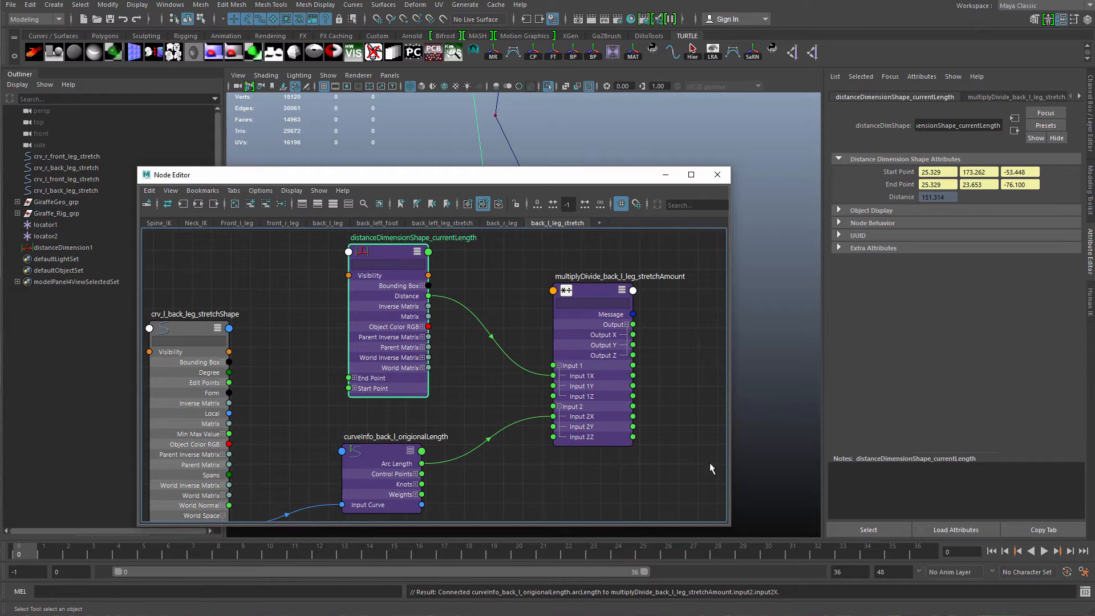
Set the scene's linear working units to foot in the preferences.
{"action": "left_click", "coordinate": [1085, 572]}
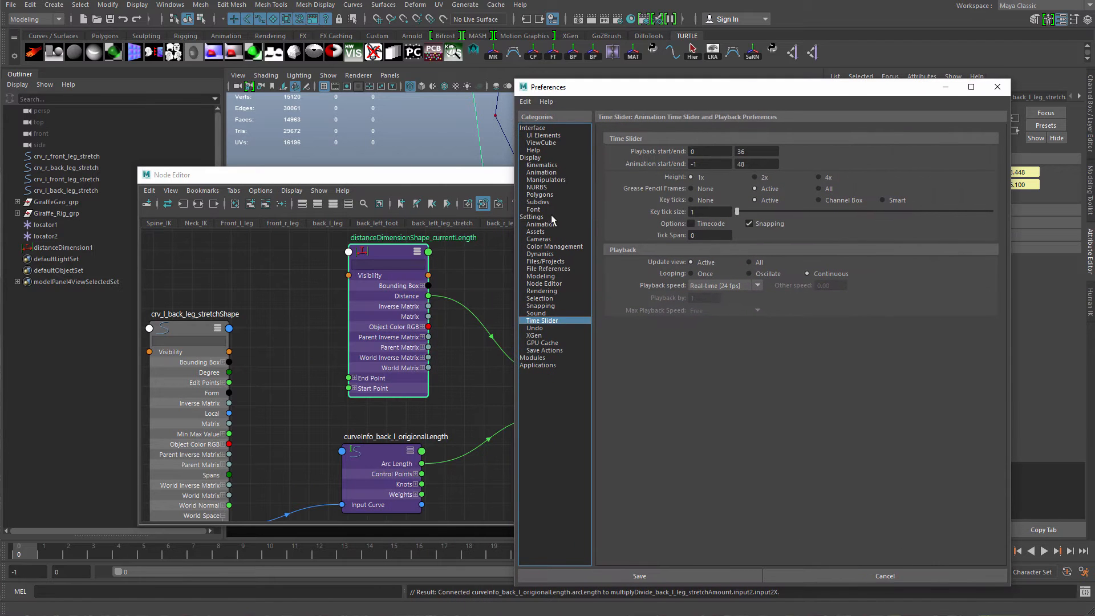
{"action": "left_click", "coordinate": [533, 216]}
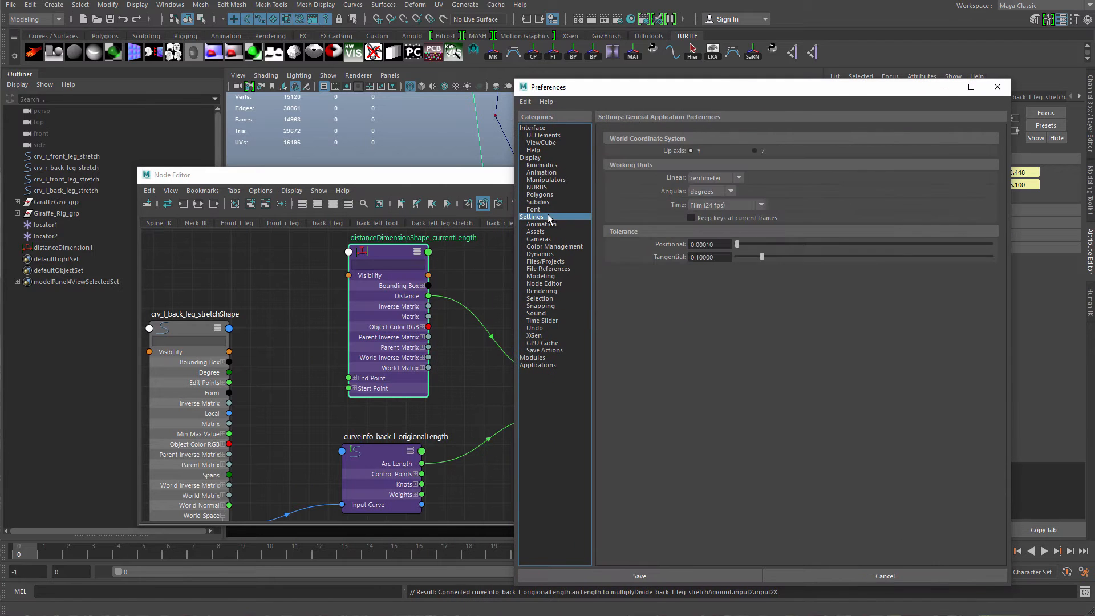
{"action": "left_click", "coordinate": [730, 182]}
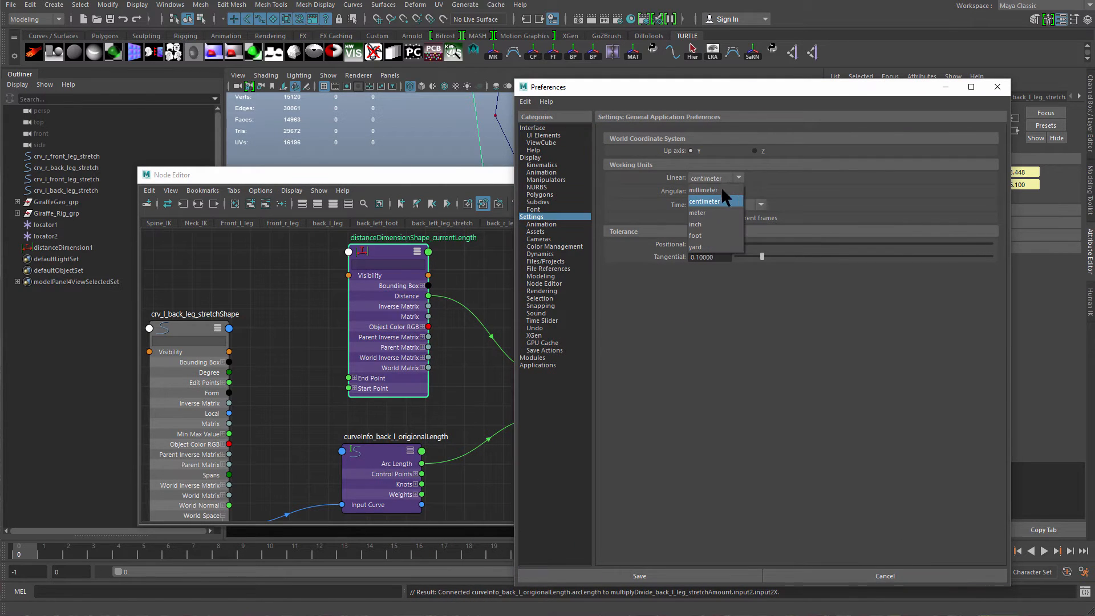
{"action": "left_click", "coordinate": [716, 235]}
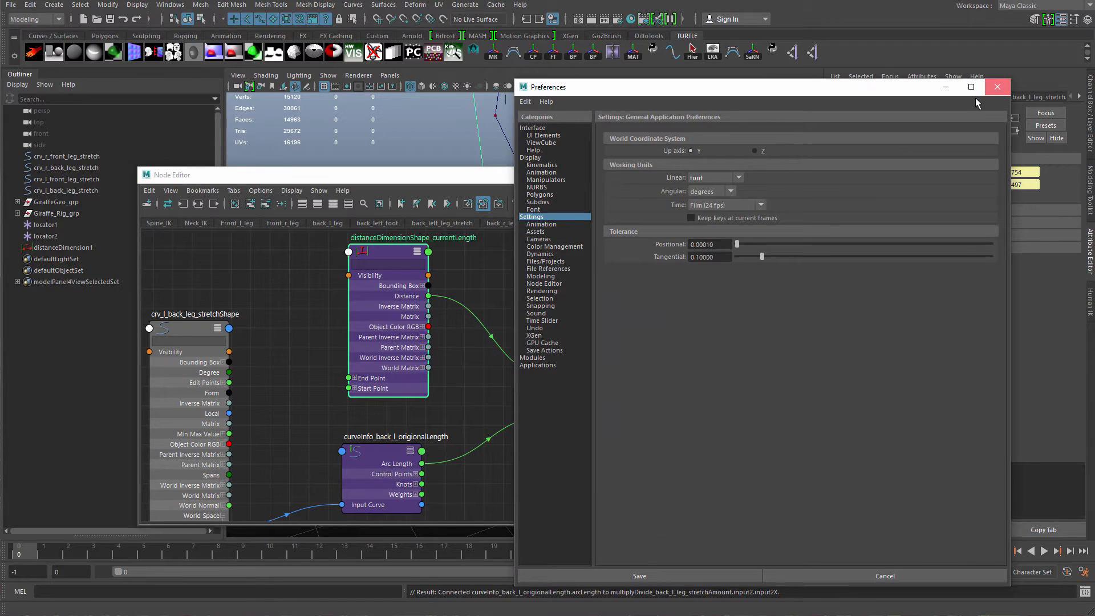
{"action": "left_click", "coordinate": [996, 87]}
Reconnect the distance dimension's Distance output to Input 1X of the multiply-divide node.
{"action": "scroll", "coordinate": [489, 382], "scroll_direction": "up", "scroll_amount": 1}
{"action": "left_click_drag", "start_coordinate": [476, 385], "coordinate": [498, 431], "text": "ctrl+alt+shift"}
{"action": "left_click_drag", "start_coordinate": [502, 293], "coordinate": [481, 359], "text": "ctrl+alt+shift"}
{"action": "middle_click_drag", "start_coordinate": [452, 303], "coordinate": [395, 319], "text": "alt"}
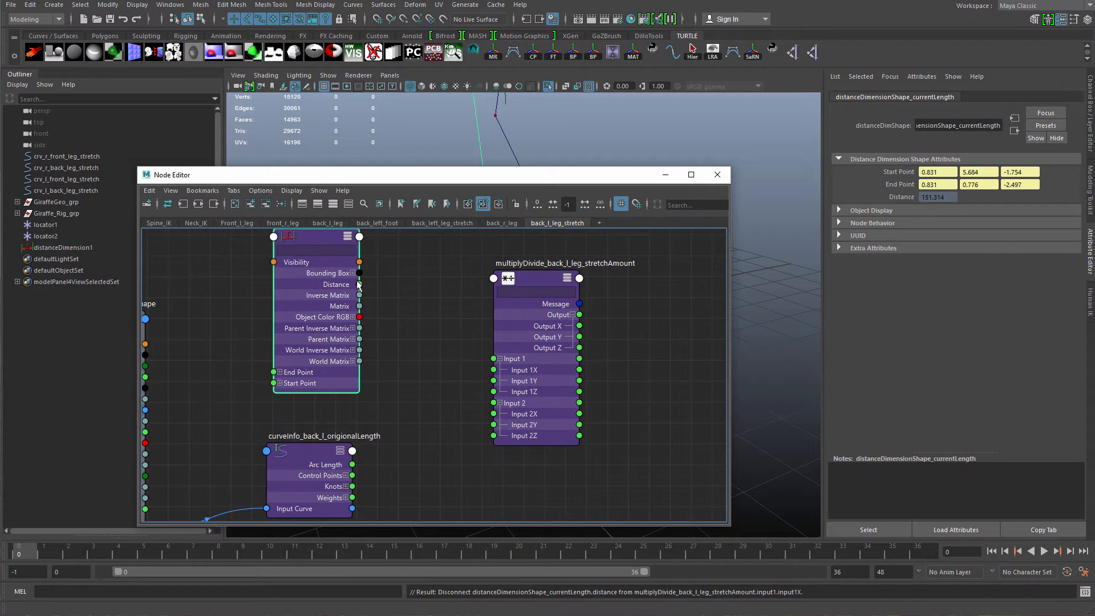
{"action": "left_click_drag", "start_coordinate": [384, 279], "coordinate": [494, 369]}
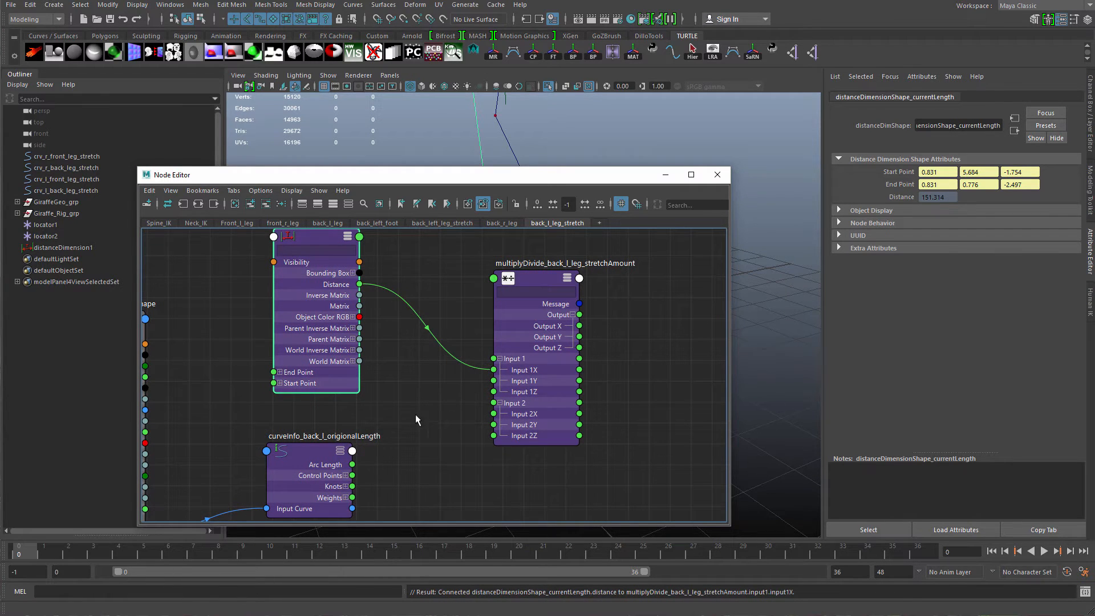
Reconnect the curveInfo Arc Length to Input 2X of the multiply-divide node.
{"action": "left_click_drag", "start_coordinate": [352, 465], "coordinate": [489, 429]}
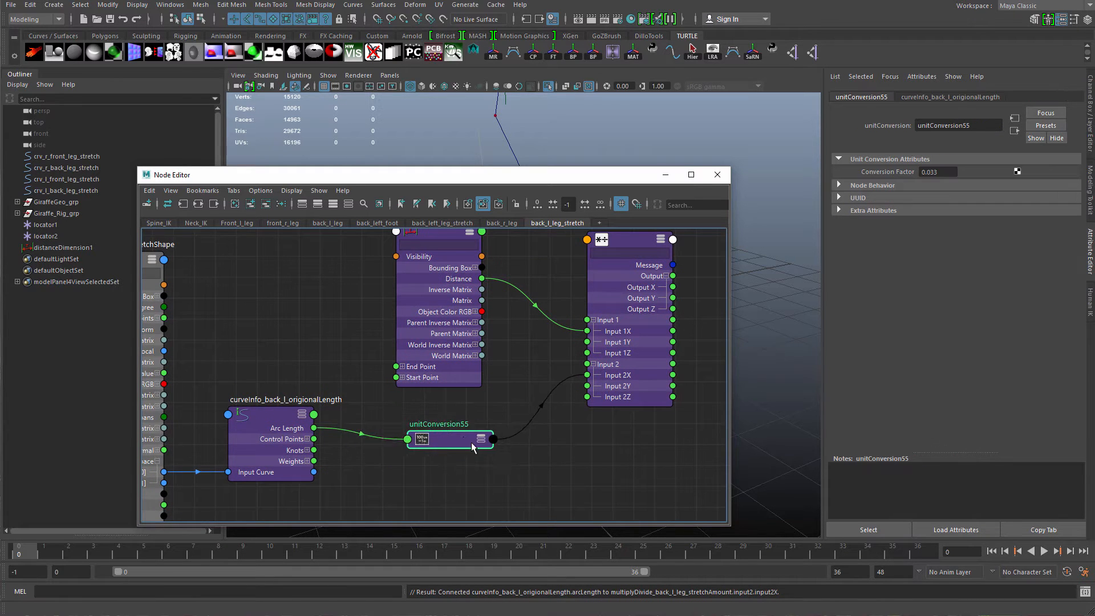
{"action": "scroll", "coordinate": [489, 428], "scroll_direction": "up", "scroll_amount": 2}
{"action": "left_click_drag", "start_coordinate": [272, 426], "coordinate": [303, 450]}
{"action": "scroll", "coordinate": [432, 432], "scroll_direction": "up", "scroll_amount": 4}
{"action": "middle_click_drag", "start_coordinate": [533, 427], "coordinate": [385, 417], "text": "alt"}
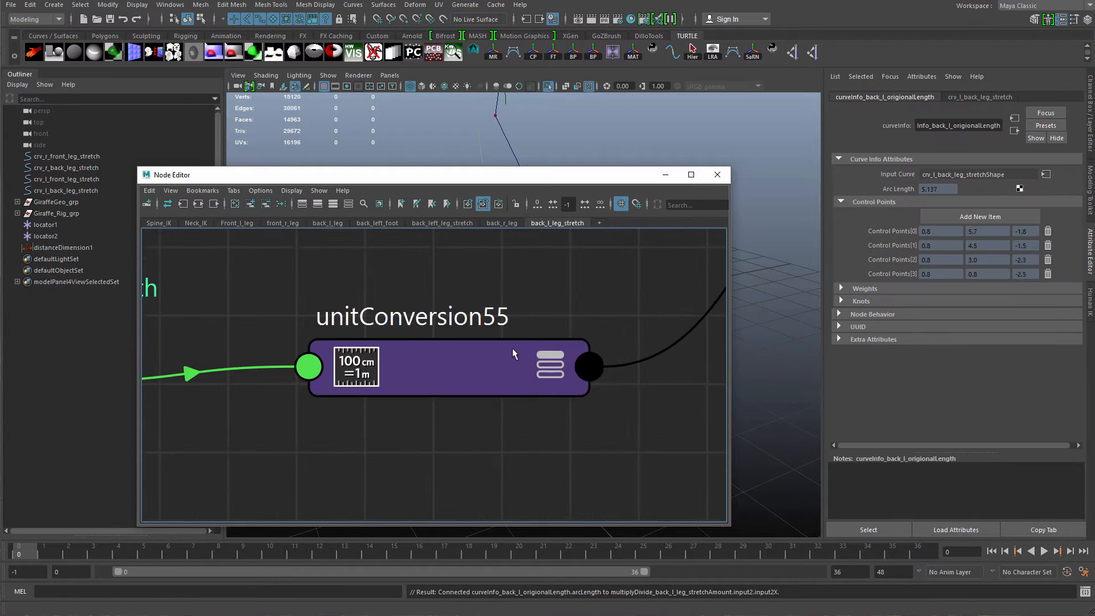
{"action": "left_click_drag", "start_coordinate": [496, 358], "coordinate": [491, 364]}
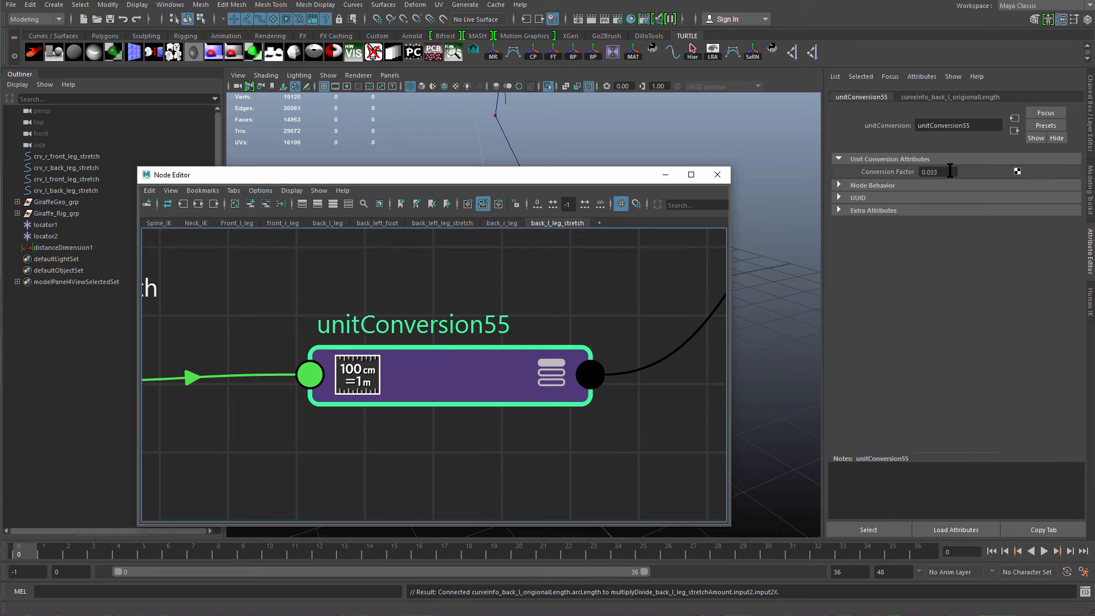
Inspect the unit conversion node's conversion factor and the multiply-divide node's input values.
{"action": "left_click_drag", "start_coordinate": [946, 172], "coordinate": [914, 173]}
{"action": "middle_click_drag", "start_coordinate": [421, 403], "coordinate": [703, 340], "text": "alt"}
{"action": "left_click_drag", "start_coordinate": [240, 338], "coordinate": [298, 341]}
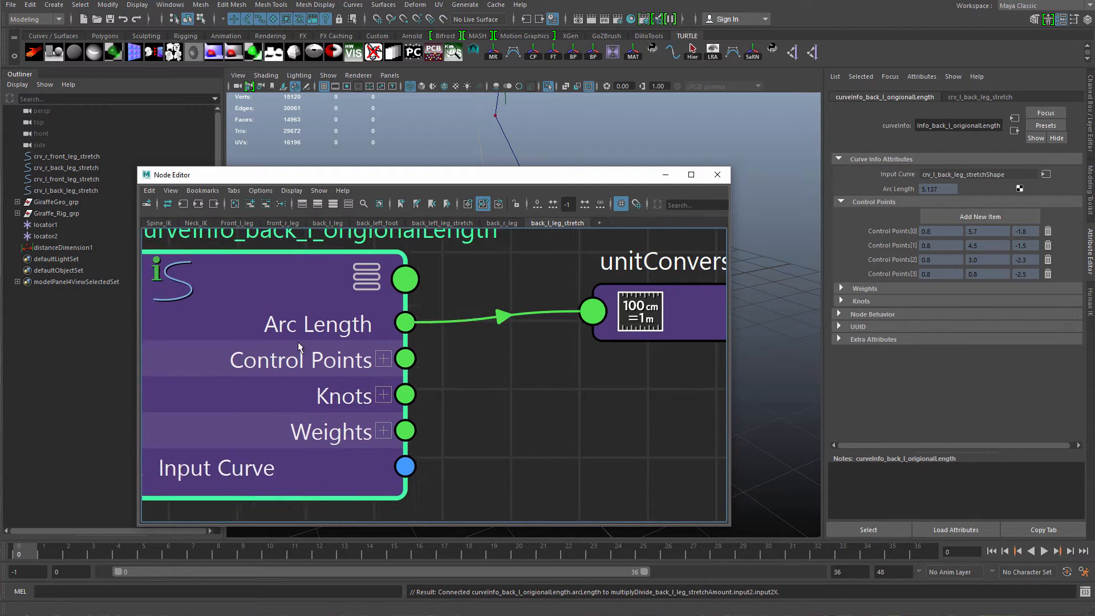
{"action": "middle_click_drag", "start_coordinate": [533, 364], "coordinate": [253, 413], "text": "alt"}
{"action": "middle_click_drag", "start_coordinate": [493, 361], "coordinate": [322, 446], "text": "alt"}
{"action": "left_click", "coordinate": [322, 446]}
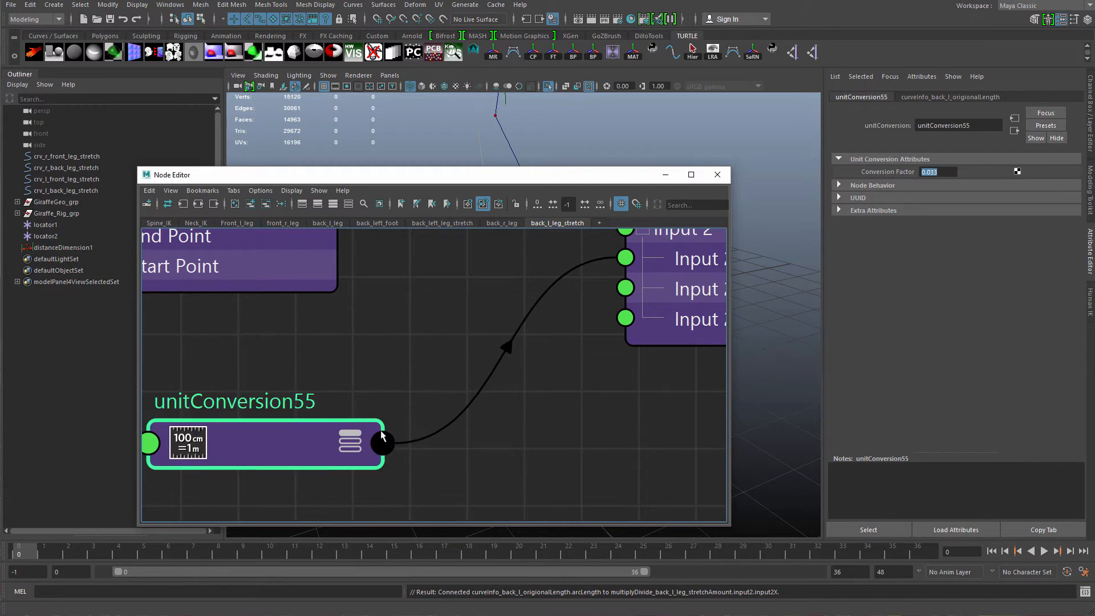
{"action": "middle_click_drag", "start_coordinate": [553, 346], "coordinate": [469, 435], "text": "alt"}
{"action": "scroll", "coordinate": [470, 435], "scroll_direction": "down", "scroll_amount": 3}
{"action": "left_click", "coordinate": [641, 251]}
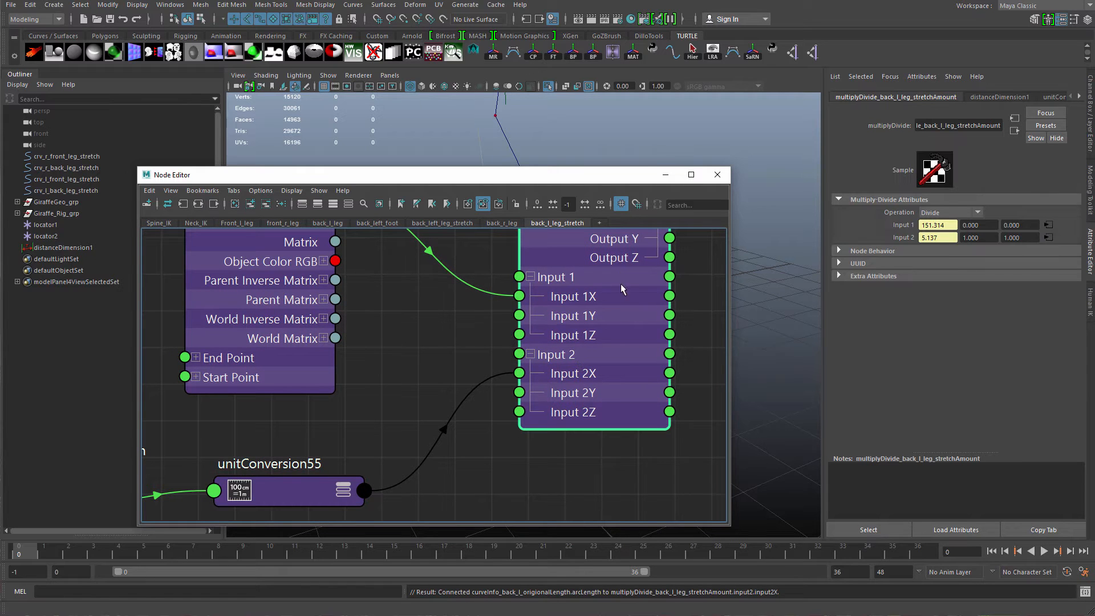
{"action": "left_click_drag", "start_coordinate": [944, 239], "coordinate": [916, 239]}
{"action": "scroll", "coordinate": [345, 441], "scroll_direction": "down", "scroll_amount": 4}
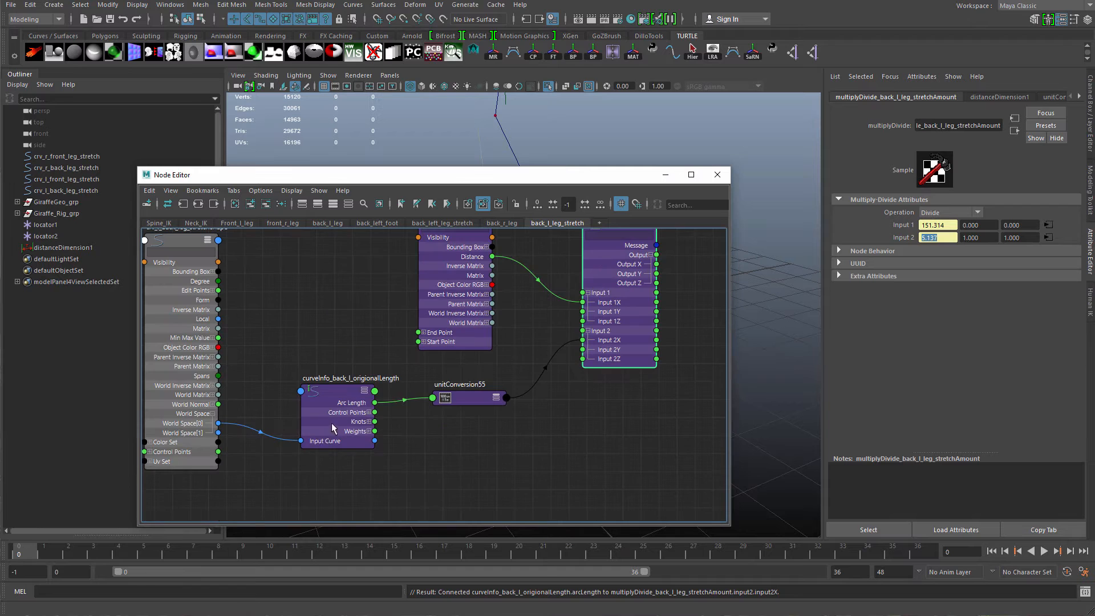
{"action": "left_click_drag", "start_coordinate": [344, 441], "coordinate": [338, 427]}
{"action": "scroll", "coordinate": [569, 410], "scroll_direction": "up", "scroll_amount": 3}
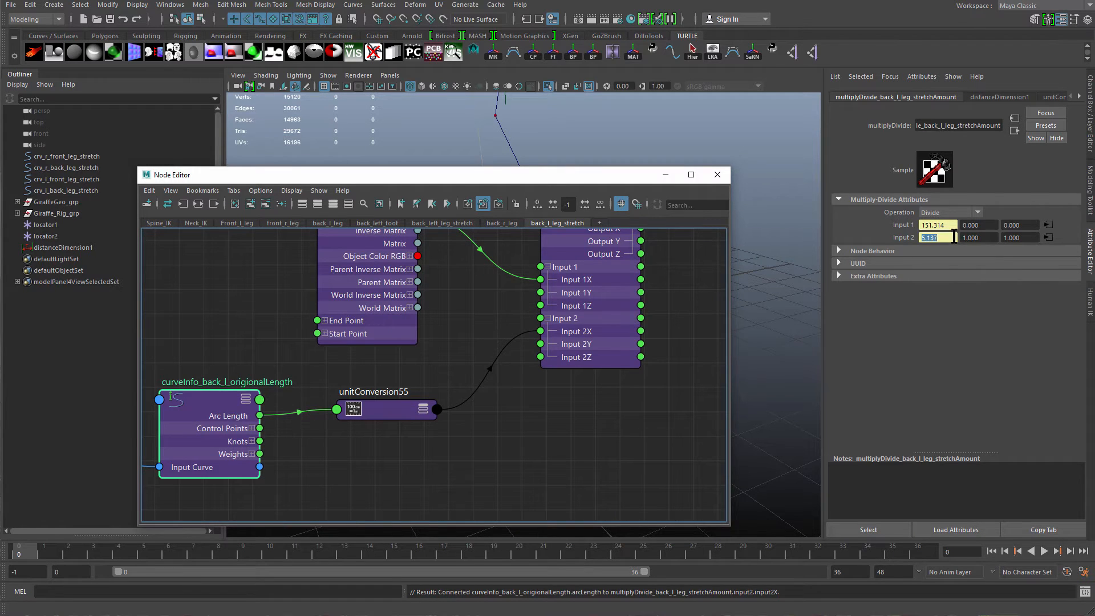
{"action": "left_click", "coordinate": [581, 344]}
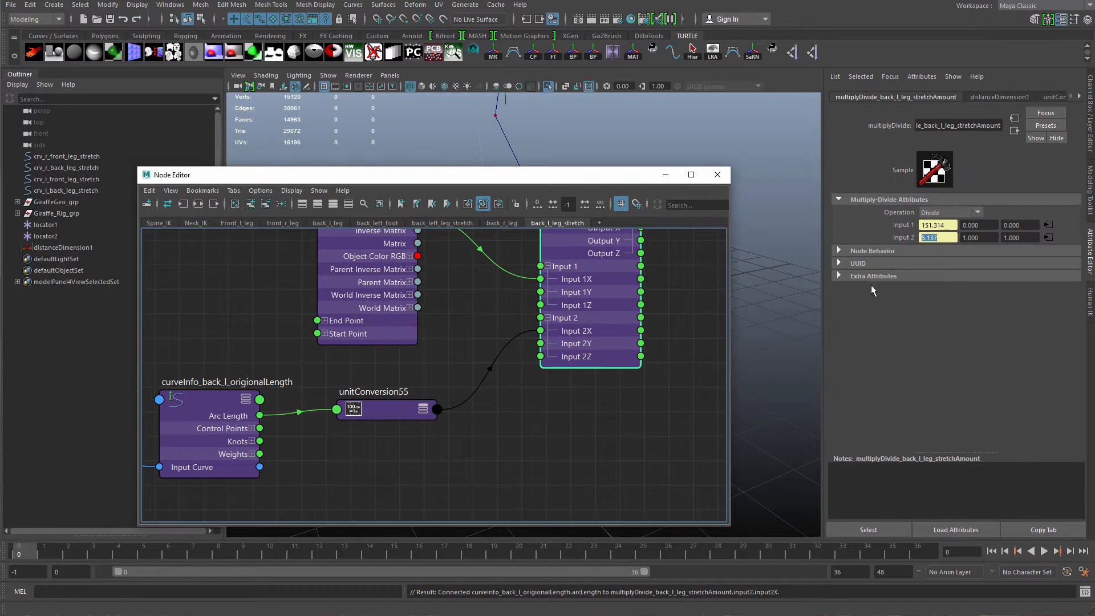
{"action": "middle_click_drag", "start_coordinate": [549, 356], "coordinate": [581, 398], "text": "alt"}
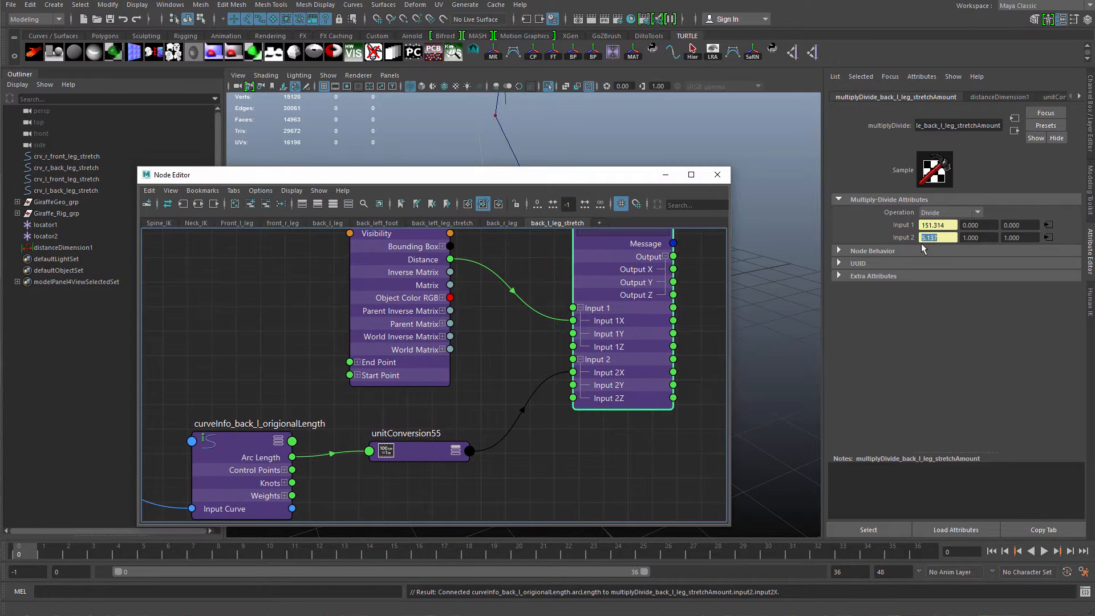
Set the unit conversion node's conversion factor to 1.
{"action": "left_click_drag", "start_coordinate": [952, 224], "coordinate": [920, 224]}
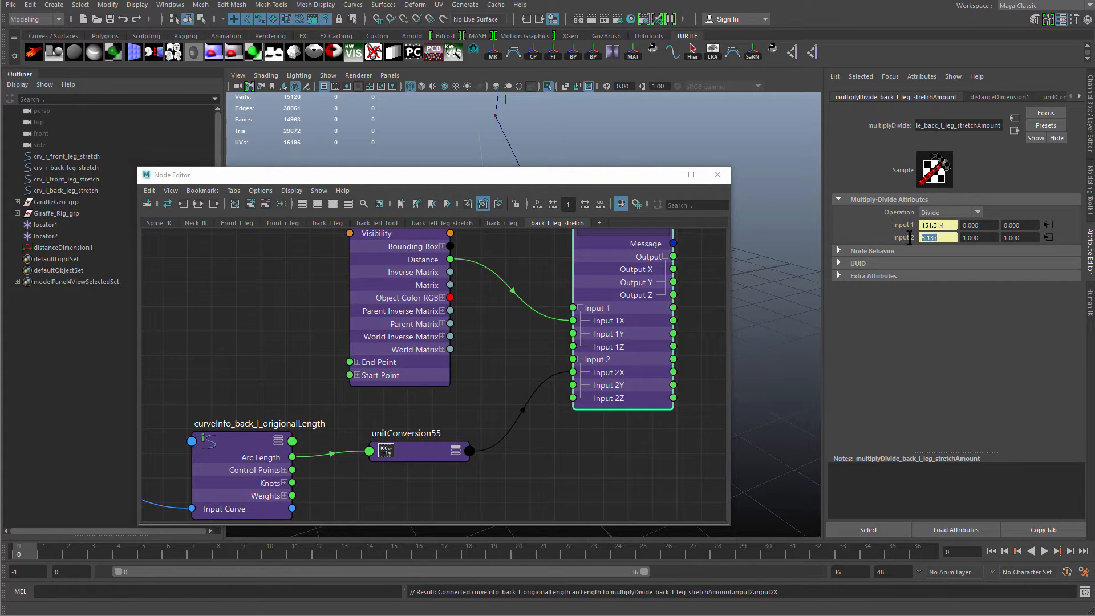
{"action": "left_click_drag", "start_coordinate": [945, 237], "coordinate": [920, 238]}
{"action": "scroll", "coordinate": [525, 422], "scroll_direction": "up", "scroll_amount": 2}
{"action": "scroll", "coordinate": [525, 422], "scroll_direction": "down", "scroll_amount": 2}
{"action": "left_click", "coordinate": [453, 438]}
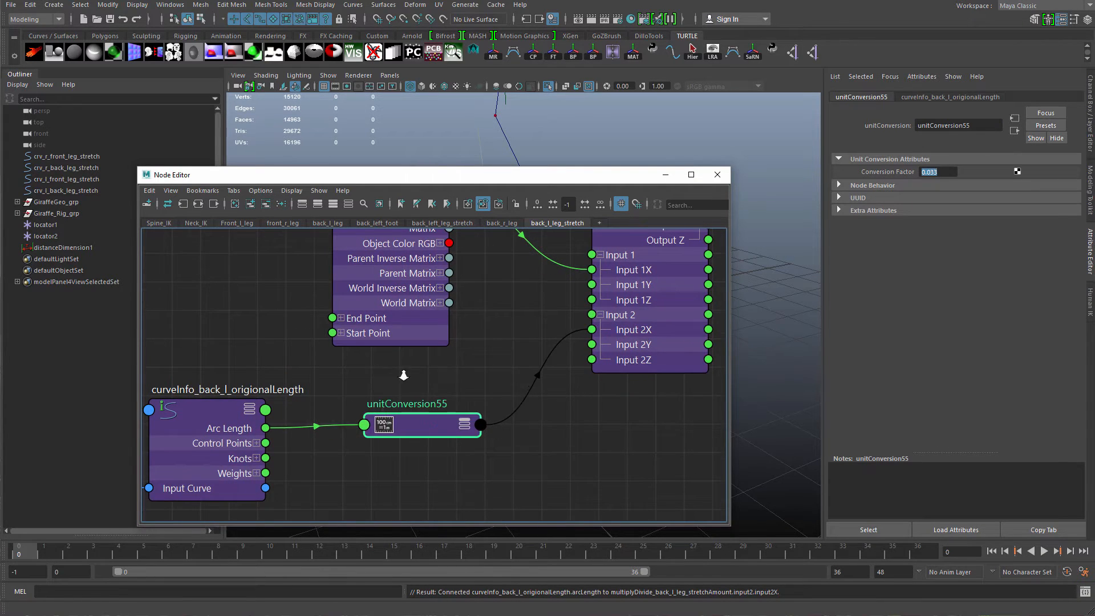
{"action": "scroll", "coordinate": [425, 342], "scroll_direction": "down", "scroll_amount": 1}
{"action": "left_click_drag", "start_coordinate": [425, 340], "coordinate": [350, 331]}
{"action": "left_click_drag", "start_coordinate": [429, 445], "coordinate": [425, 447]}
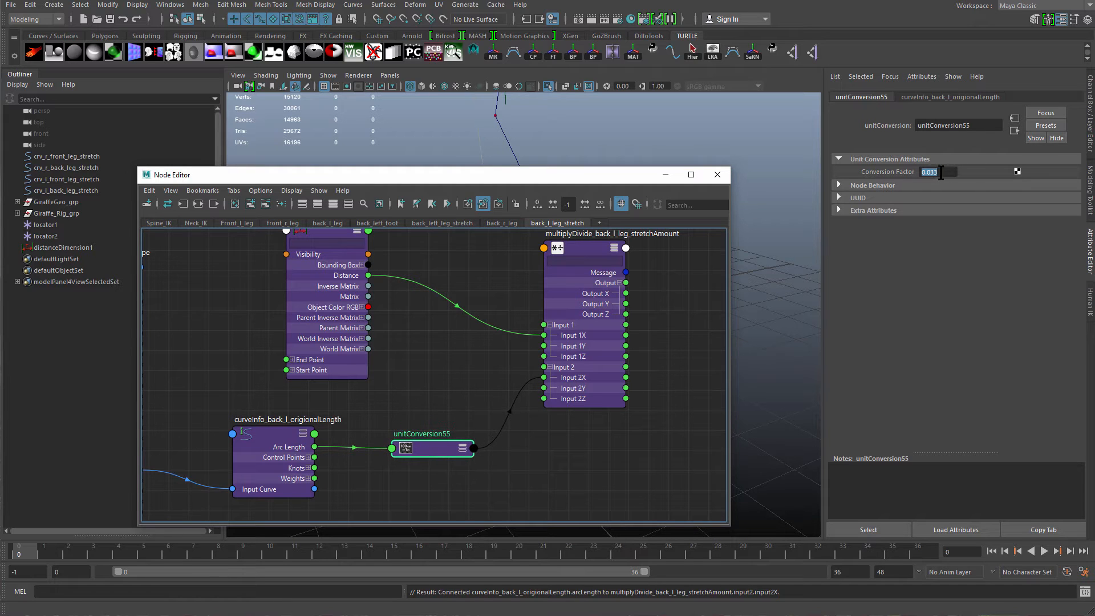
{"action": "left_click_drag", "start_coordinate": [944, 174], "coordinate": [910, 178]}
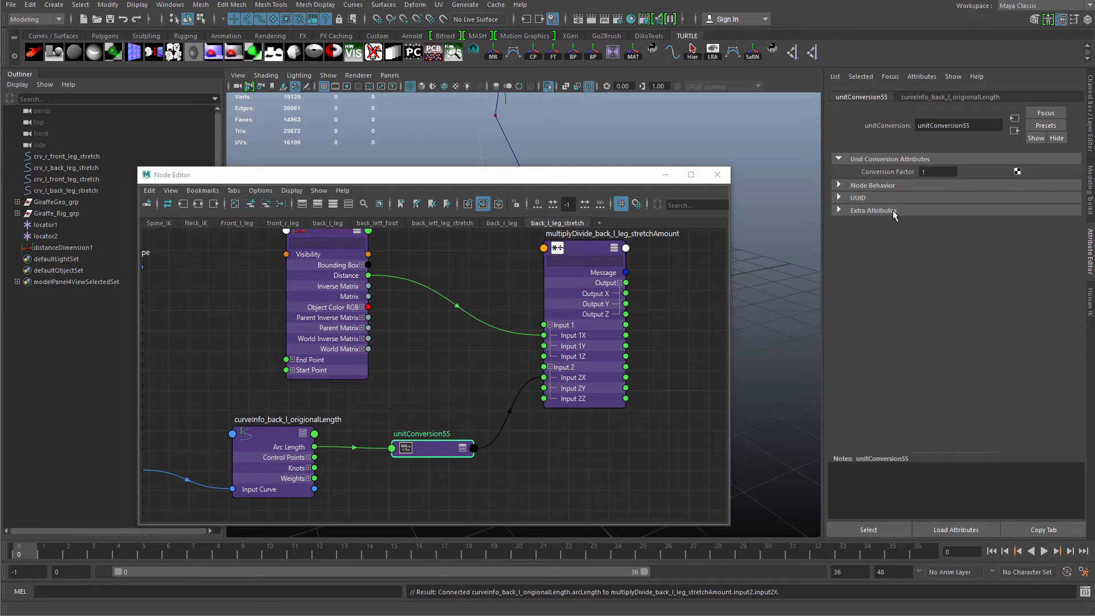
{"action": "type", "text": "1"}
{"action": "key", "text": "Return"}
Check the multiply-divide node's Input 1 and Input 2 values.
{"action": "left_click_drag", "start_coordinate": [283, 458], "coordinate": [288, 465]}
{"action": "left_click", "coordinate": [578, 363]}
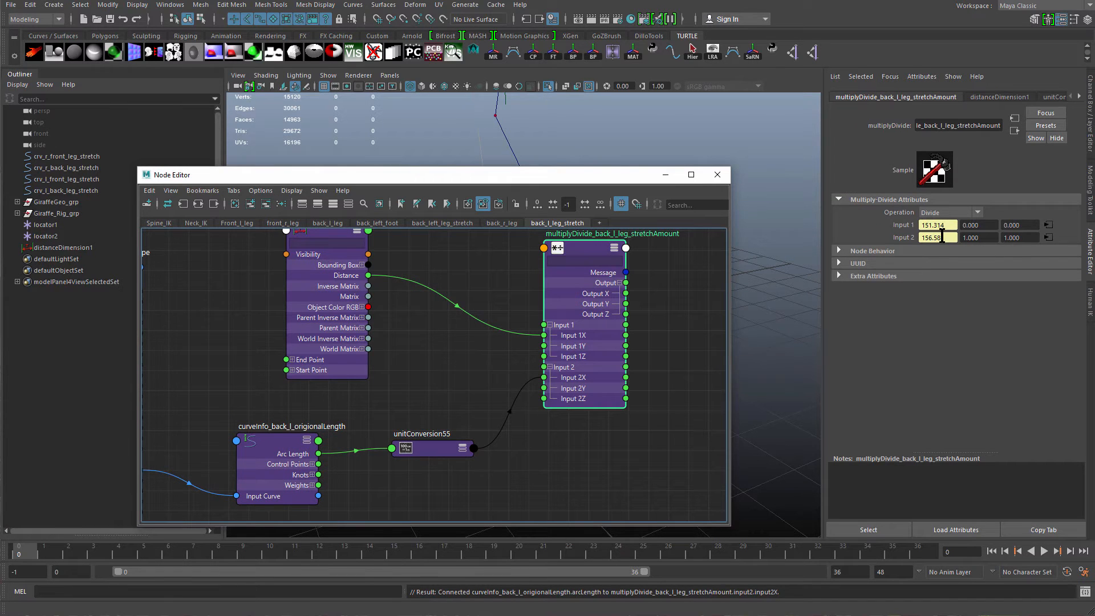
{"action": "left_click_drag", "start_coordinate": [941, 237], "coordinate": [918, 240]}
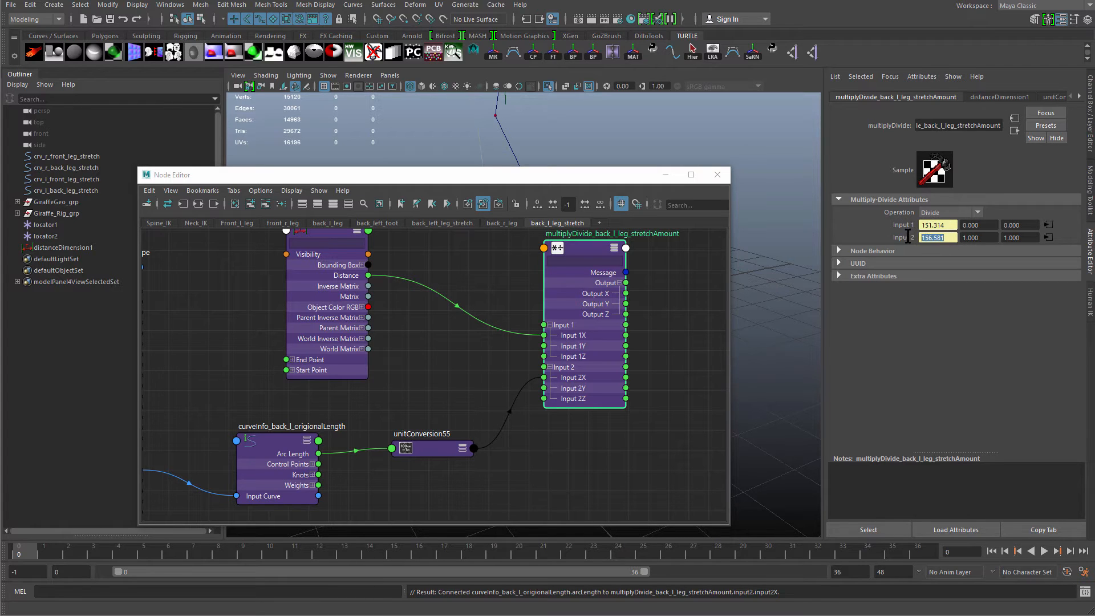
{"action": "left_click_drag", "start_coordinate": [941, 224], "coordinate": [923, 223]}
{"action": "left_click", "coordinate": [944, 239]}
Examine the node network linking the leg curve, distance dimension, curveInfo and multiply-divide nodes.
{"action": "middle_click_drag", "start_coordinate": [470, 372], "coordinate": [503, 403], "text": "alt"}
{"action": "left_click", "coordinate": [453, 408]}
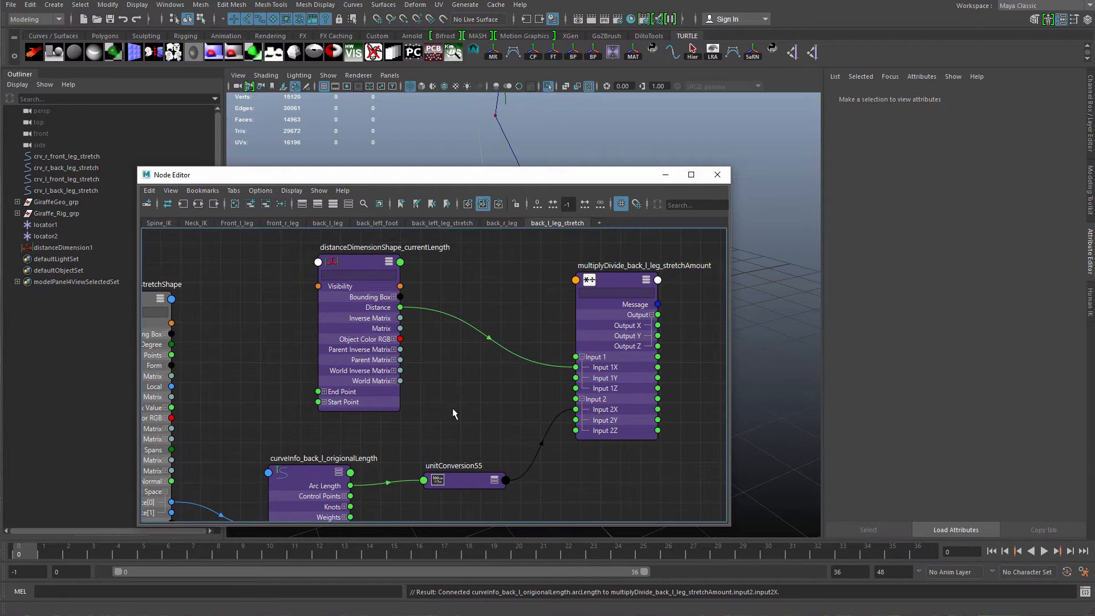
{"action": "left_click_drag", "start_coordinate": [371, 372], "coordinate": [326, 372]}
{"action": "middle_click_drag", "start_coordinate": [470, 433], "coordinate": [484, 426], "text": "alt"}
{"action": "left_click", "coordinate": [484, 426]}
{"action": "left_click_drag", "start_coordinate": [478, 470], "coordinate": [475, 480]}
{"action": "scroll", "coordinate": [475, 480], "scroll_direction": "down", "scroll_amount": 2}
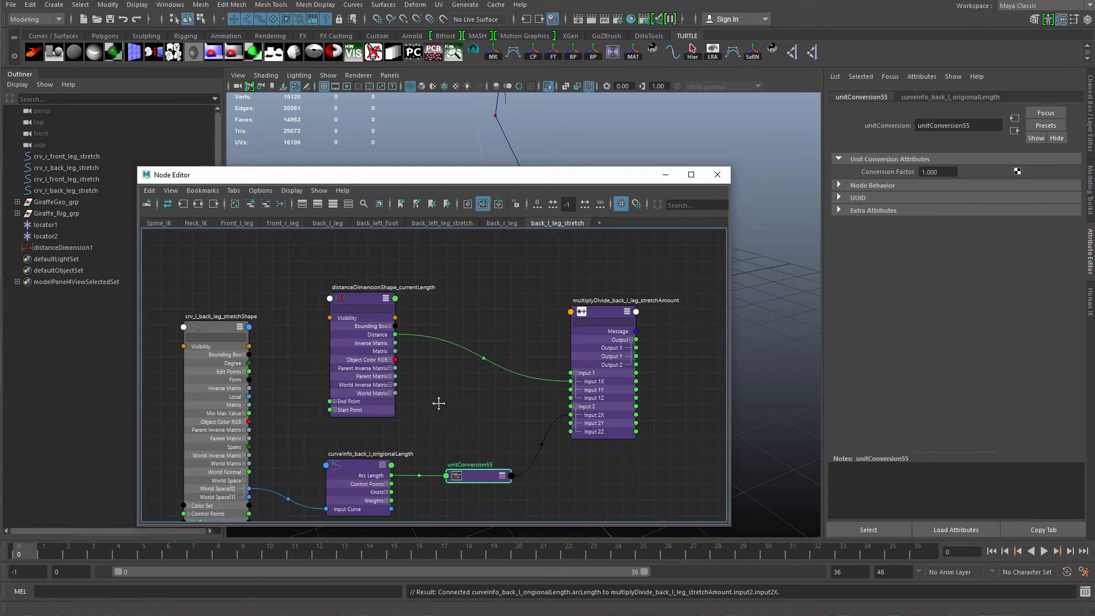
{"action": "middle_click_drag", "start_coordinate": [440, 403], "coordinate": [419, 361], "text": "alt"}
{"action": "scroll", "coordinate": [457, 385], "scroll_direction": "up", "scroll_amount": 2}
{"action": "left_click_drag", "start_coordinate": [468, 440], "coordinate": [453, 405]}
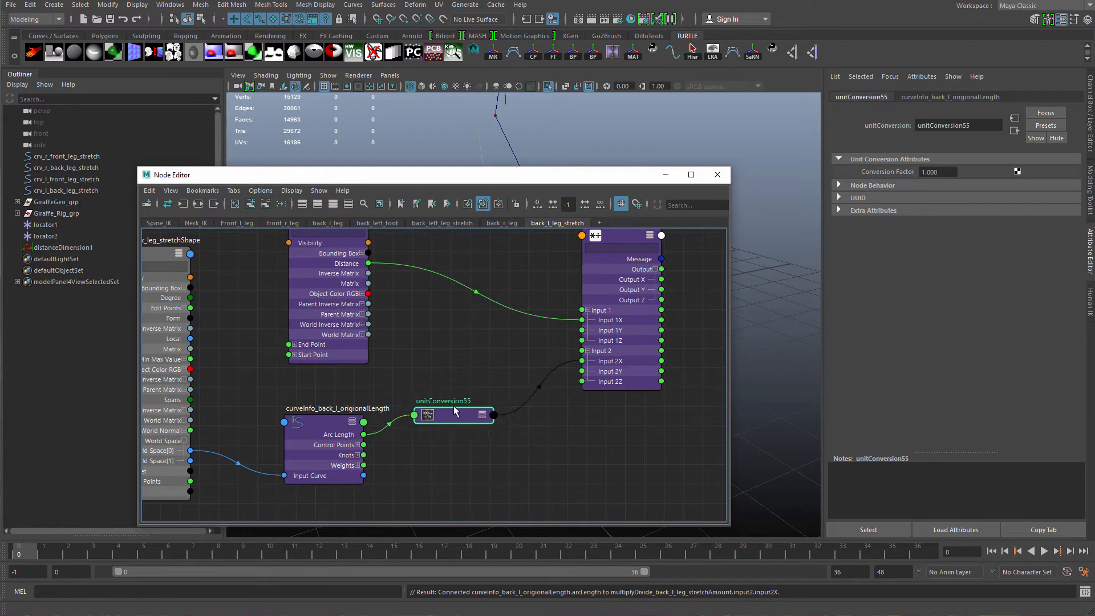
{"action": "right_click_drag", "start_coordinate": [523, 439], "coordinate": [596, 428], "text": "alt"}
{"action": "left_click_drag", "start_coordinate": [394, 382], "coordinate": [420, 400]}
{"action": "scroll", "coordinate": [474, 392], "scroll_direction": "down", "scroll_amount": 3}
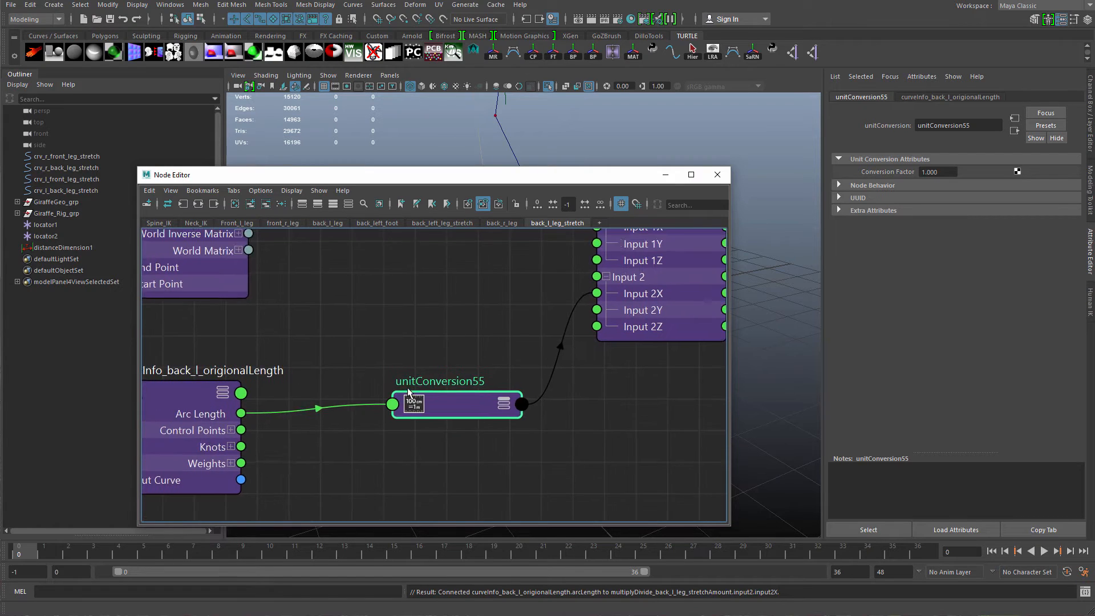
{"action": "middle_click_drag", "start_coordinate": [468, 394], "coordinate": [467, 364], "text": "alt"}
{"action": "left_click_drag", "start_coordinate": [440, 366], "coordinate": [424, 401]}
{"action": "scroll", "coordinate": [468, 355], "scroll_direction": "down", "scroll_amount": 1}
{"action": "middle_click_drag", "start_coordinate": [429, 353], "coordinate": [471, 509], "text": "alt"}
{"action": "scroll", "coordinate": [471, 508], "scroll_direction": "down", "scroll_amount": 1}
{"action": "left_click_drag", "start_coordinate": [329, 399], "coordinate": [325, 395]}
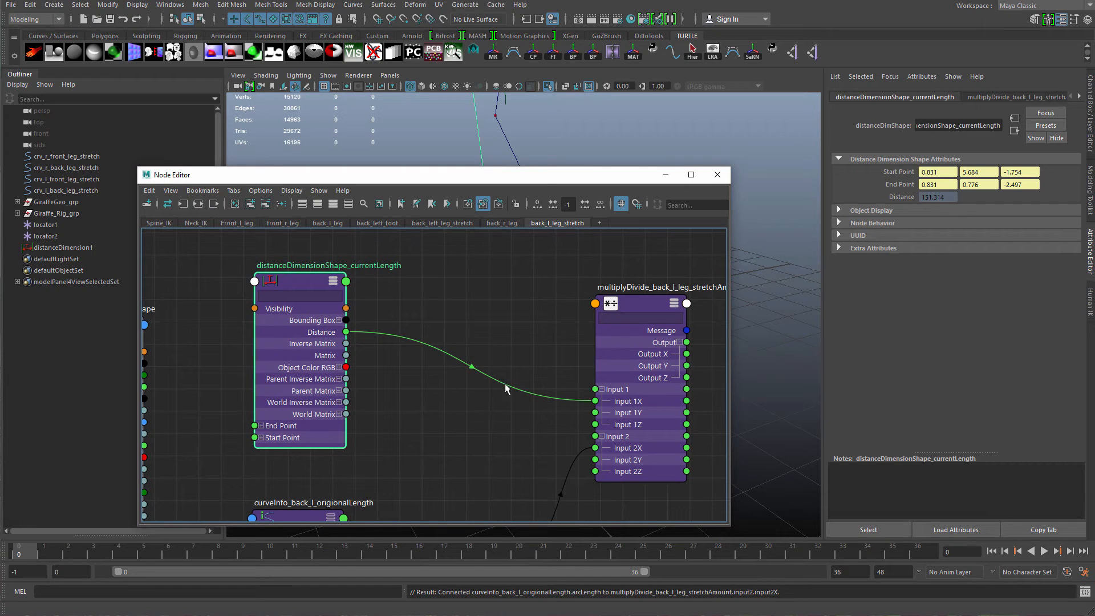
{"action": "scroll", "coordinate": [489, 382], "scroll_direction": "down", "scroll_amount": 2}
{"action": "middle_click_drag", "start_coordinate": [490, 383], "coordinate": [422, 332], "text": "alt"}
{"action": "left_click_drag", "start_coordinate": [535, 358], "coordinate": [427, 328]}
{"action": "middle_click_drag", "start_coordinate": [426, 328], "coordinate": [535, 329], "text": "alt"}
{"action": "left_click_drag", "start_coordinate": [550, 333], "coordinate": [650, 360]}
{"action": "middle_click_drag", "start_coordinate": [542, 388], "coordinate": [502, 396], "text": "alt"}
{"action": "scroll", "coordinate": [499, 396], "scroll_direction": "down", "scroll_amount": 2}
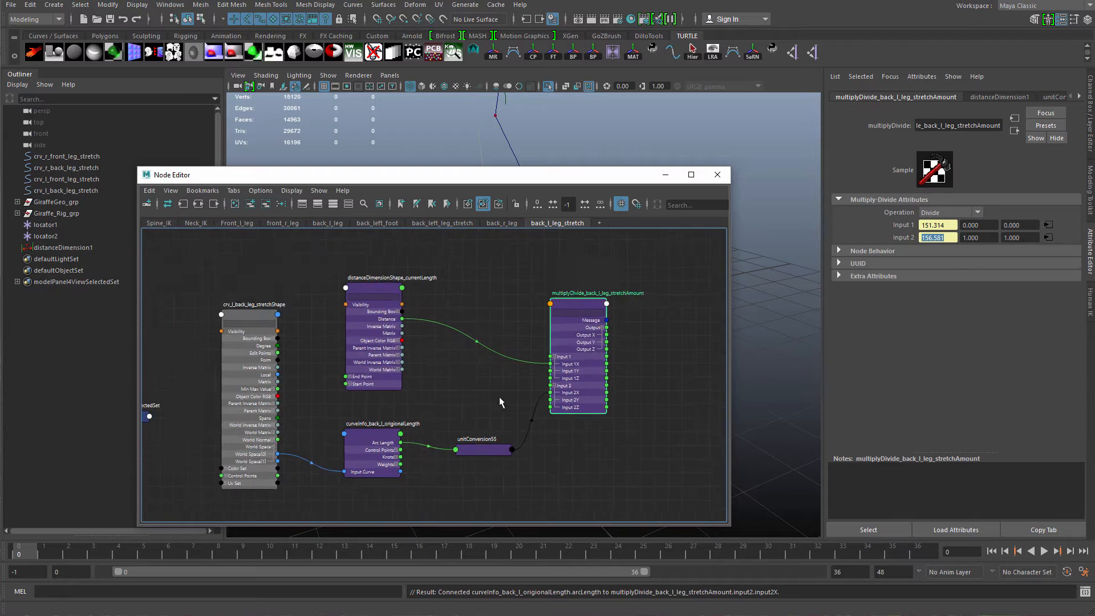
Set the scene's linear working units to centimeter in the preferences and close them.
{"action": "left_click", "coordinate": [1084, 571]}
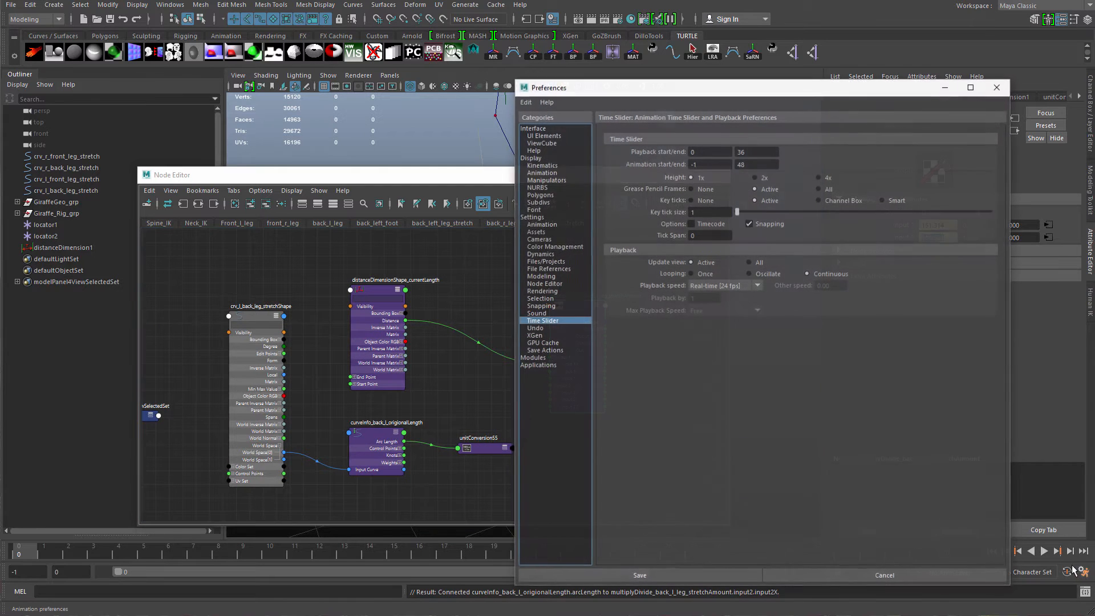
{"action": "left_click", "coordinate": [549, 218]}
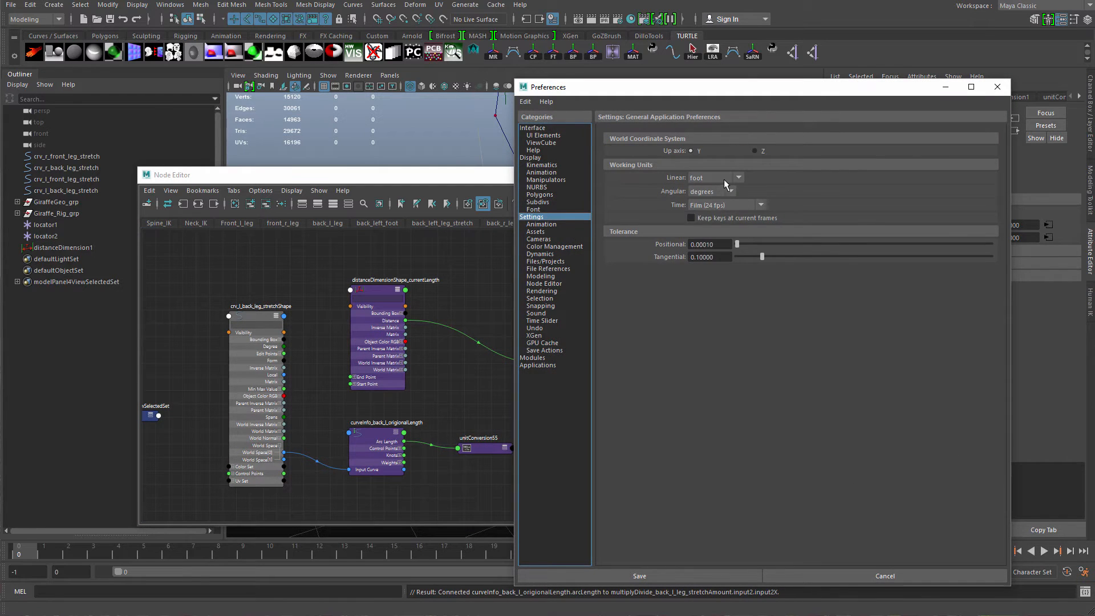
{"action": "left_click", "coordinate": [724, 180]}
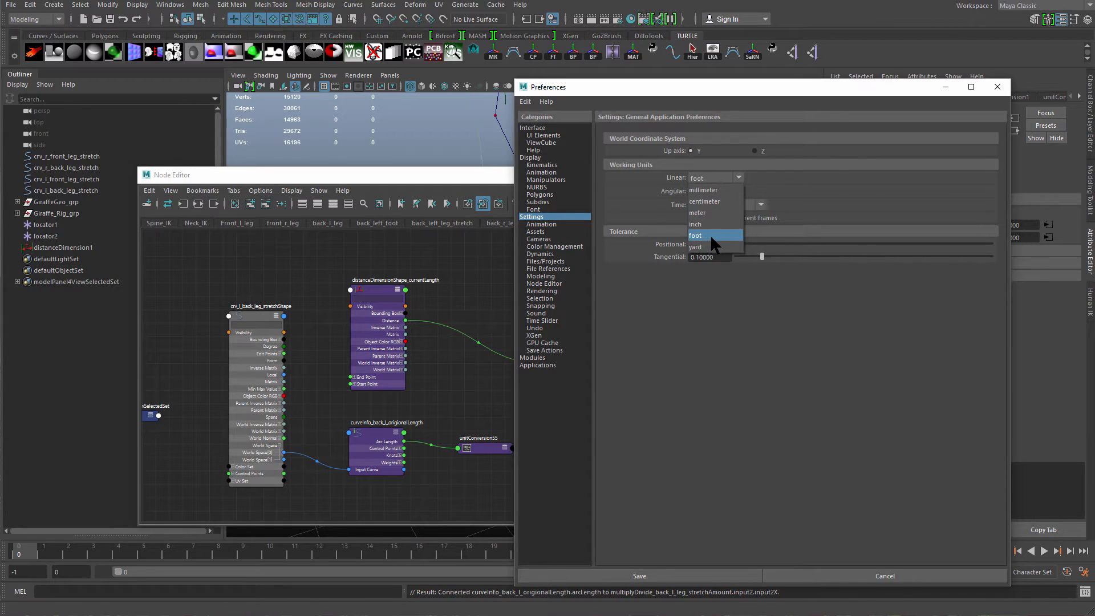
{"action": "left_click", "coordinate": [710, 202]}
{"action": "left_click", "coordinate": [709, 202]}
{"action": "left_click", "coordinate": [637, 284]}
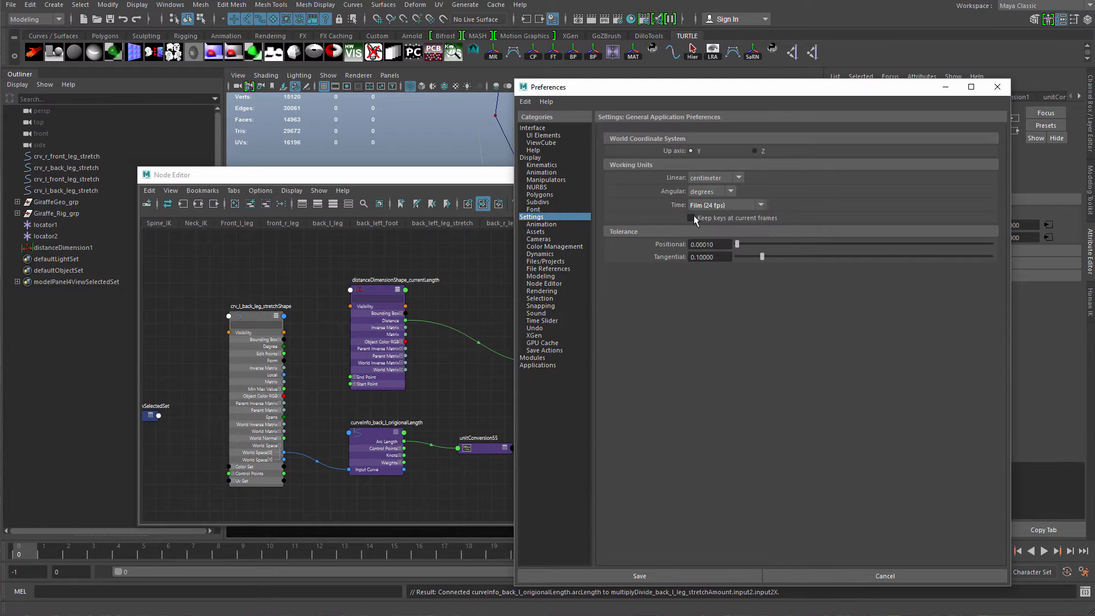
{"action": "left_click", "coordinate": [997, 87]}
Delete the unit conversion node and connect the curveInfo's Arc Length directly to Input 2X of the multiply-divide node.
{"action": "middle_click_drag", "start_coordinate": [490, 447], "coordinate": [493, 405]}
{"action": "left_click", "coordinate": [510, 403]}
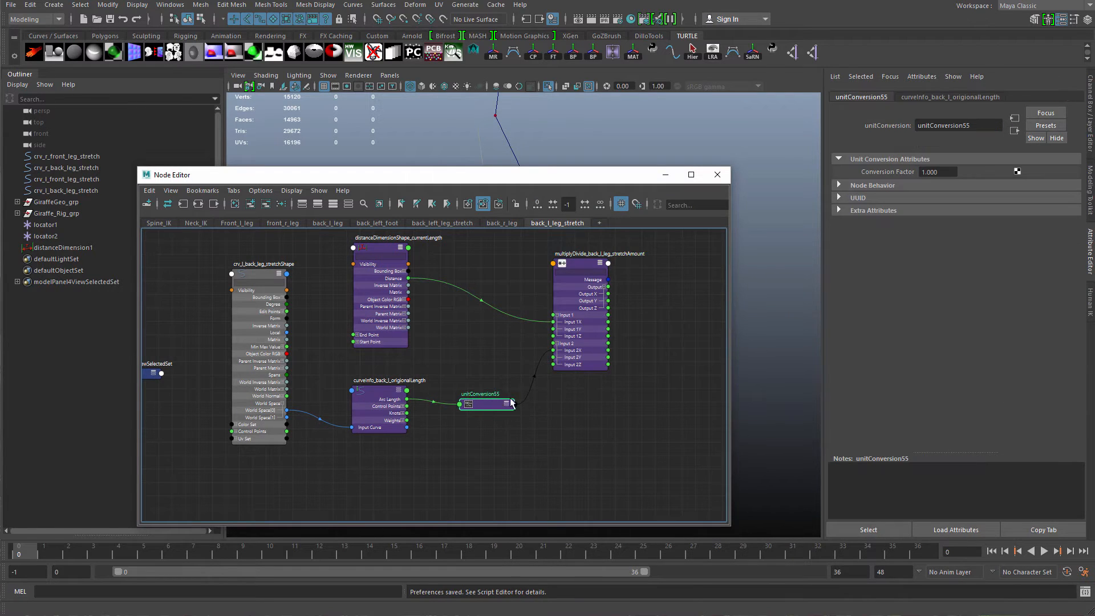
{"action": "key", "text": "Delete"}
{"action": "scroll", "coordinate": [433, 407], "scroll_direction": "up", "scroll_amount": 2}
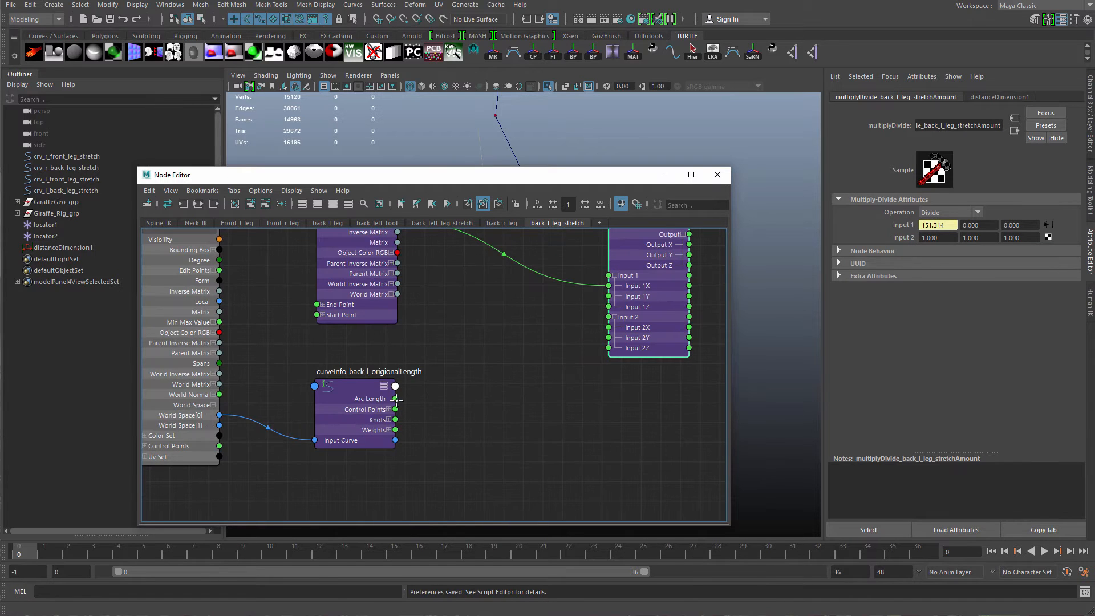
{"action": "left_click_drag", "start_coordinate": [395, 399], "coordinate": [609, 327]}
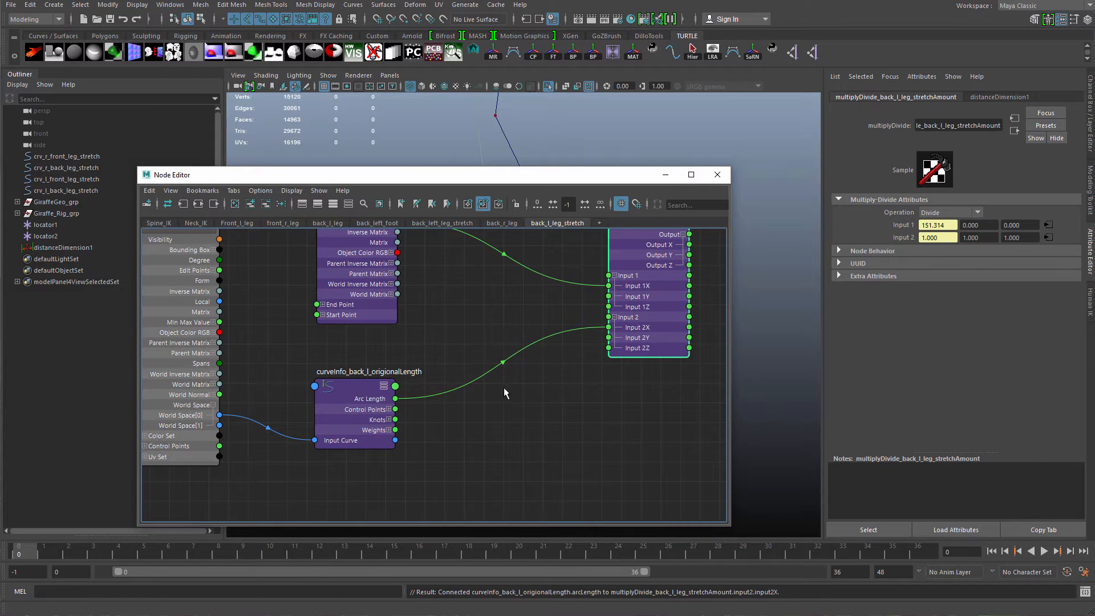
Check the curveInfo's arc length and the multiply-divide node's input values.
{"action": "scroll", "coordinate": [505, 385], "scroll_direction": "down", "scroll_amount": 1}
{"action": "middle_click_drag", "start_coordinate": [525, 338], "coordinate": [446, 394], "text": "alt"}
{"action": "left_click_drag", "start_coordinate": [556, 354], "coordinate": [479, 362]}
{"action": "left_click", "coordinate": [291, 460]}
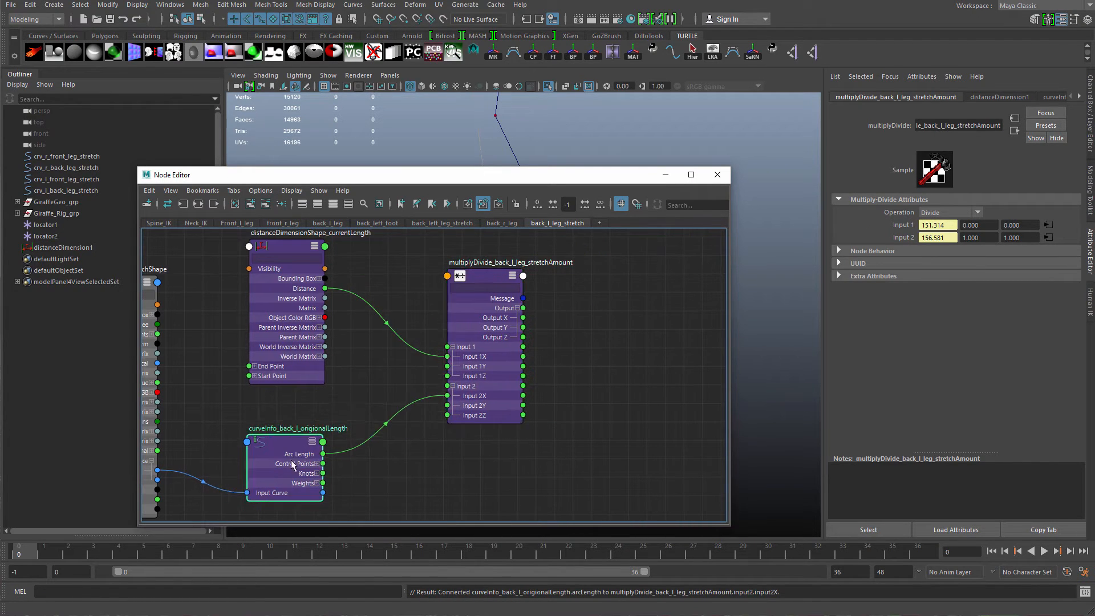
{"action": "left_click_drag", "start_coordinate": [283, 455], "coordinate": [286, 452]}
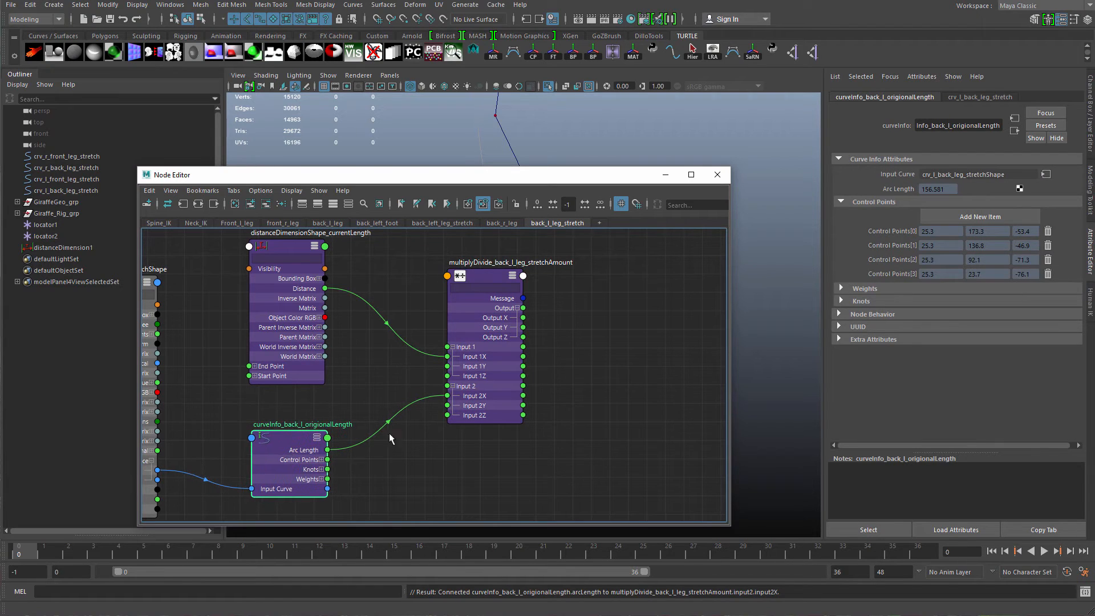
{"action": "left_click", "coordinate": [491, 383]}
Parent locator2 under the back-left toe IK control curve.
{"action": "left_click_drag", "start_coordinate": [599, 173], "coordinate": [329, 226]}
{"action": "left_click_drag", "start_coordinate": [626, 293], "coordinate": [568, 337]}
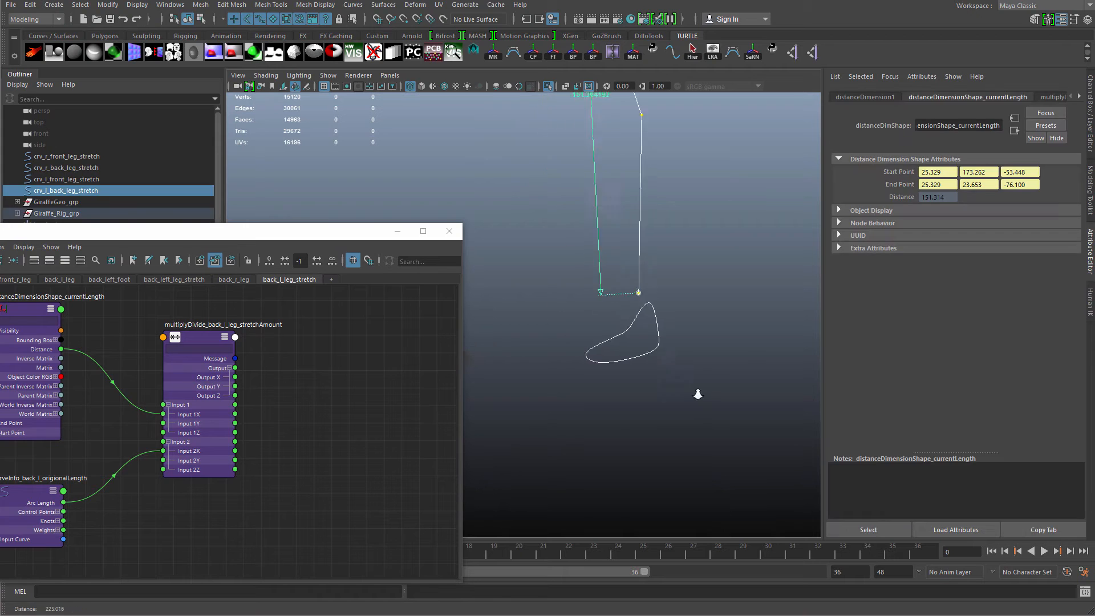
{"action": "right_click_drag", "start_coordinate": [698, 394], "coordinate": [702, 394], "text": "alt"}
{"action": "left_click", "coordinate": [678, 370]}
{"action": "left_click_drag", "start_coordinate": [628, 288], "coordinate": [573, 309]}
{"action": "left_click_drag", "start_coordinate": [361, 236], "coordinate": [408, 307]}
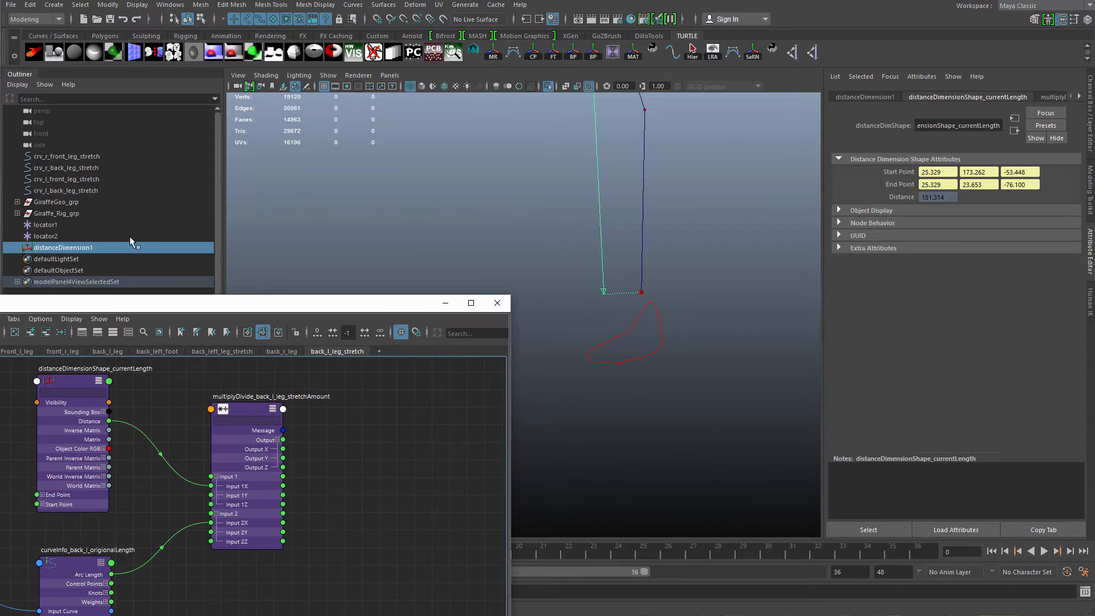
{"action": "left_click", "coordinate": [76, 236]}
{"action": "left_click_drag", "start_coordinate": [600, 245], "coordinate": [613, 324], "text": "alt"}
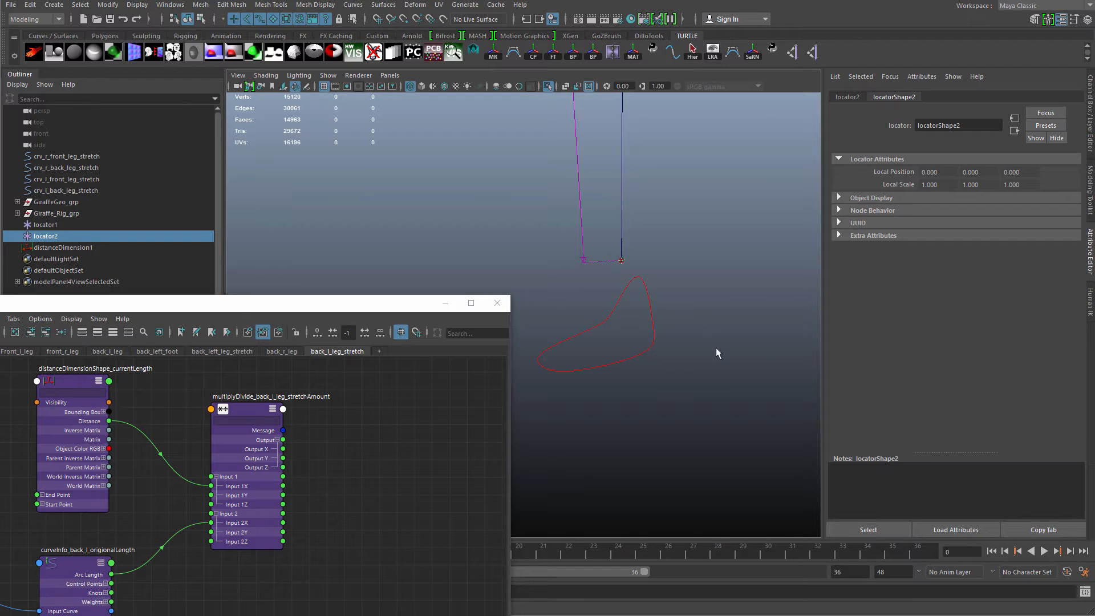
{"action": "left_click", "coordinate": [629, 293], "text": "shift"}
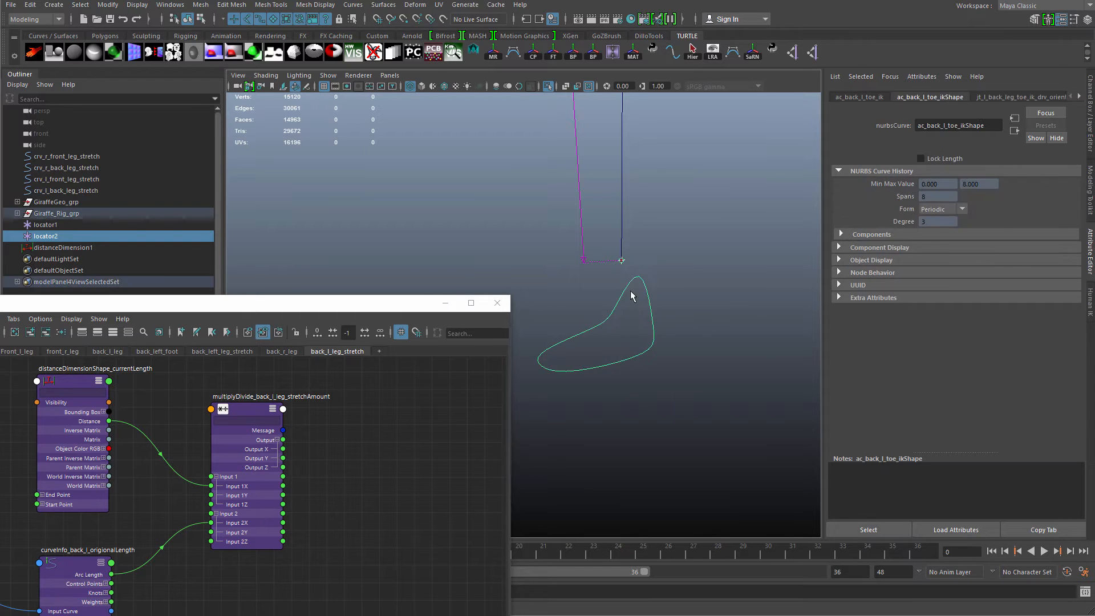
{"action": "left_click", "coordinate": [98, 236]}
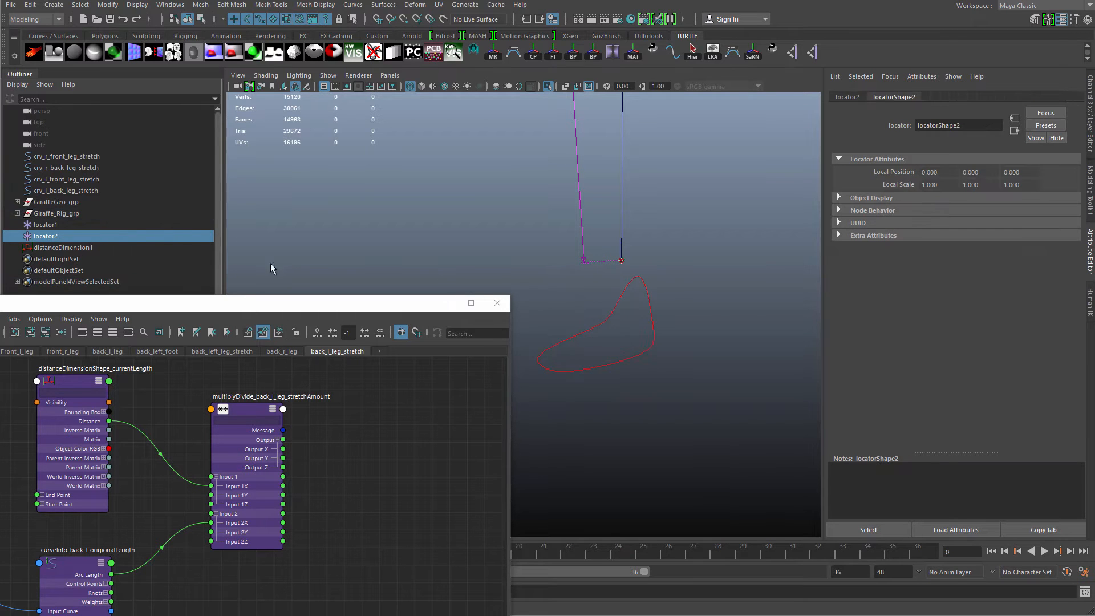
{"action": "left_click", "coordinate": [642, 317], "text": "shift"}
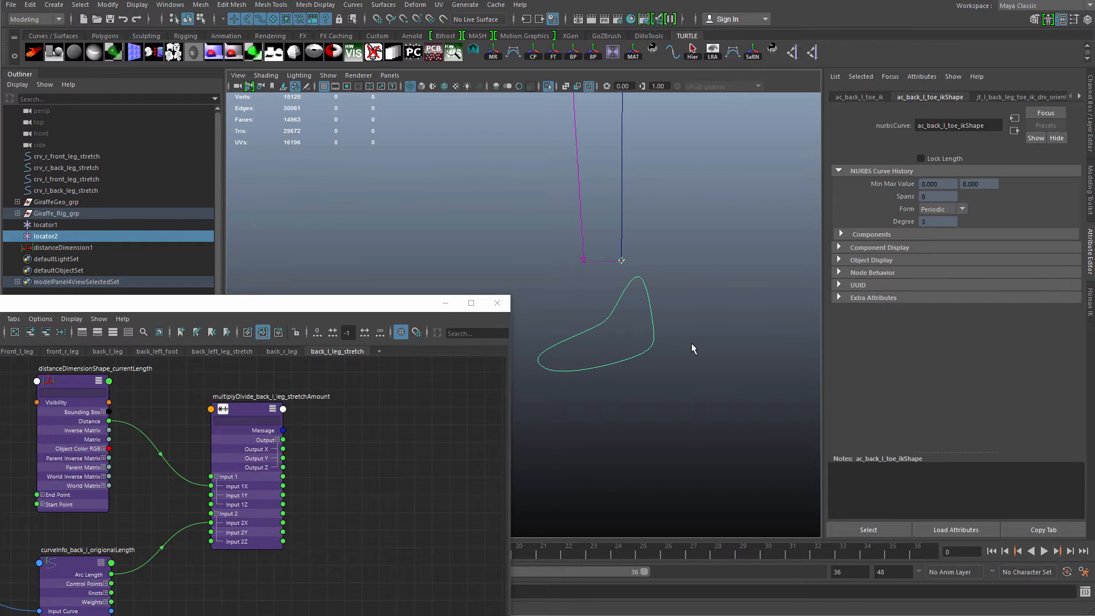
{"action": "key", "text": "p"}
Move the back-left foot control downward to test the leg's distance dimension.
{"action": "left_click_drag", "start_coordinate": [645, 320], "coordinate": [674, 349]}
{"action": "right_click_drag", "start_coordinate": [695, 351], "coordinate": [630, 322], "text": "alt"}
{"action": "middle_click_drag", "start_coordinate": [631, 323], "coordinate": [670, 326], "text": "alt"}
{"action": "right_click_drag", "start_coordinate": [670, 326], "coordinate": [628, 317], "text": "alt"}
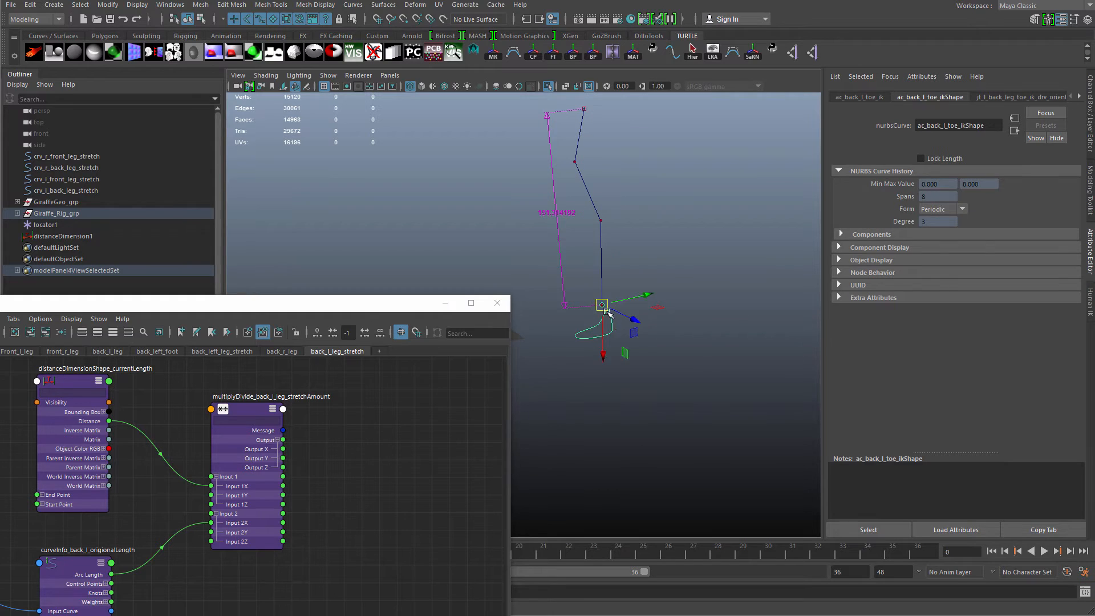
{"action": "left_click_drag", "start_coordinate": [603, 307], "coordinate": [552, 393]}
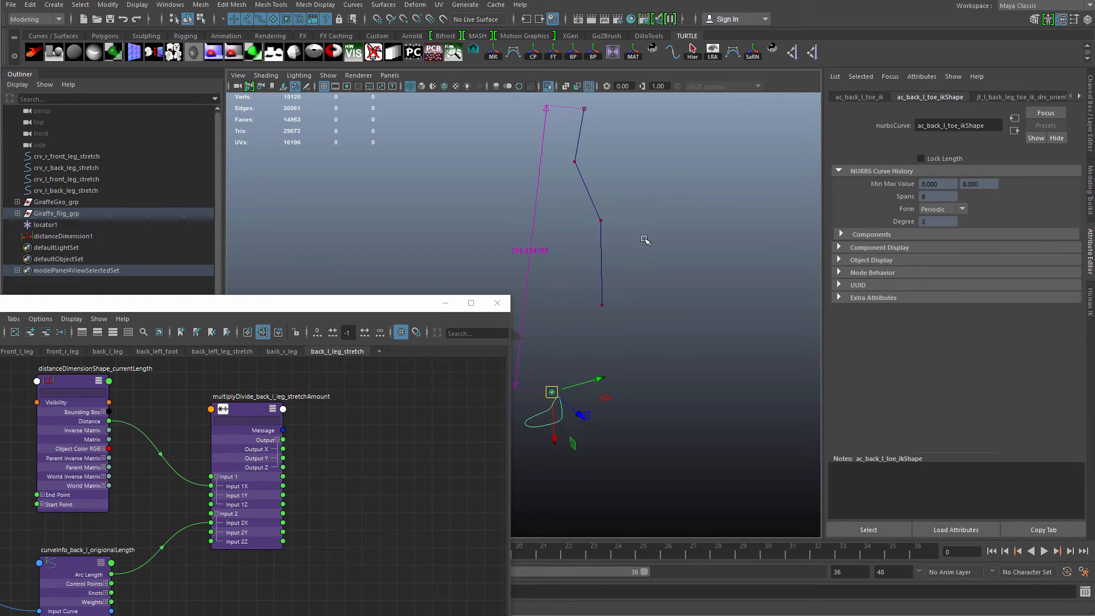
{"action": "left_click_drag", "start_coordinate": [645, 240], "coordinate": [618, 291], "text": "alt"}
{"action": "left_click", "coordinate": [596, 314], "text": "ctrl"}
{"action": "key", "text": "ctrl+1"}
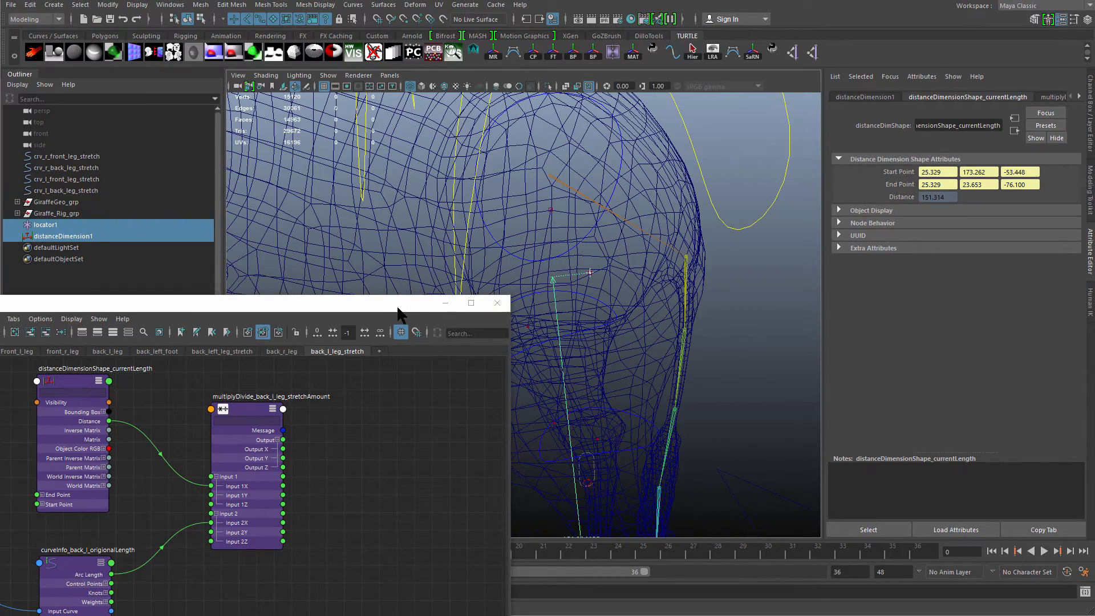
Expand the Giraffe_Rig_grp hierarchy down to the leg rig groups in the outliner.
{"action": "left_click_drag", "start_coordinate": [398, 306], "coordinate": [412, 362]}
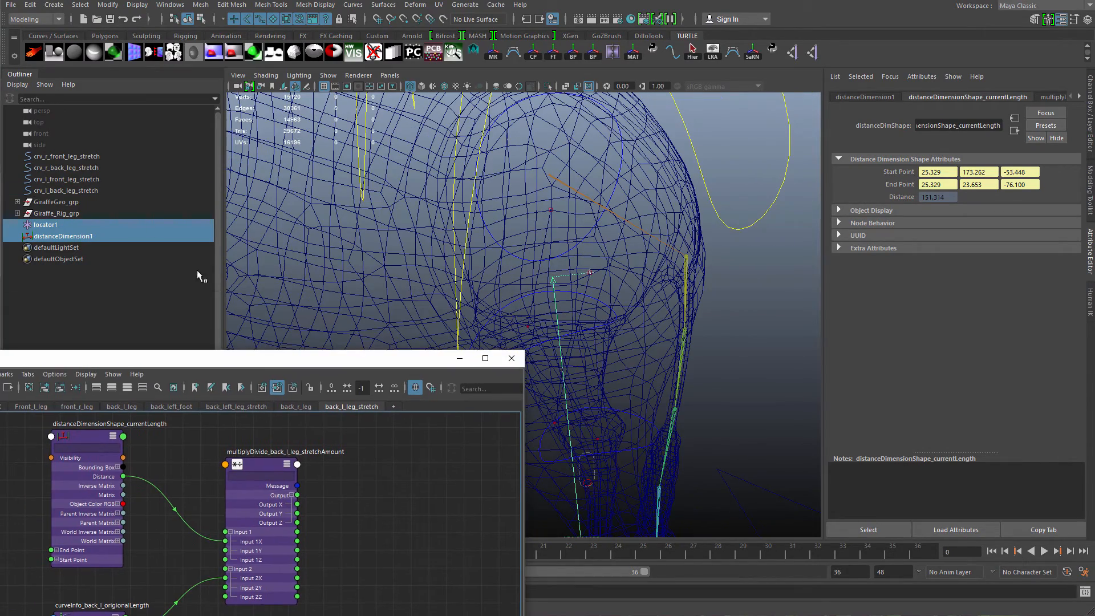
{"action": "left_click", "coordinate": [17, 213]}
{"action": "left_click", "coordinate": [24, 225]}
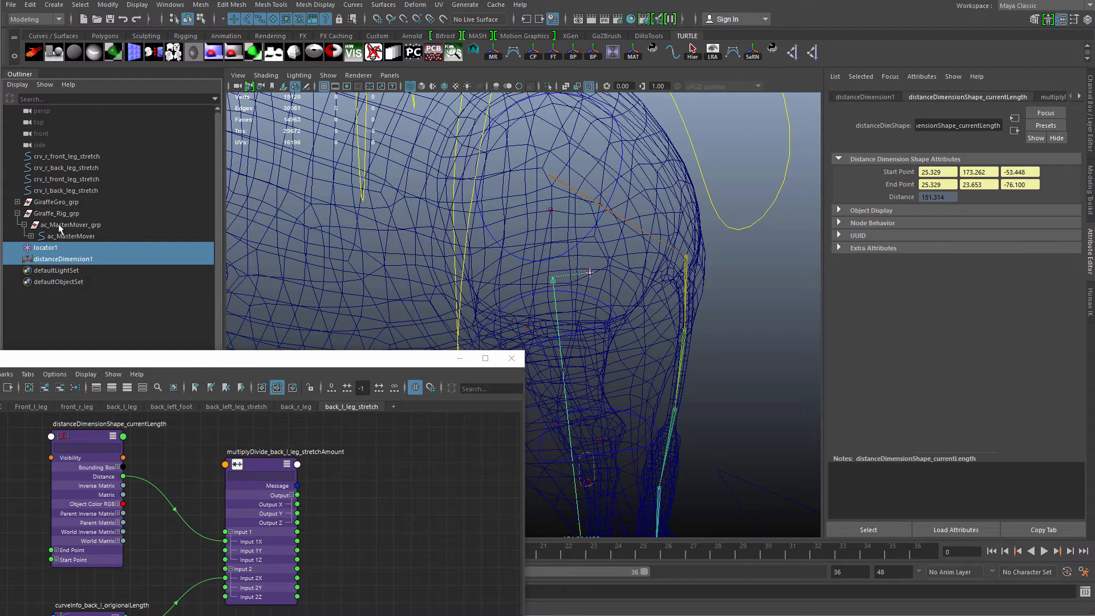
{"action": "left_click", "coordinate": [31, 236]}
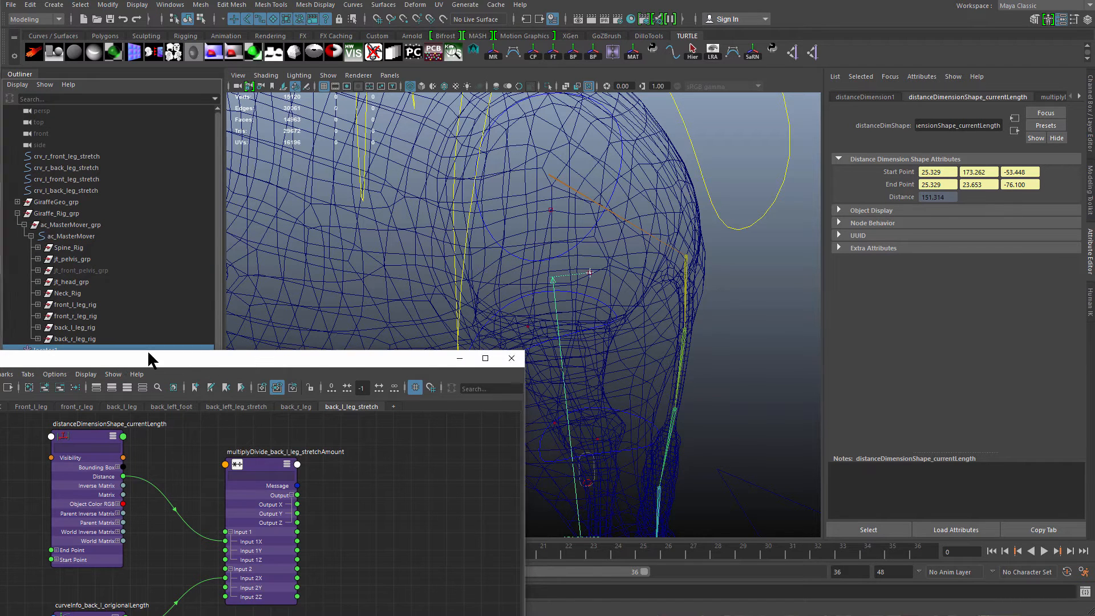
{"action": "left_click_drag", "start_coordinate": [146, 354], "coordinate": [391, 169]}
{"action": "left_click_drag", "start_coordinate": [642, 185], "coordinate": [753, 171]}
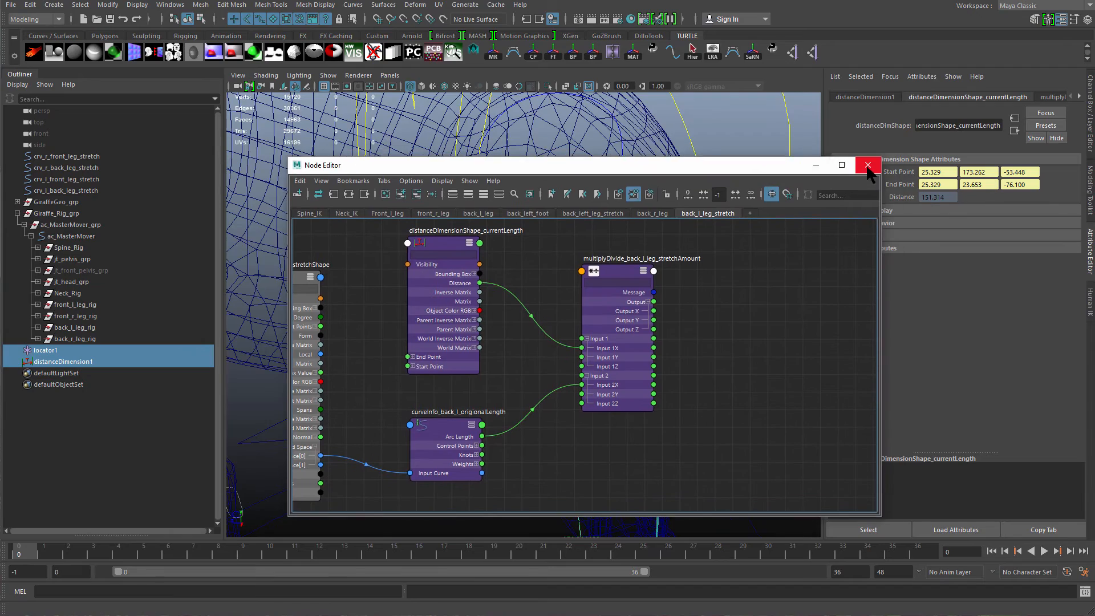
{"action": "left_click", "coordinate": [842, 164]}
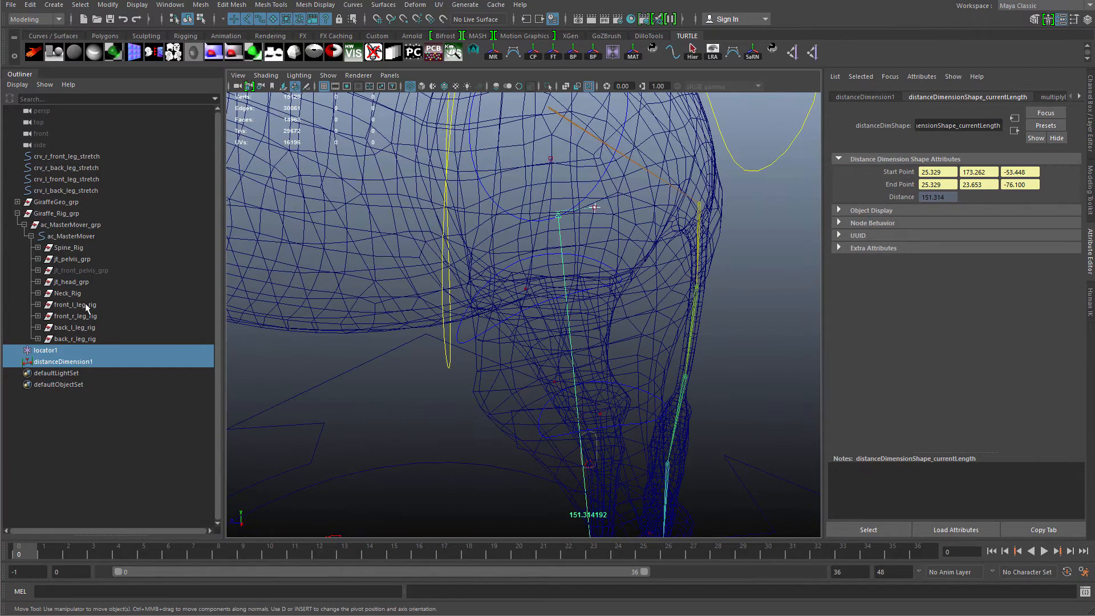
Under jt_back_l_leg_grp, hide the FK, Springik and IK driver joints and the parent constraint, and frame the thigh bind joint.
{"action": "left_click", "coordinate": [37, 328]}
{"action": "left_click", "coordinate": [85, 350]}
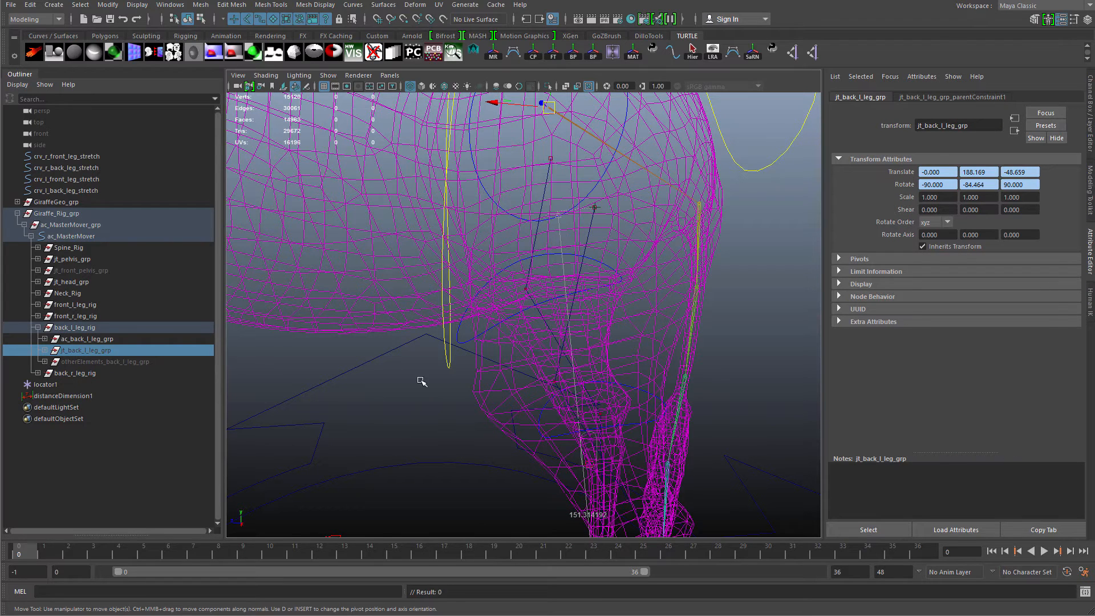
{"action": "key", "text": "shift+h"}
{"action": "left_click", "coordinate": [45, 350]}
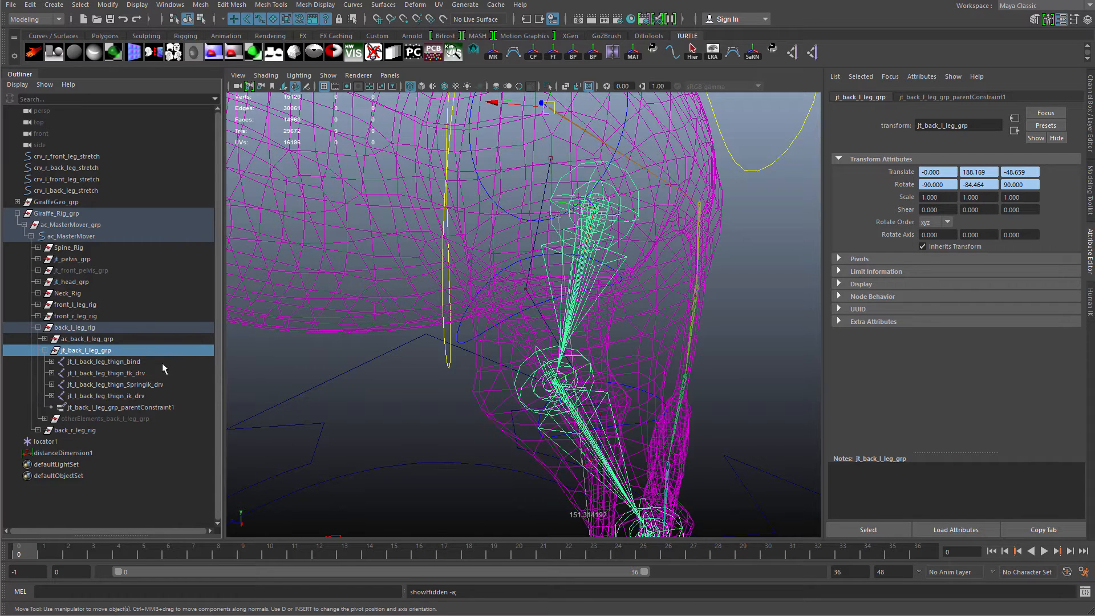
{"action": "left_click", "coordinate": [136, 374]}
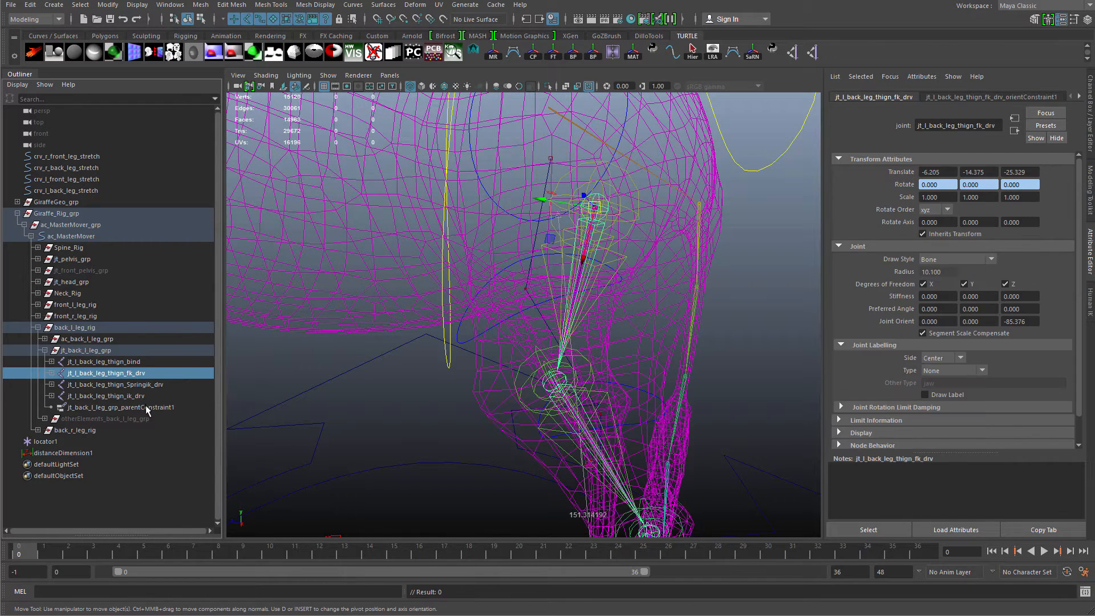
{"action": "left_click", "coordinate": [148, 407], "text": "shift"}
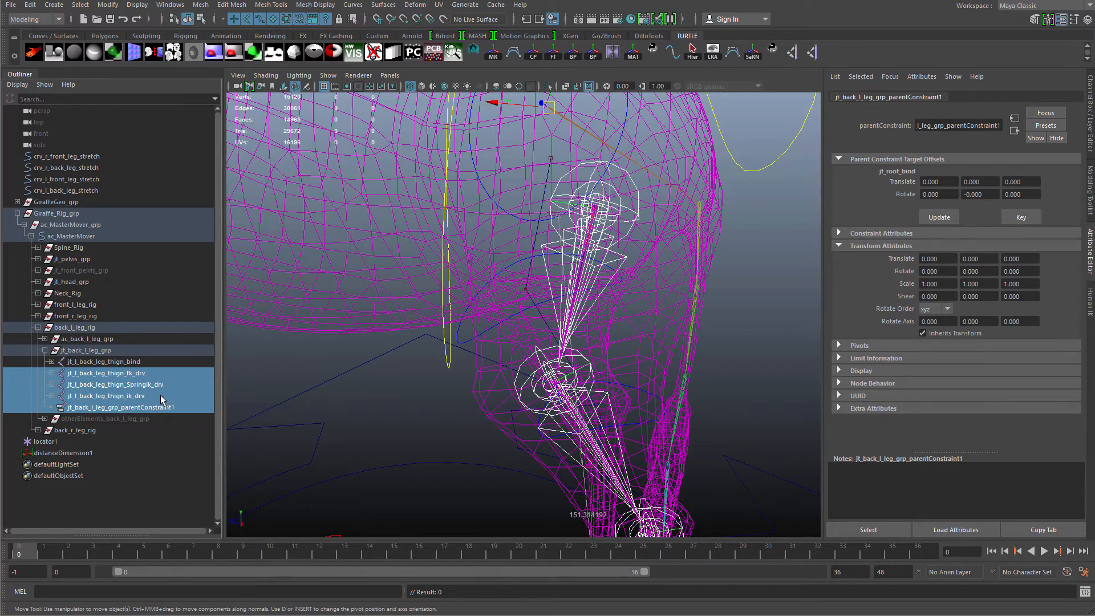
{"action": "key", "text": "ctrl+h"}
{"action": "left_click", "coordinate": [145, 363]}
{"action": "key", "text": "f"}
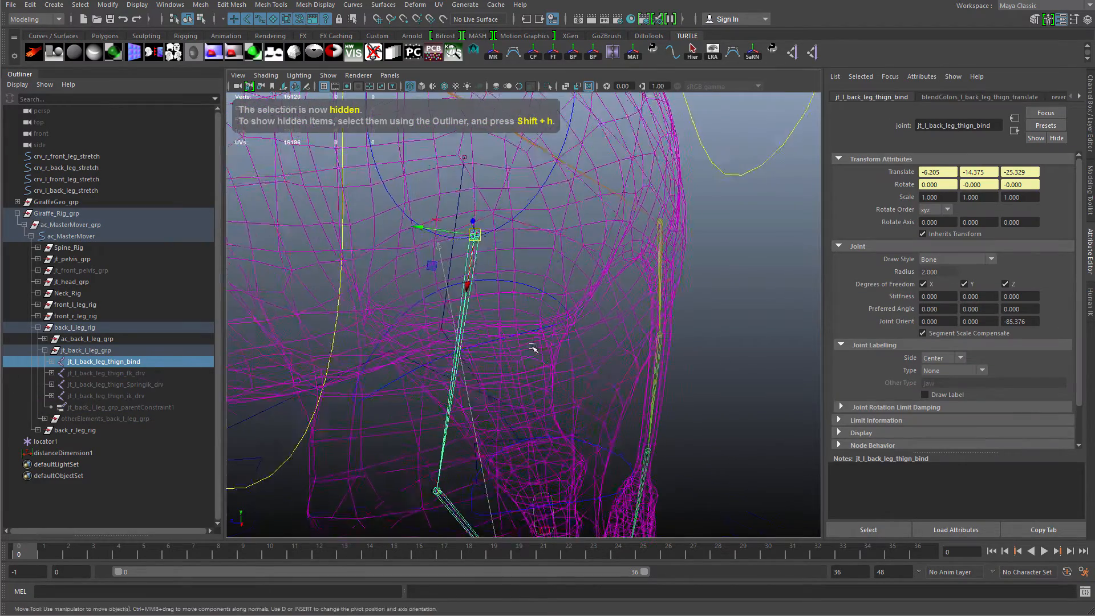
Parent locator1 under the back-left thigh bind joint.
{"action": "key", "text": "q"}
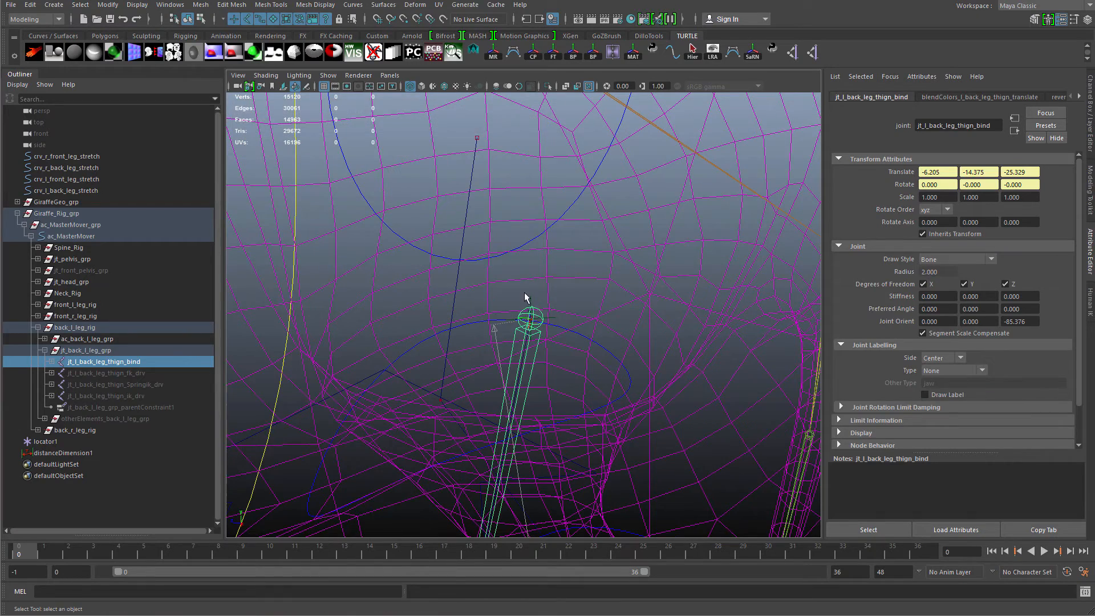
{"action": "left_click_drag", "start_coordinate": [534, 300], "coordinate": [536, 304]}
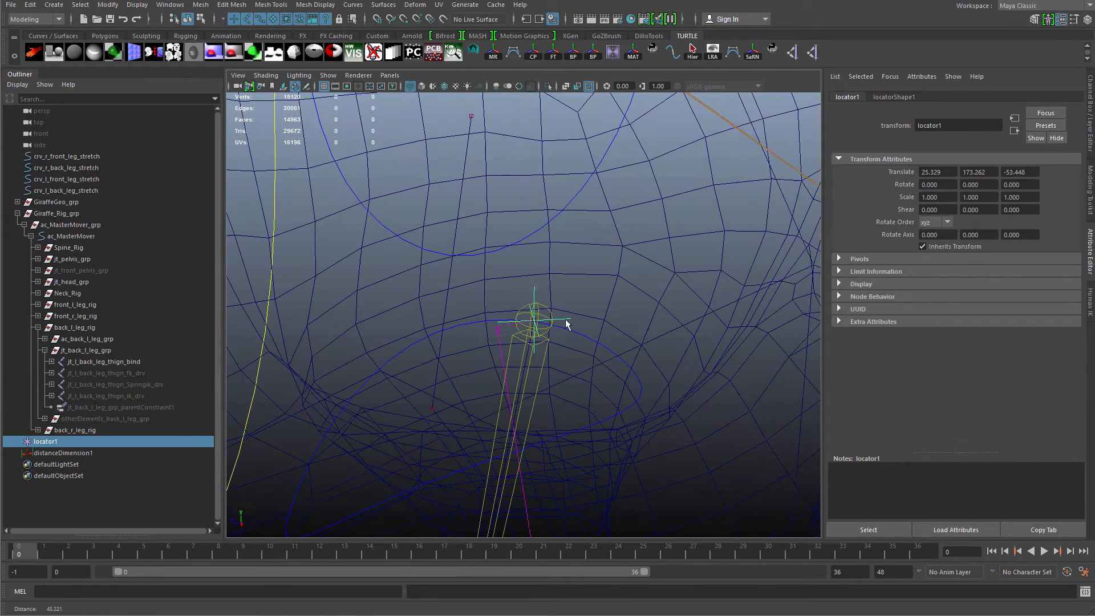
{"action": "left_click", "coordinate": [545, 353], "text": "shift"}
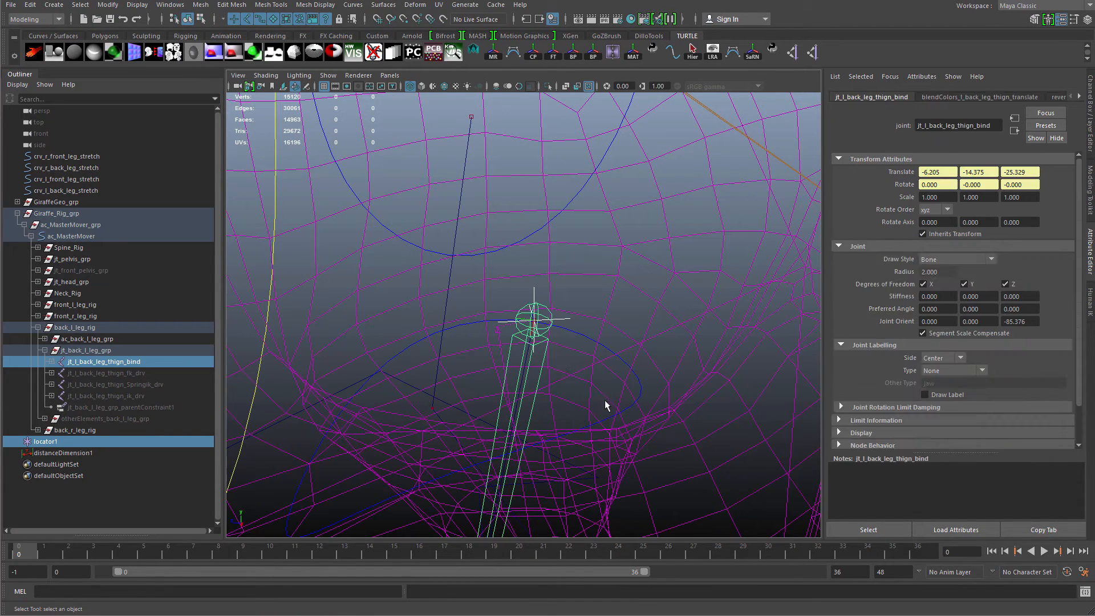
{"action": "key", "text": "p"}
{"action": "right_click_drag", "start_coordinate": [551, 338], "coordinate": [392, 339], "text": "alt"}
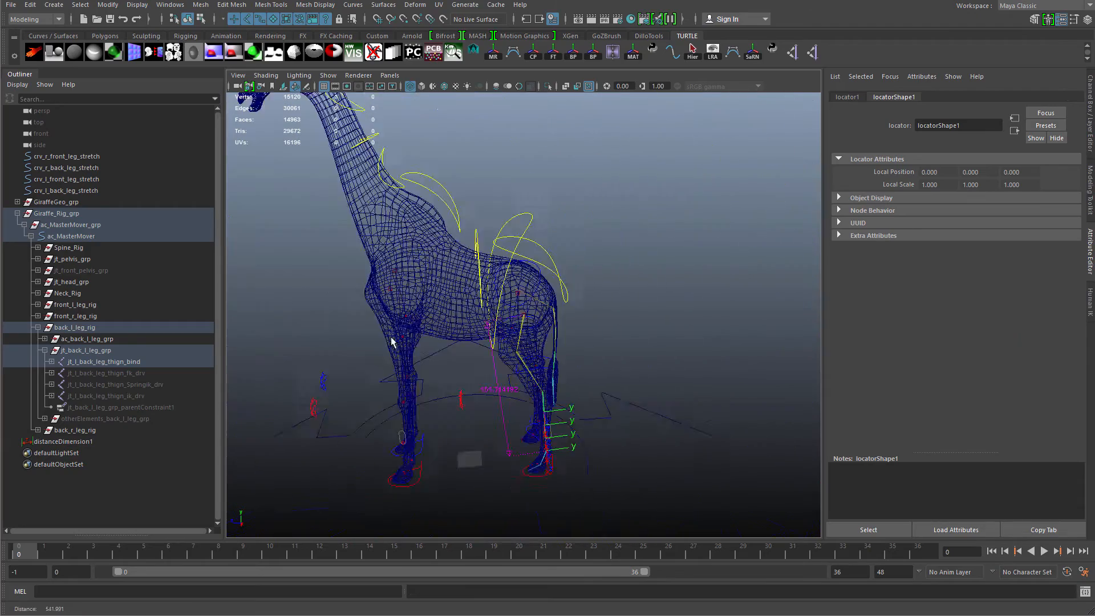
Try moving the back-left toe IK control to test the leg, then undo the move.
{"action": "middle_click_drag", "start_coordinate": [521, 445], "coordinate": [525, 340], "text": "alt"}
{"action": "left_click_drag", "start_coordinate": [525, 340], "coordinate": [556, 381], "text": "alt"}
{"action": "left_click", "coordinate": [555, 381]}
{"action": "left_click", "coordinate": [536, 367]}
{"action": "right_click_drag", "start_coordinate": [537, 369], "coordinate": [574, 402], "text": "alt"}
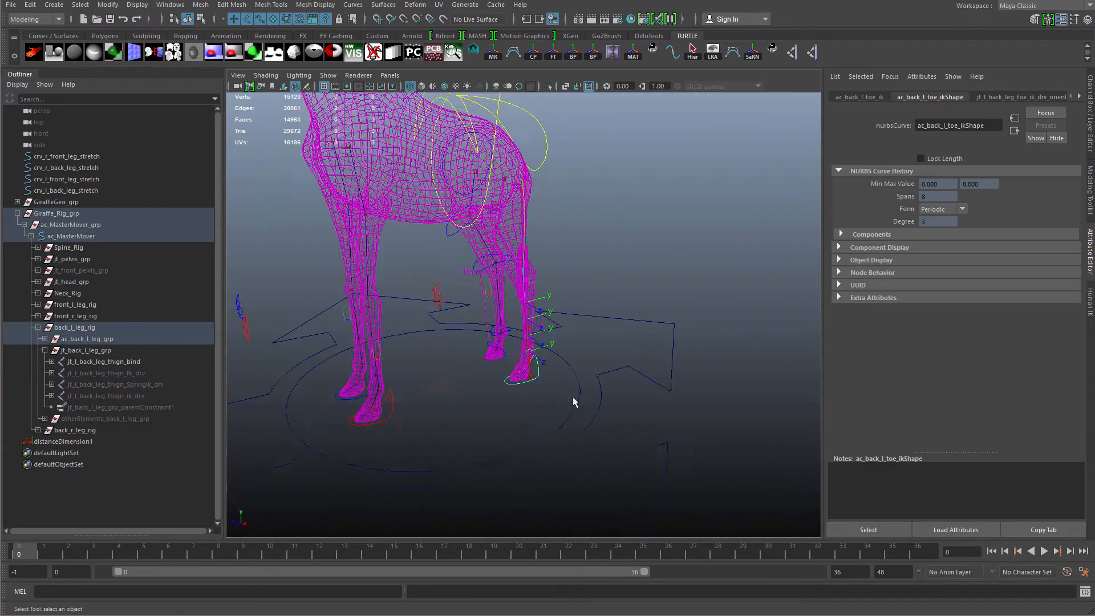
{"action": "key", "text": "w"}
{"action": "left_click_drag", "start_coordinate": [574, 402], "coordinate": [556, 362], "text": "alt"}
{"action": "key", "text": "ctrl+z"}
{"action": "right_click_drag", "start_coordinate": [567, 315], "coordinate": [583, 318], "text": "alt"}
{"action": "middle_click_drag", "start_coordinate": [583, 318], "coordinate": [573, 337], "text": "alt"}
{"action": "scroll", "coordinate": [572, 336], "scroll_direction": "up", "scroll_amount": 3}
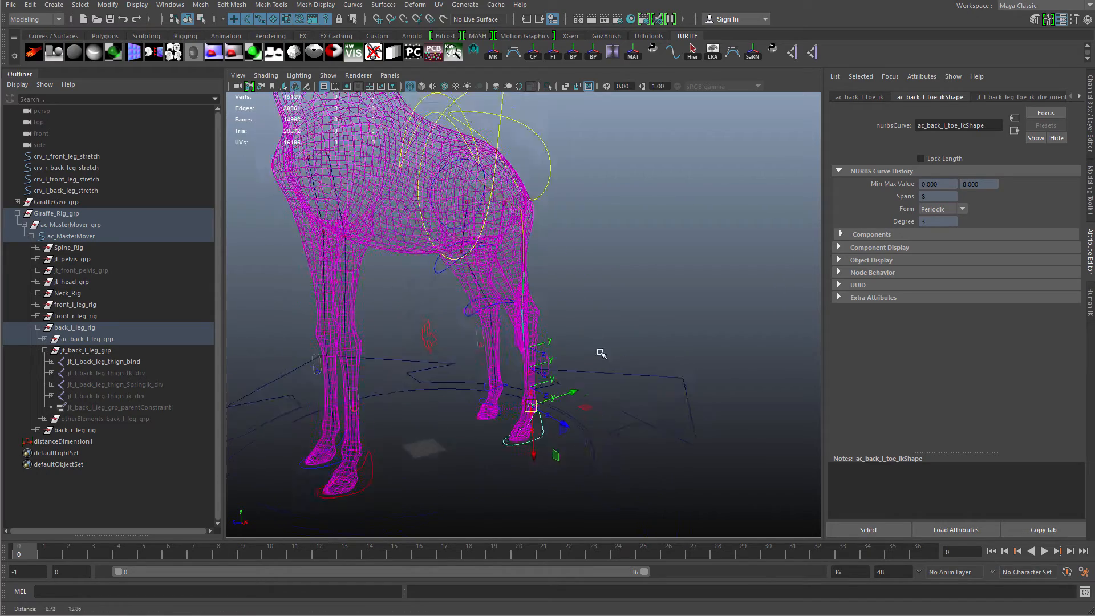
Open the Node Editor on the back_l_leg_stretch tab and select the multiplyDivide_back_l_leg_stretchAmount node.
{"action": "left_click", "coordinate": [170, 5]}
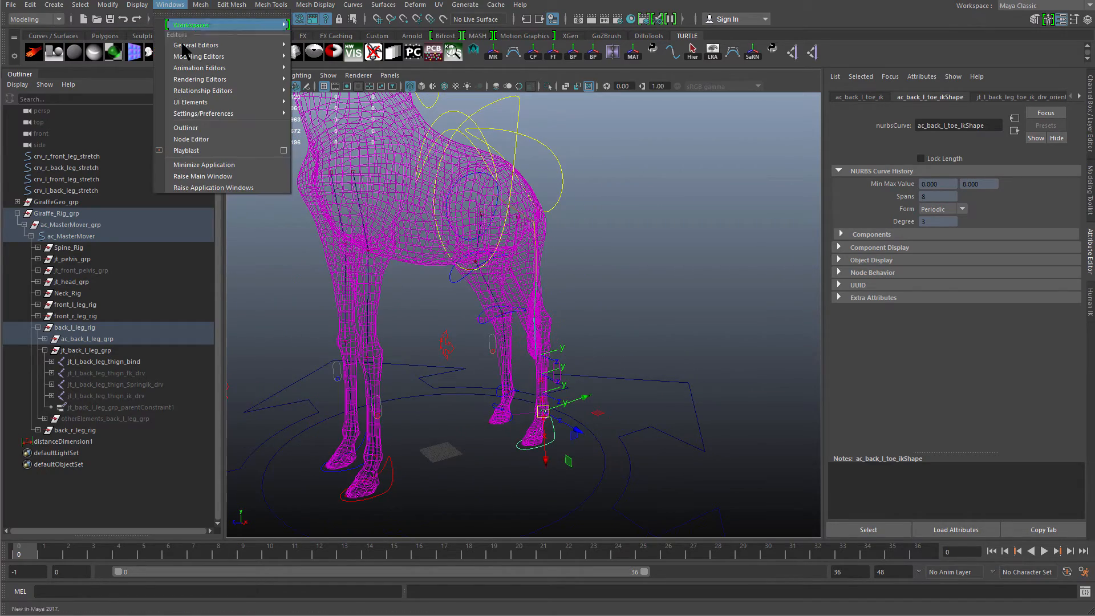
{"action": "left_click", "coordinate": [227, 138]}
{"action": "scroll", "coordinate": [531, 327], "scroll_direction": "down", "scroll_amount": 2}
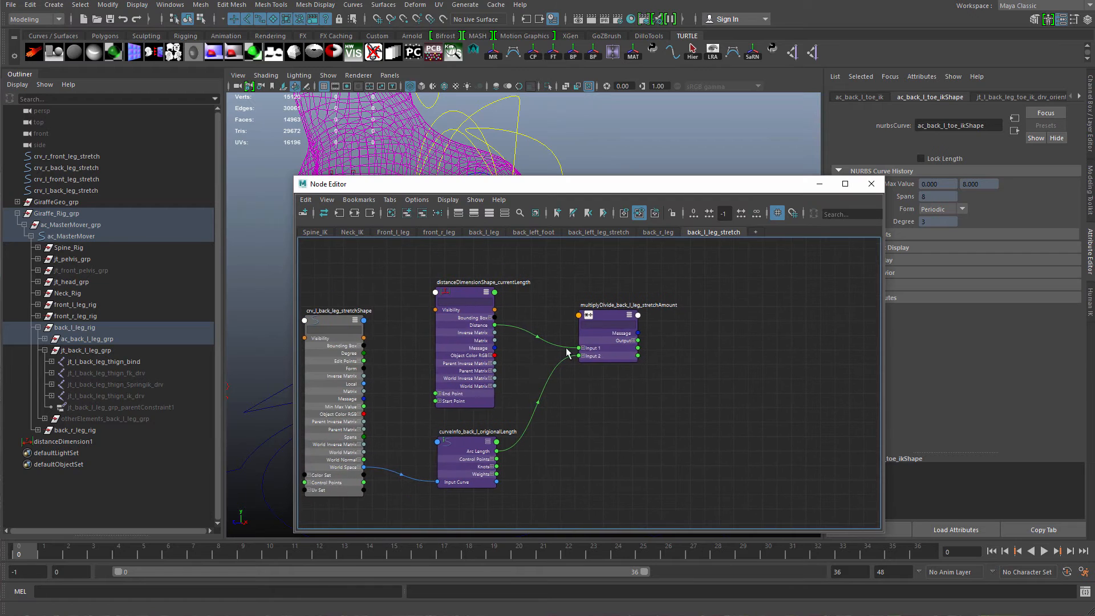
{"action": "left_click", "coordinate": [607, 351]}
{"action": "left_click_drag", "start_coordinate": [692, 190], "coordinate": [475, 204]}
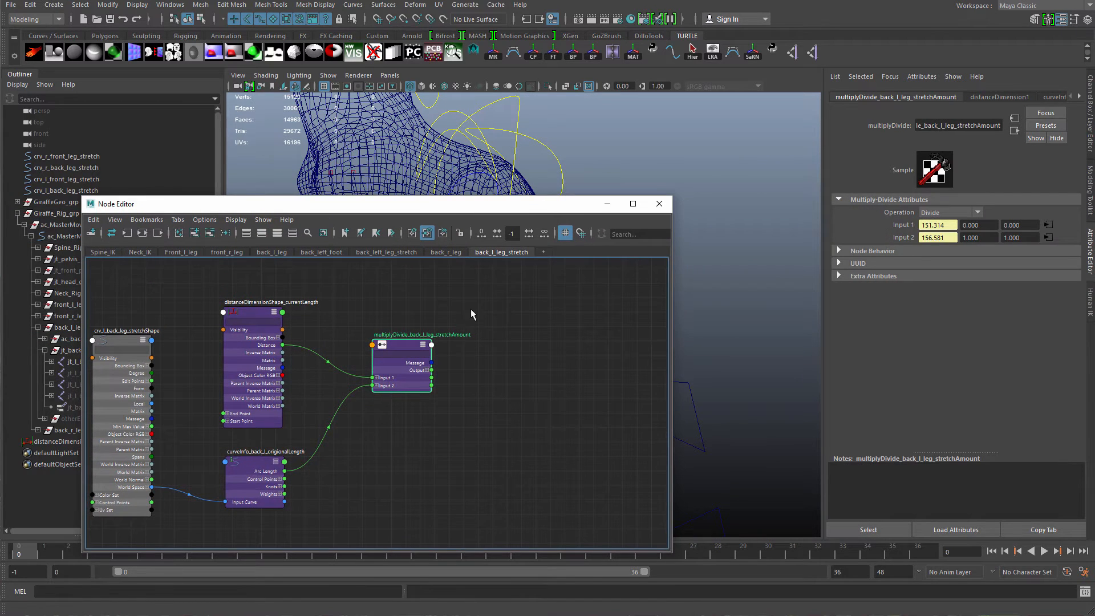
{"action": "middle_click_drag", "start_coordinate": [471, 309], "coordinate": [472, 320], "text": "alt"}
{"action": "left_click_drag", "start_coordinate": [488, 207], "coordinate": [739, 142]}
Add the back-left thigh, knee, ankle and toe bind joints to the Node Editor graph.
{"action": "left_click", "coordinate": [86, 361]}
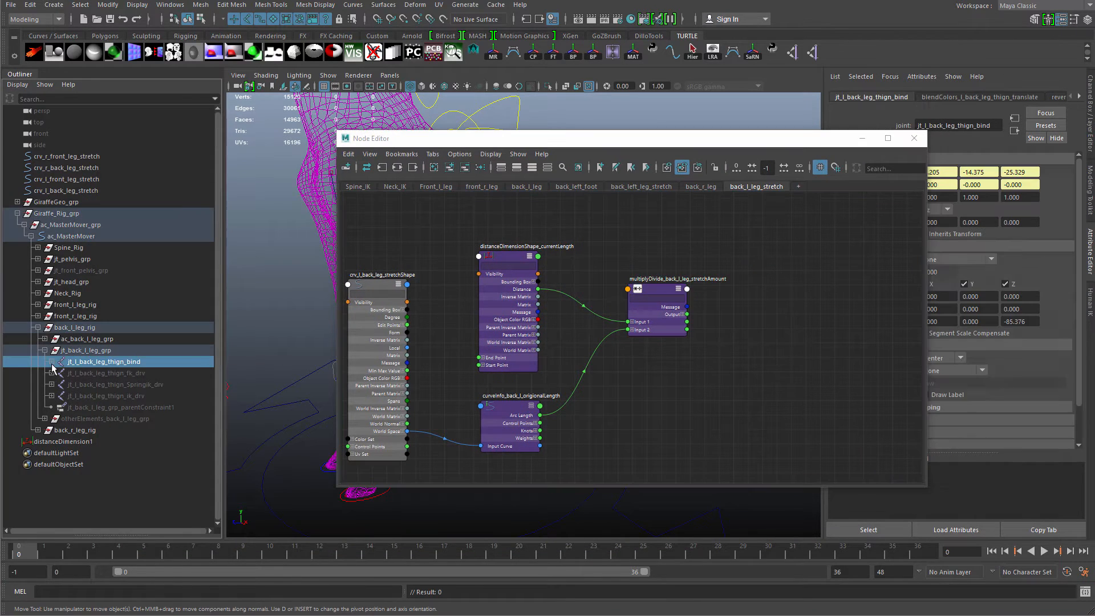
{"action": "left_click", "coordinate": [51, 362]}
{"action": "left_click", "coordinate": [58, 373]}
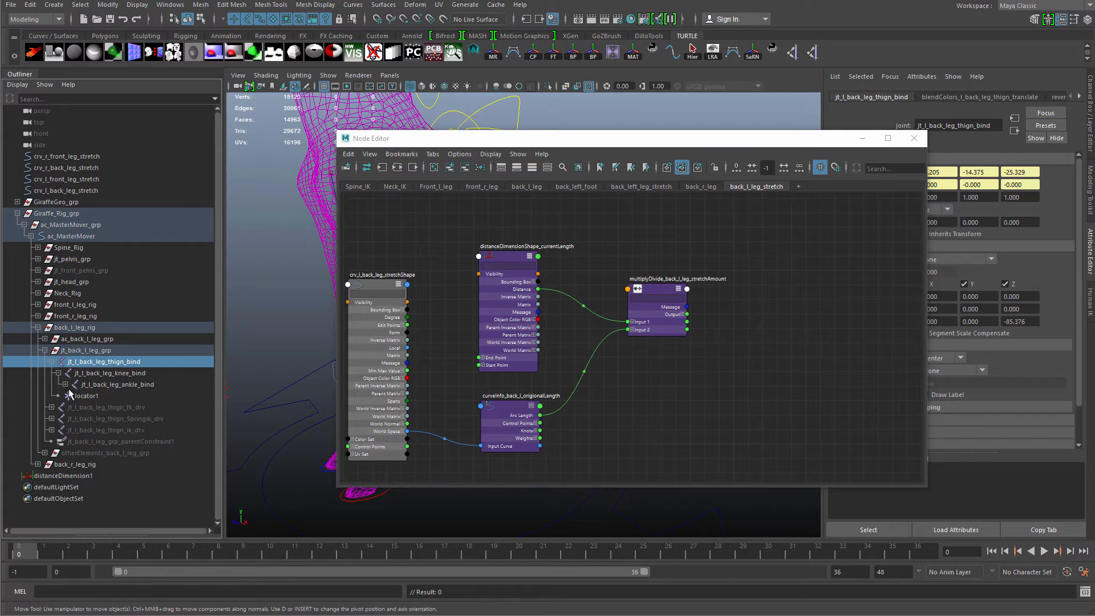
{"action": "left_click", "coordinate": [66, 384]}
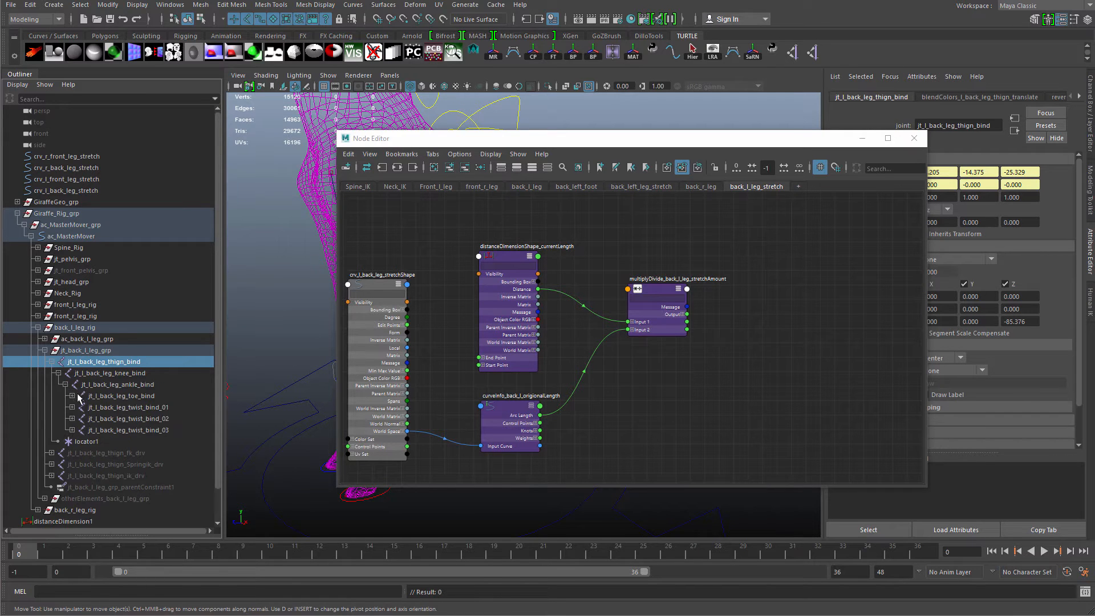
{"action": "left_click", "coordinate": [140, 397], "text": "shift"}
{"action": "left_click_drag", "start_coordinate": [578, 146], "coordinate": [522, 442]}
{"action": "middle_click_drag", "start_coordinate": [523, 265], "coordinate": [505, 204], "text": "alt"}
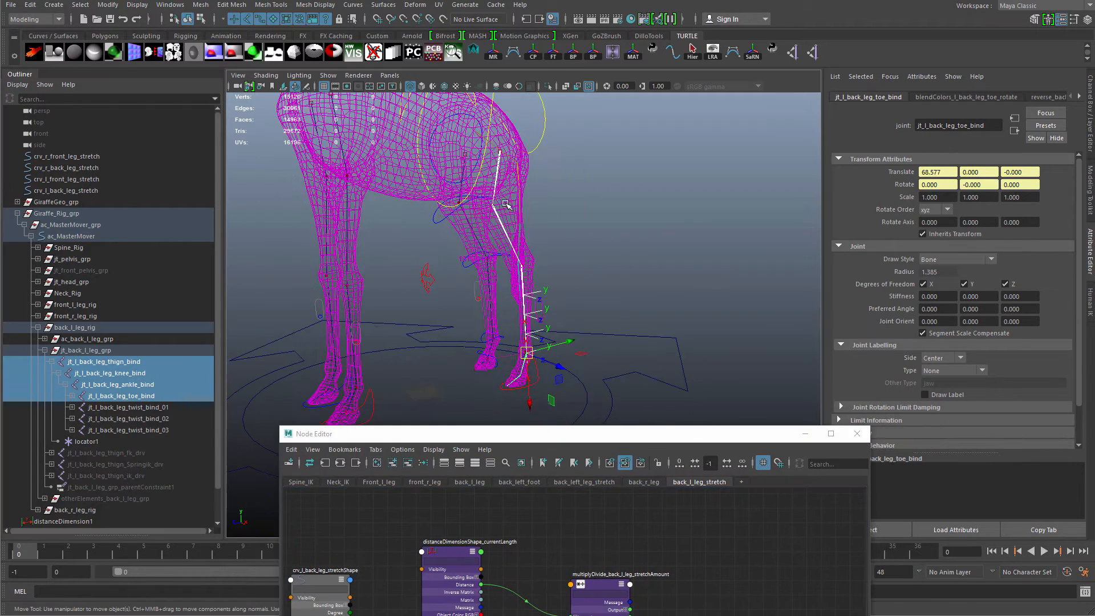
{"action": "left_click_drag", "start_coordinate": [574, 445], "coordinate": [542, 149]}
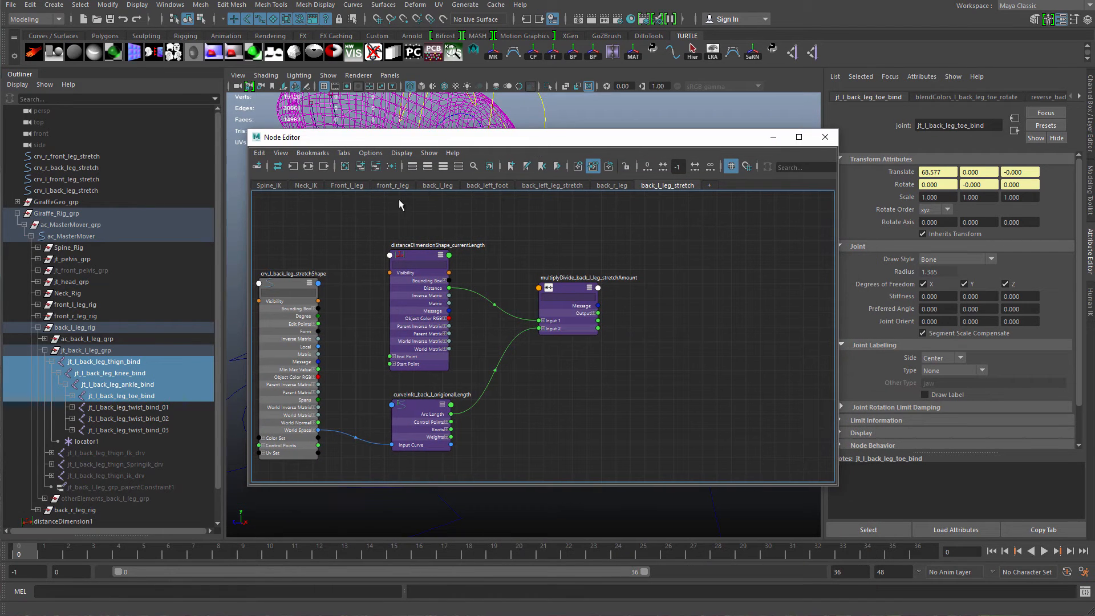
{"action": "middle_click_drag", "start_coordinate": [128, 374], "coordinate": [752, 343]}
{"action": "middle_click_drag", "start_coordinate": [709, 356], "coordinate": [414, 361], "text": "alt"}
{"action": "key", "text": "3"}
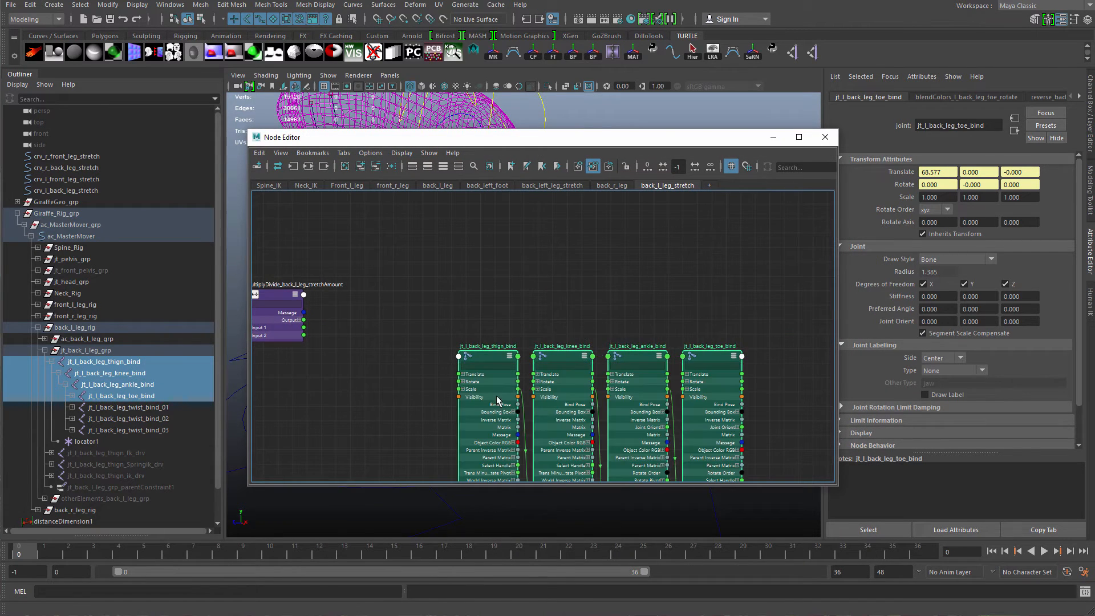
Connect the multiply-divide node's Output X to the thigh bind joint's Scale X.
{"action": "left_click_drag", "start_coordinate": [496, 397], "coordinate": [316, 328]}
{"action": "middle_click_drag", "start_coordinate": [297, 365], "coordinate": [511, 347], "text": "alt"}
{"action": "left_click_drag", "start_coordinate": [497, 370], "coordinate": [558, 353]}
{"action": "scroll", "coordinate": [503, 388], "scroll_direction": "up", "scroll_amount": 3}
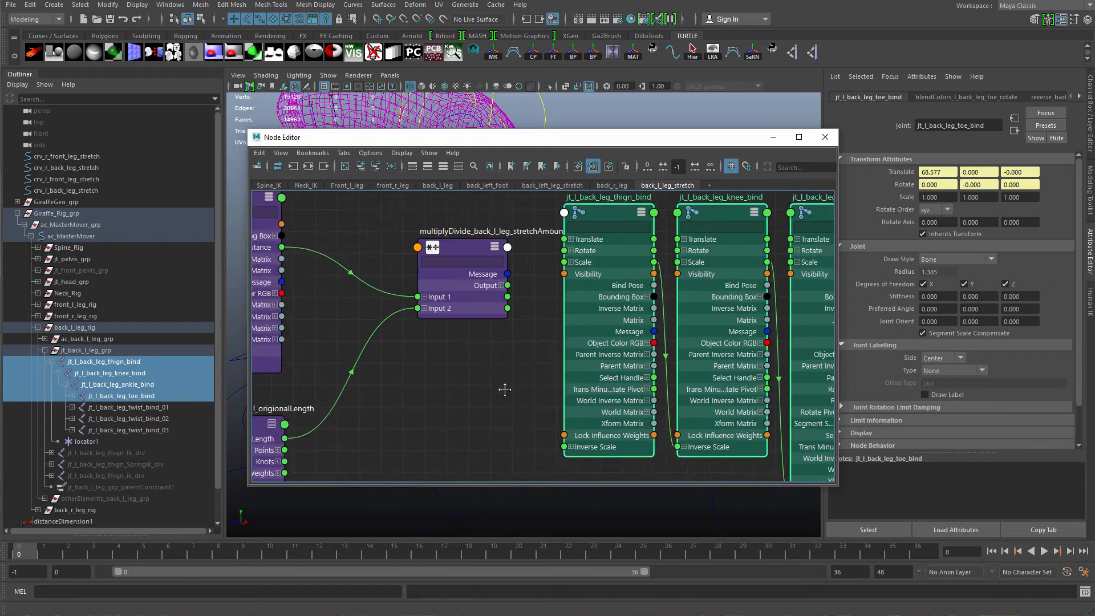
{"action": "middle_click_drag", "start_coordinate": [504, 388], "coordinate": [439, 420], "text": "alt"}
{"action": "left_click_drag", "start_coordinate": [408, 326], "coordinate": [403, 334]}
{"action": "left_click", "coordinate": [429, 325]}
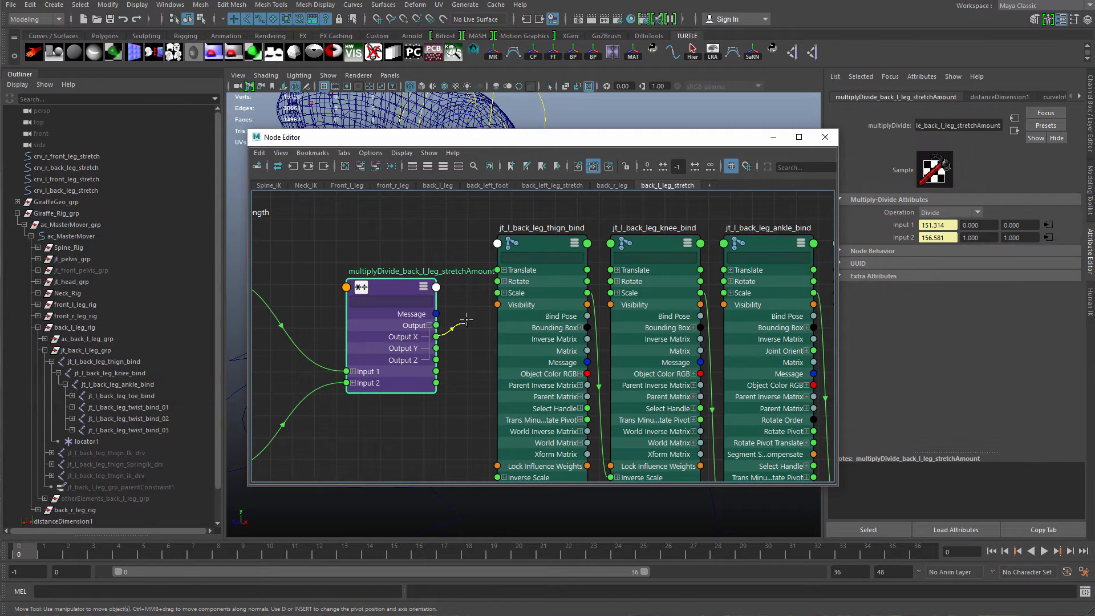
{"action": "left_click", "coordinate": [524, 305]}
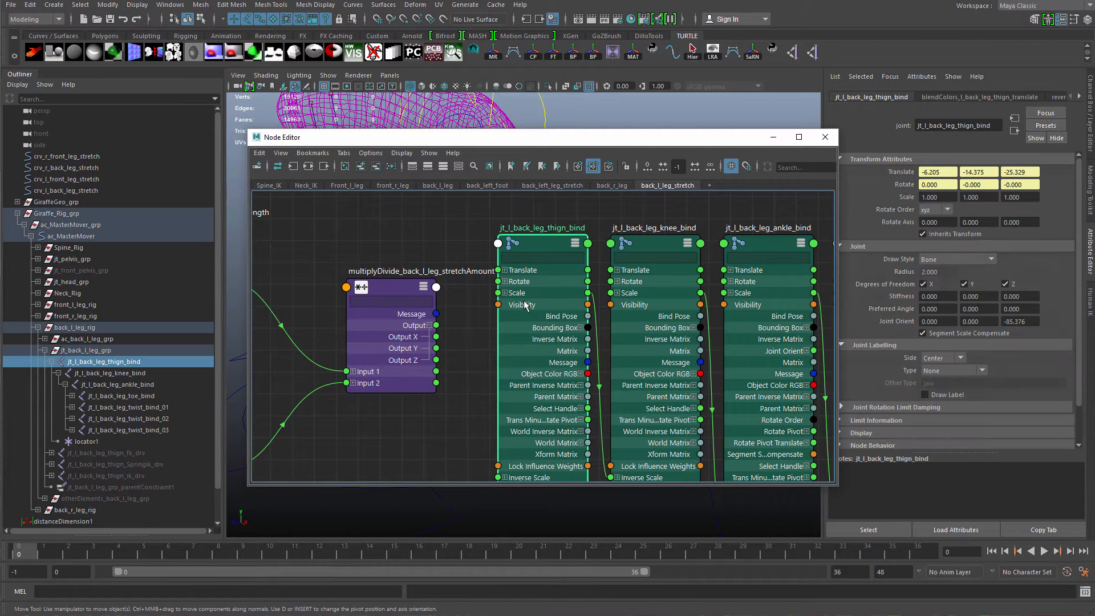
{"action": "left_click", "coordinate": [505, 293]}
{"action": "middle_click_drag", "start_coordinate": [622, 291], "coordinate": [580, 271], "text": "alt"}
{"action": "left_click", "coordinate": [574, 272]}
{"action": "left_click", "coordinate": [688, 272]}
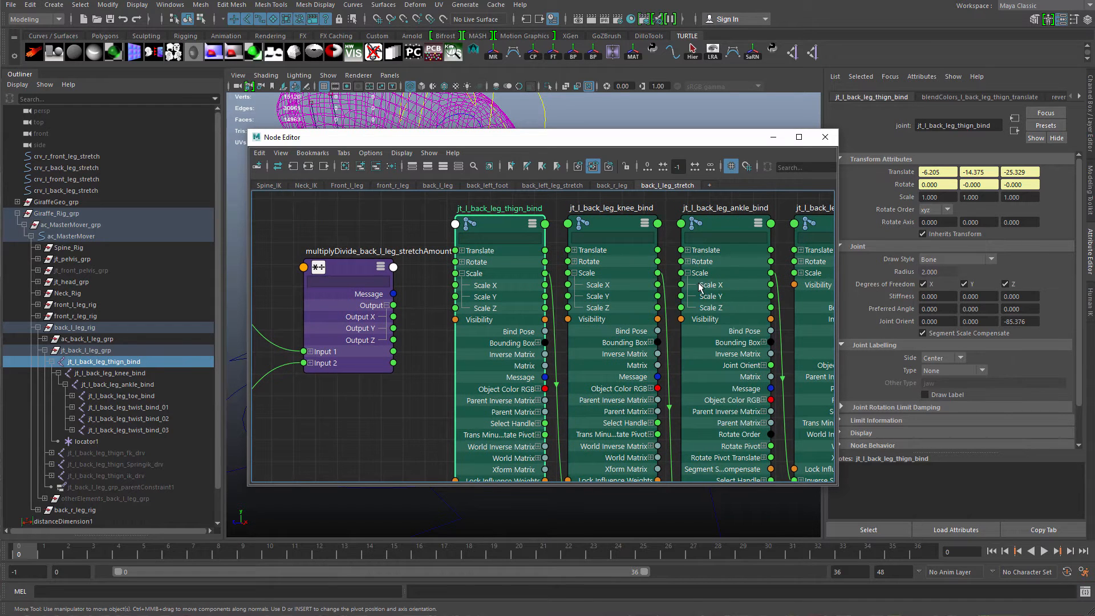
{"action": "middle_click_drag", "start_coordinate": [808, 297], "coordinate": [841, 330], "text": "alt"}
{"action": "left_click", "coordinate": [631, 281]}
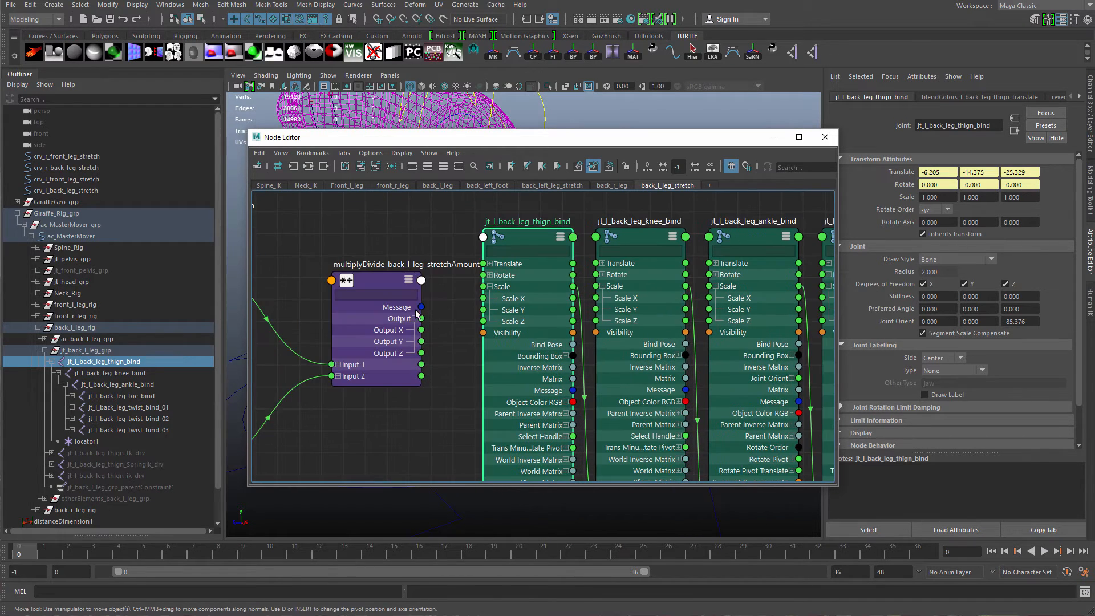
{"action": "left_click_drag", "start_coordinate": [421, 330], "coordinate": [483, 298]}
Chain Scale X from the thigh bind joint to the knee, ankle and toe bind joints.
{"action": "left_click_drag", "start_coordinate": [573, 298], "coordinate": [595, 297]}
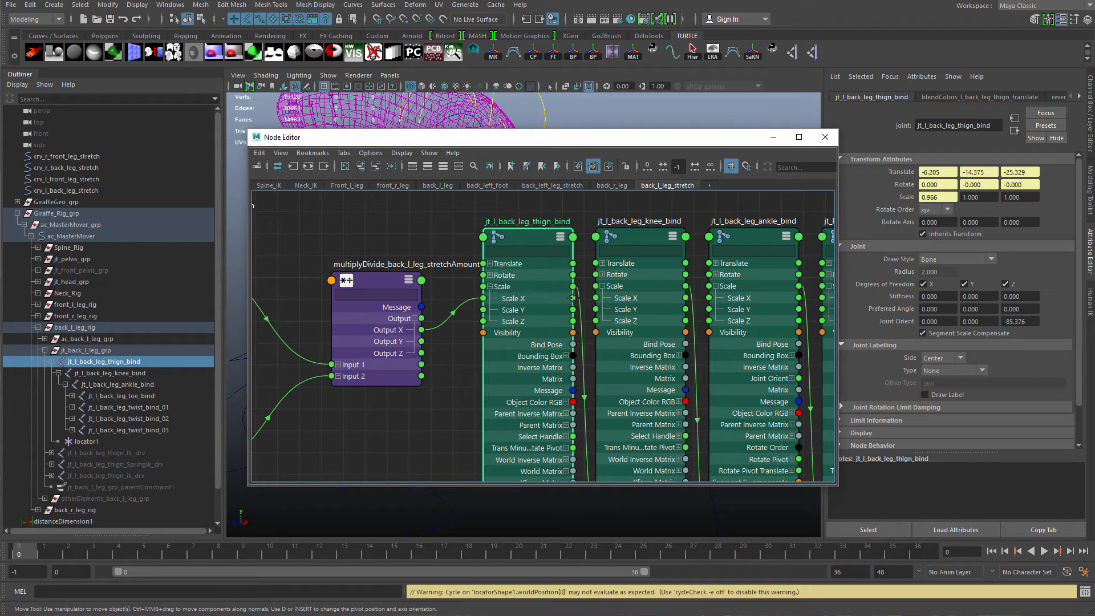
{"action": "left_click_drag", "start_coordinate": [685, 298], "coordinate": [709, 298]}
{"action": "middle_click_drag", "start_coordinate": [812, 314], "coordinate": [657, 329], "text": "alt"}
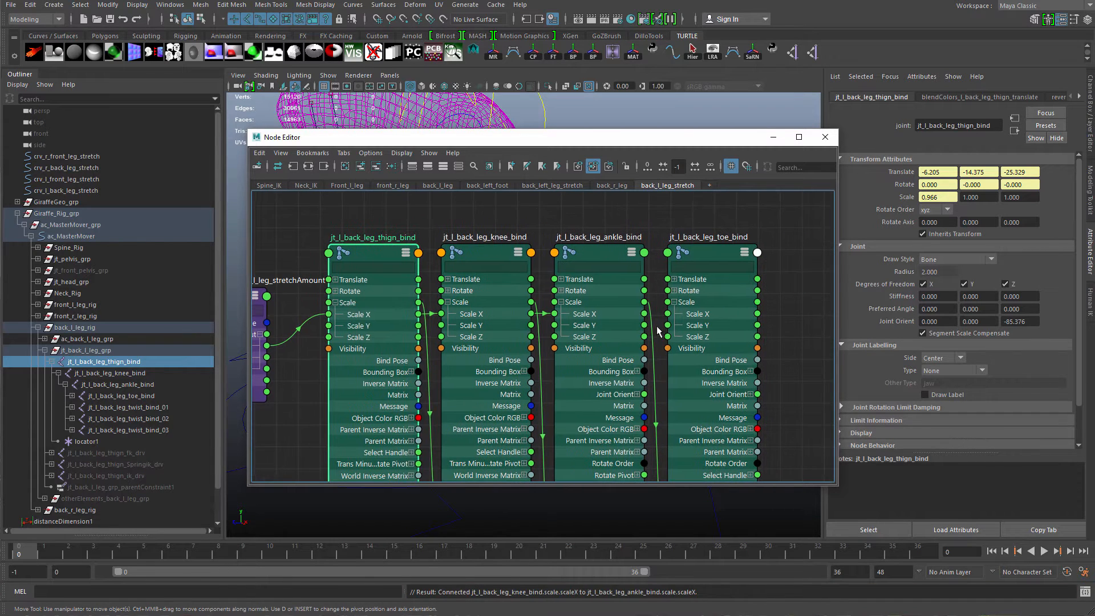
{"action": "left_click_drag", "start_coordinate": [644, 313], "coordinate": [668, 314]}
{"action": "scroll", "coordinate": [498, 358], "scroll_direction": "down", "scroll_amount": 5}
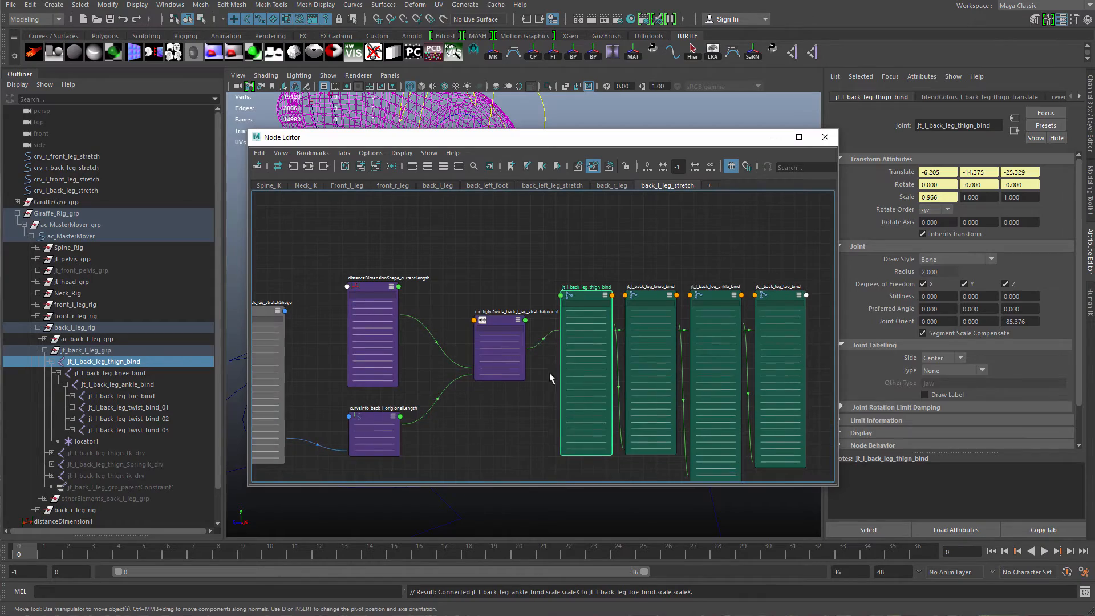
Move the back-left foot control to test the stretch, then undo the moves.
{"action": "left_click", "coordinate": [498, 358]}
{"action": "left_click_drag", "start_coordinate": [628, 138], "coordinate": [556, 444]}
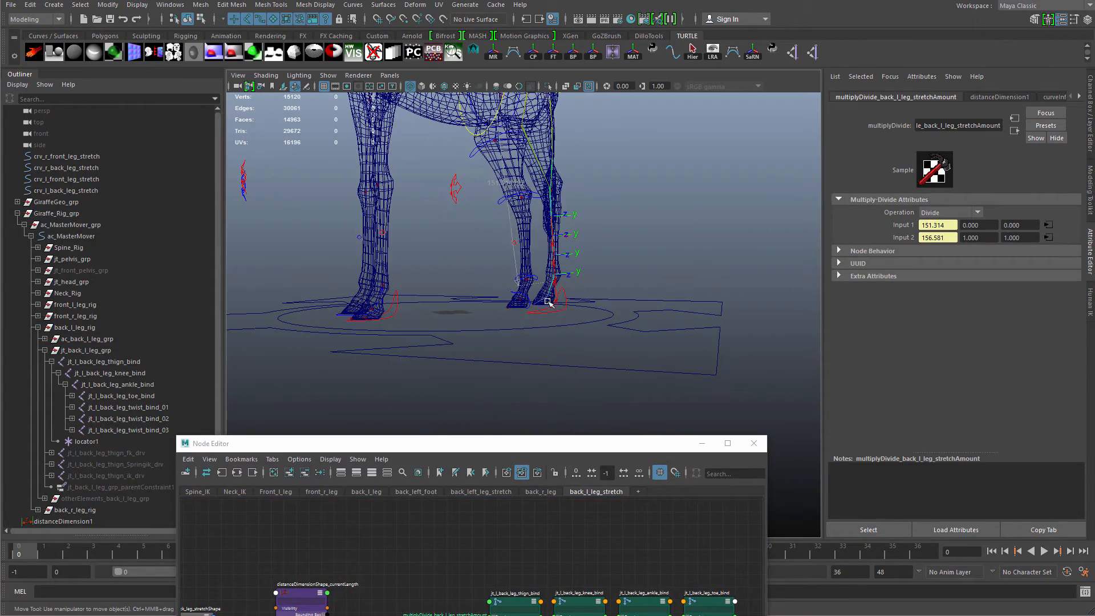
{"action": "left_click_drag", "start_coordinate": [575, 320], "coordinate": [576, 322]}
{"action": "mouse_move", "coordinate": [571, 302]}
{"action": "left_mouse_down", "text": "alt"}
{"action": "mouse_move", "coordinate": [562, 328]}
{"action": "mouse_move", "coordinate": [575, 321]}
{"action": "left_mouse_up", "text": "alt"}
{"action": "left_click", "coordinate": [568, 321]}
{"action": "left_click_drag", "start_coordinate": [563, 294], "coordinate": [577, 449], "text": "alt"}
{"action": "key", "text": "ctrl+z"}
{"action": "key", "text": "ctrl+z"}
{"action": "key", "text": "ctrl+z"}
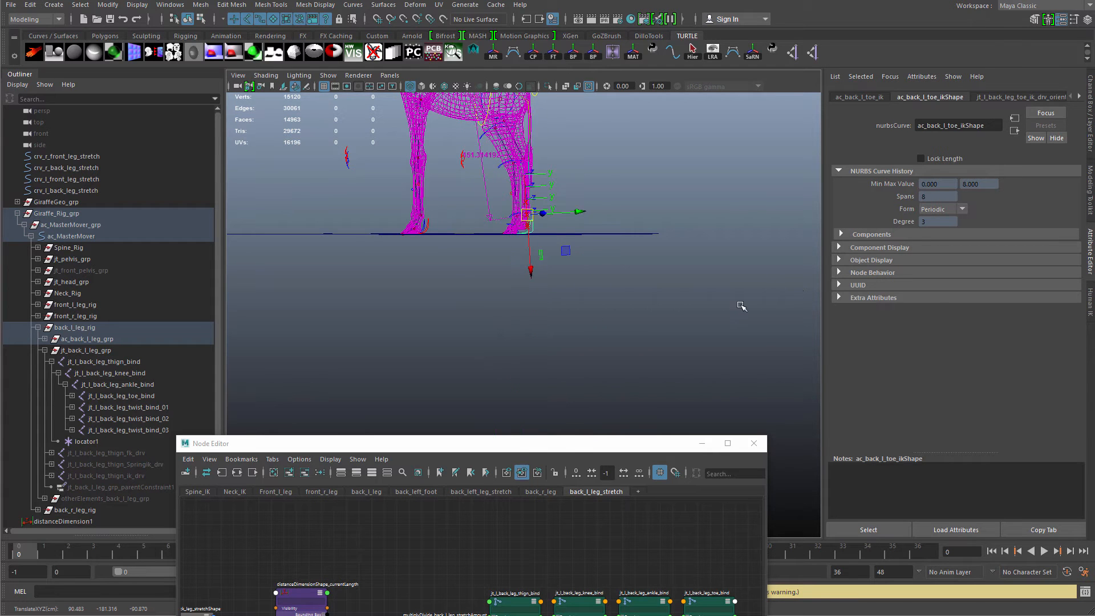
Move the back-left foot control upward to test the leg's stretching.
{"action": "key", "text": "ctrl+a"}
{"action": "left_click_drag", "start_coordinate": [639, 319], "coordinate": [583, 317], "text": "alt"}
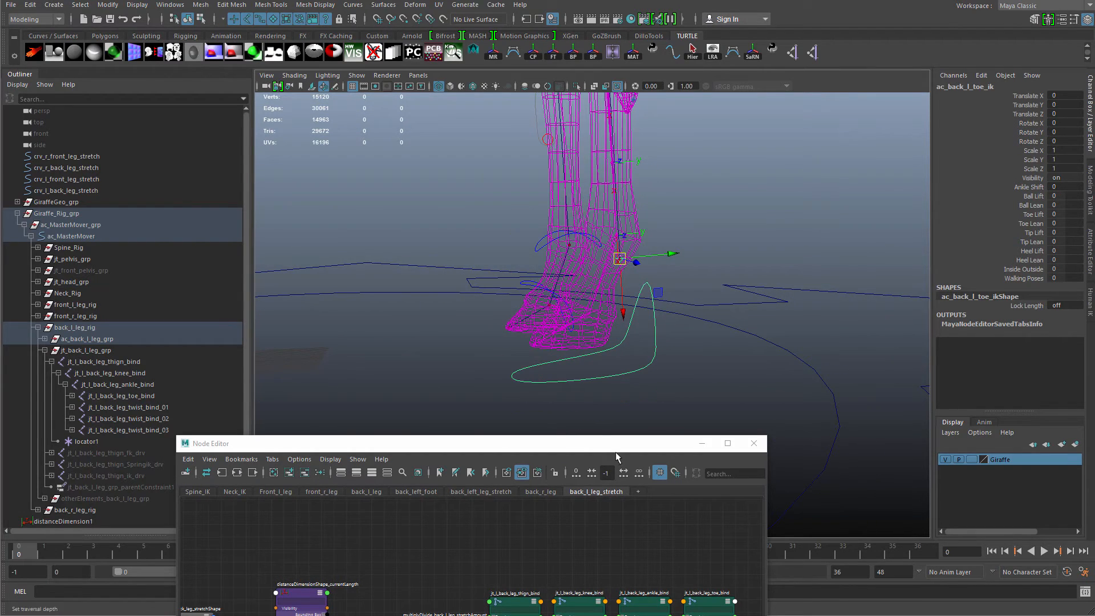
{"action": "left_click_drag", "start_coordinate": [604, 453], "coordinate": [905, 164]}
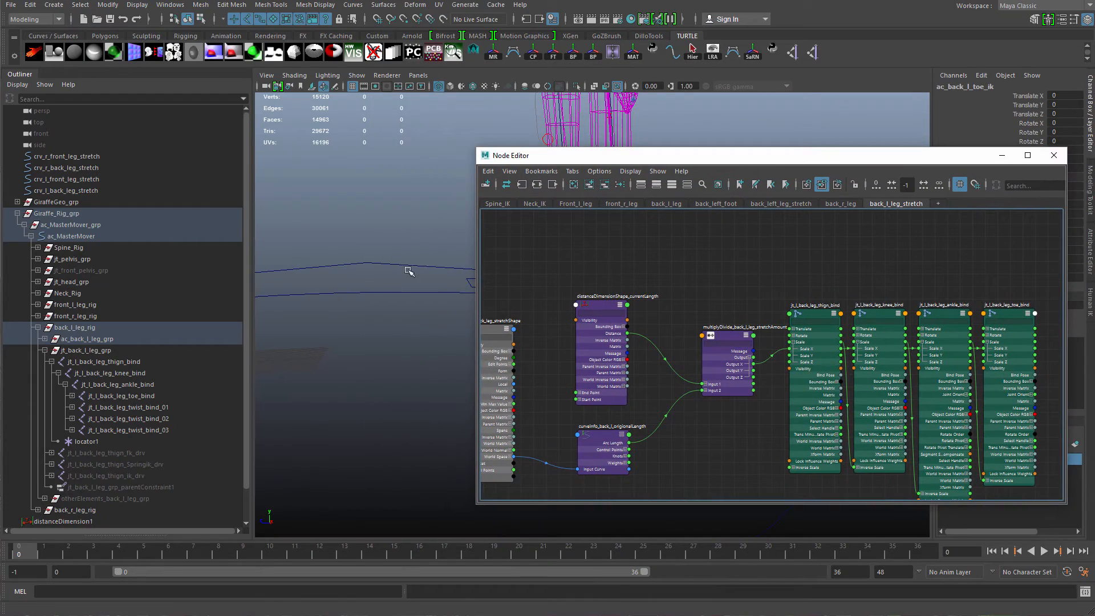
{"action": "left_click_drag", "start_coordinate": [409, 271], "coordinate": [374, 306], "text": "alt"}
{"action": "scroll", "coordinate": [613, 353], "scroll_direction": "up", "scroll_amount": 3}
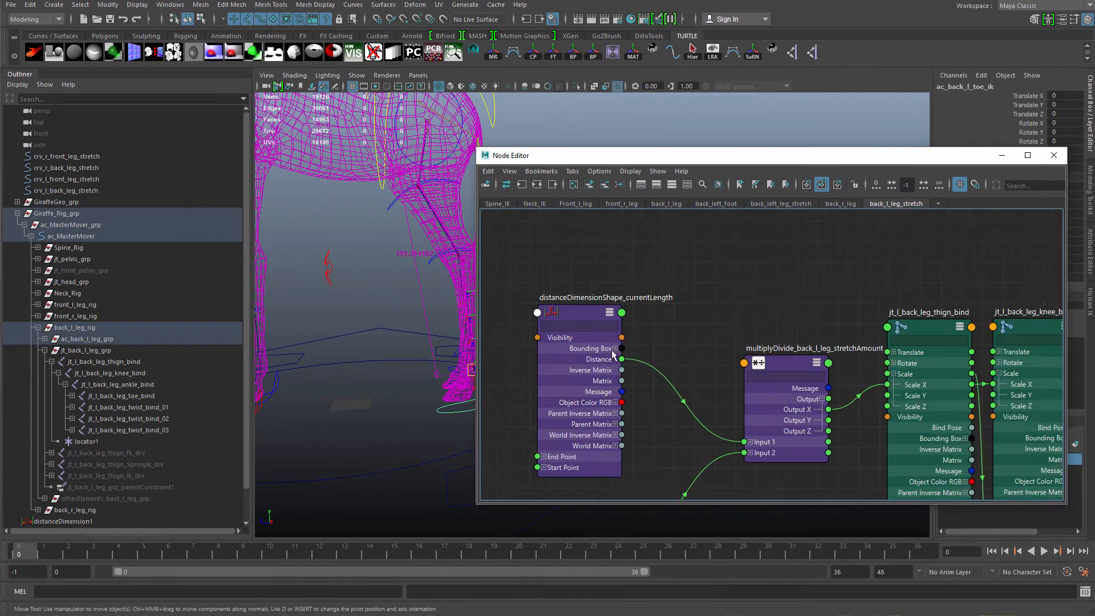
{"action": "scroll", "coordinate": [613, 354], "scroll_direction": "up", "scroll_amount": 2}
{"action": "middle_click_drag", "start_coordinate": [612, 359], "coordinate": [641, 295], "text": "alt"}
{"action": "left_click_drag", "start_coordinate": [571, 311], "coordinate": [598, 314]}
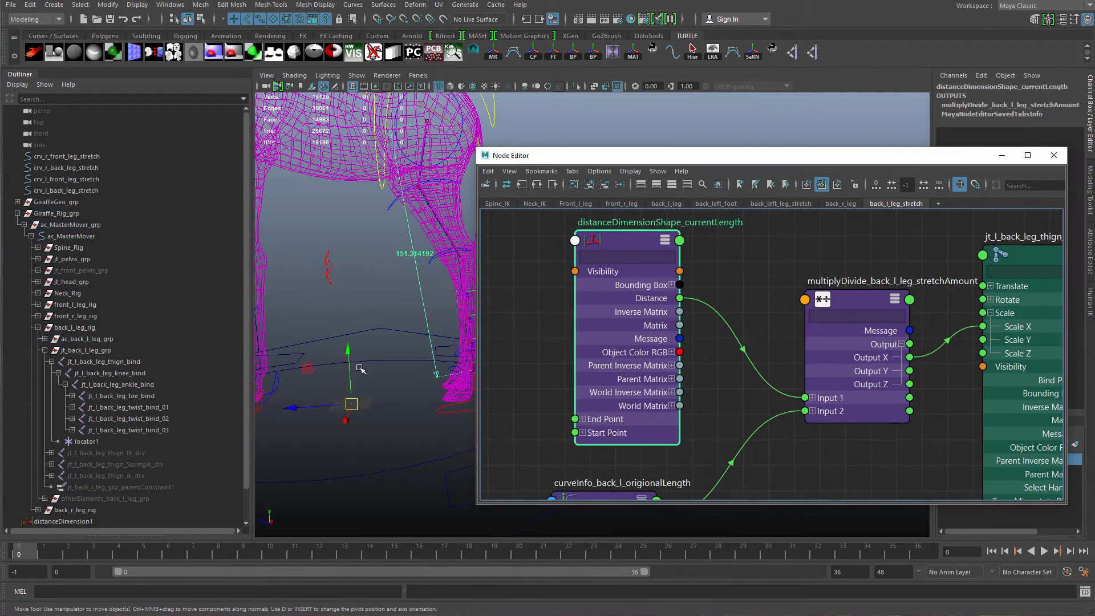
{"action": "left_click_drag", "start_coordinate": [361, 369], "coordinate": [400, 244], "text": "alt"}
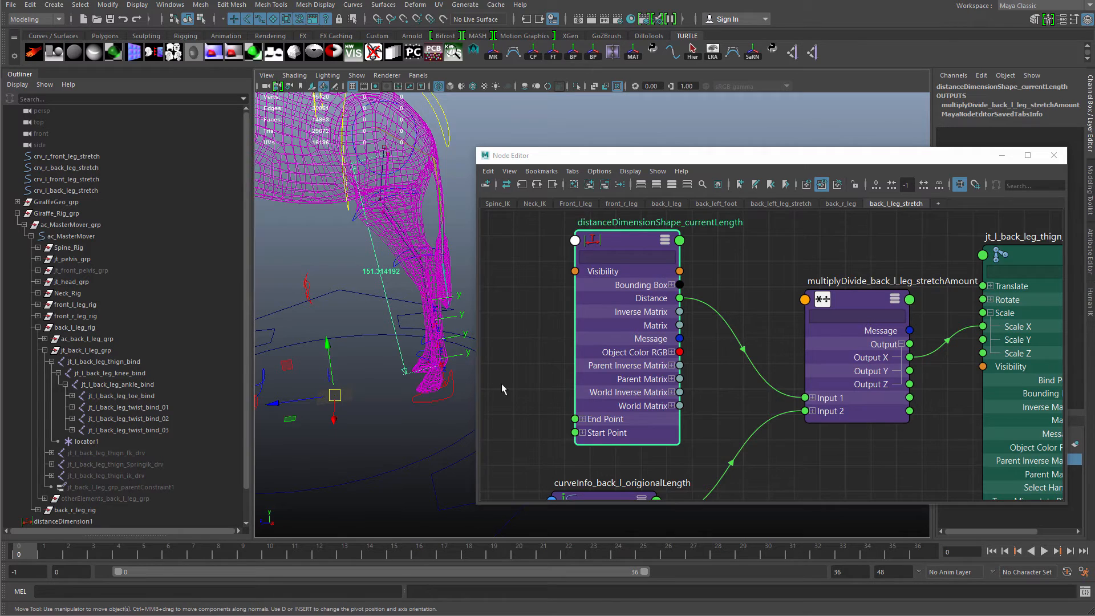
Rearrange the stretch nodes and leg bind joints neatly in the Node Editor graph.
{"action": "middle_click_drag", "start_coordinate": [502, 389], "coordinate": [494, 283], "text": "alt"}
{"action": "left_click_drag", "start_coordinate": [595, 433], "coordinate": [621, 418]}
{"action": "left_click_drag", "start_coordinate": [384, 197], "coordinate": [389, 157], "text": "alt"}
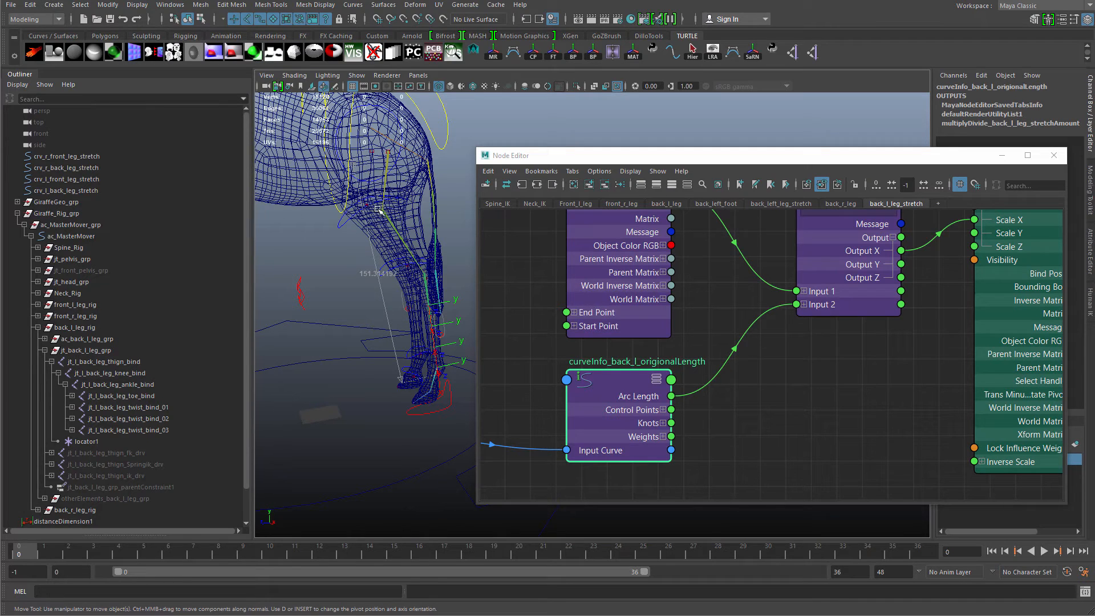
{"action": "left_click_drag", "start_coordinate": [616, 443], "coordinate": [626, 438]}
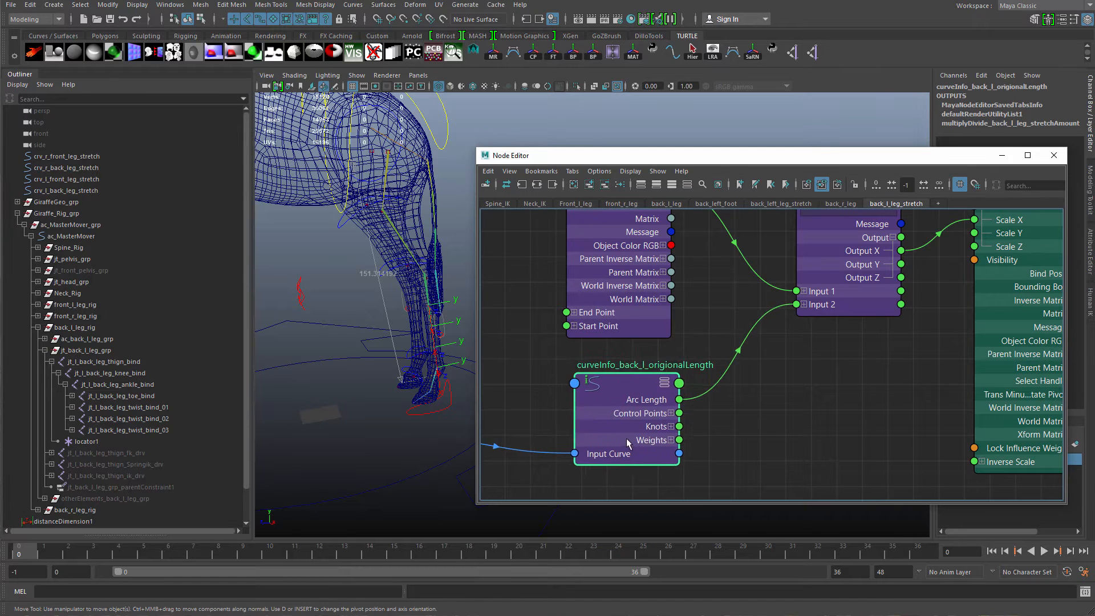
{"action": "right_click_drag", "start_coordinate": [644, 434], "coordinate": [545, 361], "text": "alt"}
{"action": "middle_click_drag", "start_coordinate": [545, 361], "coordinate": [496, 364], "text": "alt"}
{"action": "left_click", "coordinate": [706, 376]}
{"action": "right_click_drag", "start_coordinate": [707, 379], "coordinate": [595, 348], "text": "alt"}
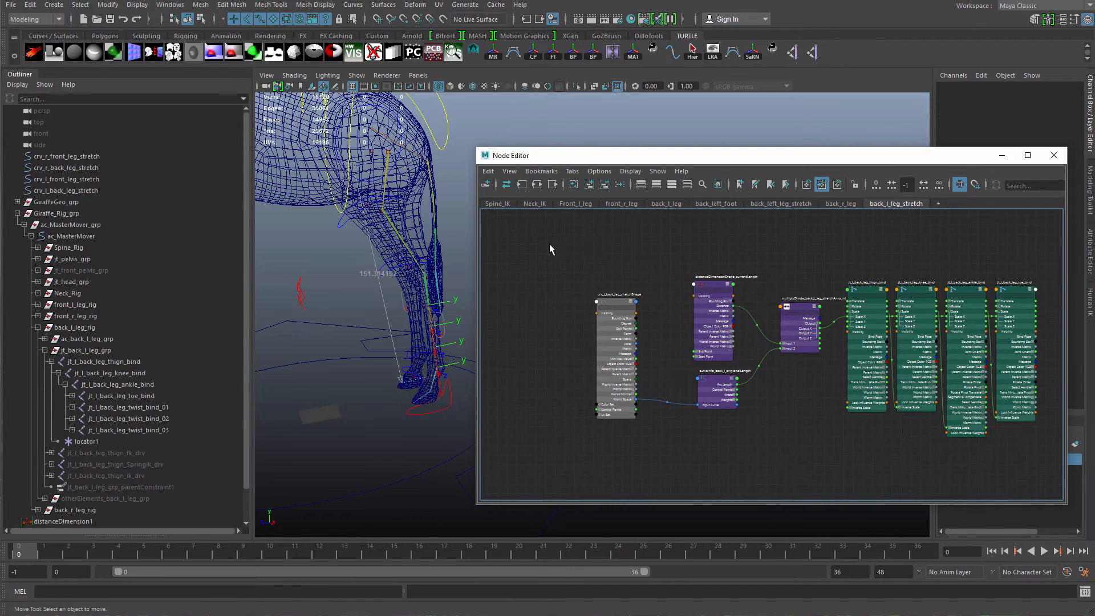
{"action": "left_click_drag", "start_coordinate": [549, 244], "coordinate": [844, 447]}
{"action": "key", "text": "3"}
{"action": "left_click_drag", "start_coordinate": [689, 337], "coordinate": [696, 333]}
{"action": "left_click", "coordinate": [734, 371]}
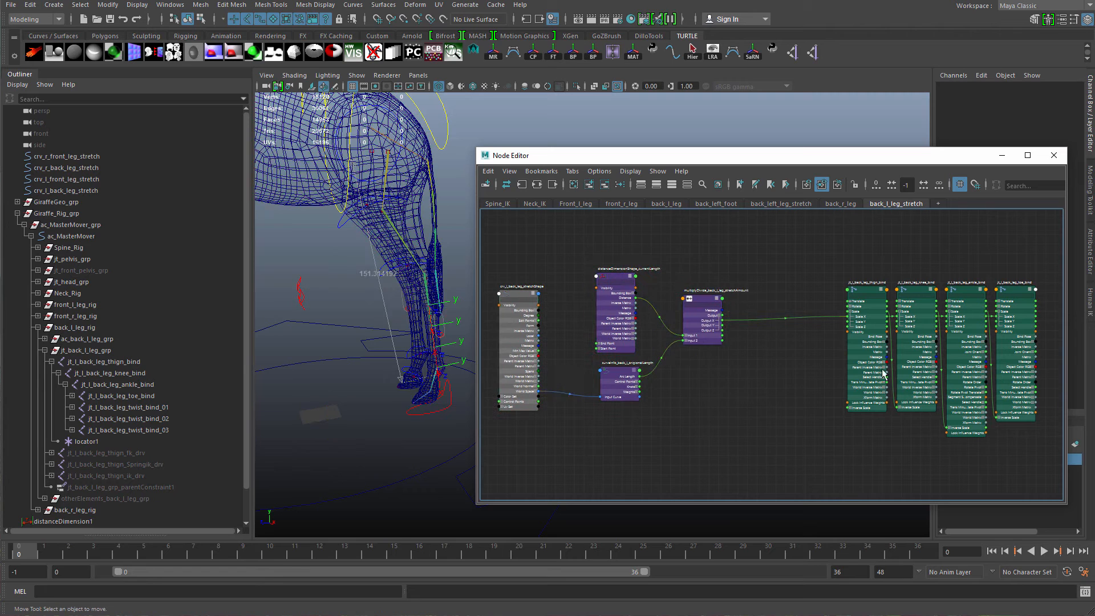
{"action": "left_click_drag", "start_coordinate": [870, 366], "coordinate": [1010, 379]}
{"action": "left_click", "coordinate": [959, 378]}
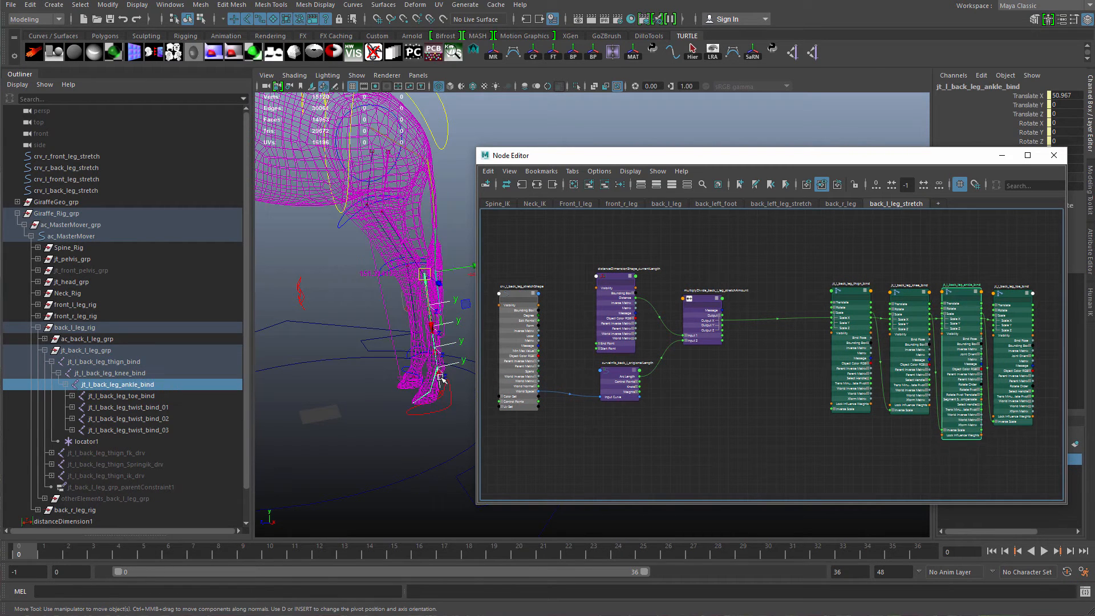
Move the back-left foot control to test the stretch, then reset its translate values to 0.
{"action": "left_click", "coordinate": [444, 404]}
{"action": "left_click_drag", "start_coordinate": [439, 374], "coordinate": [421, 354]}
{"action": "key", "text": "ctrl+z"}
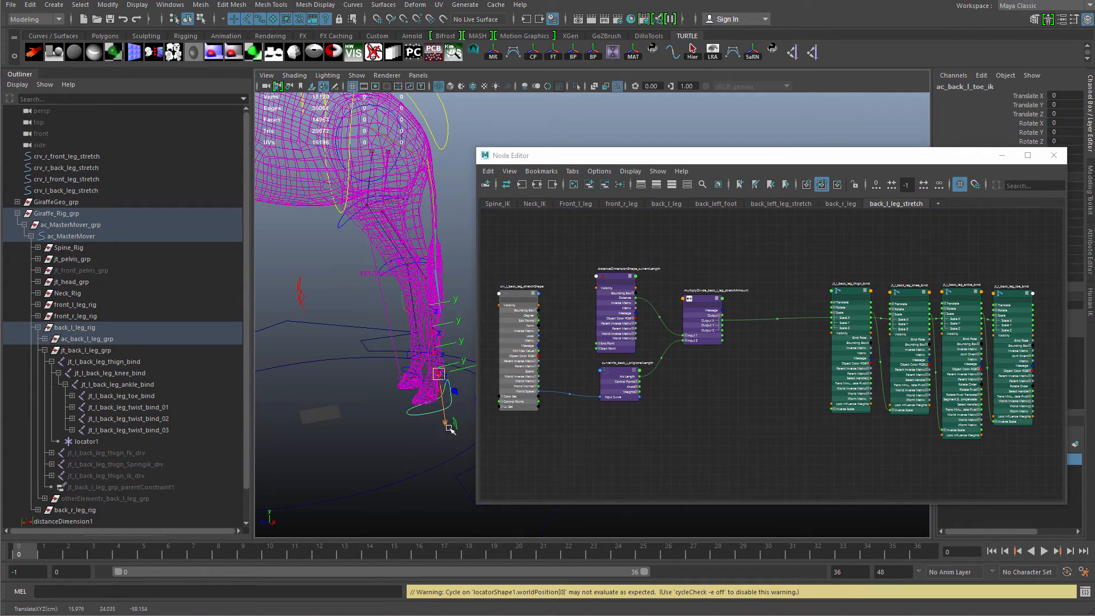
{"action": "left_click_drag", "start_coordinate": [445, 423], "coordinate": [428, 407]}
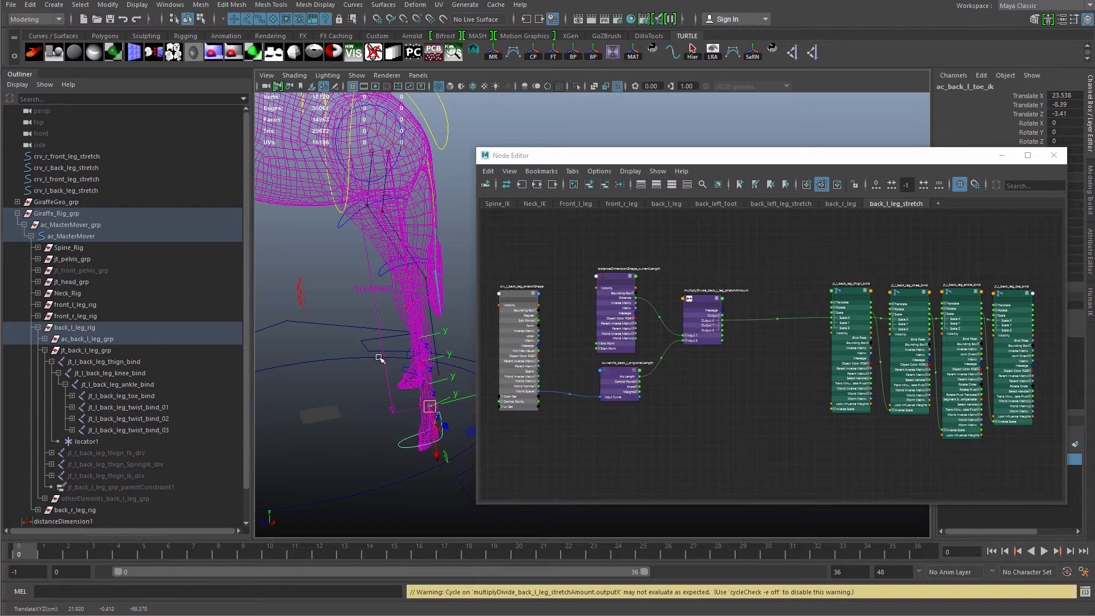
{"action": "left_click_drag", "start_coordinate": [1062, 96], "coordinate": [1062, 114]}
{"action": "type", "text": "0"}
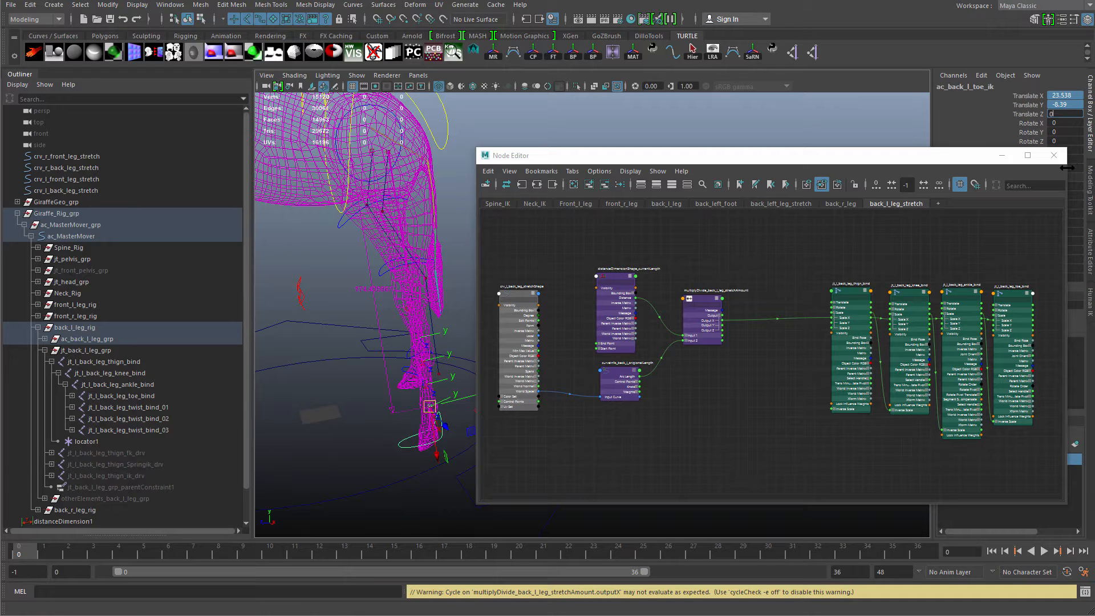
{"action": "key", "text": "Return"}
Create a condition node in the Node Editor.
{"action": "right_click_drag", "start_coordinate": [690, 378], "coordinate": [731, 353], "text": "alt"}
{"action": "middle_click_drag", "start_coordinate": [708, 302], "coordinate": [709, 310], "text": "alt"}
{"action": "right_click_drag", "start_coordinate": [710, 309], "coordinate": [736, 304], "text": "alt"}
{"action": "key", "text": "Tab"}
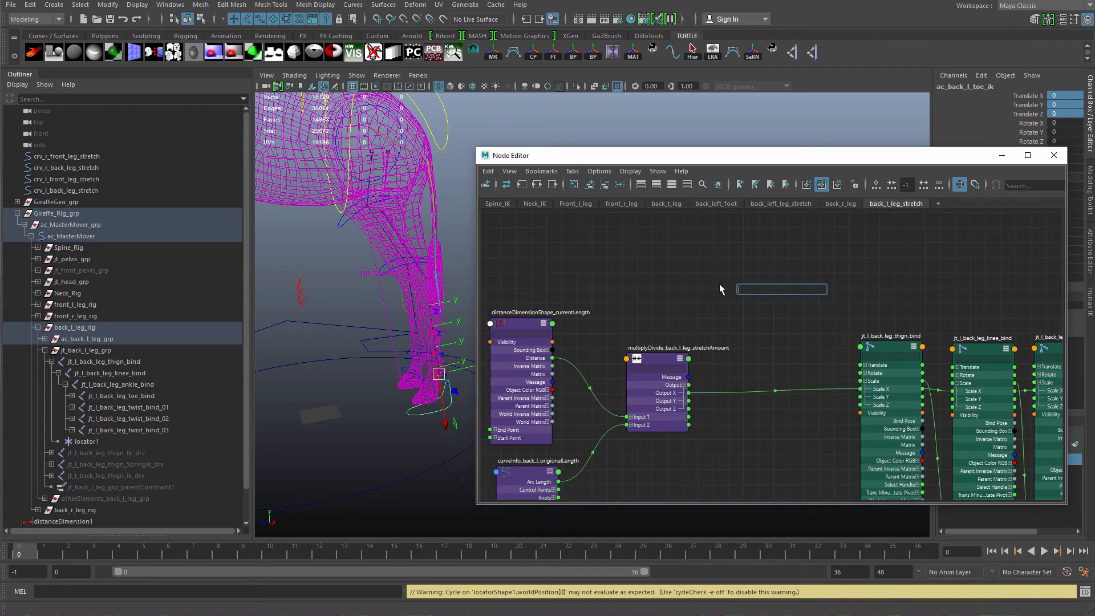
{"action": "type", "text": "cond"}
{"action": "key", "text": "Down"}
{"action": "key", "text": "Return"}
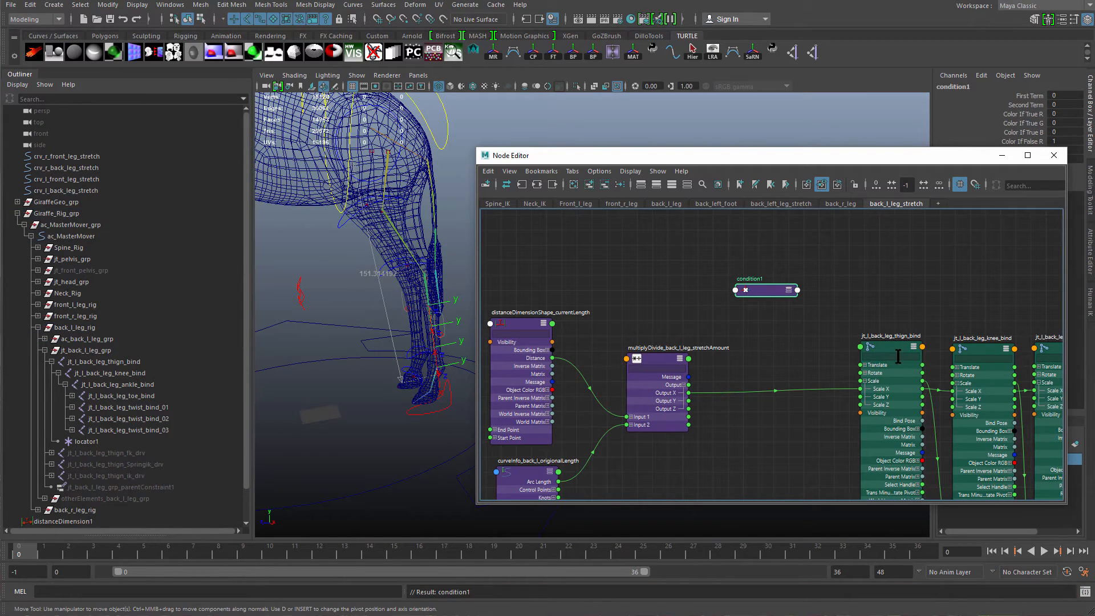
Rename the condition node condition_back_l_leg.
{"action": "double_click", "coordinate": [755, 280]}
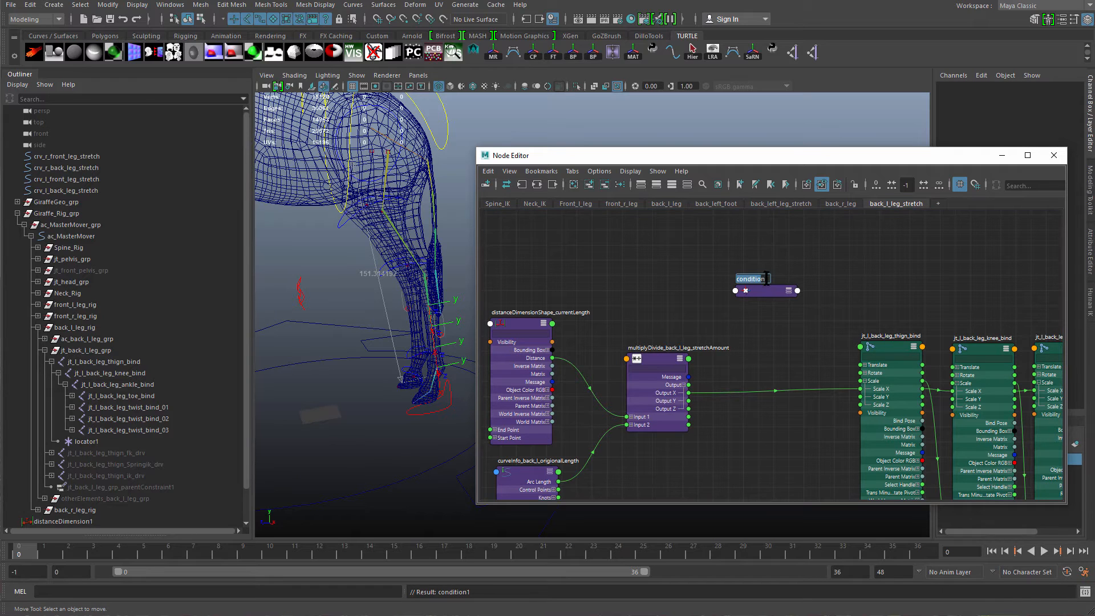
{"action": "left_click_drag", "start_coordinate": [766, 279], "coordinate": [785, 353]}
{"action": "type", "text": "_back"}
{"action": "type", "text": "_l"}
{"action": "type", "text": "——leg"}
{"action": "key", "text": "BackSpace"}
{"action": "key", "text": "BackSpace"}
{"action": "key", "text": "BackSpace"}
{"action": "key", "text": "BackSpace"}
{"action": "key", "text": "BackSpace"}
{"action": "type", "text": "_leg"}
{"action": "key", "text": "Return"}
Arrange the condition node above the multiply-divide node among the stretch nodes.
{"action": "left_click_drag", "start_coordinate": [752, 294], "coordinate": [754, 339]}
{"action": "middle_click_drag", "start_coordinate": [762, 362], "coordinate": [762, 301], "text": "alt"}
{"action": "right_click_drag", "start_coordinate": [808, 457], "coordinate": [833, 464], "text": "alt"}
{"action": "left_click_drag", "start_coordinate": [740, 351], "coordinate": [759, 285]}
{"action": "middle_click_drag", "start_coordinate": [761, 310], "coordinate": [823, 337], "text": "alt"}
{"action": "middle_click_drag", "start_coordinate": [763, 365], "coordinate": [797, 393], "text": "alt"}
{"action": "right_click_drag", "start_coordinate": [796, 393], "coordinate": [767, 383], "text": "alt"}
{"action": "middle_click_drag", "start_coordinate": [767, 383], "coordinate": [768, 315], "text": "alt"}
{"action": "left_click_drag", "start_coordinate": [849, 271], "coordinate": [840, 299]}
{"action": "middle_click_drag", "start_coordinate": [779, 332], "coordinate": [795, 360], "text": "alt"}
{"action": "left_click_drag", "start_coordinate": [570, 380], "coordinate": [584, 310]}
{"action": "middle_click_drag", "start_coordinate": [584, 310], "coordinate": [585, 288], "text": "alt"}
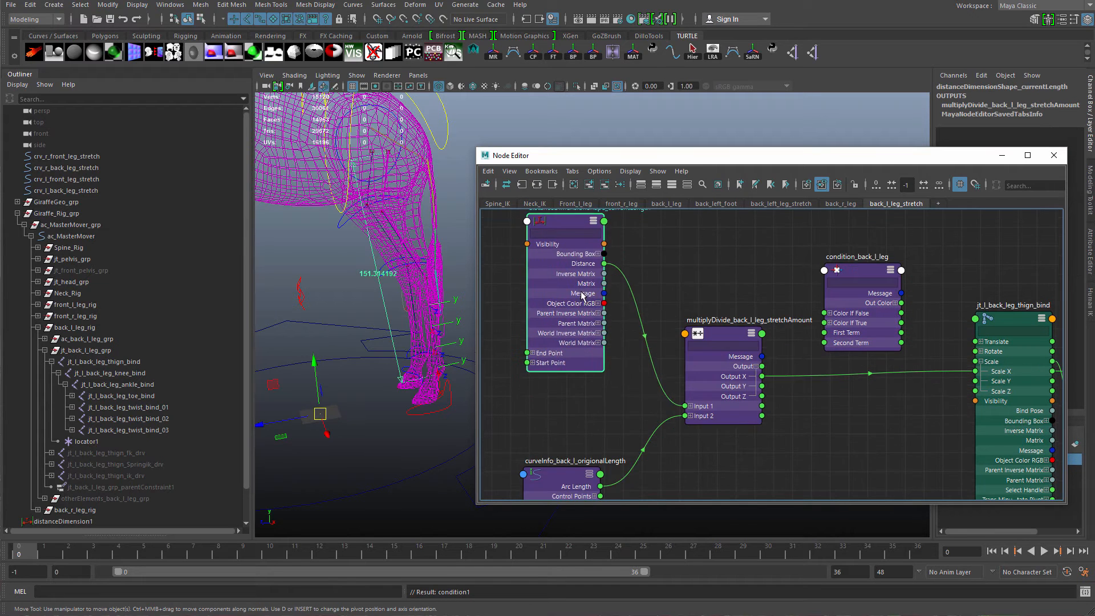
{"action": "right_click_drag", "start_coordinate": [630, 327], "coordinate": [603, 333], "text": "alt"}
{"action": "middle_click_drag", "start_coordinate": [603, 333], "coordinate": [584, 321], "text": "alt"}
{"action": "left_click_drag", "start_coordinate": [681, 373], "coordinate": [705, 439]}
{"action": "left_click_drag", "start_coordinate": [559, 437], "coordinate": [559, 448]}
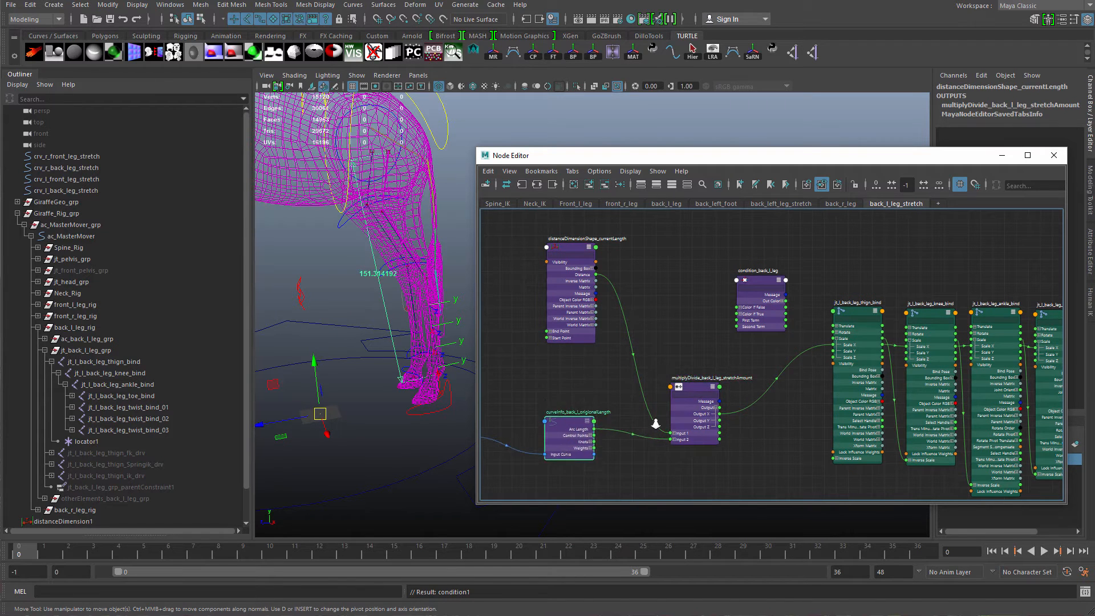
{"action": "right_click_drag", "start_coordinate": [655, 423], "coordinate": [657, 388], "text": "alt"}
{"action": "middle_click_drag", "start_coordinate": [657, 389], "coordinate": [648, 425], "text": "alt"}
Connect the distance's Distance to the condition's First Term and the curve info's Arc Length to its Second Term.
{"action": "left_click_drag", "start_coordinate": [575, 250], "coordinate": [773, 313]}
{"action": "middle_click_drag", "start_coordinate": [763, 336], "coordinate": [778, 290], "text": "alt"}
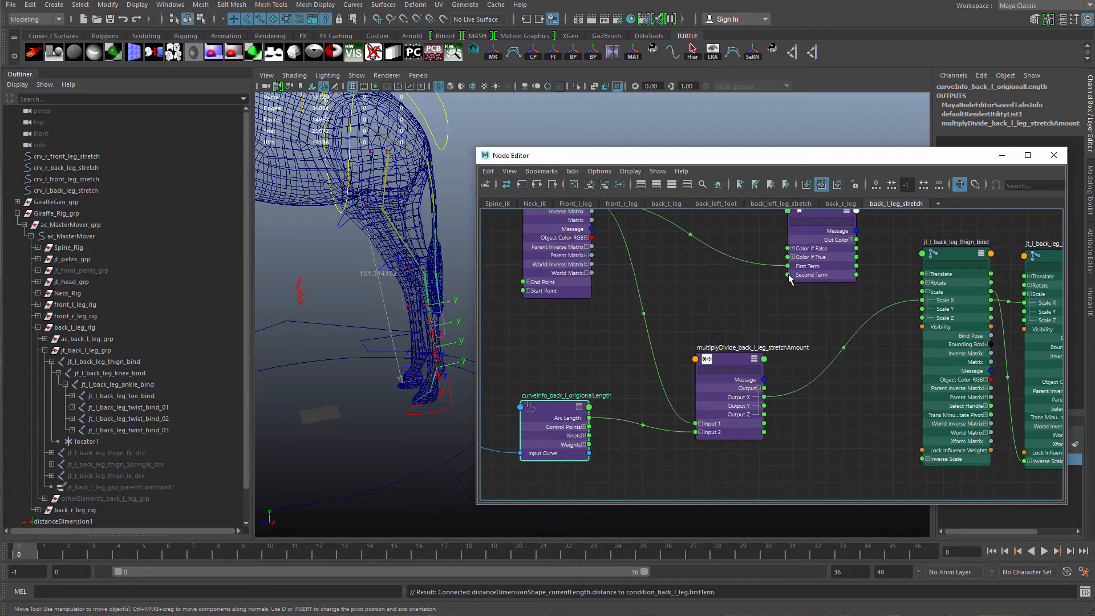
{"action": "left_click_drag", "start_coordinate": [787, 275], "coordinate": [588, 418]}
{"action": "middle_click_drag", "start_coordinate": [656, 365], "coordinate": [551, 494], "text": "alt"}
{"action": "left_click_drag", "start_coordinate": [707, 375], "coordinate": [693, 348]}
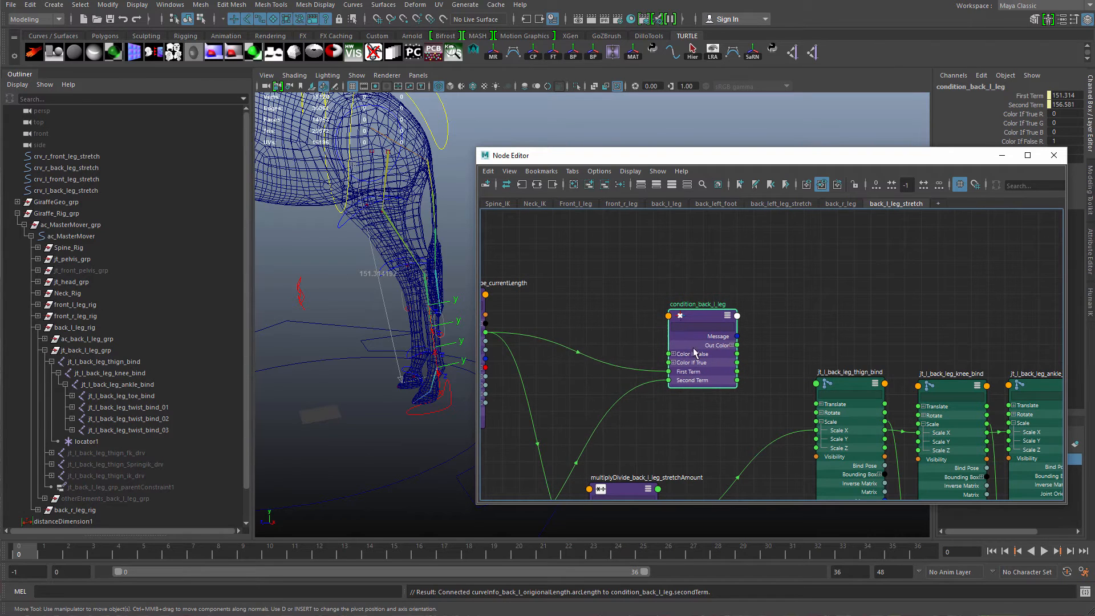
Set the condition node's Operation to Greater Than.
{"action": "left_click_drag", "start_coordinate": [889, 155], "coordinate": [748, 151]}
{"action": "key", "text": "ctrl+a"}
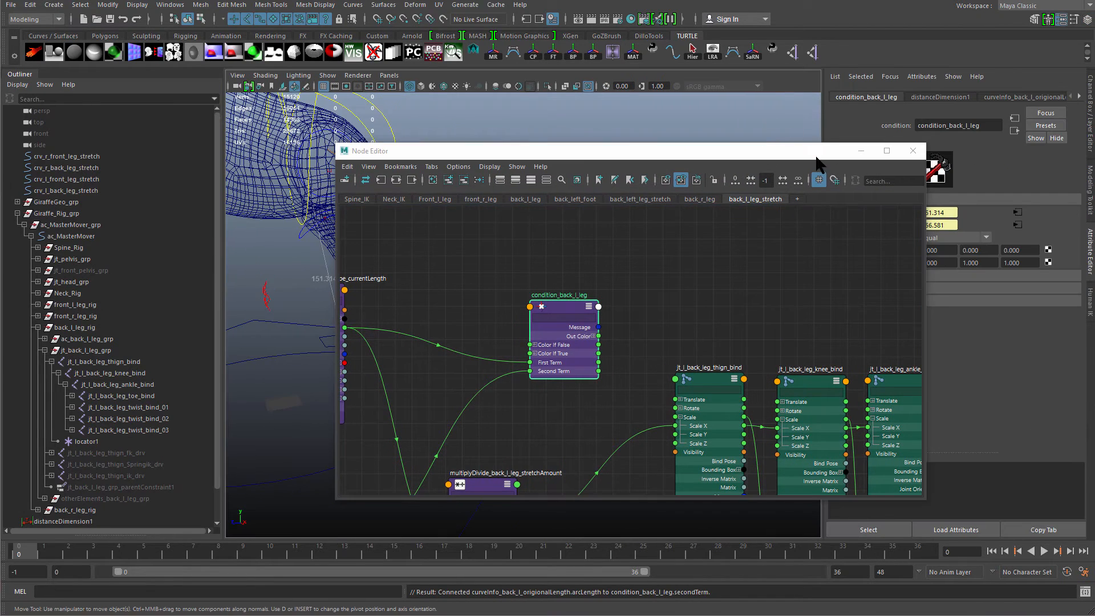
{"action": "left_click_drag", "start_coordinate": [819, 163], "coordinate": [722, 158]}
{"action": "left_click", "coordinate": [953, 237]}
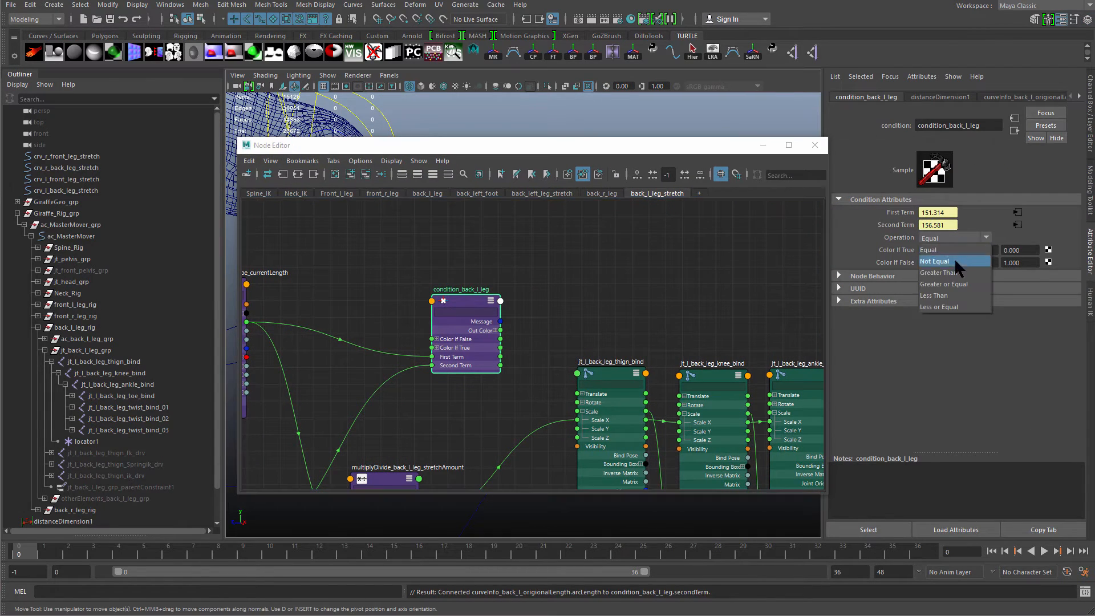
{"action": "left_click", "coordinate": [956, 273]}
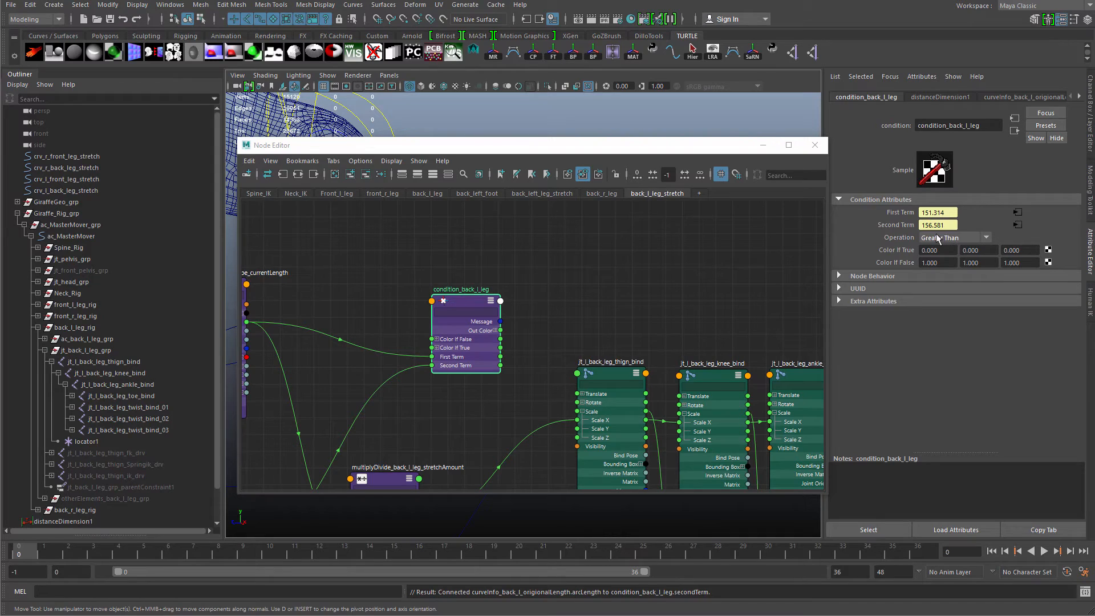
Move the back-left foot control to test how the condition's First Term changes.
{"action": "left_click_drag", "start_coordinate": [718, 150], "coordinate": [706, 364]}
{"action": "scroll", "coordinate": [536, 265], "scroll_direction": "down", "scroll_amount": 3}
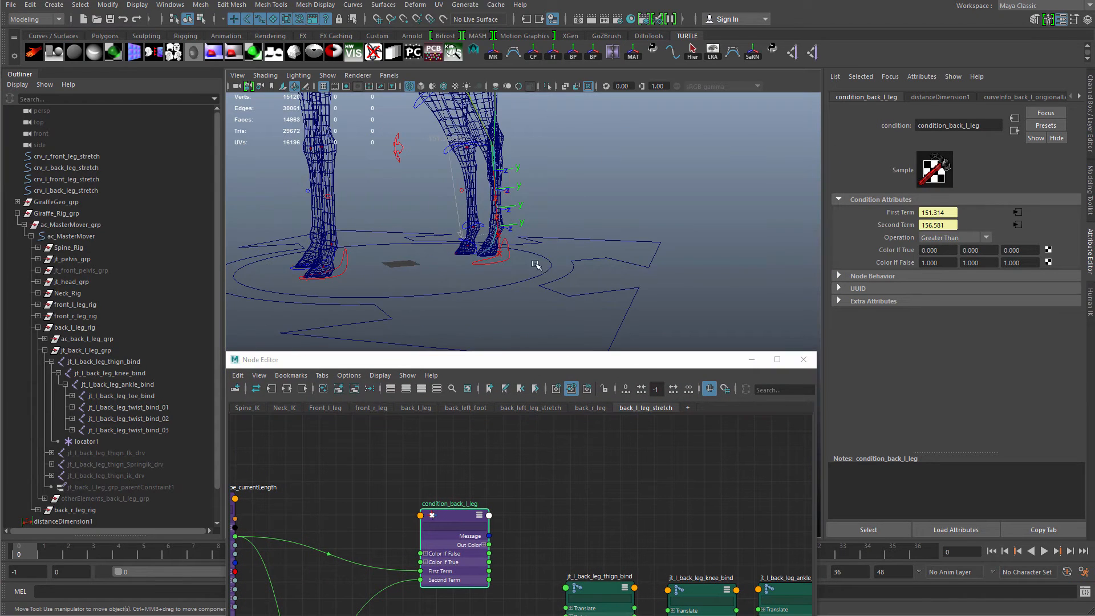
{"action": "left_click", "coordinate": [496, 261]}
{"action": "left_click_drag", "start_coordinate": [496, 262], "coordinate": [502, 321]}
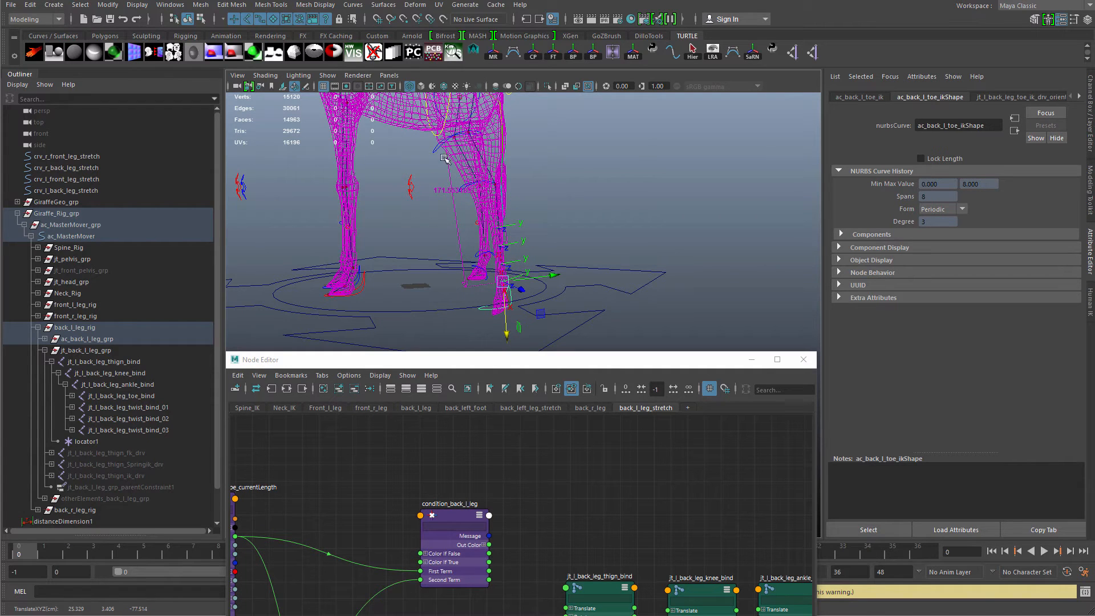
{"action": "left_click_drag", "start_coordinate": [494, 253], "coordinate": [504, 304], "text": "alt"}
{"action": "left_click_drag", "start_coordinate": [504, 361], "coordinate": [609, 134]}
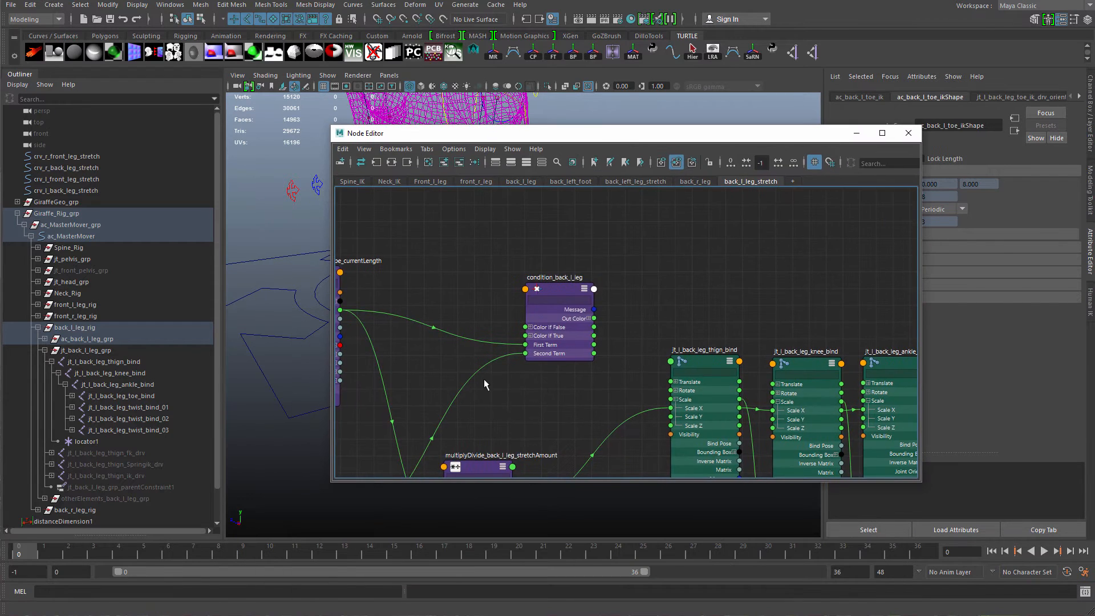
{"action": "middle_click_drag", "start_coordinate": [378, 410], "coordinate": [618, 238], "text": "alt"}
{"action": "left_click", "coordinate": [538, 390]}
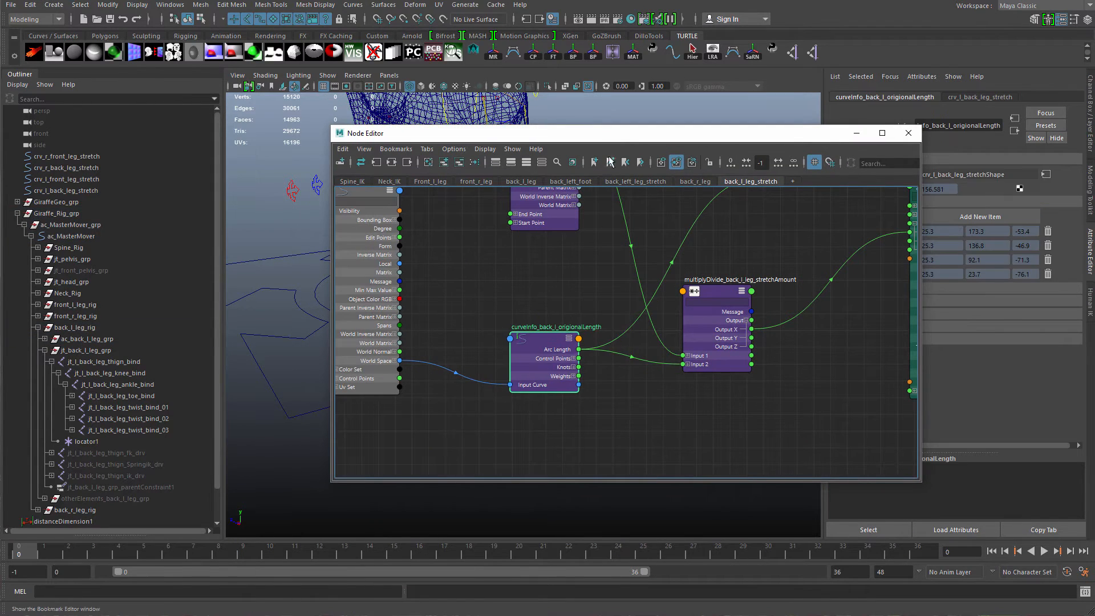
Examine the back-left stretch curve and the layout of the stretch node network.
{"action": "left_click_drag", "start_coordinate": [571, 133], "coordinate": [551, 320]}
{"action": "left_click", "coordinate": [117, 190]}
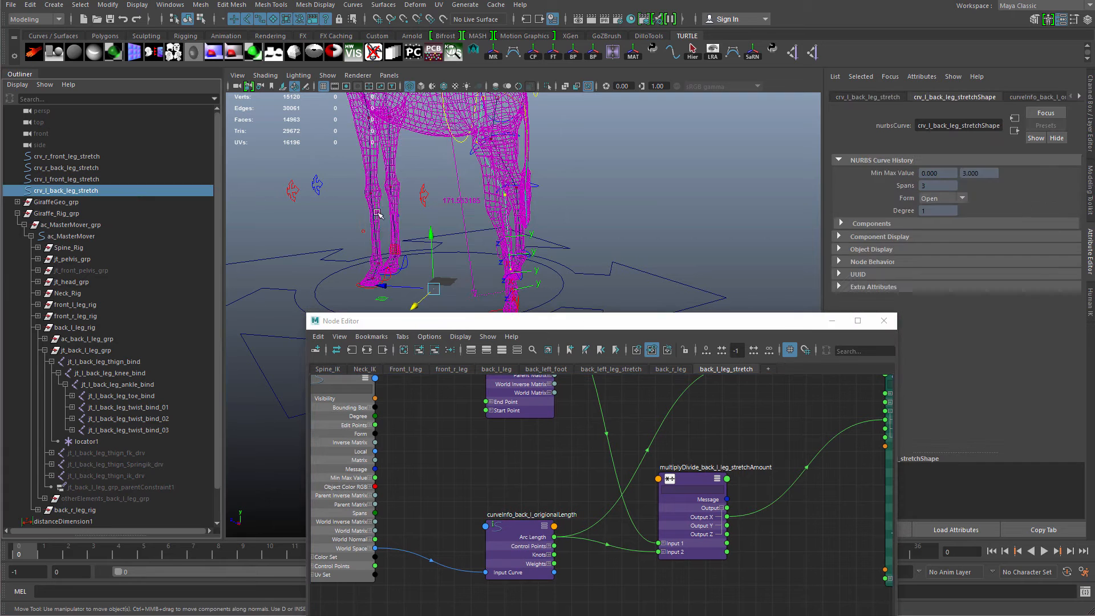
{"action": "left_click_drag", "start_coordinate": [493, 200], "coordinate": [565, 248], "text": "alt"}
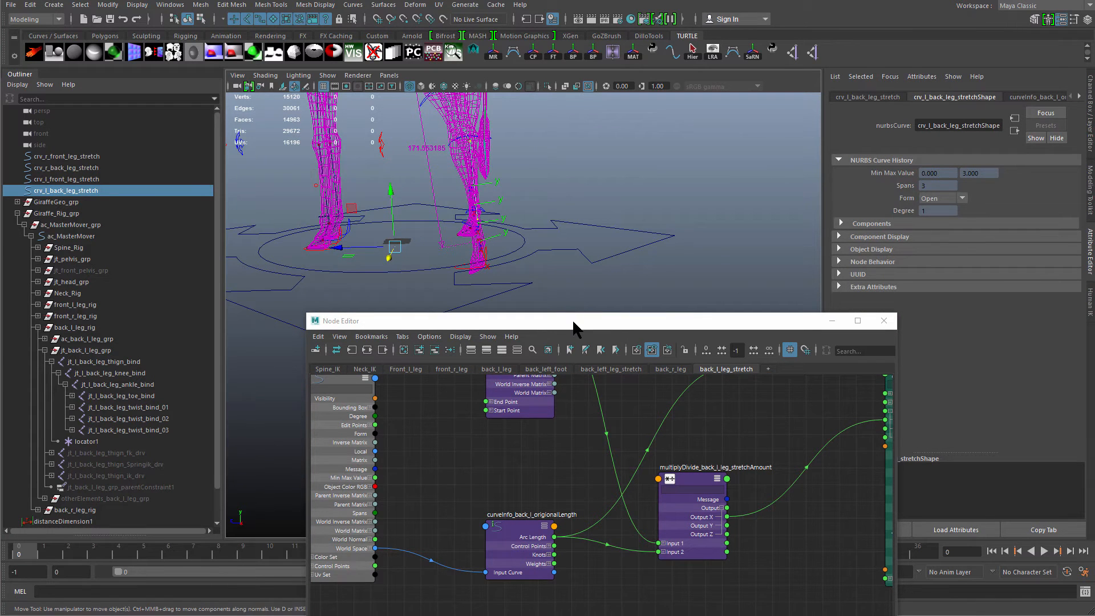
{"action": "left_click_drag", "start_coordinate": [573, 322], "coordinate": [547, 157]}
{"action": "scroll", "coordinate": [615, 284], "scroll_direction": "down", "scroll_amount": 4}
{"action": "middle_click_drag", "start_coordinate": [553, 280], "coordinate": [487, 404], "text": "alt"}
{"action": "scroll", "coordinate": [653, 371], "scroll_direction": "up", "scroll_amount": 4}
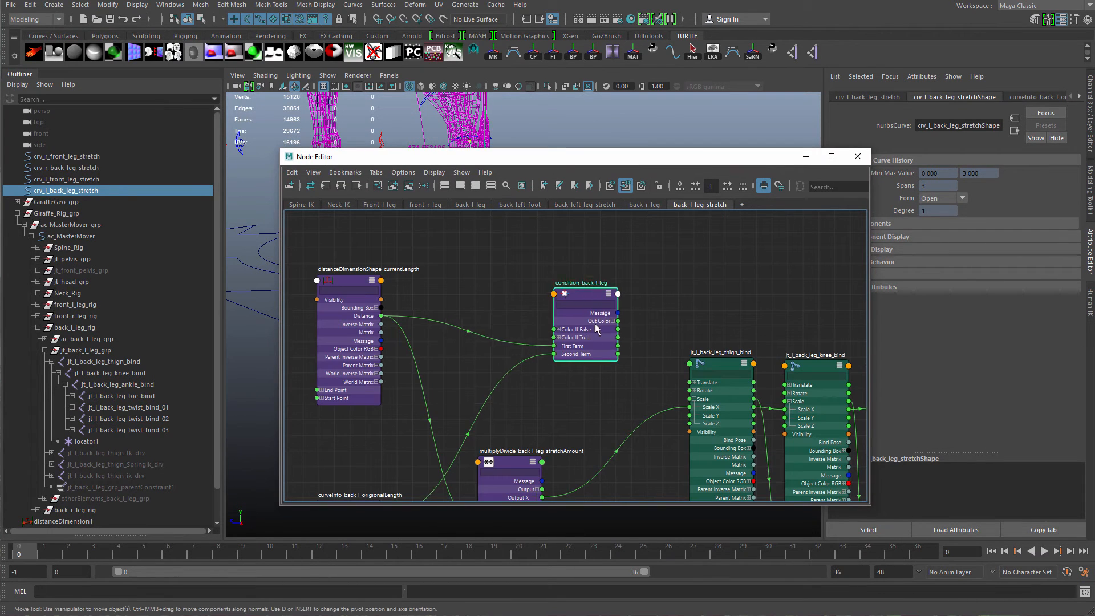
{"action": "left_click_drag", "start_coordinate": [595, 324], "coordinate": [600, 312]}
{"action": "scroll", "coordinate": [611, 316], "scroll_direction": "down", "scroll_amount": 1}
{"action": "middle_click_drag", "start_coordinate": [611, 316], "coordinate": [645, 264], "text": "alt"}
{"action": "left_click_drag", "start_coordinate": [645, 264], "coordinate": [665, 288]}
{"action": "middle_click_drag", "start_coordinate": [649, 317], "coordinate": [650, 334], "text": "alt"}
{"action": "left_click_drag", "start_coordinate": [666, 310], "coordinate": [670, 304]}
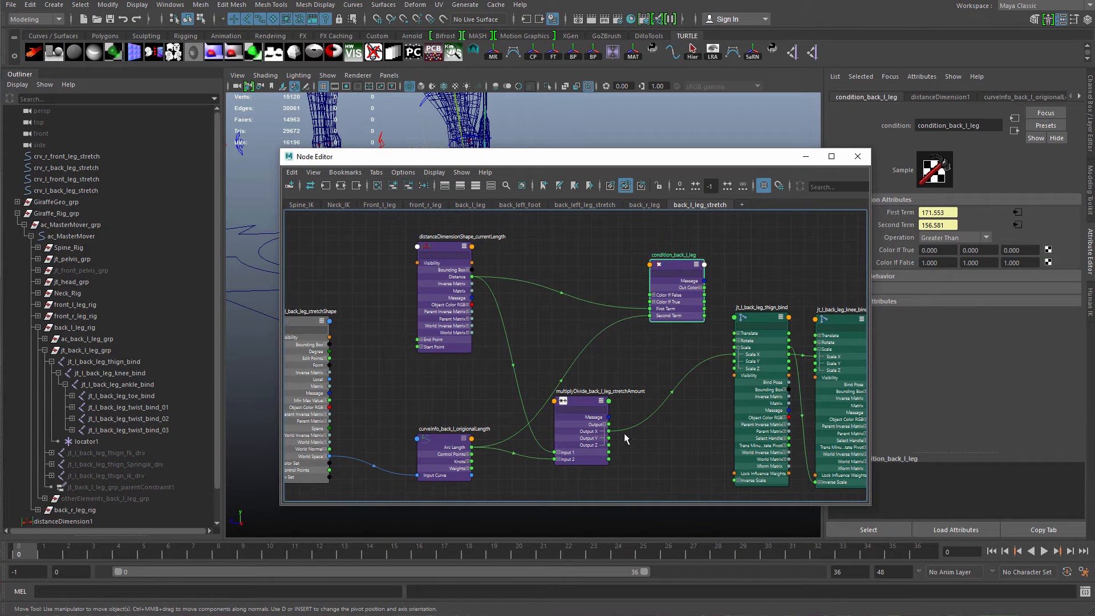
Connect the multiply-divide node's Output X to the condition's Color If True R.
{"action": "middle_click_drag", "start_coordinate": [654, 423], "coordinate": [599, 387], "text": "alt"}
{"action": "scroll", "coordinate": [600, 388], "scroll_direction": "up", "scroll_amount": 2}
{"action": "left_click_drag", "start_coordinate": [517, 409], "coordinate": [513, 404]}
{"action": "middle_click_drag", "start_coordinate": [581, 353], "coordinate": [566, 421], "text": "alt"}
{"action": "scroll", "coordinate": [569, 413], "scroll_direction": "up", "scroll_amount": 1}
{"action": "left_click", "coordinate": [585, 290]}
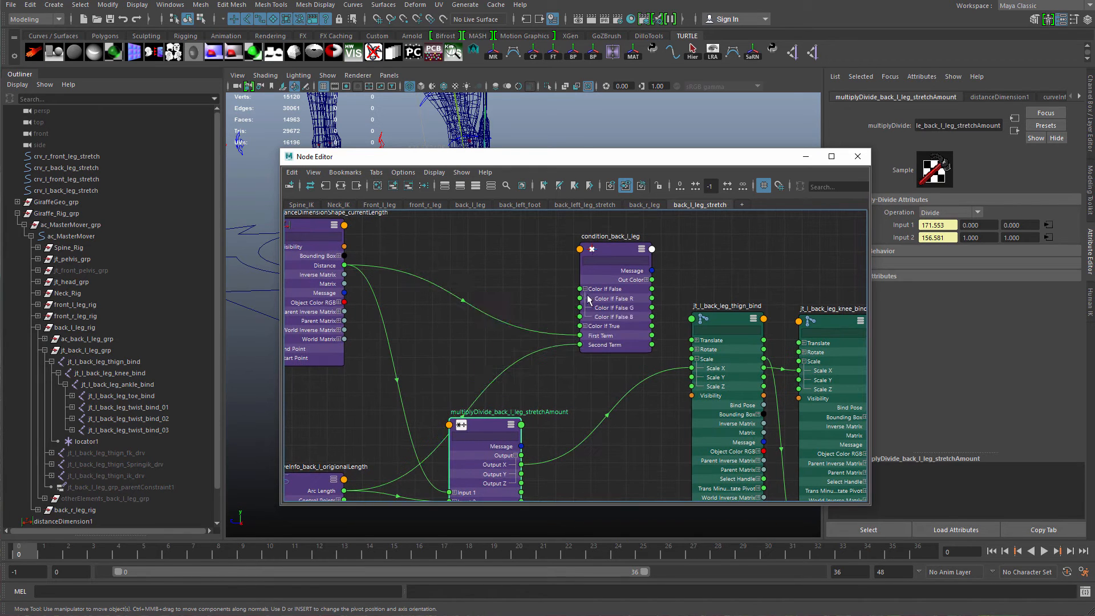
{"action": "left_click", "coordinate": [585, 326]}
{"action": "left_click_drag", "start_coordinate": [618, 301], "coordinate": [622, 260]}
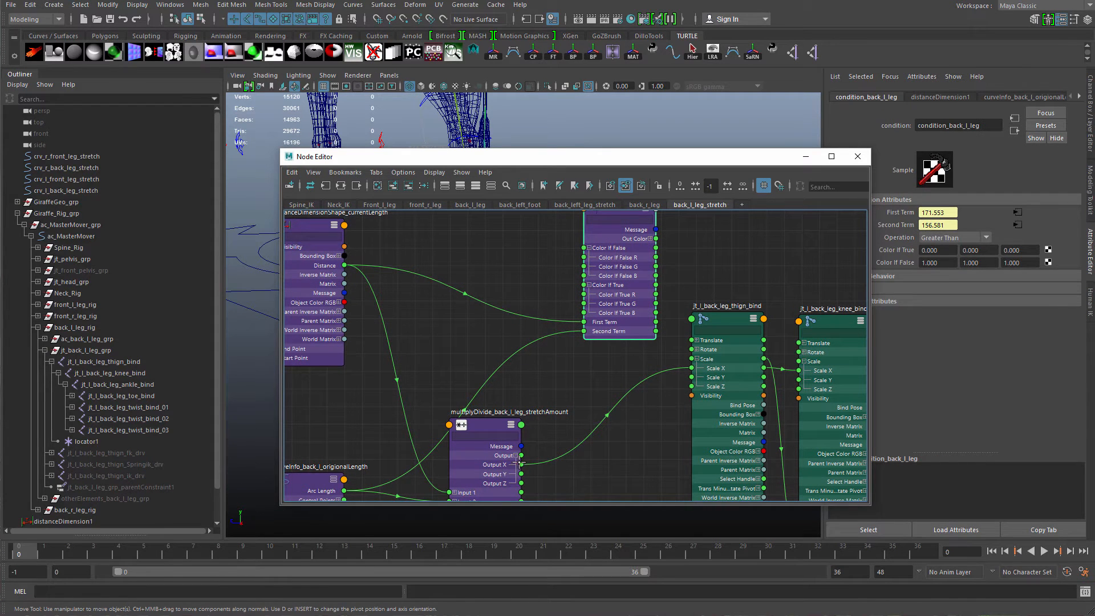
{"action": "left_click_drag", "start_coordinate": [521, 464], "coordinate": [585, 295]}
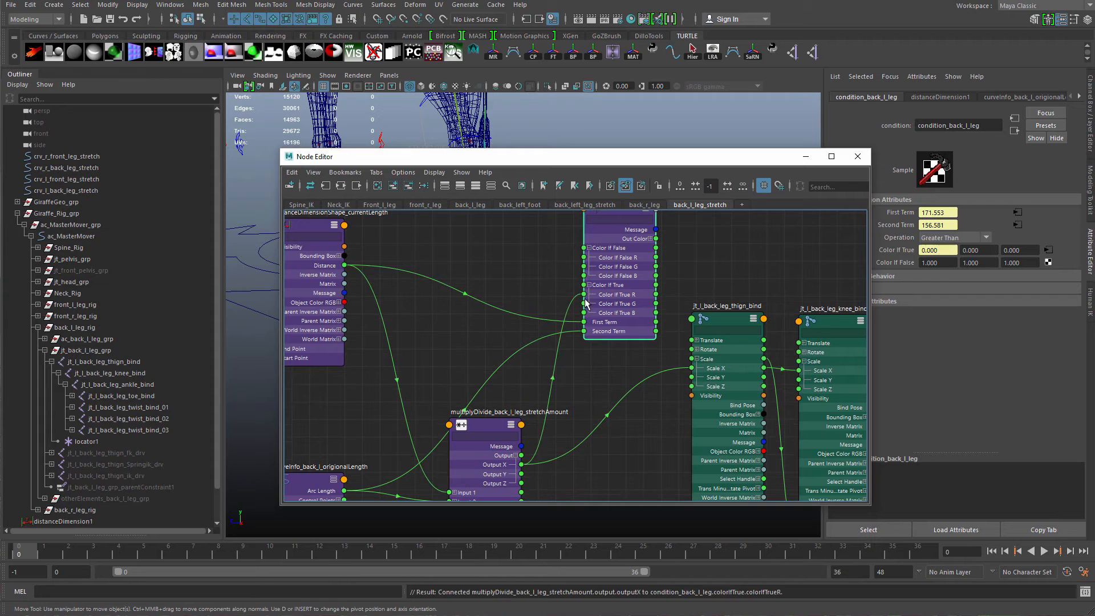
Inspect the condition node's term values and its connections to the stretch nodes.
{"action": "left_click", "coordinate": [922, 215]}
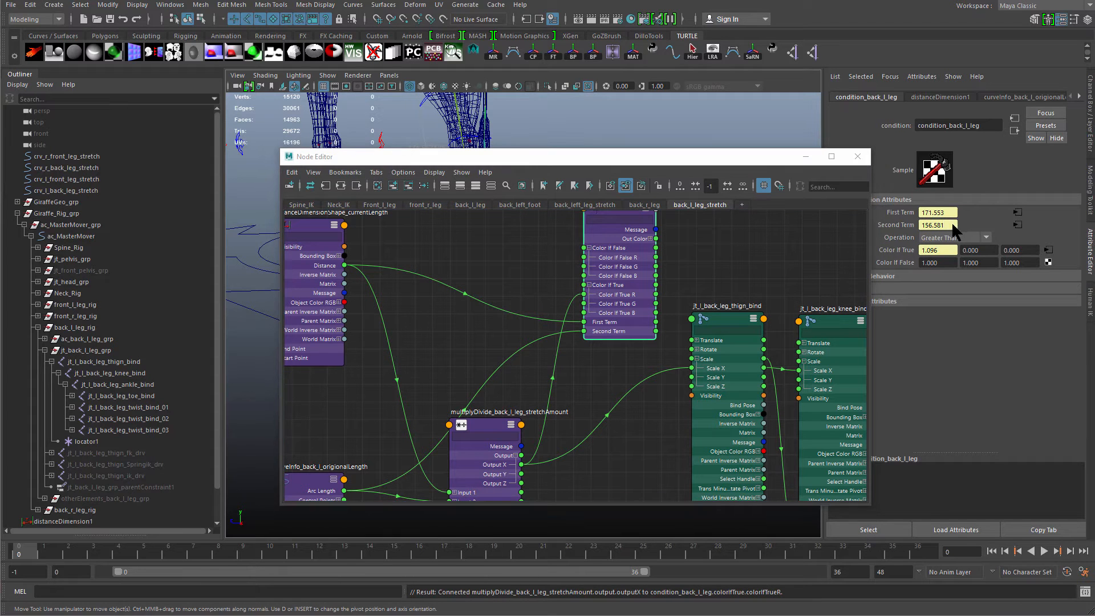
{"action": "left_click", "coordinate": [941, 213]}
{"action": "middle_click_drag", "start_coordinate": [331, 300], "coordinate": [400, 348]}
{"action": "left_click_drag", "start_coordinate": [400, 349], "coordinate": [406, 345]}
{"action": "left_click", "coordinate": [700, 321]}
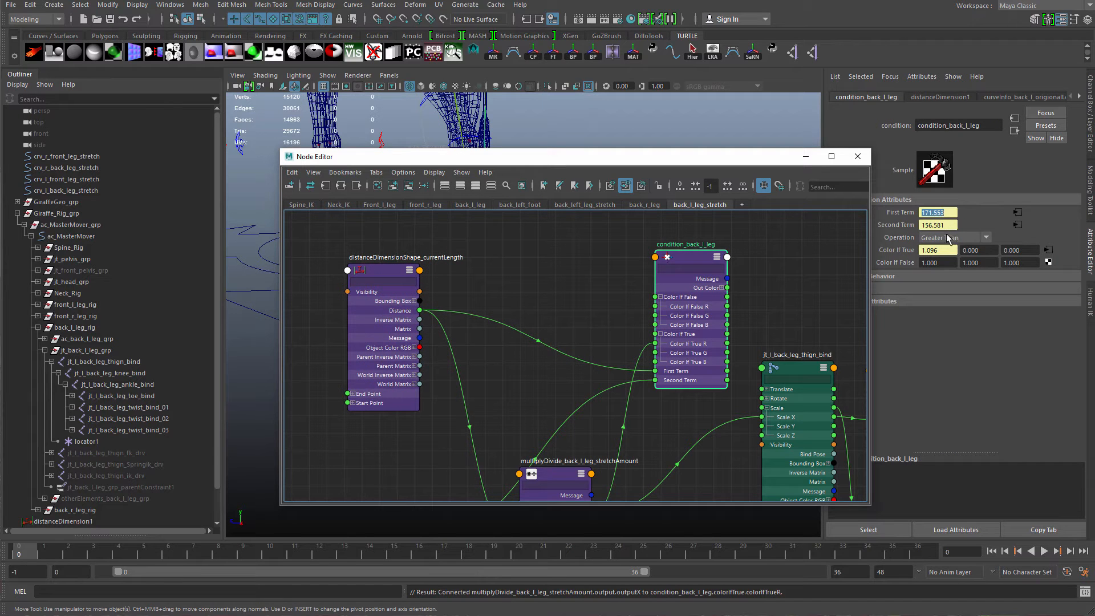
{"action": "middle_click_drag", "start_coordinate": [582, 360], "coordinate": [633, 227], "text": "alt"}
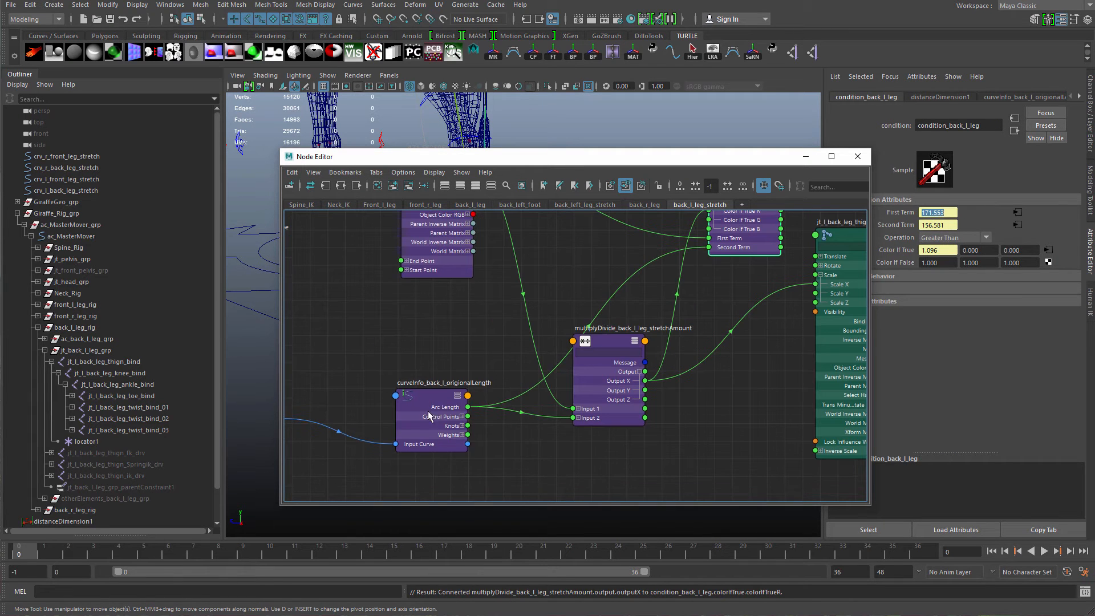
{"action": "left_click", "coordinate": [429, 411]}
{"action": "middle_click_drag", "start_coordinate": [702, 269], "coordinate": [617, 342], "text": "alt"}
{"action": "middle_click_drag", "start_coordinate": [375, 493], "coordinate": [473, 415], "text": "alt"}
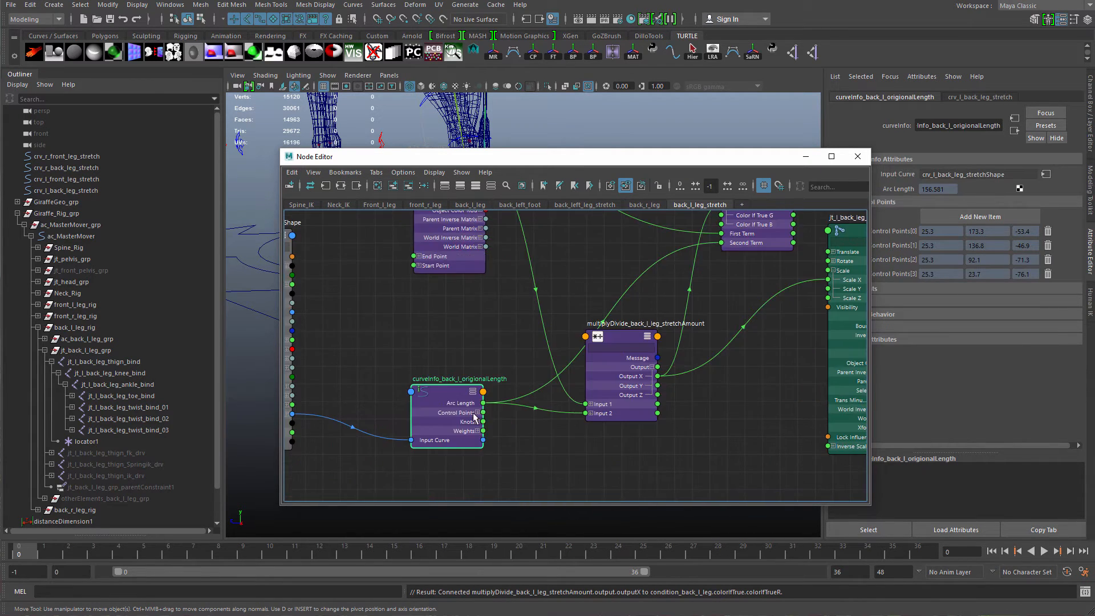
{"action": "middle_click_drag", "start_coordinate": [584, 354], "coordinate": [495, 449], "text": "alt"}
{"action": "middle_click_drag", "start_coordinate": [630, 340], "coordinate": [581, 382], "text": "alt"}
{"action": "left_click_drag", "start_coordinate": [620, 354], "coordinate": [622, 353]}
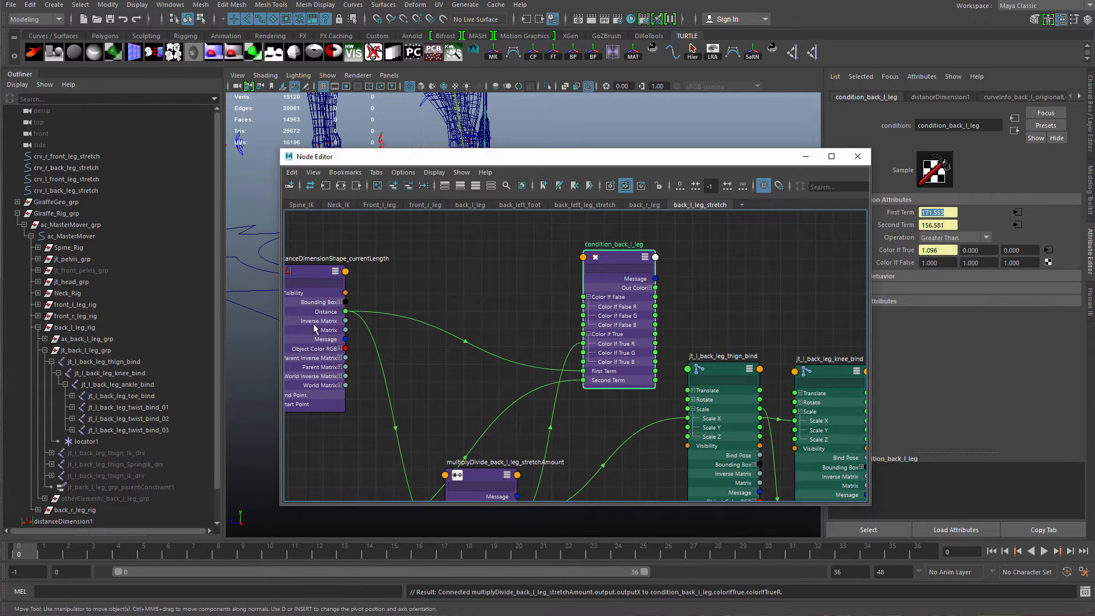
{"action": "left_click_drag", "start_coordinate": [314, 328], "coordinate": [331, 327]}
{"action": "left_click", "coordinate": [602, 321]}
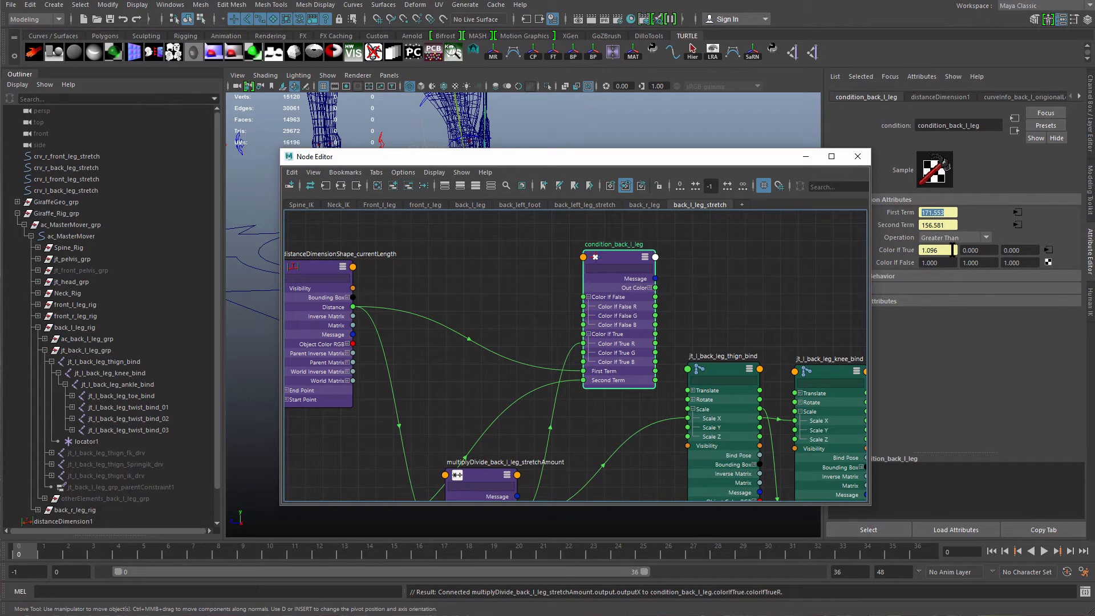
Connect the condition node's Out Color R to the back-left thigh bind joint's Scale X.
{"action": "left_click_drag", "start_coordinate": [952, 251], "coordinate": [892, 269]}
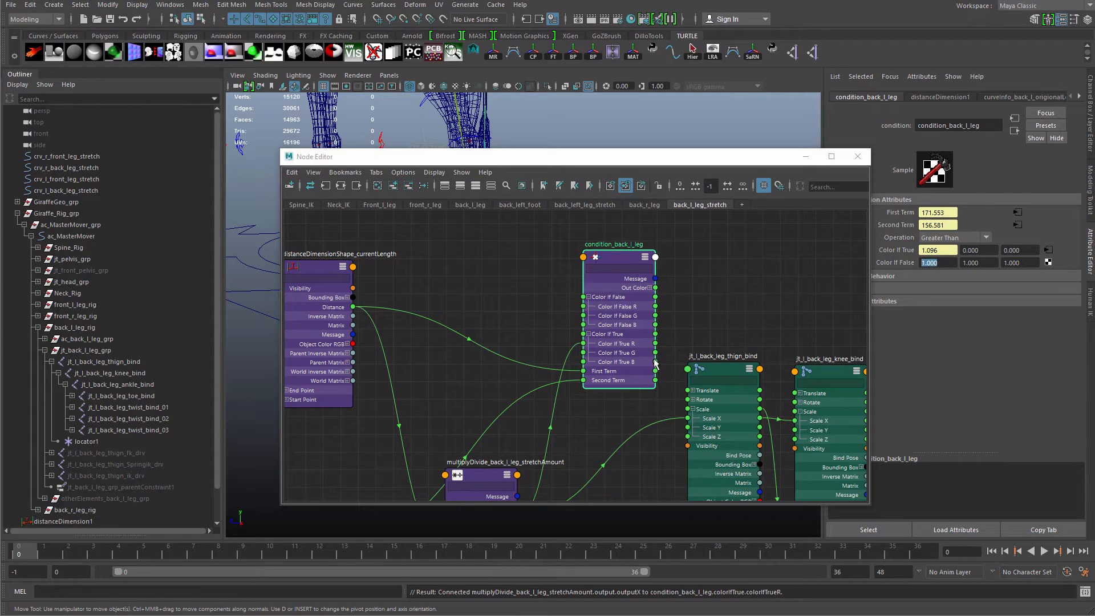
{"action": "left_click_drag", "start_coordinate": [636, 348], "coordinate": [632, 376]}
{"action": "middle_click_drag", "start_coordinate": [671, 386], "coordinate": [660, 317], "text": "alt"}
{"action": "scroll", "coordinate": [660, 317], "scroll_direction": "up", "scroll_amount": 1}
{"action": "left_click", "coordinate": [631, 243]}
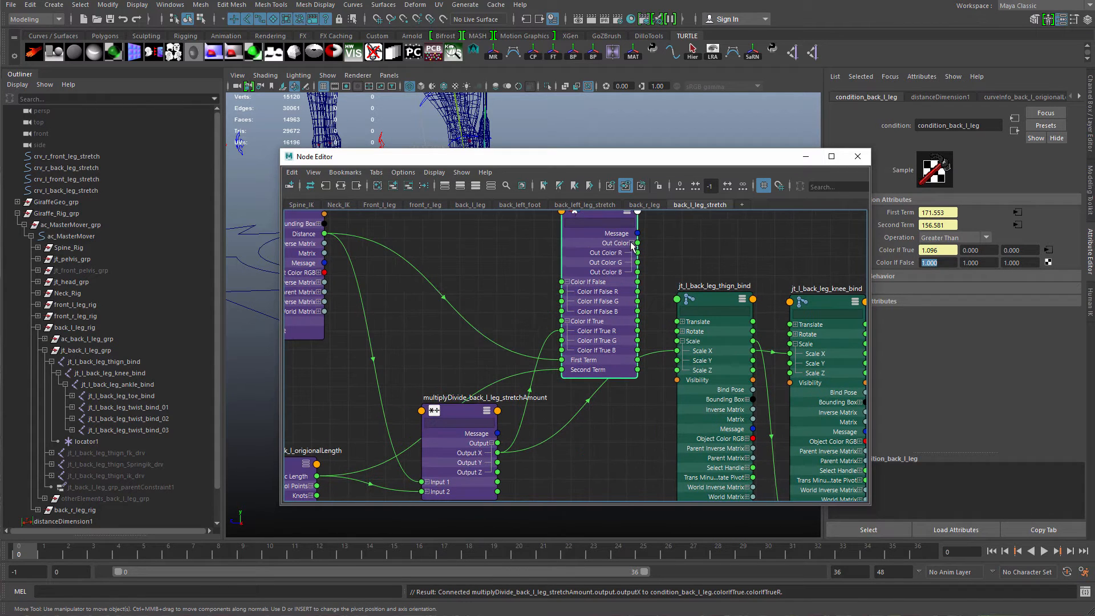
{"action": "left_click_drag", "start_coordinate": [652, 260], "coordinate": [678, 341]}
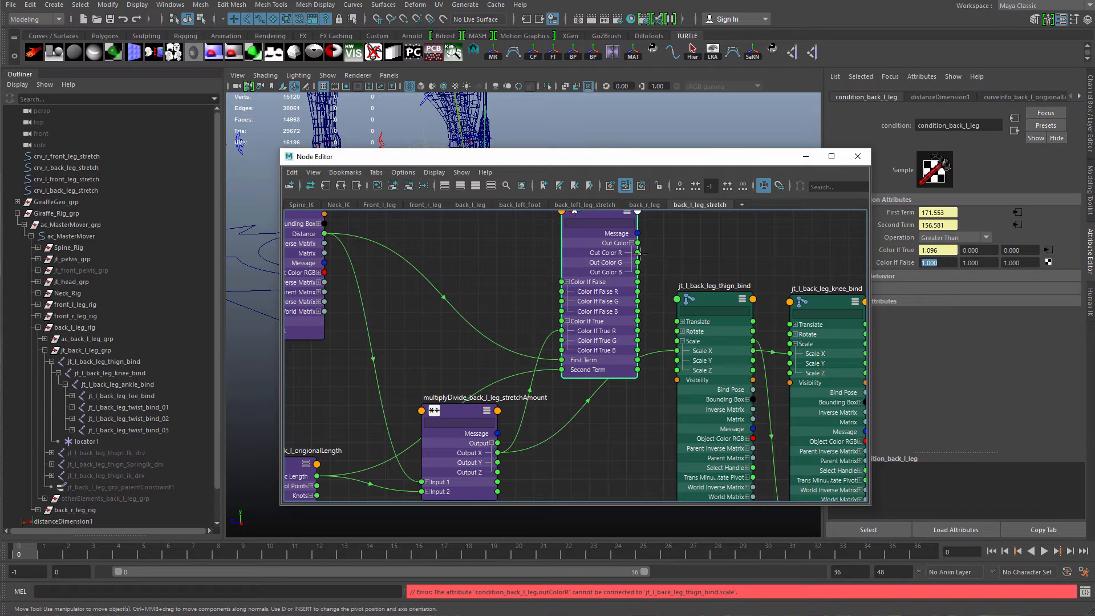
{"action": "left_click_drag", "start_coordinate": [638, 252], "coordinate": [677, 352]}
Connect the condition's Out Color R to the Scale X of the other back-left leg bind joints.
{"action": "left_click_drag", "start_coordinate": [615, 353], "coordinate": [626, 430]}
{"action": "right_click_drag", "start_coordinate": [617, 365], "coordinate": [507, 336], "text": "alt"}
{"action": "left_click_drag", "start_coordinate": [629, 160], "coordinate": [598, 405]}
{"action": "left_click_drag", "start_coordinate": [573, 313], "coordinate": [558, 289], "text": "alt"}
{"action": "middle_click_drag", "start_coordinate": [487, 223], "coordinate": [535, 327], "text": "alt"}
{"action": "left_click_drag", "start_coordinate": [535, 327], "coordinate": [556, 337], "text": "alt"}
{"action": "right_click_drag", "start_coordinate": [556, 330], "coordinate": [633, 319], "text": "alt"}
{"action": "left_click_drag", "start_coordinate": [513, 360], "coordinate": [522, 331], "text": "alt"}
Move the back-left foot control to test the stretch, then reset its translation to 0.
{"action": "left_click", "coordinate": [507, 312]}
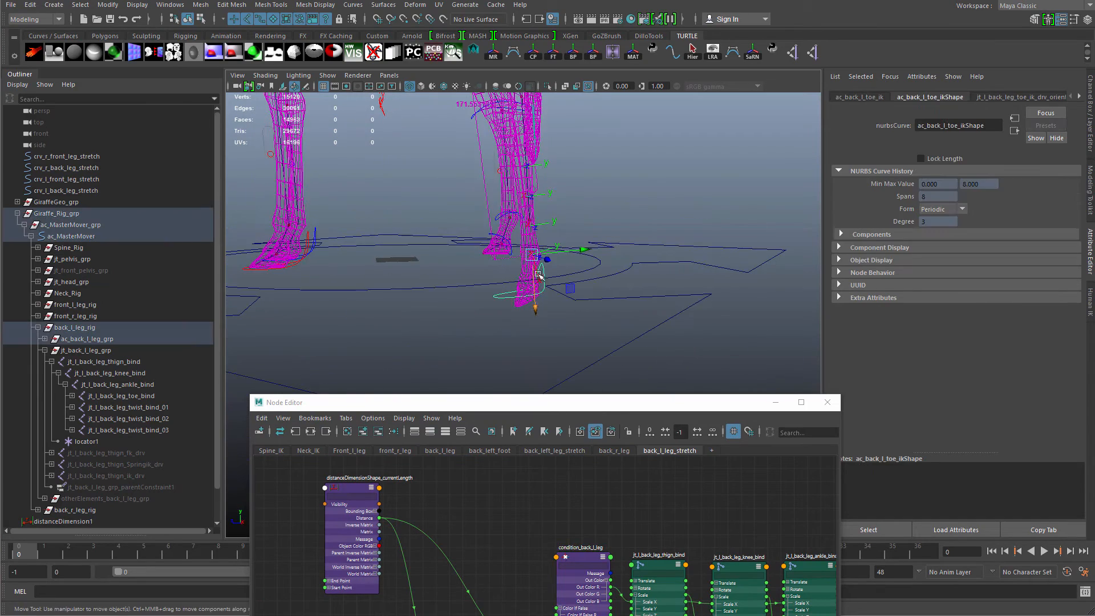
{"action": "mouse_move", "coordinate": [532, 254]}
{"action": "left_mouse_down"}
{"action": "mouse_move", "coordinate": [517, 217]}
{"action": "mouse_move", "coordinate": [512, 238]}
{"action": "mouse_move", "coordinate": [522, 238]}
{"action": "left_mouse_up"}
{"action": "key", "text": "ctrl+a"}
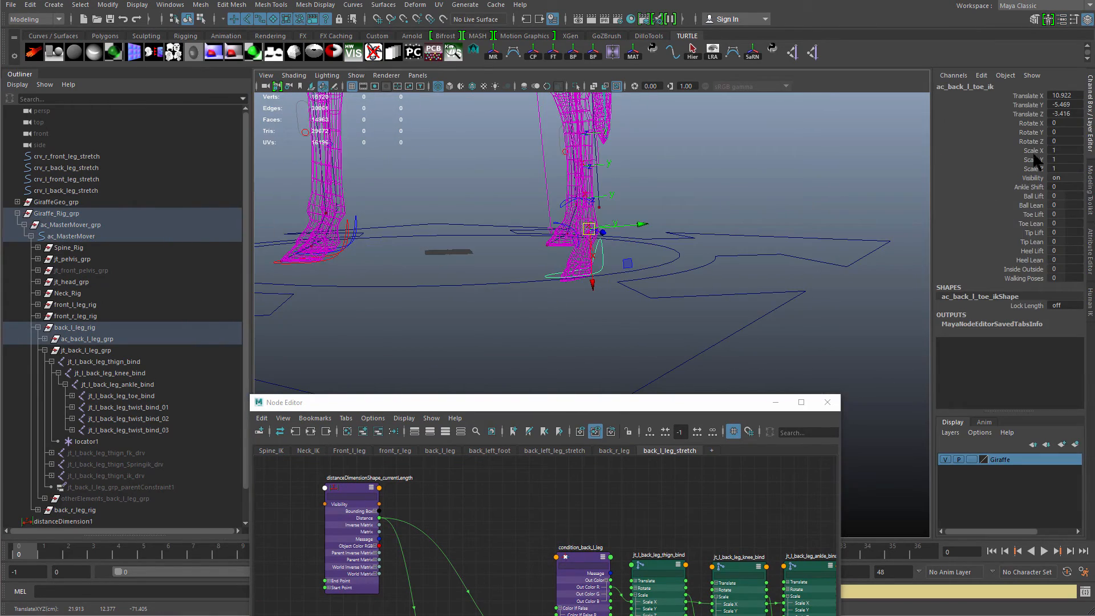
{"action": "left_click_drag", "start_coordinate": [1064, 95], "coordinate": [1064, 114]}
{"action": "key", "text": "Return"}
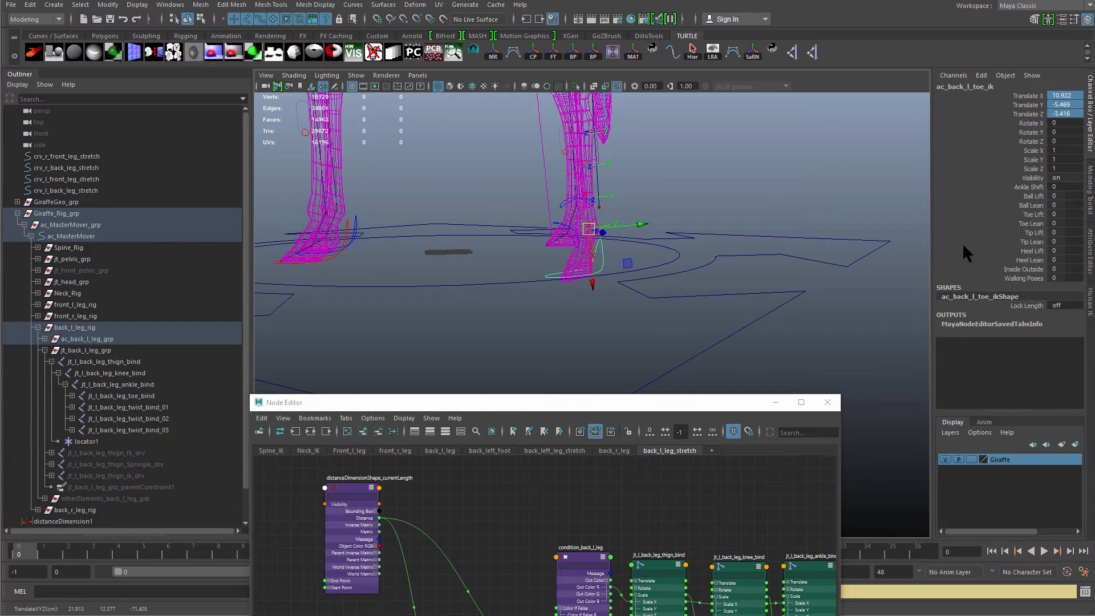
{"action": "left_click", "coordinate": [1070, 113]}
{"action": "type", "text": "10"}
{"action": "key", "text": "BackSpace"}
{"action": "key", "text": "BackSpace"}
{"action": "type", "text": "0"}
{"action": "key", "text": "Return"}
Inspect the condition node's term and color values in the attribute editor.
{"action": "left_click_drag", "start_coordinate": [662, 271], "coordinate": [541, 149], "text": "alt"}
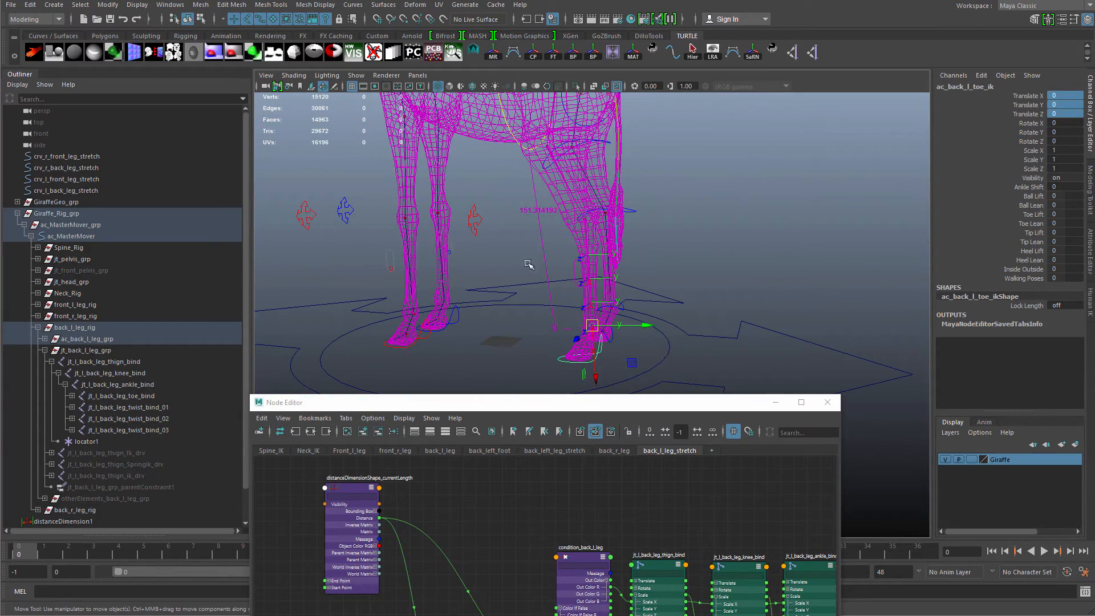
{"action": "left_click_drag", "start_coordinate": [530, 306], "coordinate": [546, 330], "text": "alt"}
{"action": "left_click_drag", "start_coordinate": [550, 405], "coordinate": [717, 210]}
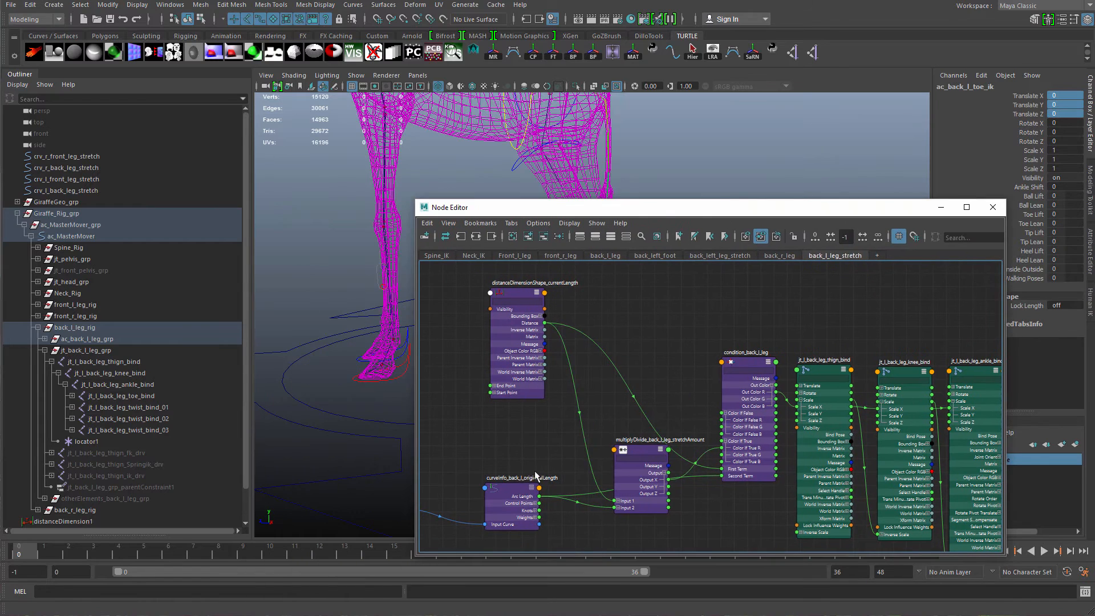
{"action": "left_click", "coordinate": [535, 478]}
{"action": "left_click", "coordinate": [754, 408]}
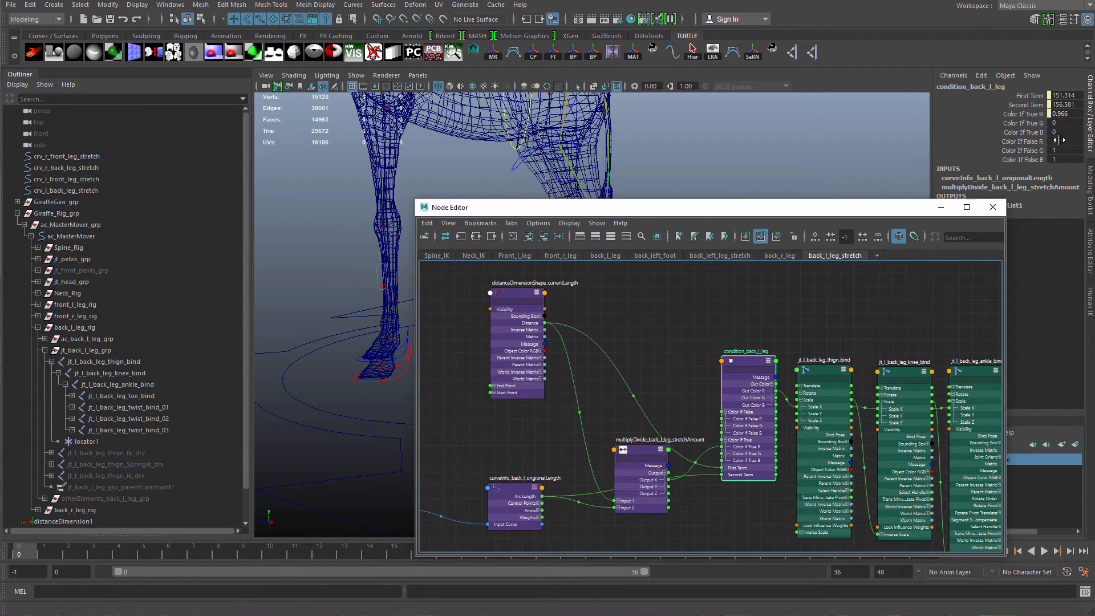
{"action": "left_click_drag", "start_coordinate": [769, 399], "coordinate": [790, 332]}
{"action": "left_click_drag", "start_coordinate": [752, 390], "coordinate": [757, 378]}
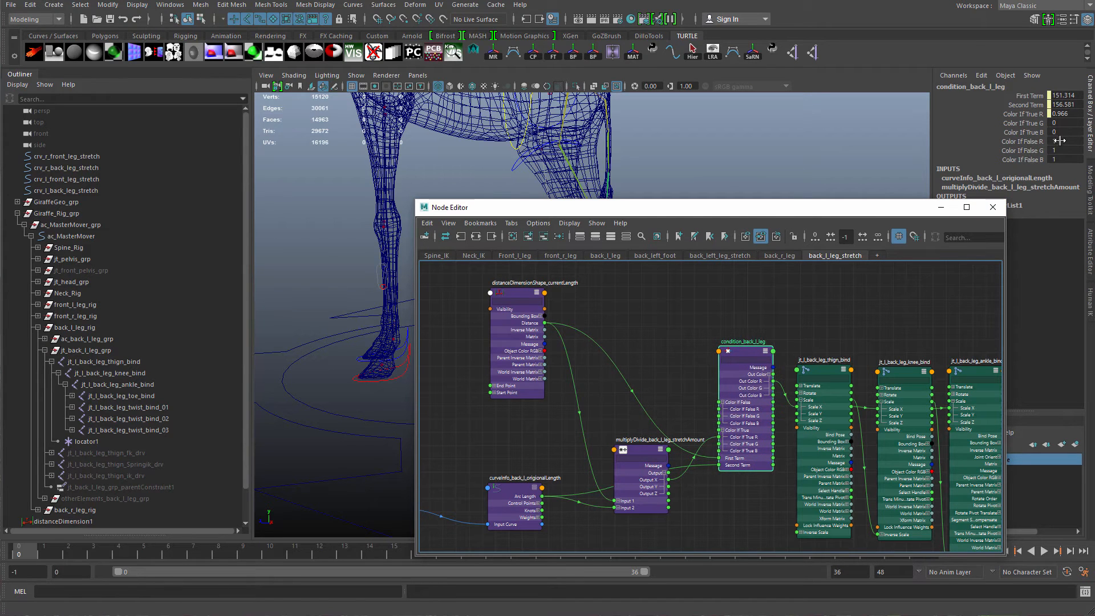
{"action": "left_click_drag", "start_coordinate": [731, 426], "coordinate": [724, 422]}
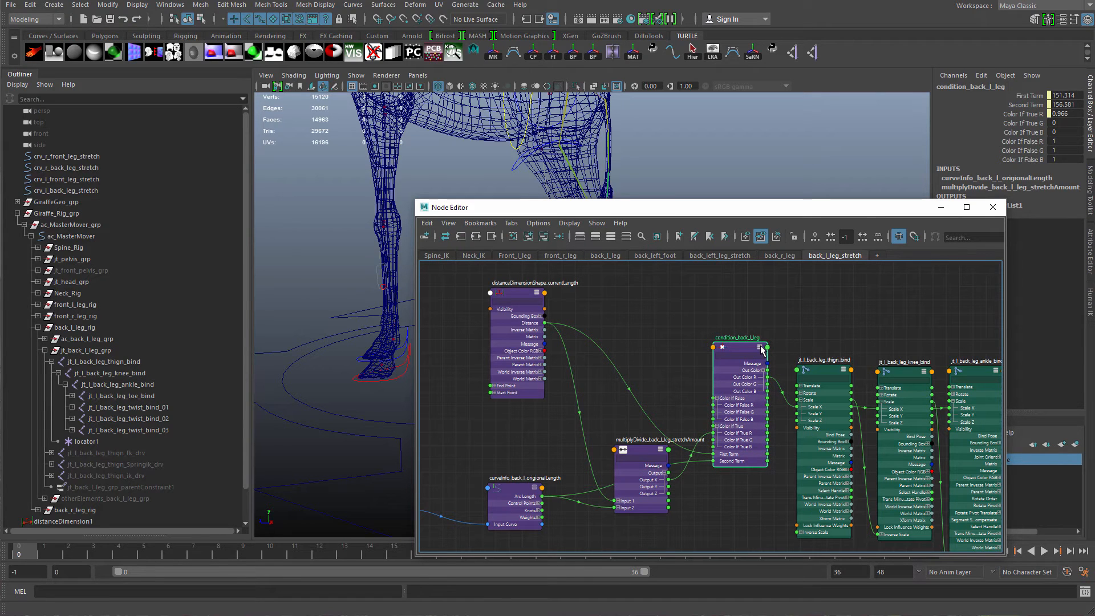
{"action": "key", "text": "ctrl+a"}
{"action": "left_click_drag", "start_coordinate": [858, 210], "coordinate": [608, 195]}
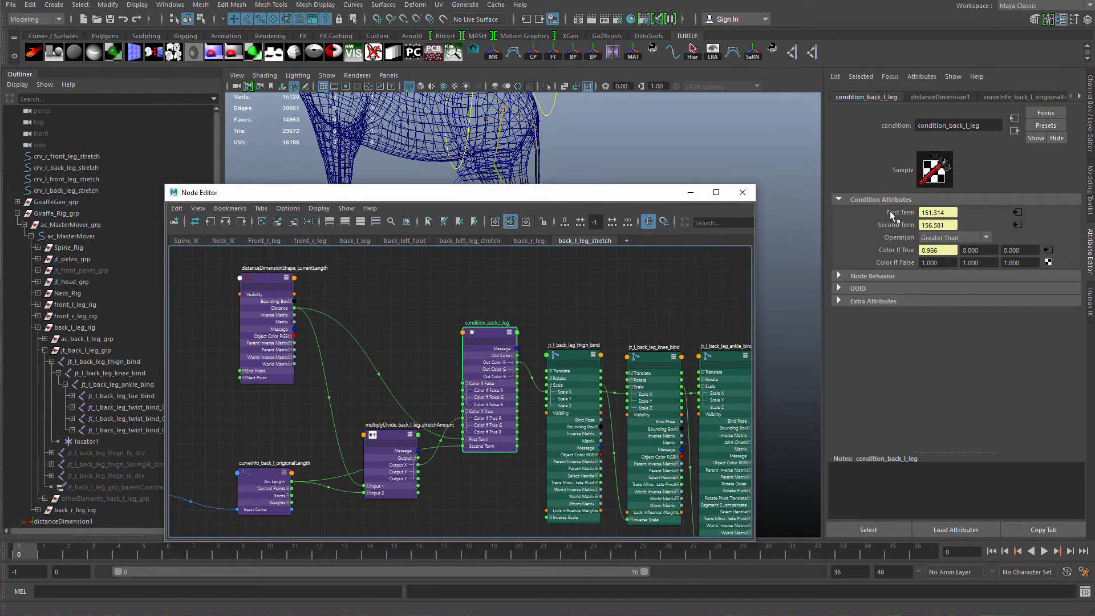
{"action": "left_click_drag", "start_coordinate": [945, 211], "coordinate": [920, 232]}
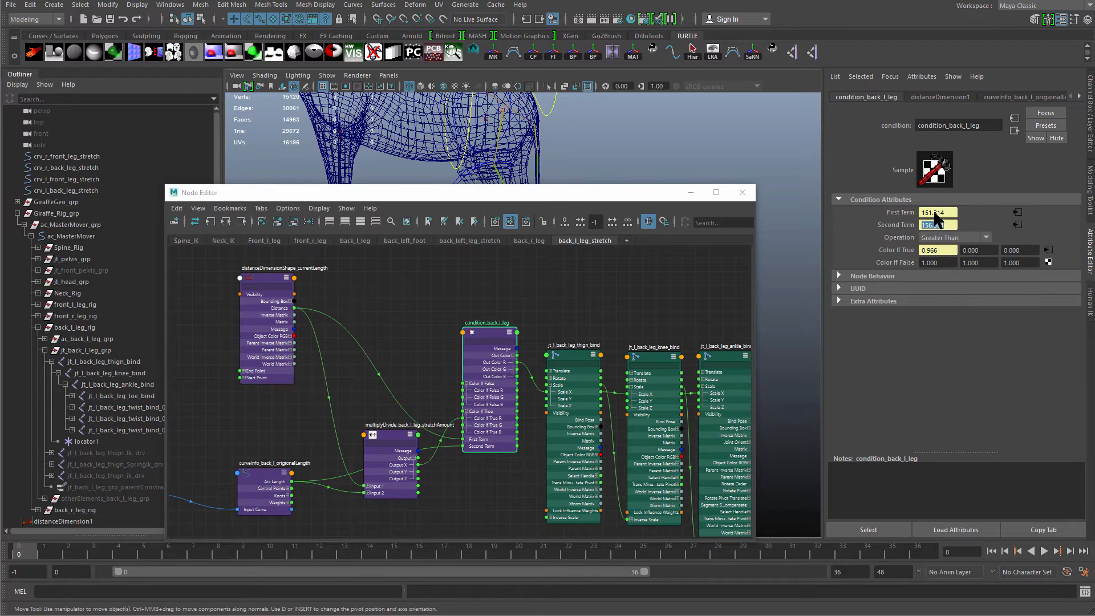
{"action": "left_click_drag", "start_coordinate": [946, 262], "coordinate": [918, 263]}
{"action": "left_click_drag", "start_coordinate": [944, 250], "coordinate": [920, 250]}
Examine the whole back-left stretch network in the node editor, including the toe bind joint.
{"action": "scroll", "coordinate": [591, 422], "scroll_direction": "up", "scroll_amount": 3}
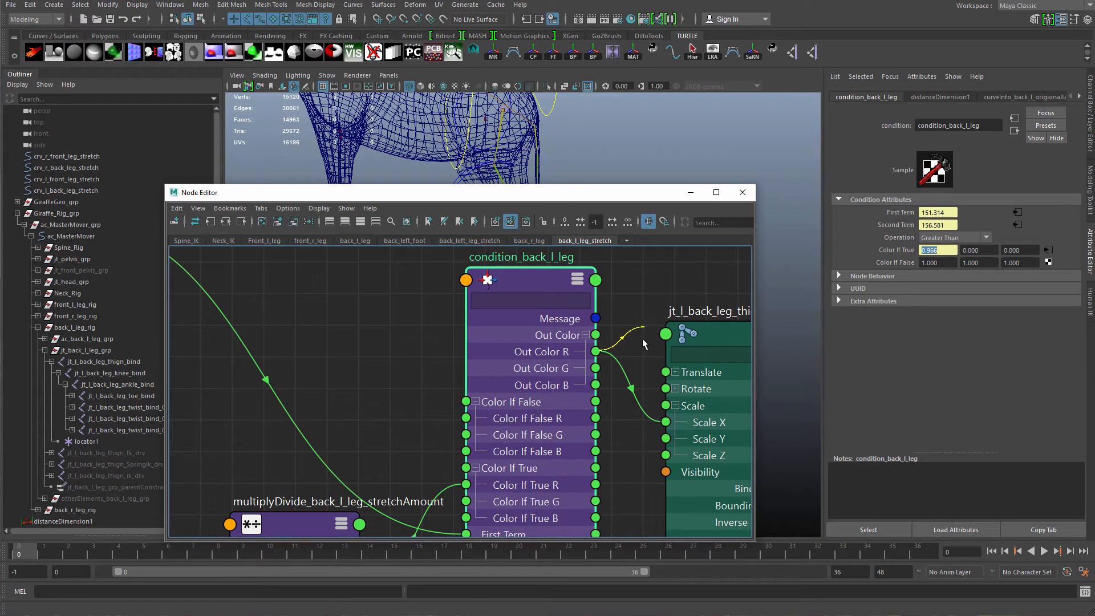
{"action": "scroll", "coordinate": [548, 365], "scroll_direction": "down", "scroll_amount": 5}
{"action": "left_click_drag", "start_coordinate": [230, 276], "coordinate": [470, 467]}
{"action": "left_click_drag", "start_coordinate": [460, 414], "coordinate": [424, 445]}
{"action": "left_click_drag", "start_coordinate": [517, 390], "coordinate": [498, 405]}
{"action": "left_click_drag", "start_coordinate": [572, 412], "coordinate": [650, 411]}
{"action": "left_click_drag", "start_coordinate": [704, 408], "coordinate": [700, 408]}
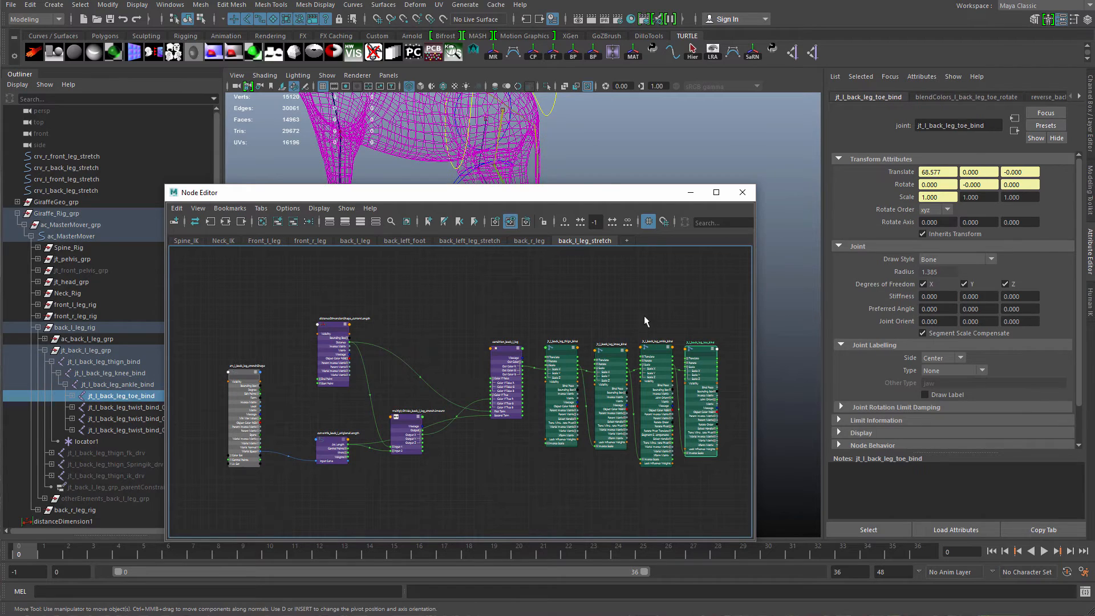
Select the back-left foot control and reset its translation to 0.
{"action": "left_click", "coordinate": [599, 173]}
{"action": "left_click_drag", "start_coordinate": [609, 192], "coordinate": [639, 373]}
{"action": "middle_click_drag", "start_coordinate": [605, 356], "coordinate": [596, 301], "text": "alt"}
{"action": "mouse_move", "coordinate": [597, 301]}
{"action": "left_mouse_down", "text": "alt"}
{"action": "mouse_move", "coordinate": [577, 298]}
{"action": "mouse_move", "coordinate": [544, 257]}
{"action": "mouse_move", "coordinate": [548, 234]}
{"action": "mouse_move", "coordinate": [549, 357]}
{"action": "left_mouse_up", "text": "alt"}
{"action": "left_click", "coordinate": [554, 294]}
{"action": "right_click_drag", "start_coordinate": [597, 309], "coordinate": [516, 310], "text": "alt"}
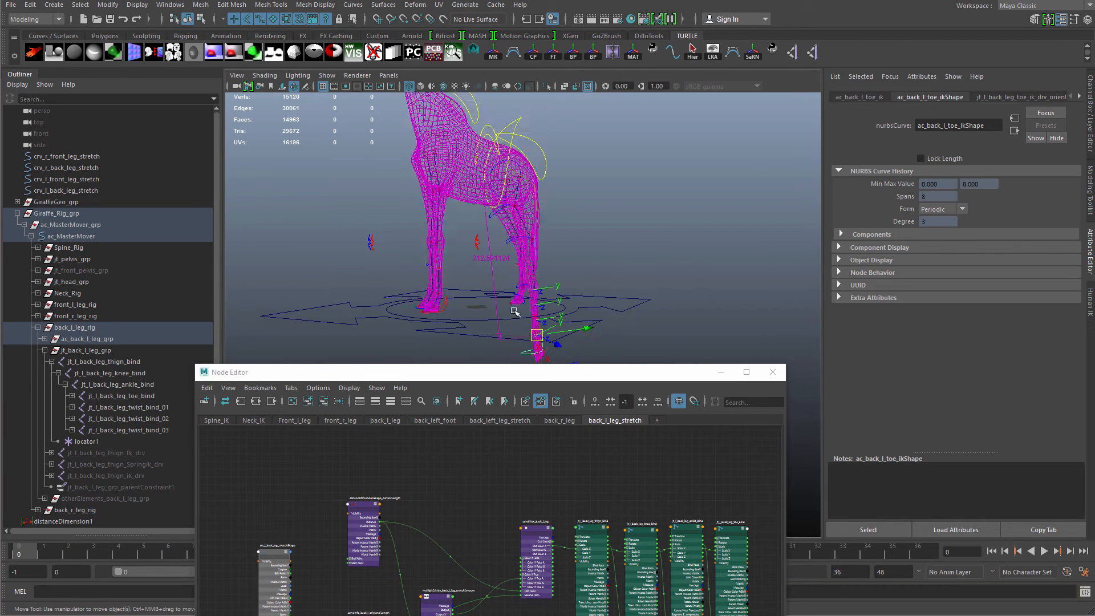
{"action": "key", "text": "5"}
{"action": "mouse_move", "coordinate": [527, 293]}
{"action": "left_mouse_down", "text": "alt"}
{"action": "mouse_move", "coordinate": [569, 234]}
{"action": "mouse_move", "coordinate": [530, 352]}
{"action": "mouse_move", "coordinate": [515, 285]}
{"action": "mouse_move", "coordinate": [527, 219]}
{"action": "left_mouse_up", "text": "alt"}
{"action": "key", "text": "ctrl+z"}
{"action": "key", "text": "ctrl+a"}
{"action": "left_click_drag", "start_coordinate": [1064, 96], "coordinate": [1069, 114]}
{"action": "type", "text": "0"}
{"action": "key", "text": "Return"}
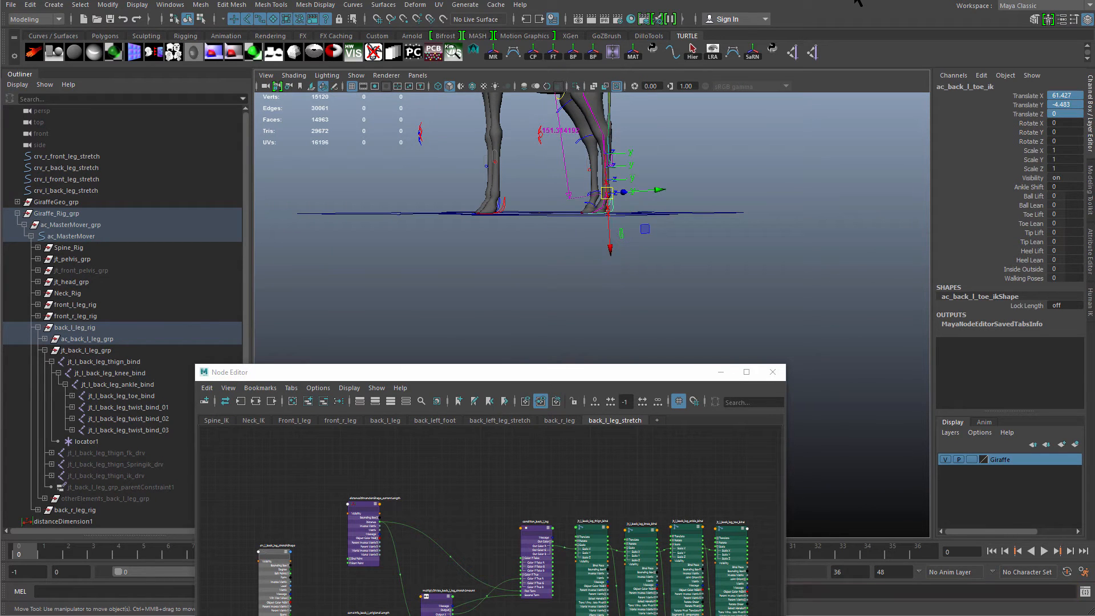
Move the back-left foot control upward to test the leg joints stretching.
{"action": "left_click_drag", "start_coordinate": [614, 375], "coordinate": [672, 132]}
{"action": "middle_click_drag", "start_coordinate": [598, 347], "coordinate": [401, 326], "text": "alt"}
{"action": "left_click_drag", "start_coordinate": [666, 293], "coordinate": [438, 415]}
{"action": "left_click_drag", "start_coordinate": [562, 341], "coordinate": [732, 333]}
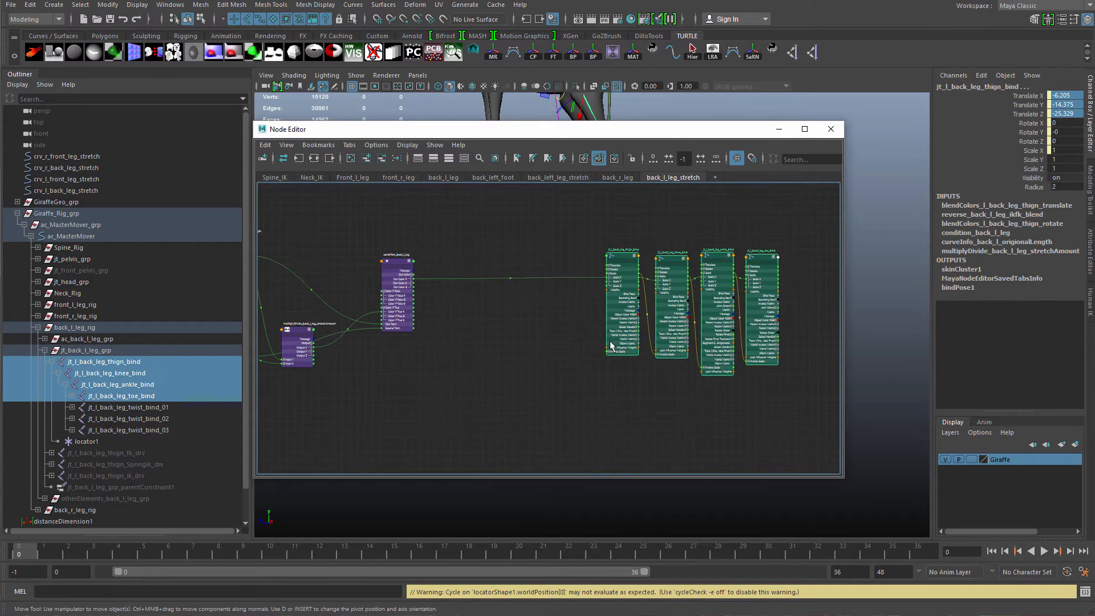
Create a multiplyDivide node in the node editor beside the condition node.
{"action": "scroll", "coordinate": [507, 392], "scroll_direction": "up", "scroll_amount": 3}
{"action": "middle_click_drag", "start_coordinate": [506, 391], "coordinate": [518, 510], "text": "alt"}
{"action": "left_click_drag", "start_coordinate": [729, 384], "coordinate": [621, 392]}
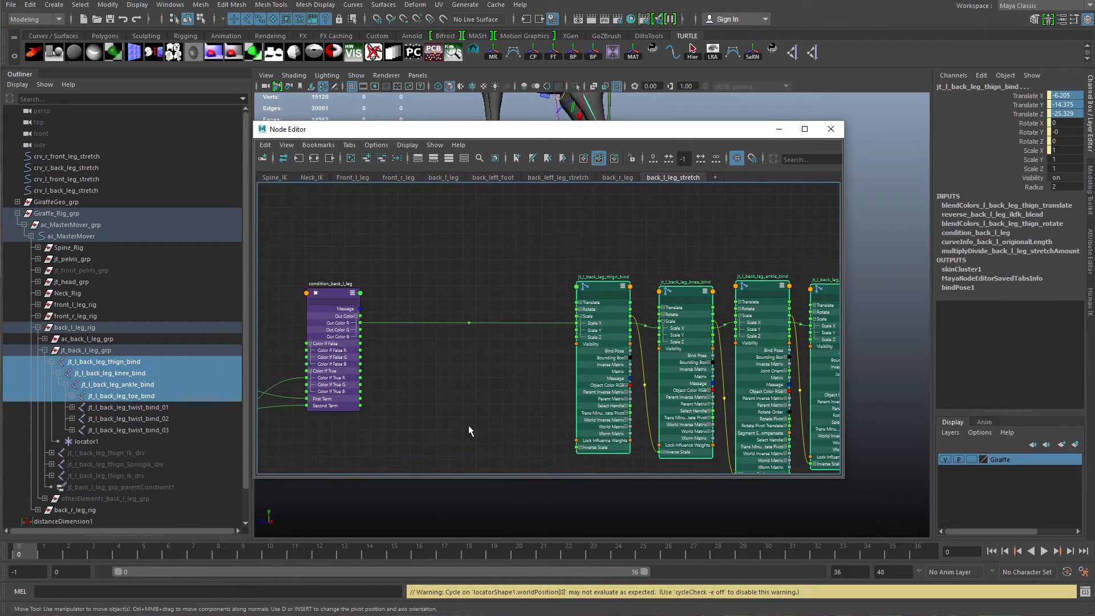
{"action": "middle_click_drag", "start_coordinate": [470, 397], "coordinate": [540, 380], "text": "alt"}
{"action": "left_click", "coordinate": [527, 381]}
{"action": "key", "text": "Tab"}
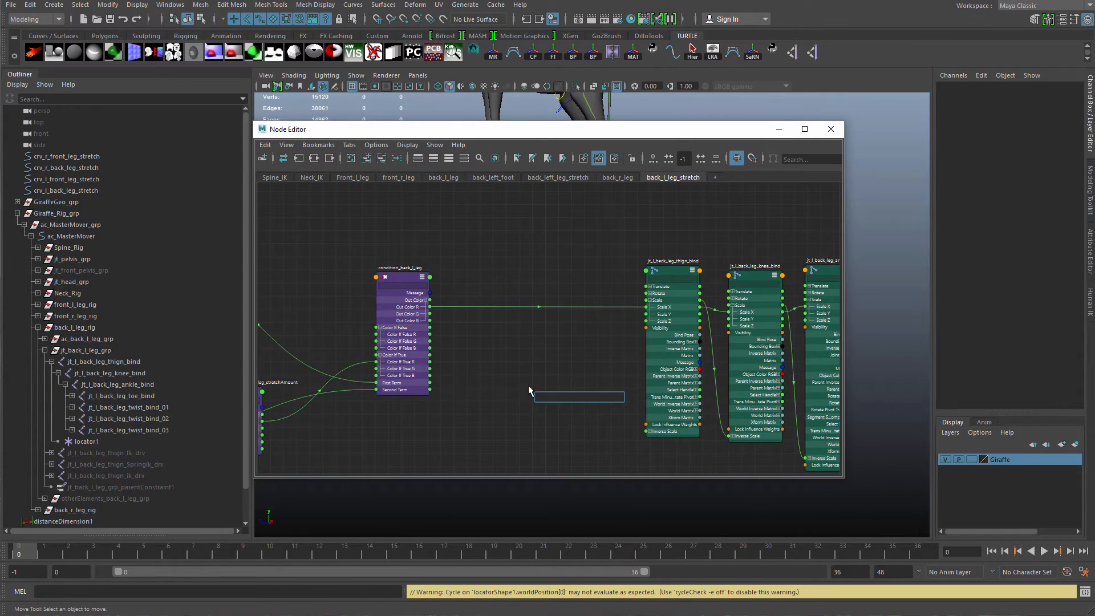
{"action": "type", "text": "mu"}
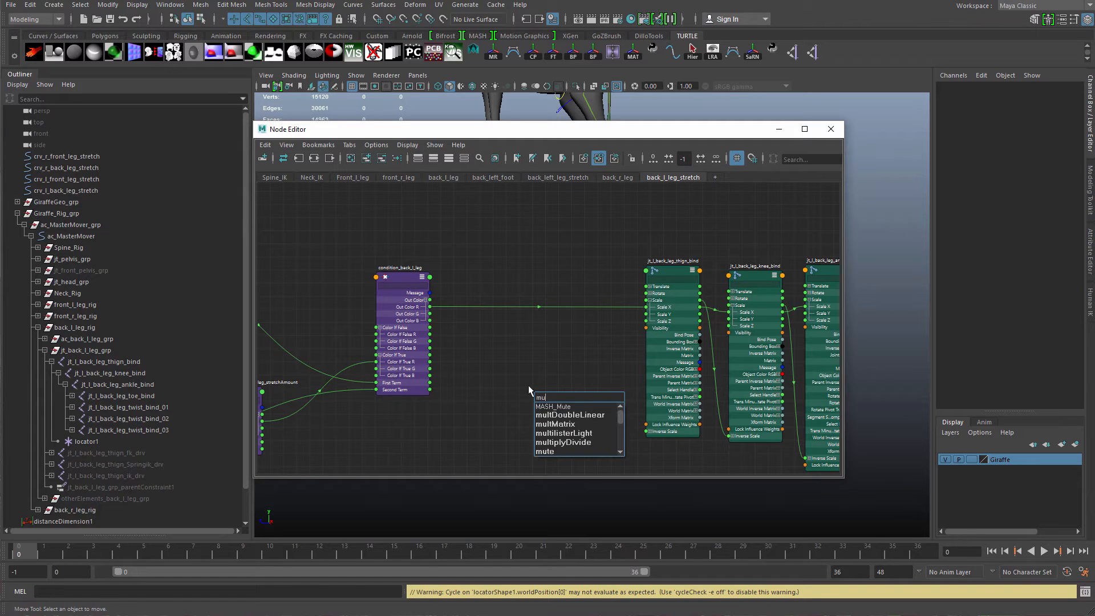
{"action": "key", "text": "Down"}
{"action": "key", "text": "Down"}
{"action": "key", "text": "Down"}
{"action": "key", "text": "Down"}
{"action": "key", "text": "Down"}
{"action": "key", "text": "Return"}
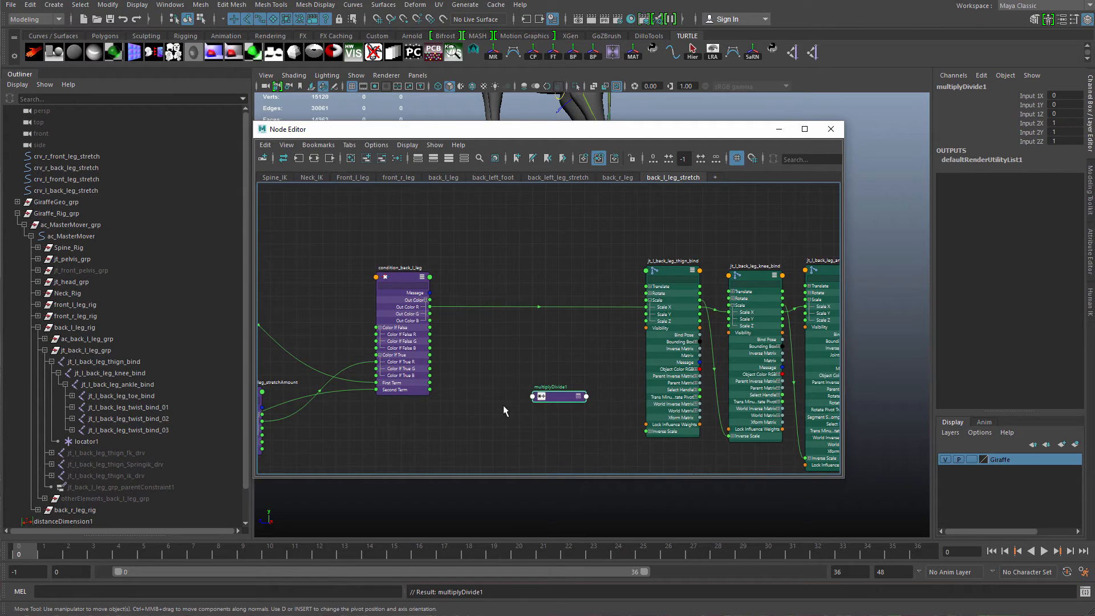
Rename the new node multiplyDivide_stetch_amount_sqrt.
{"action": "scroll", "coordinate": [503, 404], "scroll_direction": "up", "scroll_amount": 3}
{"action": "left_click_drag", "start_coordinate": [588, 394], "coordinate": [525, 379]}
{"action": "double_click", "coordinate": [524, 363]}
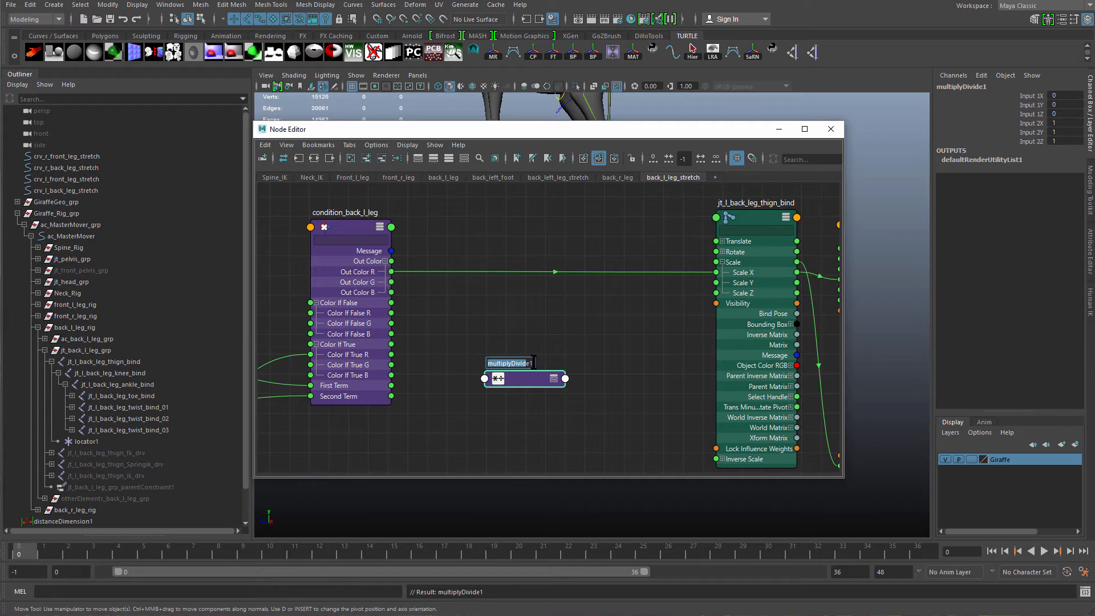
{"action": "left_click", "coordinate": [533, 363]}
{"action": "key", "text": "BackSpace"}
{"action": "type", "text": "_stet"}
{"action": "type", "text": "ch_amount_"}
{"action": "type", "text": "sqrt"}
{"action": "key", "text": "Return"}
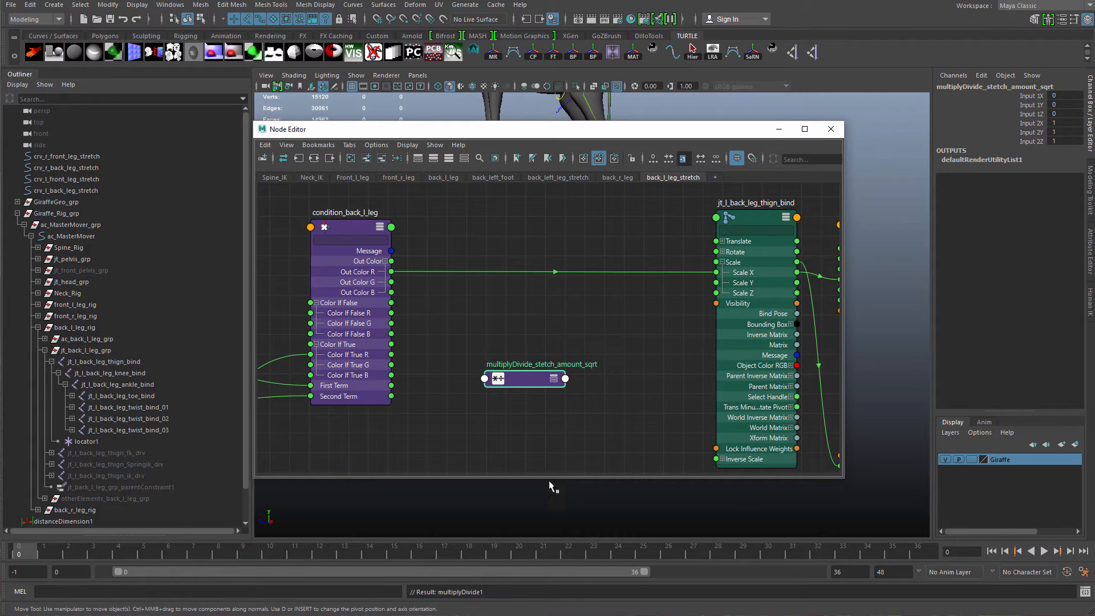
Duplicate the multiplyDivide_stetch_amount_sqrt node and start renaming the copy.
{"action": "left_click_drag", "start_coordinate": [525, 386], "coordinate": [490, 351]}
{"action": "key", "text": "ctrl+d"}
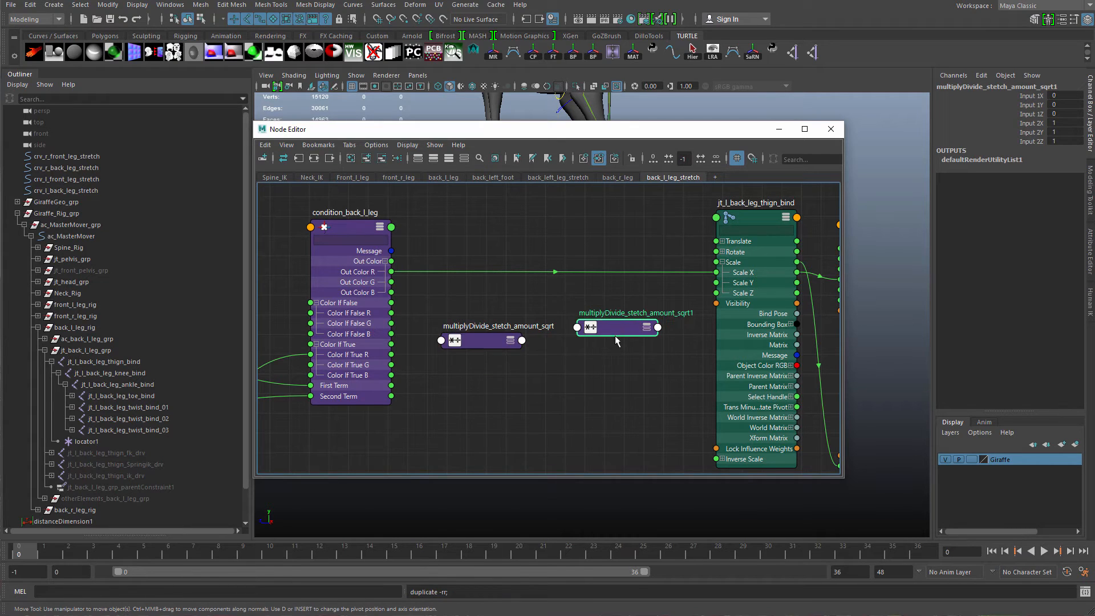
{"action": "left_click_drag", "start_coordinate": [615, 337], "coordinate": [776, 380]}
{"action": "double_click", "coordinate": [643, 376]}
{"action": "key", "text": "BackSpace"}
{"action": "key", "text": "BackSpace"}
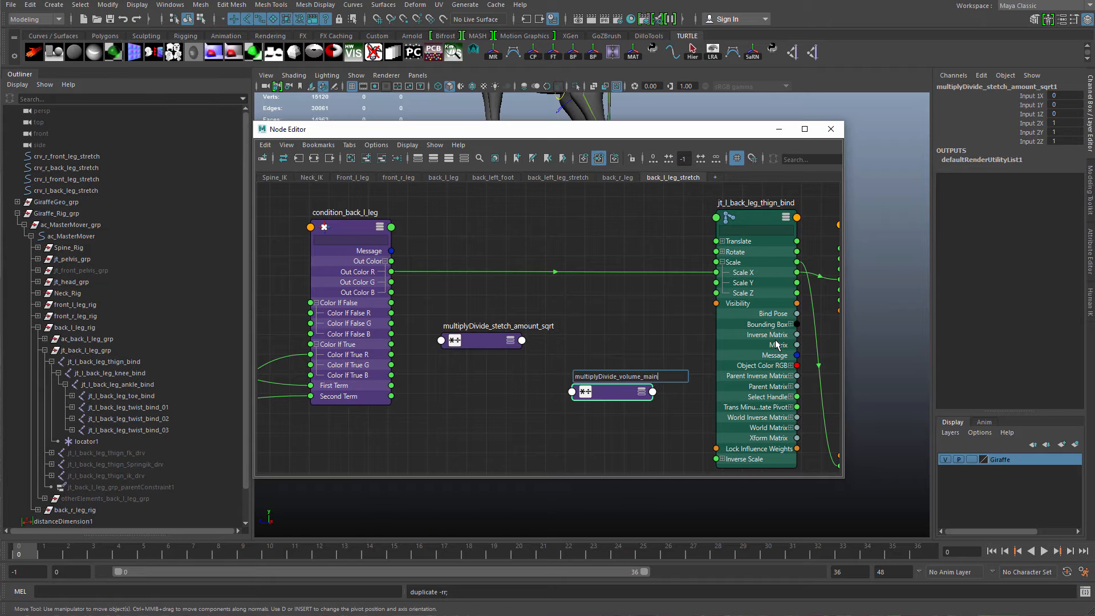
Finish renaming the copied node as multiplyDivide_volume_maintain and place it beside the sqrt node.
{"action": "type", "text": "in"}
{"action": "key", "text": "Return"}
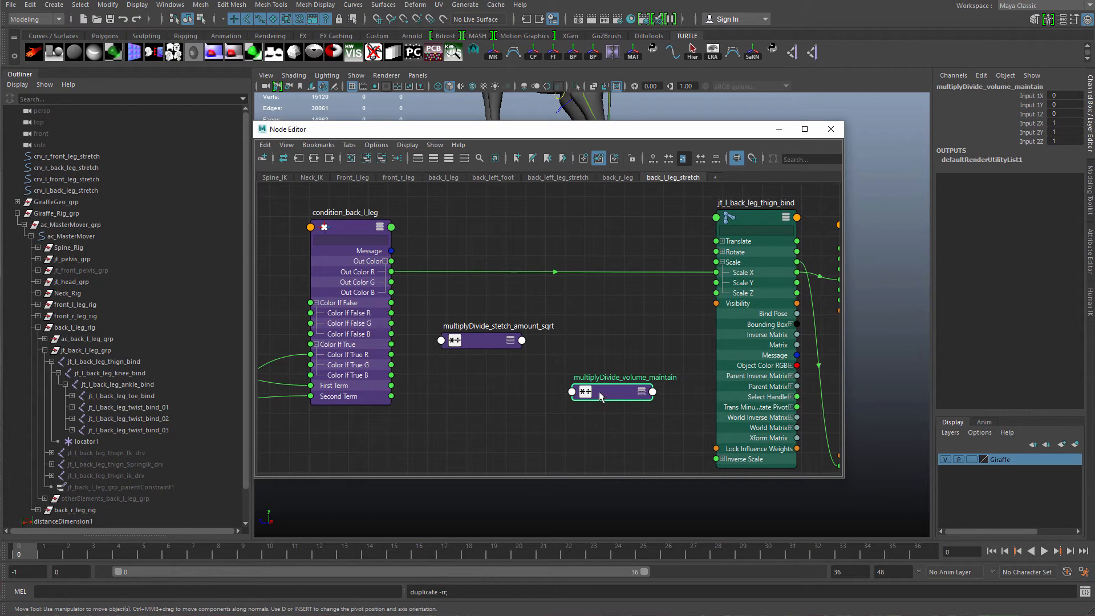
{"action": "key", "text": "3"}
{"action": "left_click_drag", "start_coordinate": [600, 393], "coordinate": [632, 391]}
Connect the condition node's Out Color R to Input 1X of multiplyDivide_stetch_amount_sqrt.
{"action": "left_click_drag", "start_coordinate": [486, 347], "coordinate": [509, 331]}
{"action": "key", "text": "3"}
{"action": "left_click", "coordinate": [466, 341]}
{"action": "left_click_drag", "start_coordinate": [391, 272], "coordinate": [482, 350]}
{"action": "left_click_drag", "start_coordinate": [510, 340], "coordinate": [501, 334]}
Set multiplyDivide_stetch_amount_sqrt's operation to Power with Input 2 X at 0.5.
{"action": "key", "text": "ctrl+a"}
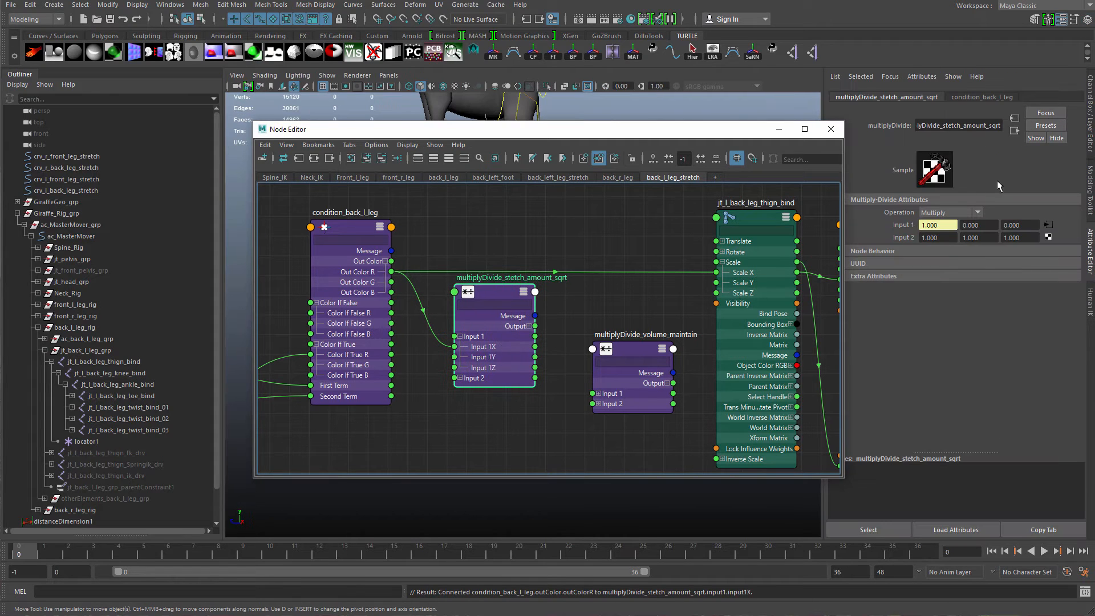
{"action": "left_click", "coordinate": [952, 211]}
{"action": "left_click", "coordinate": [950, 259]}
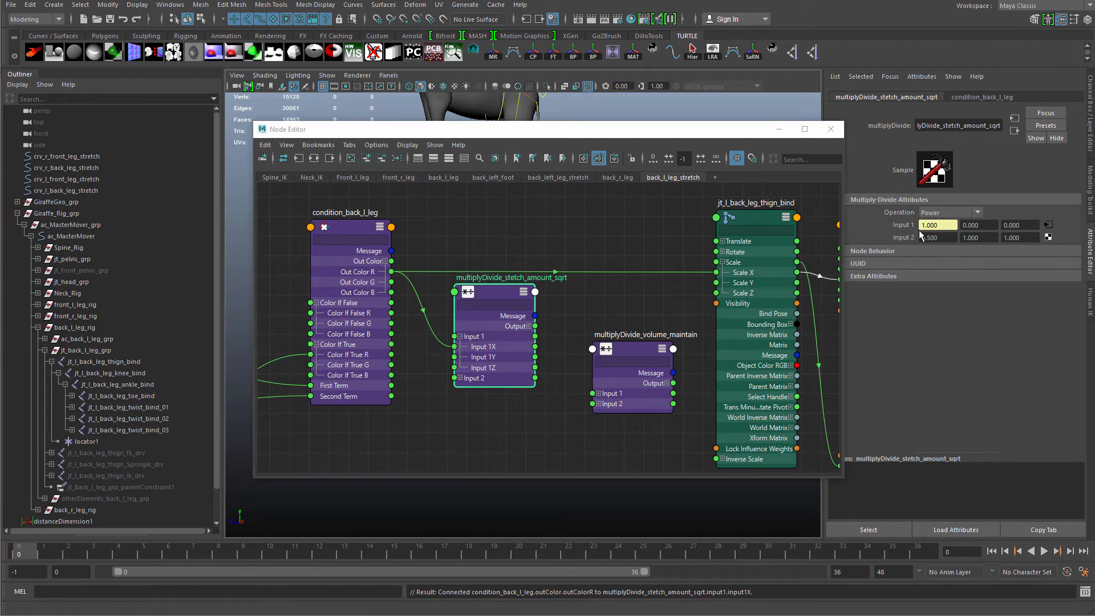
{"action": "left_click_drag", "start_coordinate": [509, 362], "coordinate": [507, 376]}
{"action": "left_click", "coordinate": [527, 340]}
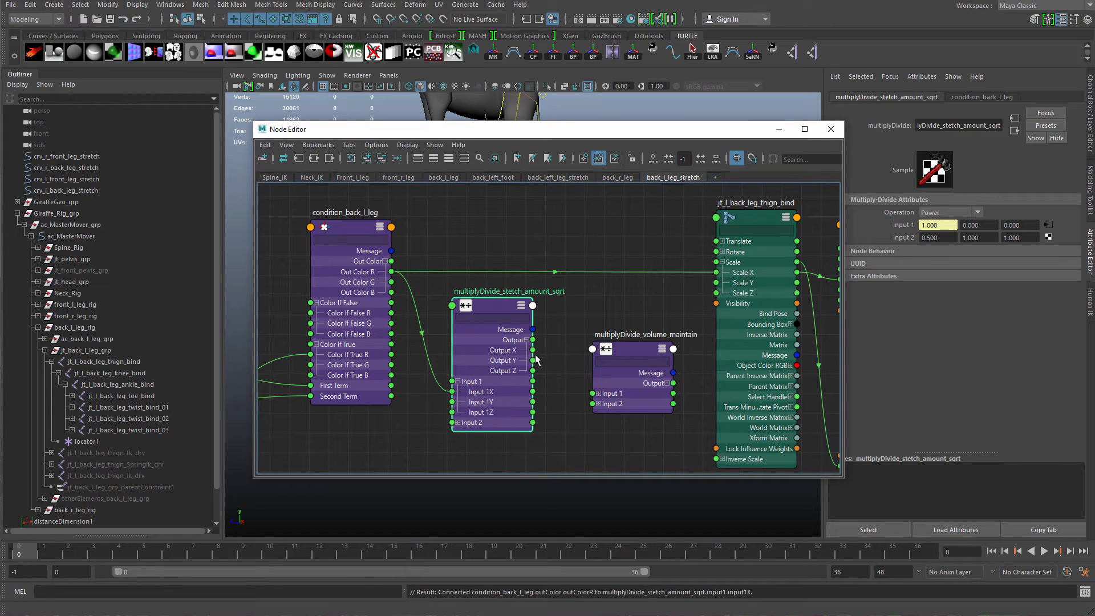
Connect the sqrt node's Output X to Input 2X of multiplyDivide_volume_maintain.
{"action": "left_click", "coordinate": [598, 404]}
{"action": "left_click", "coordinate": [598, 394]}
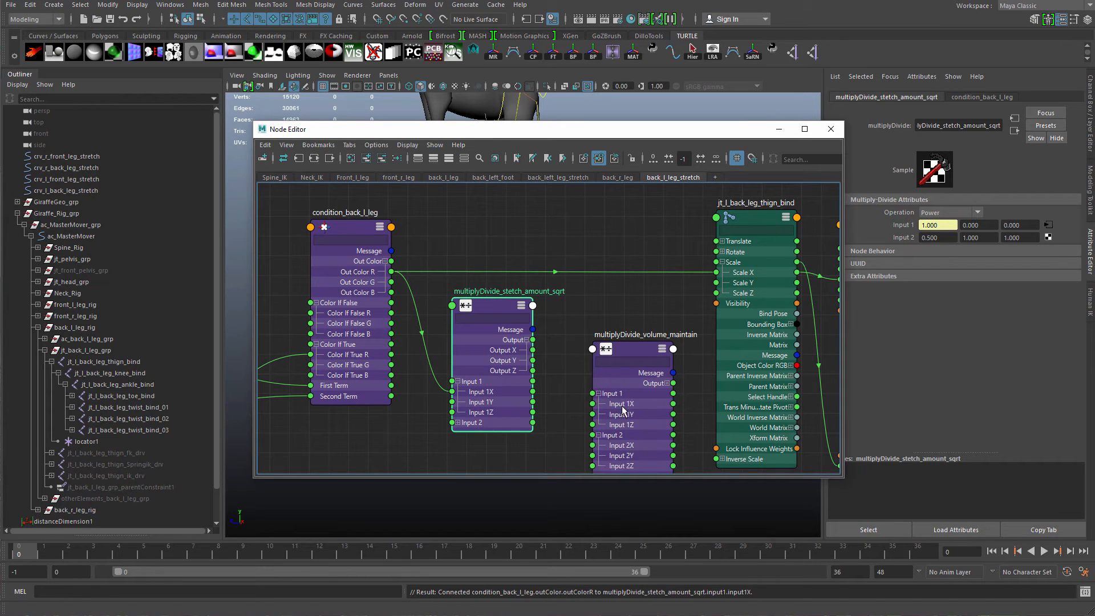
{"action": "left_click_drag", "start_coordinate": [613, 394], "coordinate": [616, 359]}
{"action": "left_click_drag", "start_coordinate": [532, 350], "coordinate": [595, 412]}
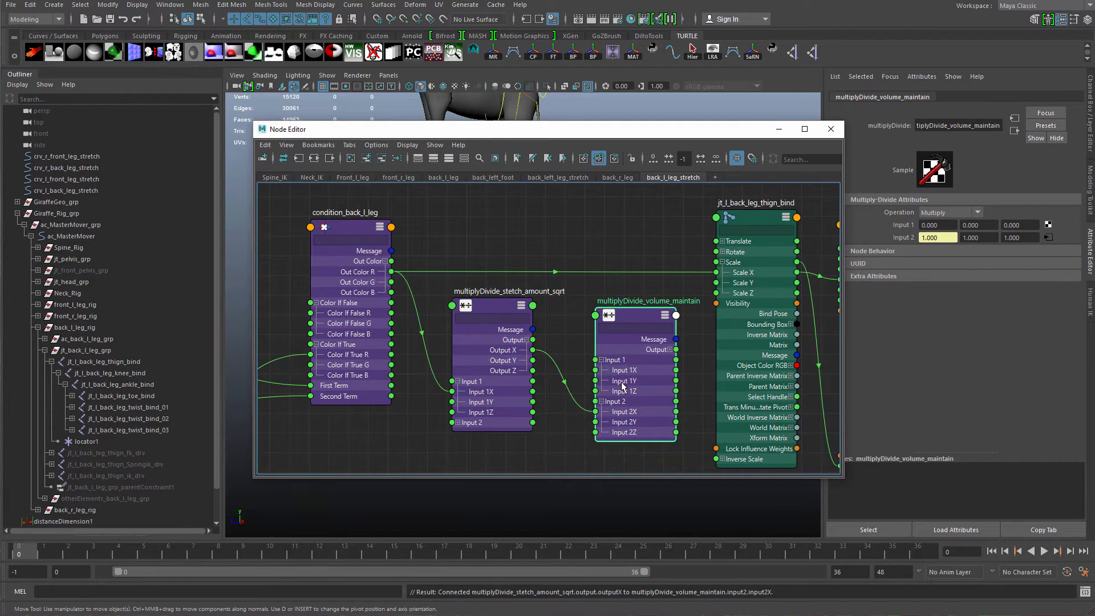
Set multiplyDivide_volume_maintain's operation to Divide with Input 1 X at 1.
{"action": "left_click_drag", "start_coordinate": [660, 377], "coordinate": [650, 393]}
{"action": "left_click", "coordinate": [950, 212]}
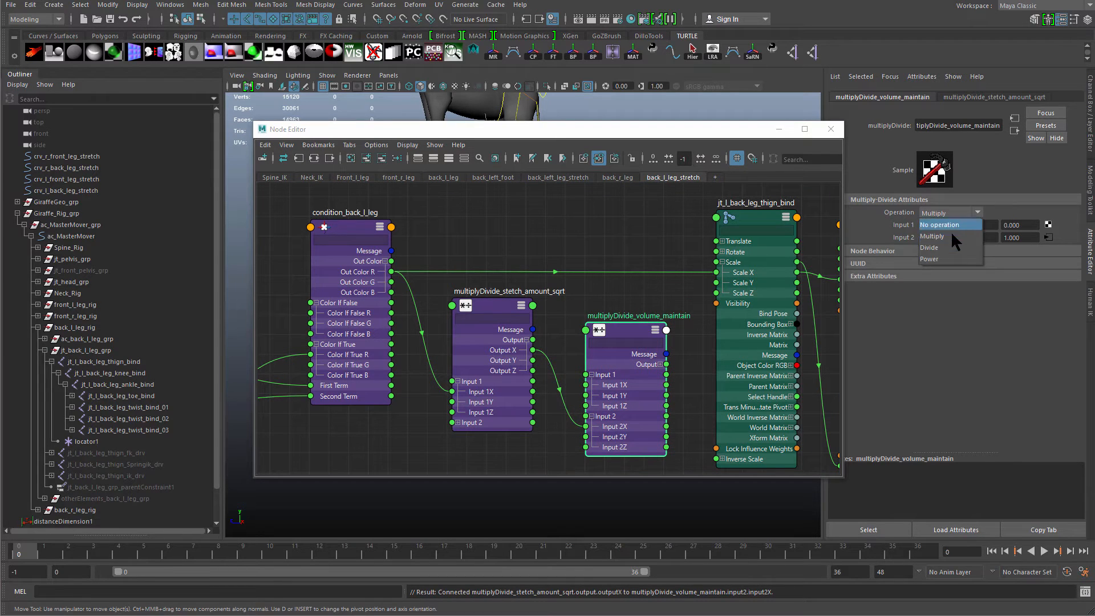
{"action": "left_click", "coordinate": [944, 249]}
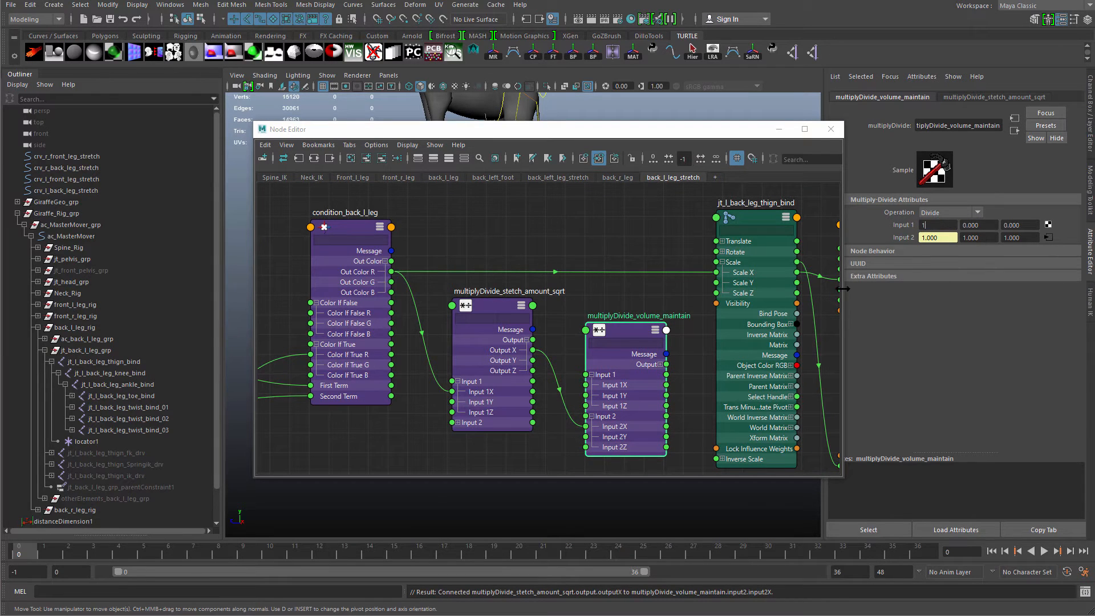
{"action": "middle_click_drag", "start_coordinate": [606, 397], "coordinate": [542, 391], "text": "alt"}
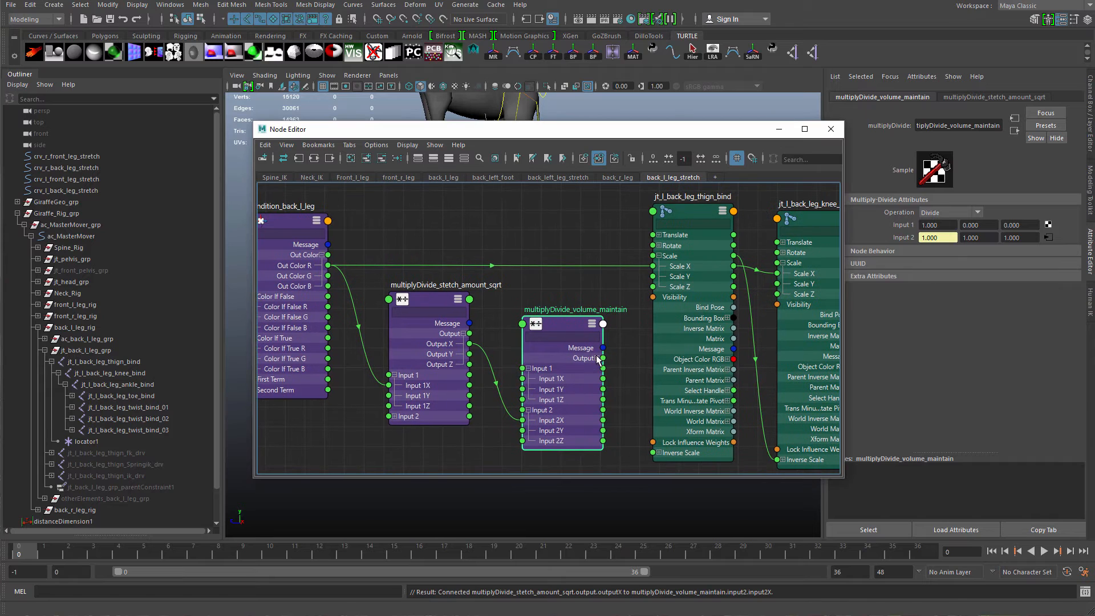
{"action": "left_click", "coordinate": [597, 358]}
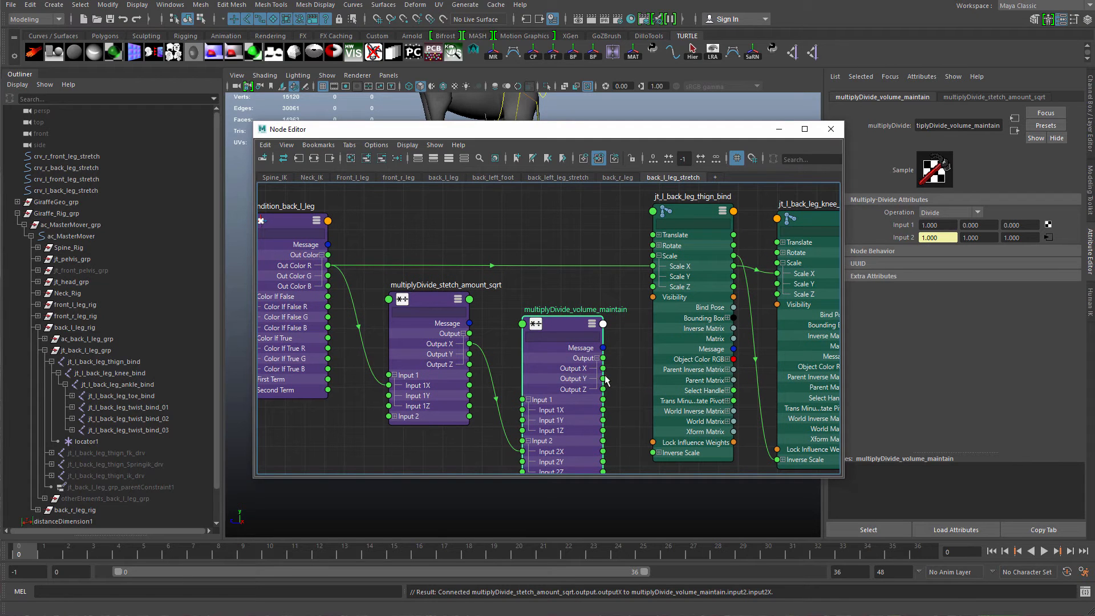
Connect the volume node's Output X to the thigh joint's Scale Y and Z, chaining them through knee and ankle joints.
{"action": "left_click_drag", "start_coordinate": [634, 315], "coordinate": [602, 378]}
{"action": "middle_click_drag", "start_coordinate": [603, 378], "coordinate": [473, 413], "text": "alt"}
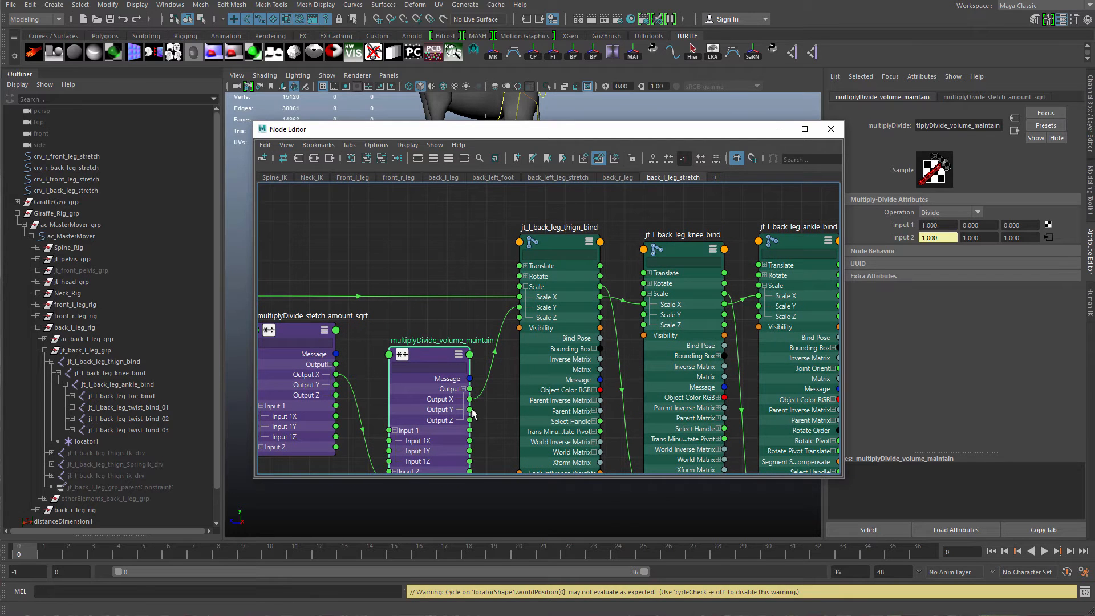
{"action": "left_click_drag", "start_coordinate": [485, 389], "coordinate": [519, 318]}
{"action": "left_click_drag", "start_coordinate": [601, 308], "coordinate": [643, 325]}
{"action": "middle_click_drag", "start_coordinate": [711, 338], "coordinate": [621, 331], "text": "alt"}
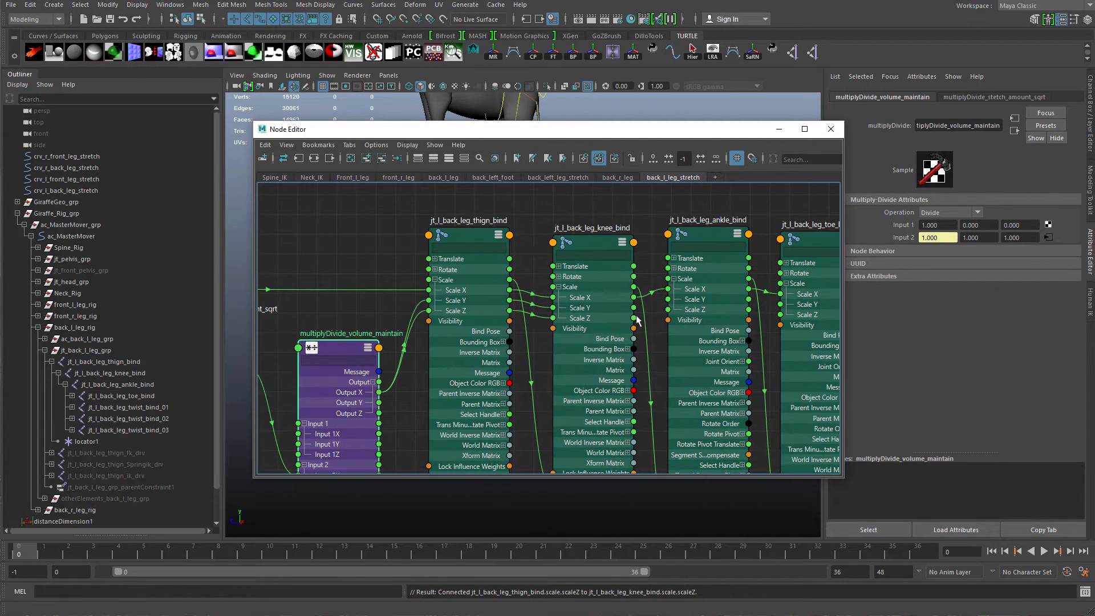
{"action": "left_click_drag", "start_coordinate": [634, 308], "coordinate": [667, 309]}
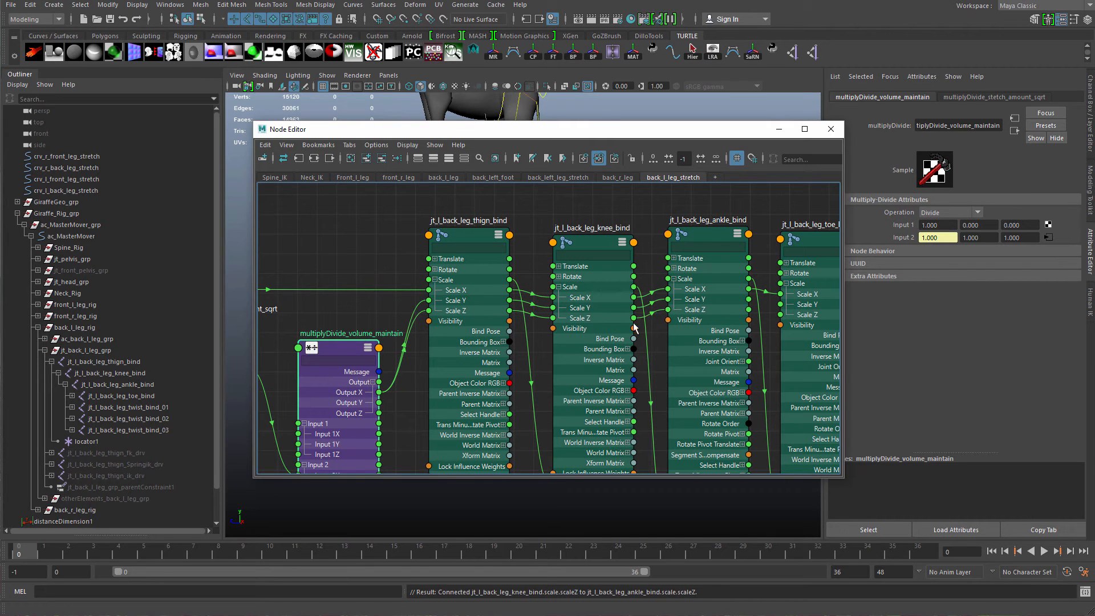
{"action": "middle_click_drag", "start_coordinate": [744, 316], "coordinate": [605, 330], "text": "alt"}
{"action": "left_click_drag", "start_coordinate": [609, 313], "coordinate": [645, 329]}
Move the back-left foot control to test the leg's volume preservation, then undo the moves.
{"action": "right_click_drag", "start_coordinate": [680, 365], "coordinate": [497, 279], "text": "alt"}
{"action": "left_click_drag", "start_coordinate": [677, 132], "coordinate": [636, 334]}
{"action": "right_click_drag", "start_coordinate": [701, 285], "coordinate": [656, 296], "text": "alt"}
{"action": "left_click_drag", "start_coordinate": [619, 256], "coordinate": [581, 223], "text": "alt"}
{"action": "left_click", "coordinate": [574, 201]}
{"action": "right_click_drag", "start_coordinate": [583, 225], "coordinate": [638, 269], "text": "alt"}
{"action": "left_click_drag", "start_coordinate": [637, 270], "coordinate": [554, 220], "text": "alt"}
{"action": "left_click", "coordinate": [621, 225]}
{"action": "left_click", "coordinate": [575, 172]}
{"action": "key", "text": "w"}
{"action": "right_click_drag", "start_coordinate": [589, 215], "coordinate": [535, 230], "text": "alt"}
{"action": "left_click_drag", "start_coordinate": [552, 224], "coordinate": [547, 305]}
{"action": "right_click_drag", "start_coordinate": [548, 306], "coordinate": [524, 307], "text": "alt"}
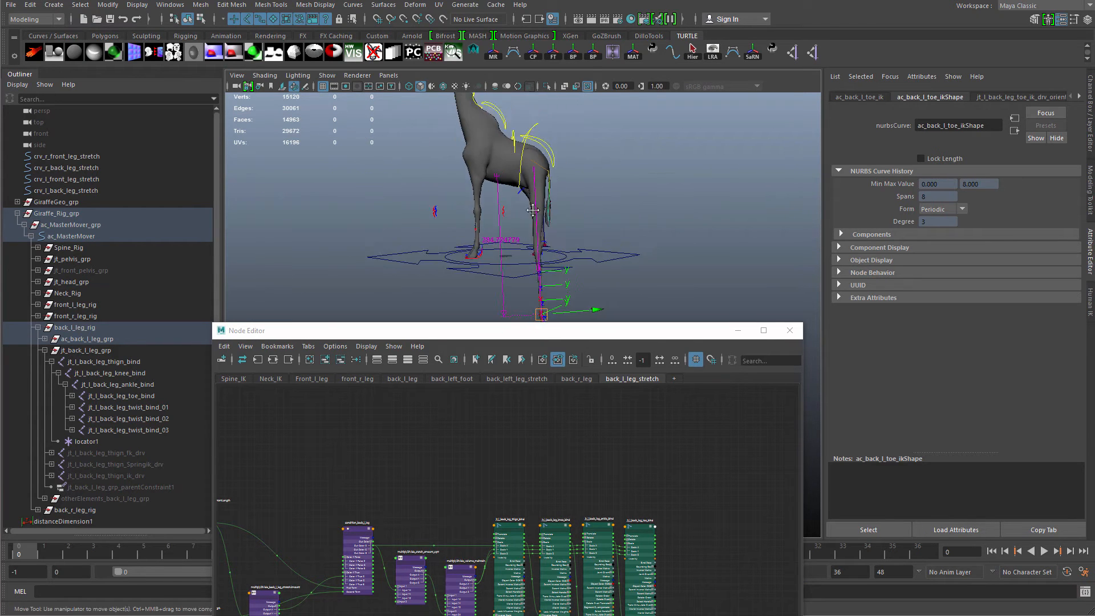
{"action": "middle_click_drag", "start_coordinate": [528, 308], "coordinate": [532, 231], "text": "alt"}
{"action": "left_click_drag", "start_coordinate": [548, 235], "coordinate": [573, 229]}
{"action": "key", "text": "ctrl+z"}
{"action": "key", "text": "ctrl+z"}
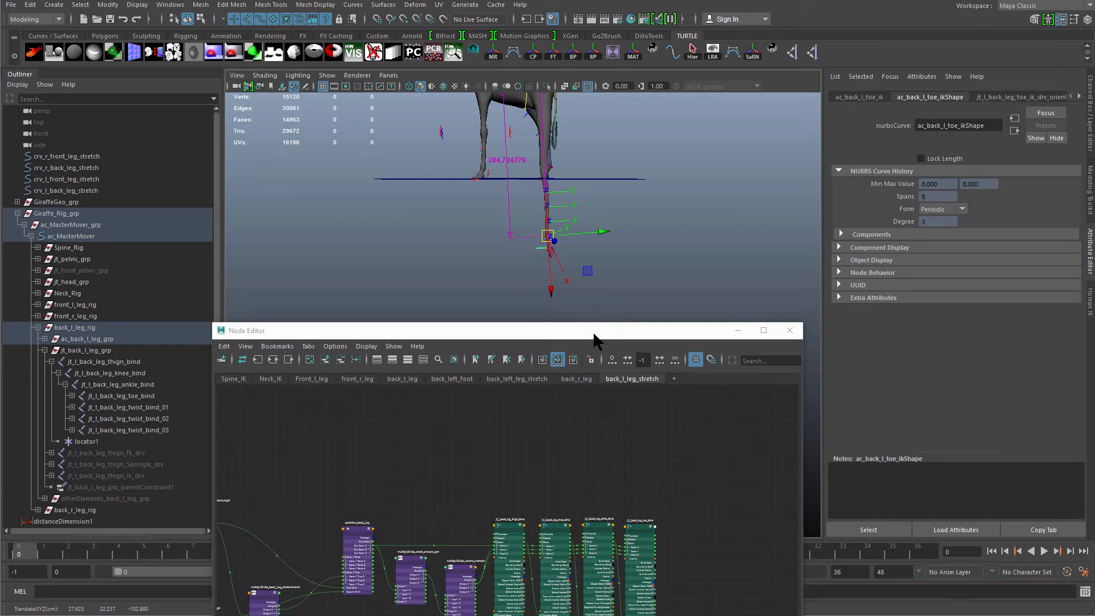
{"action": "key", "text": "ctrl+z"}
Enlarge the node editor and rearrange the multiplyDivide nodes between the condition node and the joints.
{"action": "left_click_drag", "start_coordinate": [592, 332], "coordinate": [671, 118]}
{"action": "right_click_drag", "start_coordinate": [517, 329], "coordinate": [602, 456], "text": "alt"}
{"action": "middle_click_drag", "start_coordinate": [602, 457], "coordinate": [591, 359], "text": "alt"}
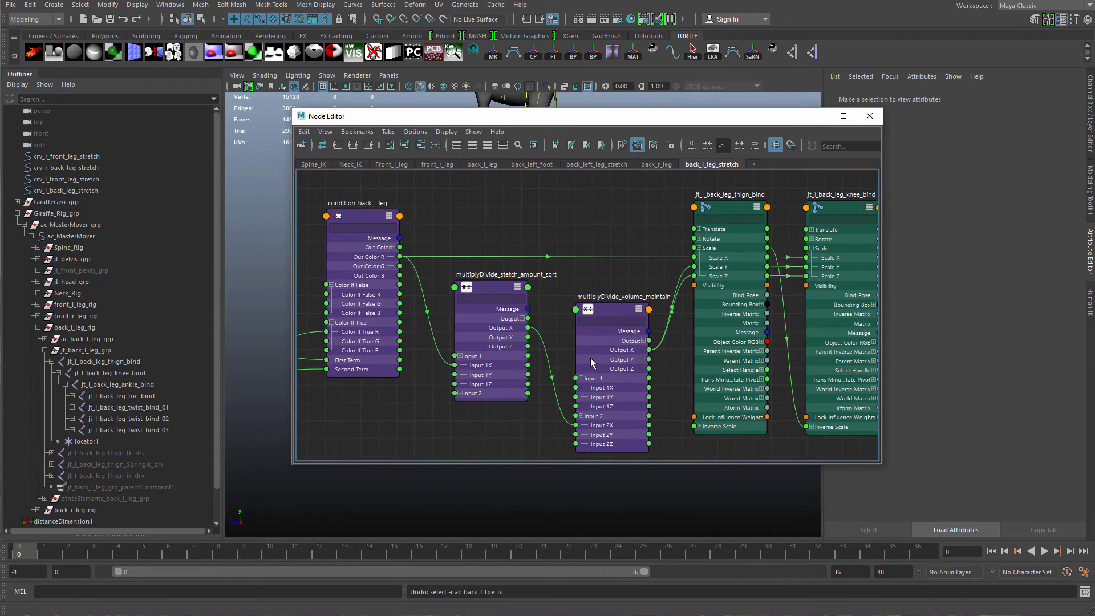
{"action": "left_click_drag", "start_coordinate": [601, 367], "coordinate": [588, 366]}
{"action": "right_click_drag", "start_coordinate": [582, 363], "coordinate": [553, 350], "text": "alt"}
{"action": "middle_click_drag", "start_coordinate": [553, 350], "coordinate": [575, 353], "text": "alt"}
{"action": "left_click_drag", "start_coordinate": [553, 352], "coordinate": [548, 352]}
{"action": "left_click_drag", "start_coordinate": [623, 384], "coordinate": [609, 386]}
{"action": "left_click_drag", "start_coordinate": [532, 355], "coordinate": [516, 354]}
{"action": "left_click_drag", "start_coordinate": [600, 391], "coordinate": [579, 390]}
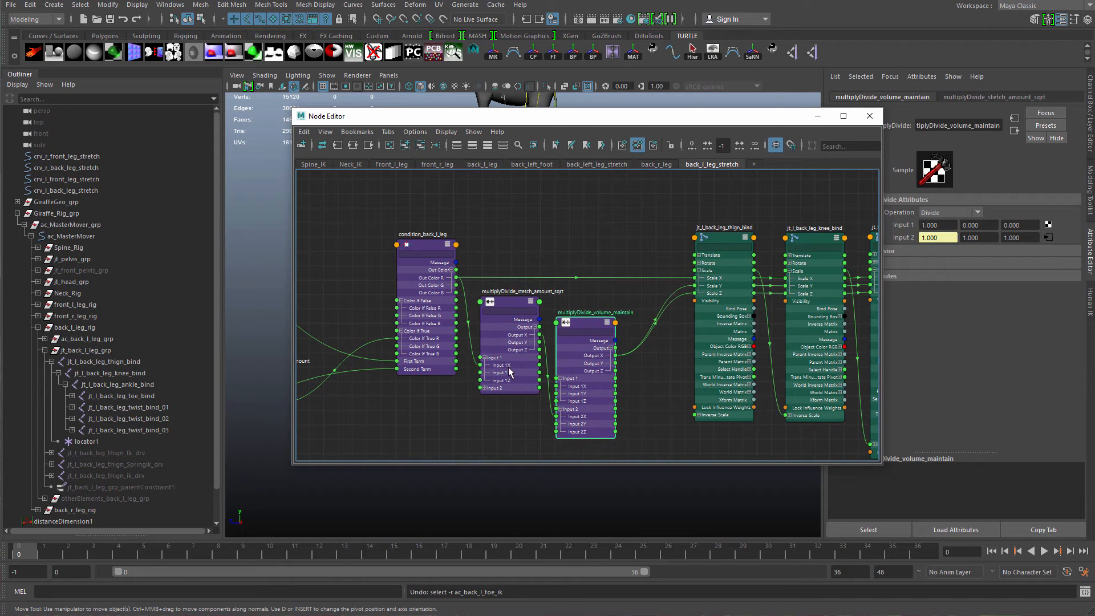
{"action": "left_click_drag", "start_coordinate": [510, 368], "coordinate": [503, 364]}
{"action": "left_click_drag", "start_coordinate": [583, 366], "coordinate": [579, 363]}
Select the back-left toe IK control and review the leg and the stretch node network.
{"action": "left_click_drag", "start_coordinate": [675, 118], "coordinate": [646, 332]}
{"action": "left_click_drag", "start_coordinate": [572, 269], "coordinate": [580, 348], "text": "alt"}
{"action": "right_click_drag", "start_coordinate": [581, 348], "coordinate": [648, 361], "text": "alt"}
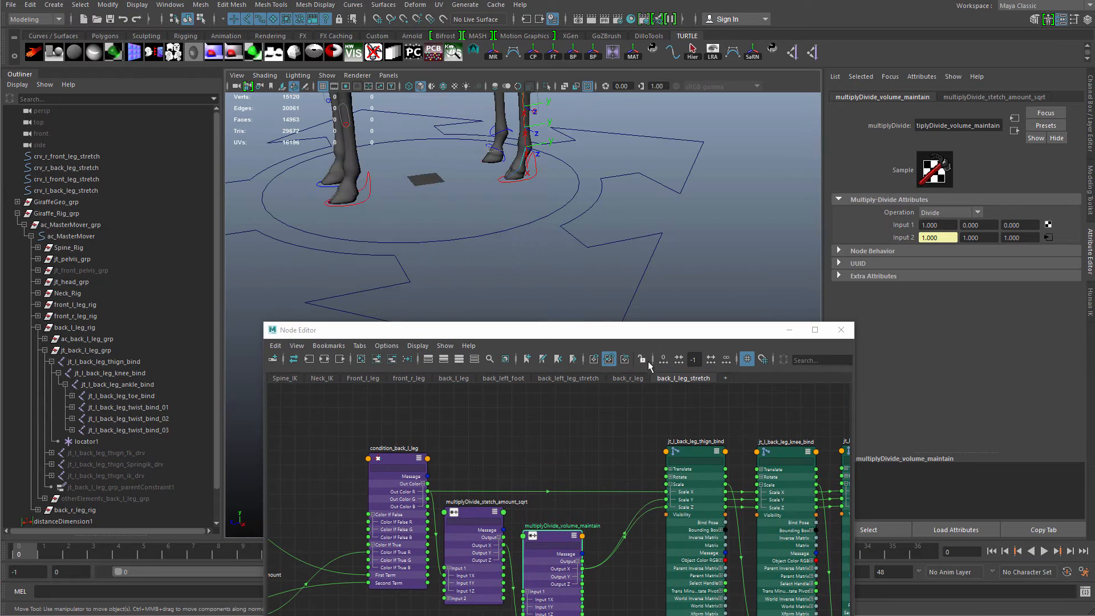
{"action": "left_click", "coordinate": [506, 183]}
{"action": "middle_click_drag", "start_coordinate": [504, 201], "coordinate": [542, 280], "text": "alt"}
{"action": "left_click_drag", "start_coordinate": [542, 280], "coordinate": [523, 204], "text": "alt"}
{"action": "right_click_drag", "start_coordinate": [523, 204], "coordinate": [476, 199], "text": "alt"}
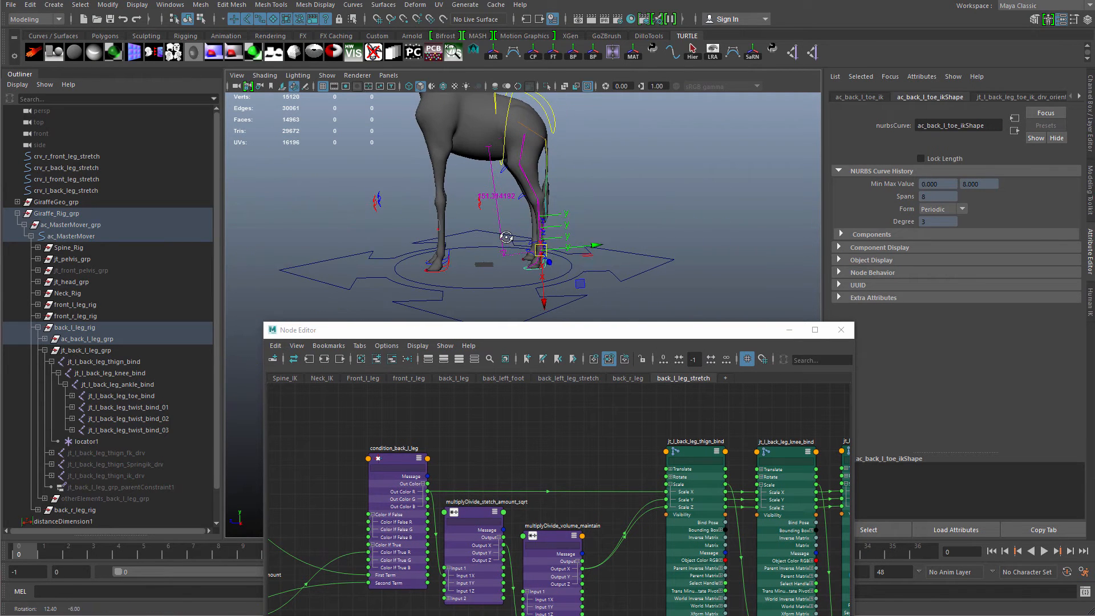
{"action": "mouse_move", "coordinate": [543, 251]}
{"action": "left_mouse_down"}
{"action": "mouse_move", "coordinate": [565, 342]}
{"action": "mouse_move", "coordinate": [553, 222]}
{"action": "mouse_move", "coordinate": [539, 252]}
{"action": "left_mouse_up"}
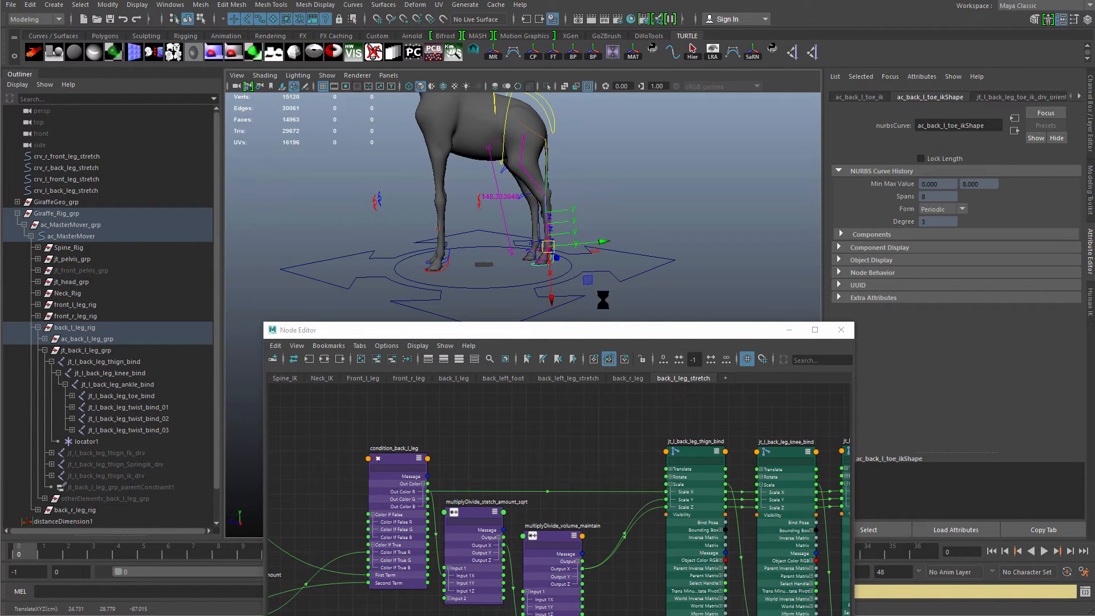
{"action": "left_click_drag", "start_coordinate": [581, 330], "coordinate": [639, 179]}
{"action": "middle_click_drag", "start_coordinate": [575, 327], "coordinate": [700, 330], "text": "alt"}
{"action": "scroll", "coordinate": [700, 330], "scroll_direction": "down", "scroll_amount": 3}
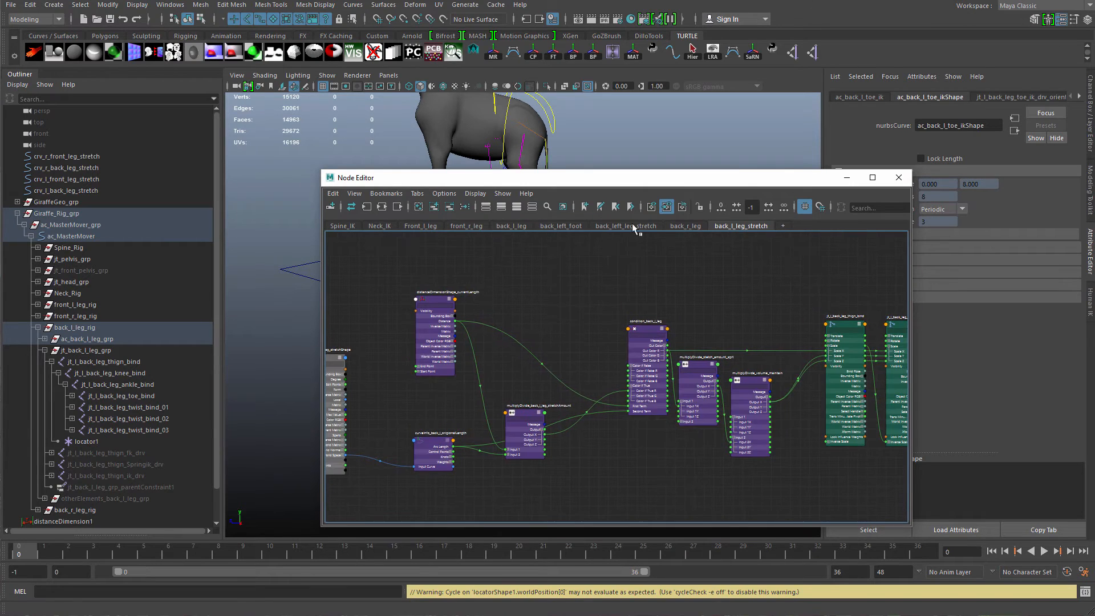
{"action": "left_click_drag", "start_coordinate": [634, 179], "coordinate": [522, 373]}
{"action": "middle_click_drag", "start_coordinate": [528, 285], "coordinate": [571, 281], "text": "alt"}
{"action": "right_click_drag", "start_coordinate": [571, 281], "coordinate": [635, 262], "text": "alt"}
{"action": "left_click_drag", "start_coordinate": [635, 262], "coordinate": [590, 308], "text": "alt"}
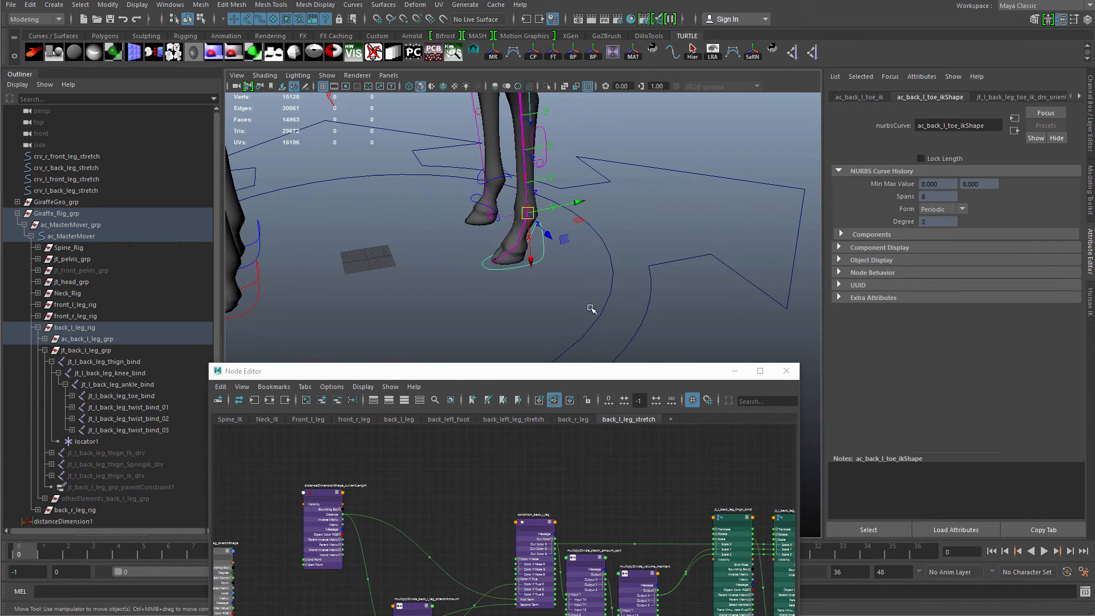
Add a float attribute volume_maintain to the toe IK control with minimum 0 and maximum 1.
{"action": "key", "text": "ctrl+a"}
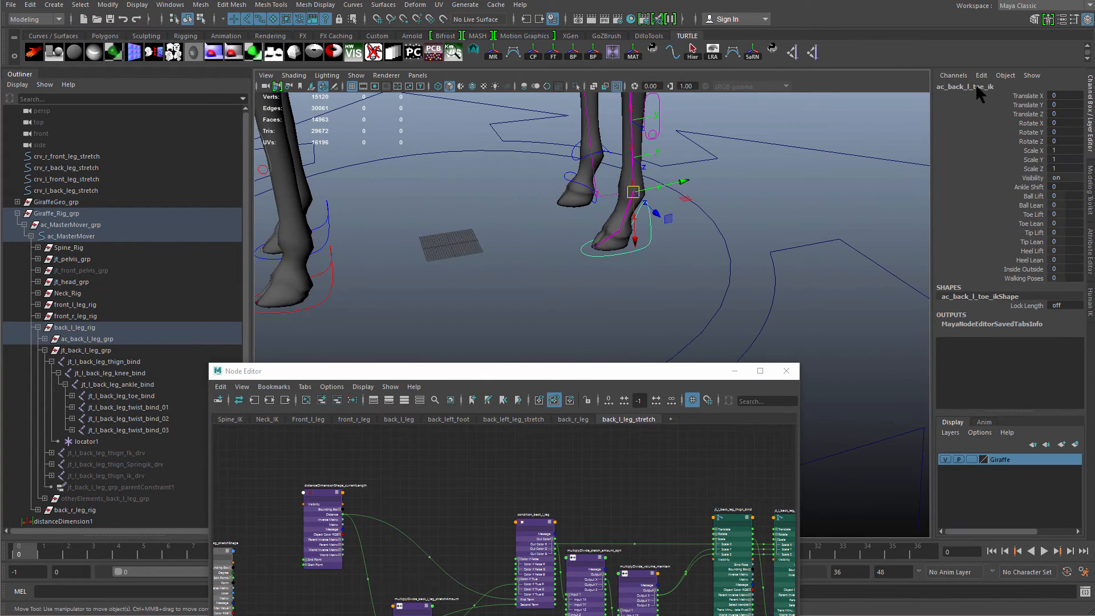
{"action": "left_click", "coordinate": [981, 76]}
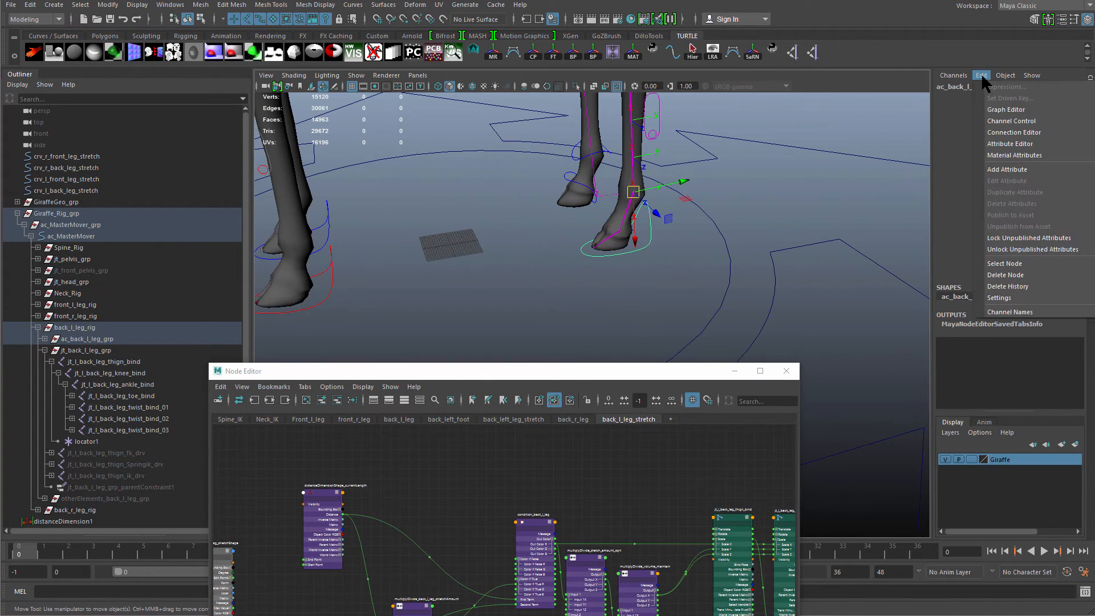
{"action": "left_click", "coordinate": [1014, 165]}
{"action": "left_click_drag", "start_coordinate": [760, 171], "coordinate": [804, 143]}
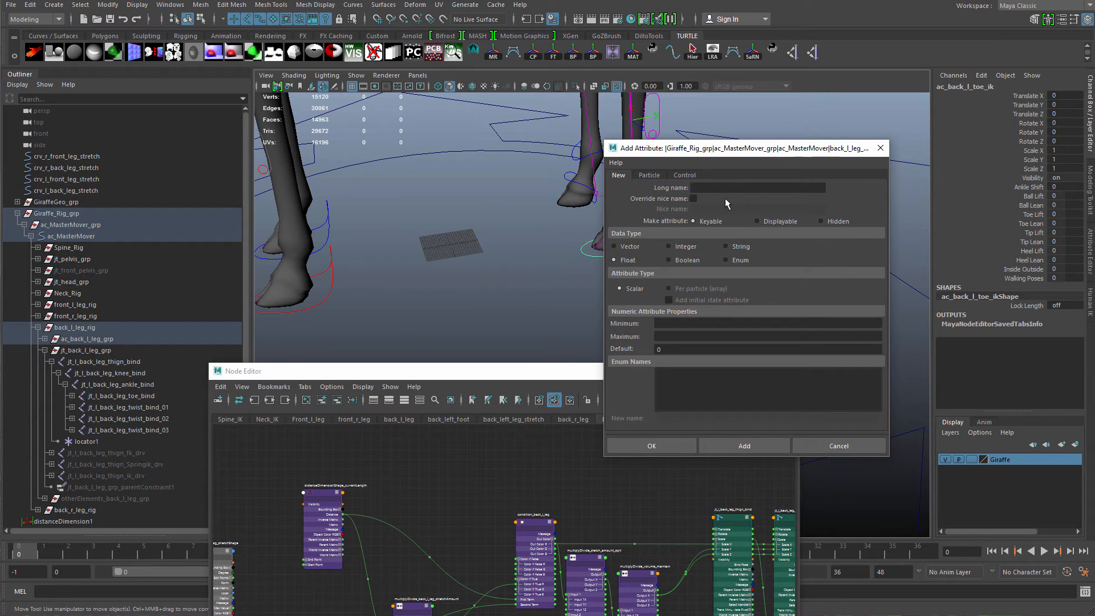
{"action": "type", "text": "vou"}
{"action": "key", "text": "BackSpace"}
{"action": "key", "text": "BackSpace"}
{"action": "type", "text": "olume_maint0"}
{"action": "key", "text": "Tab"}
{"action": "type", "text": "1"}
{"action": "left_click", "coordinate": [730, 448]}
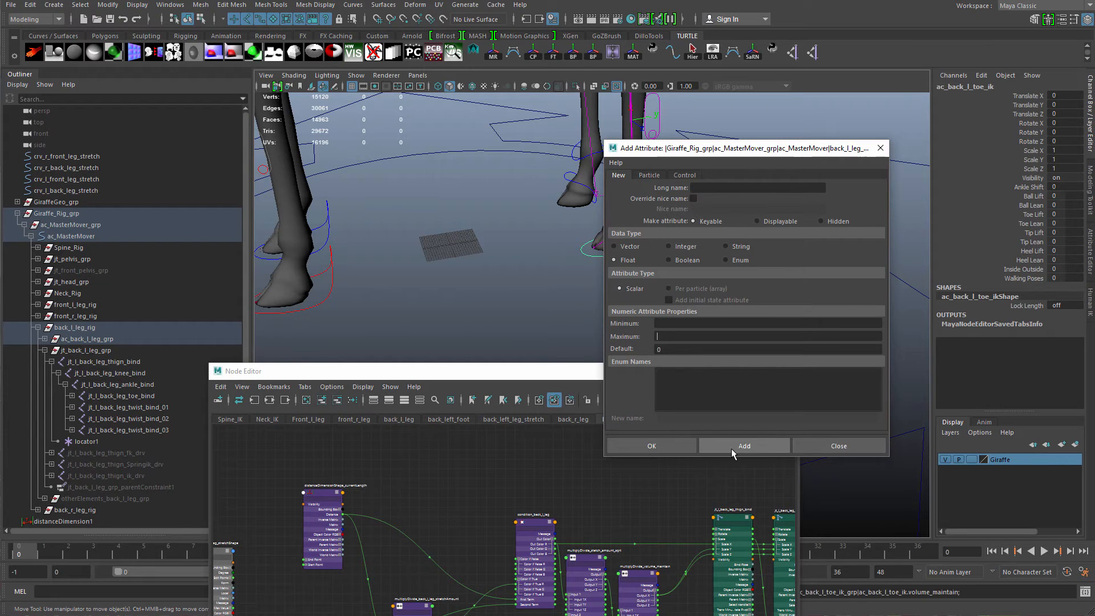
{"action": "left_click", "coordinate": [836, 446]}
Bring the ac_back_l_toe_ik control into the node editor and expand its attributes.
{"action": "key", "text": "f"}
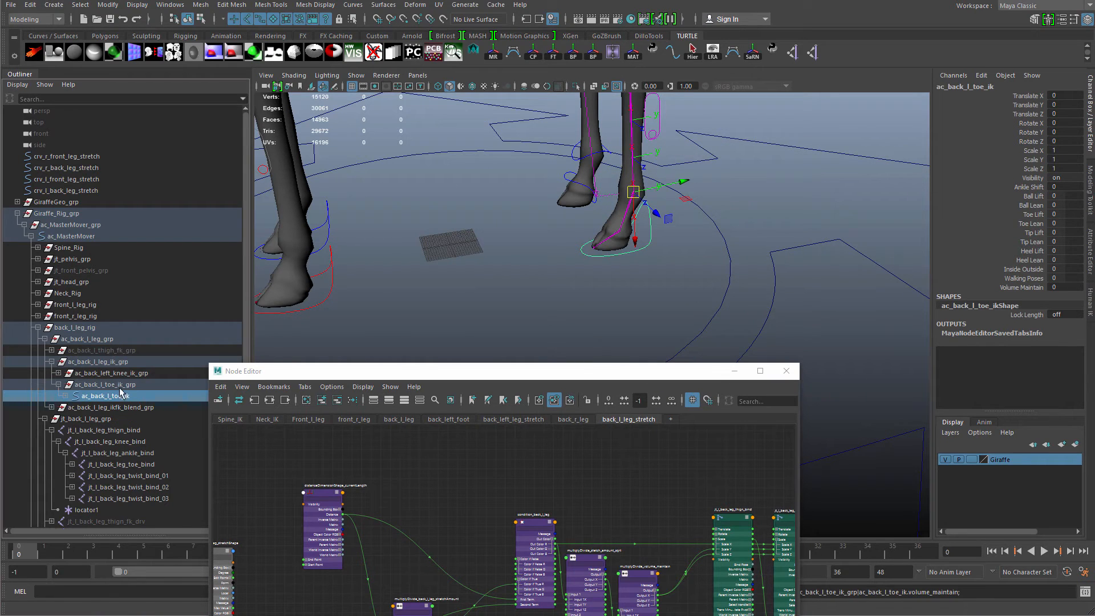
{"action": "middle_click_drag", "start_coordinate": [114, 397], "coordinate": [437, 483]}
{"action": "left_click_drag", "start_coordinate": [452, 480], "coordinate": [395, 463]}
{"action": "left_click", "coordinate": [337, 402]}
{"action": "left_click_drag", "start_coordinate": [389, 373], "coordinate": [392, 275]}
{"action": "scroll", "coordinate": [437, 368], "scroll_direction": "up", "scroll_amount": 3}
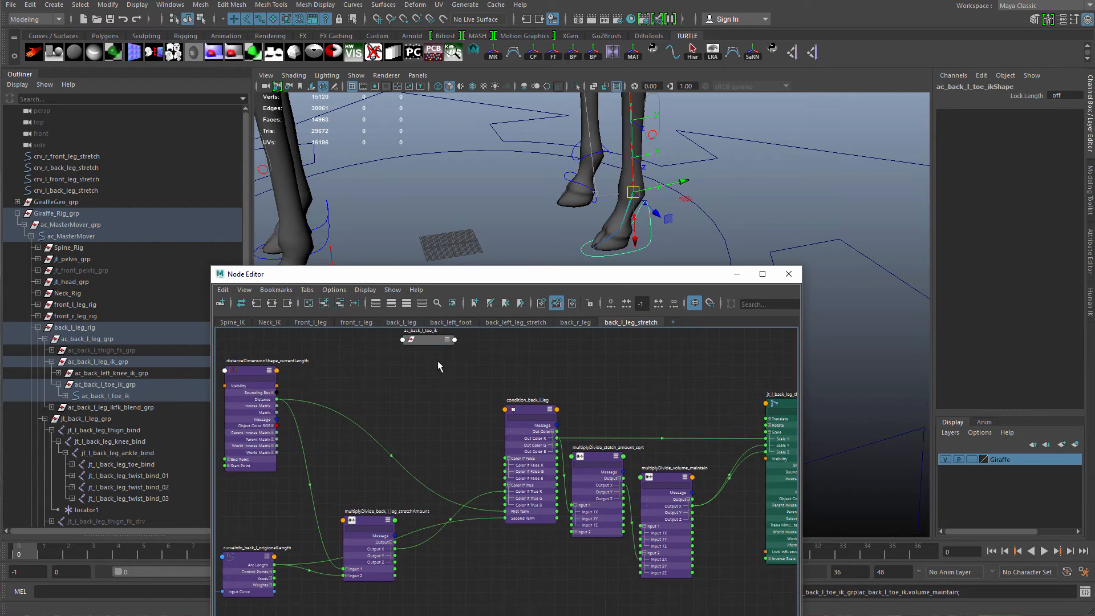
{"action": "left_click_drag", "start_coordinate": [435, 343], "coordinate": [393, 386]}
{"action": "key", "text": "3"}
{"action": "middle_click_drag", "start_coordinate": [466, 478], "coordinate": [470, 447], "text": "alt"}
{"action": "scroll", "coordinate": [456, 445], "scroll_direction": "up", "scroll_amount": 2}
{"action": "left_click_drag", "start_coordinate": [389, 463], "coordinate": [407, 363]}
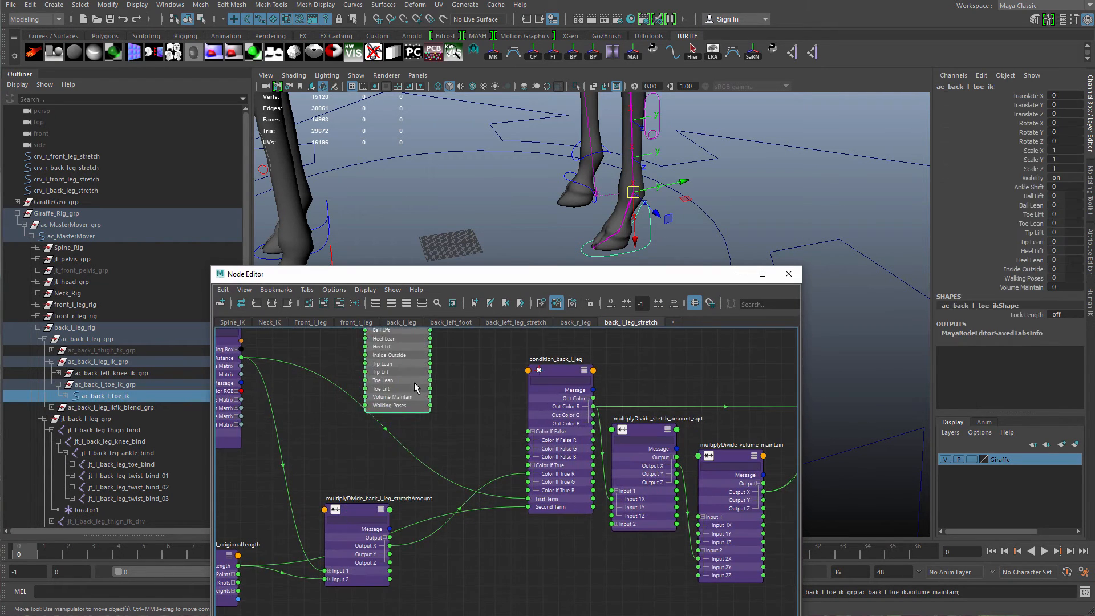
Reposition the toe IK control node above the multiplyDivide and joint nodes in the node editor.
{"action": "scroll", "coordinate": [456, 418], "scroll_direction": "up", "scroll_amount": 2}
{"action": "middle_click_drag", "start_coordinate": [458, 418], "coordinate": [439, 453], "text": "alt"}
{"action": "left_click_drag", "start_coordinate": [347, 399], "coordinate": [548, 345]}
{"action": "middle_click_drag", "start_coordinate": [546, 341], "coordinate": [347, 453], "text": "alt"}
{"action": "scroll", "coordinate": [347, 453], "scroll_direction": "down", "scroll_amount": 3}
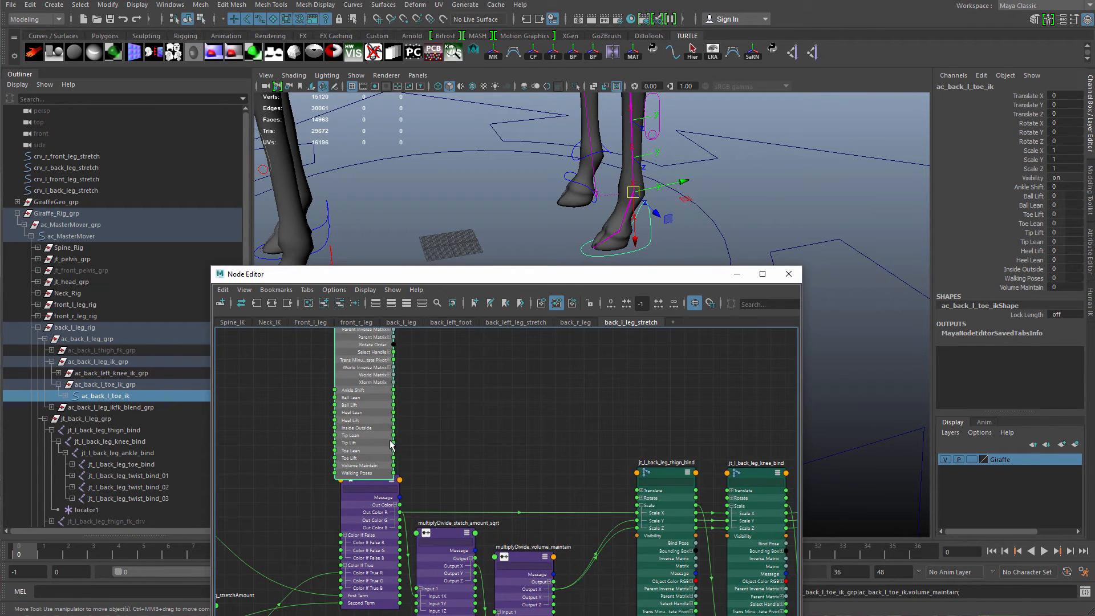
{"action": "left_click_drag", "start_coordinate": [355, 443], "coordinate": [516, 413]}
{"action": "middle_click_drag", "start_coordinate": [484, 395], "coordinate": [467, 345], "text": "alt"}
{"action": "left_click_drag", "start_coordinate": [268, 387], "coordinate": [387, 559]}
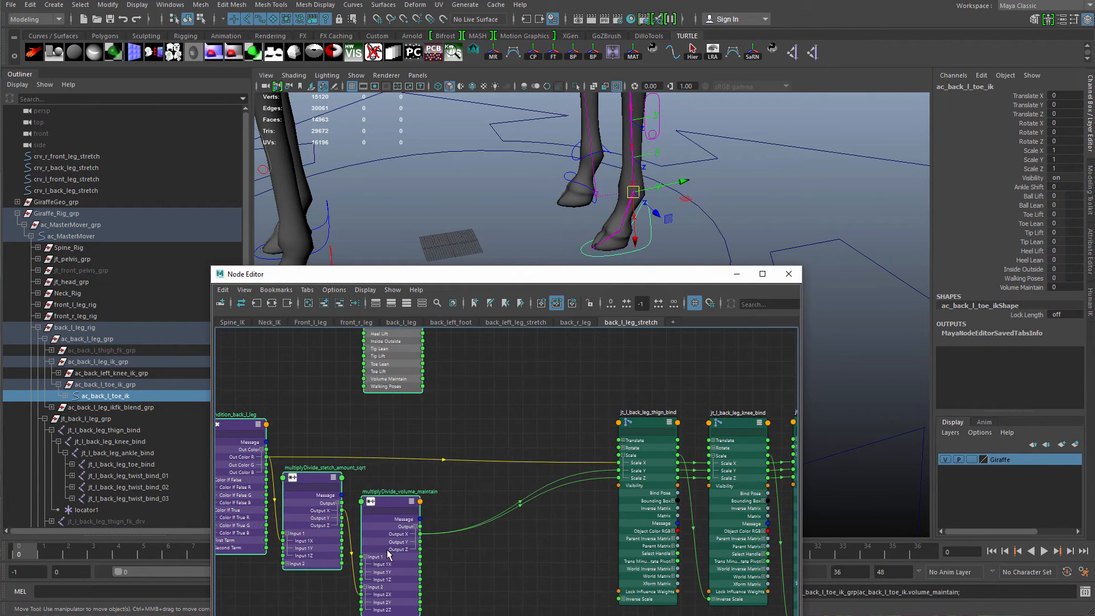
{"action": "left_click", "coordinate": [416, 442]}
{"action": "left_click_drag", "start_coordinate": [393, 373], "coordinate": [436, 375]}
{"action": "scroll", "coordinate": [506, 402], "scroll_direction": "up", "scroll_amount": 2}
{"action": "middle_click_drag", "start_coordinate": [528, 409], "coordinate": [497, 409], "text": "alt"}
Create a blendColors node in the node editor near the thigh joint.
{"action": "left_click", "coordinate": [492, 404]}
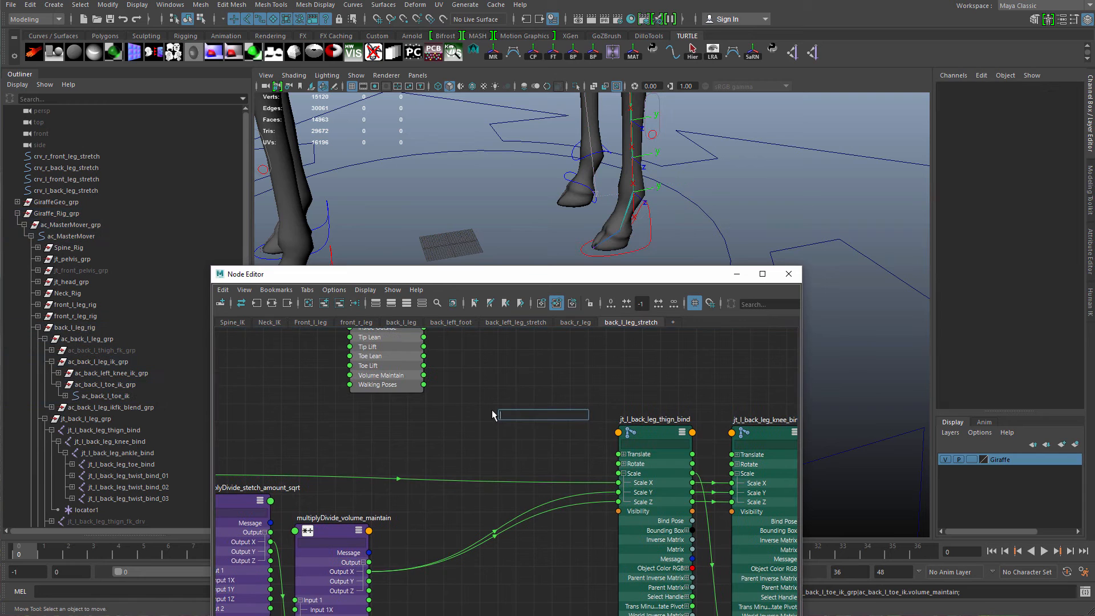
{"action": "key", "text": "Tab"}
{"action": "type", "text": "blend"}
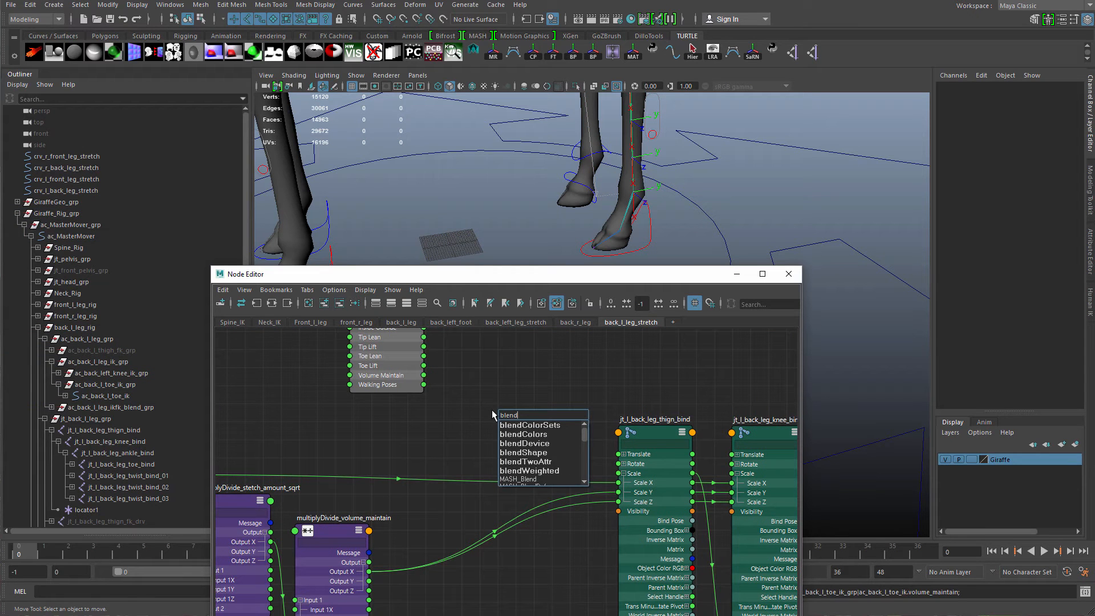
{"action": "type", "text": "Colors"}
{"action": "key", "text": "Return"}
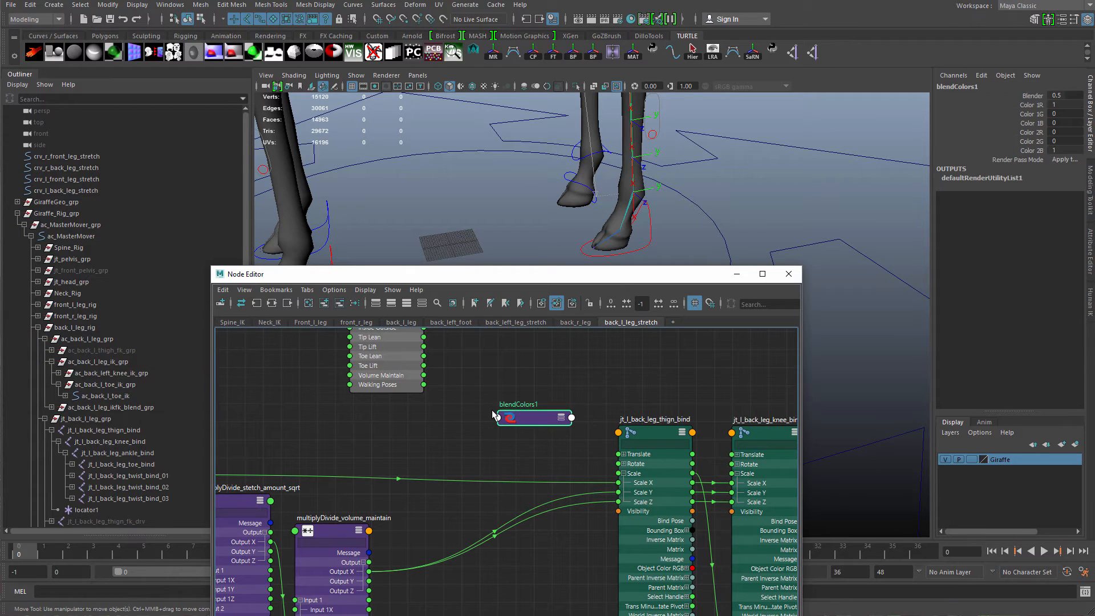
Rename the new blendColors node to blendColors_back_l_leg_volume_Maintain.
{"action": "left_click", "coordinate": [529, 406]}
{"action": "double_click", "coordinate": [529, 406]}
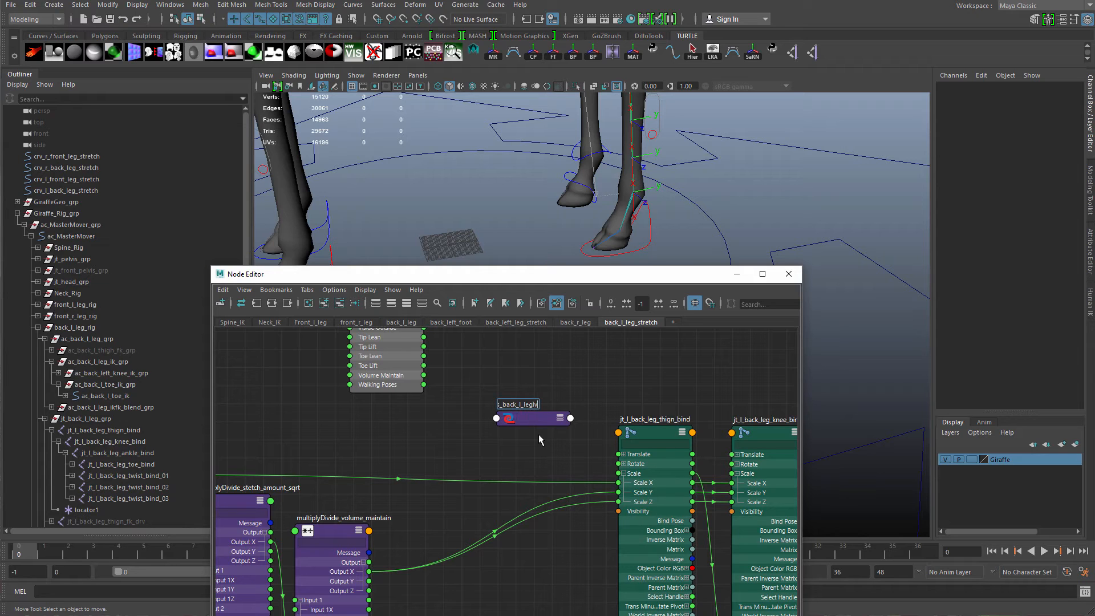
{"action": "type", "text": "volume_Maintain"}
{"action": "key", "text": "Return"}
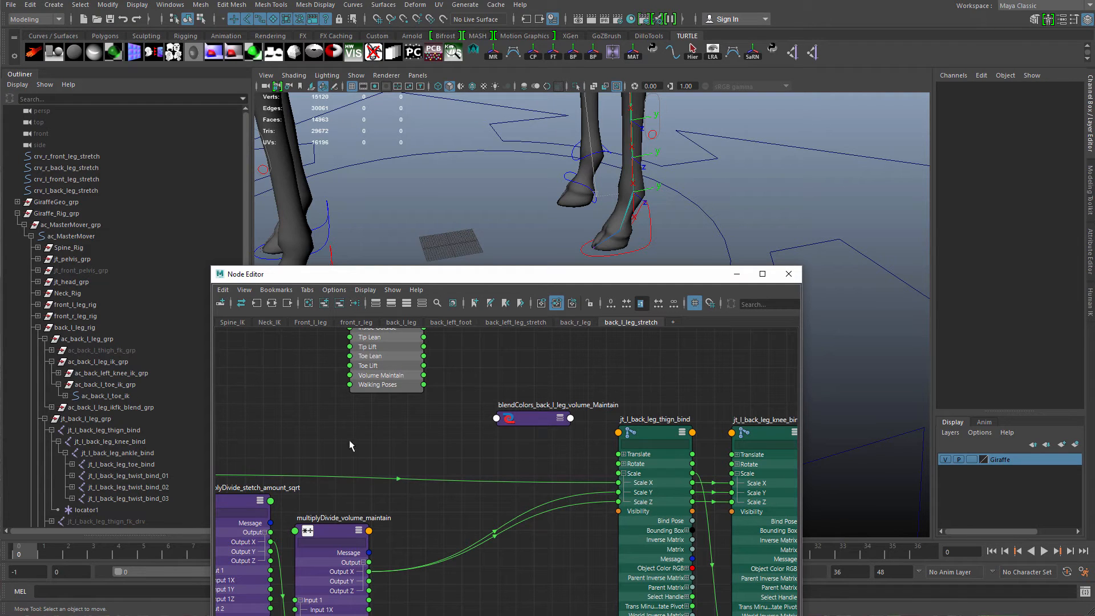
Connect the toe IK control's Volume Maintain to the blend node's Blender and the volume multiplyDivide Output X into Color 1.
{"action": "key", "text": "3"}
{"action": "mouse_move", "coordinate": [521, 419]}
{"action": "left_mouse_down"}
{"action": "mouse_move", "coordinate": [516, 407]}
{"action": "mouse_move", "coordinate": [520, 420]}
{"action": "left_mouse_up"}
{"action": "left_click_drag", "start_coordinate": [406, 372], "coordinate": [383, 403]}
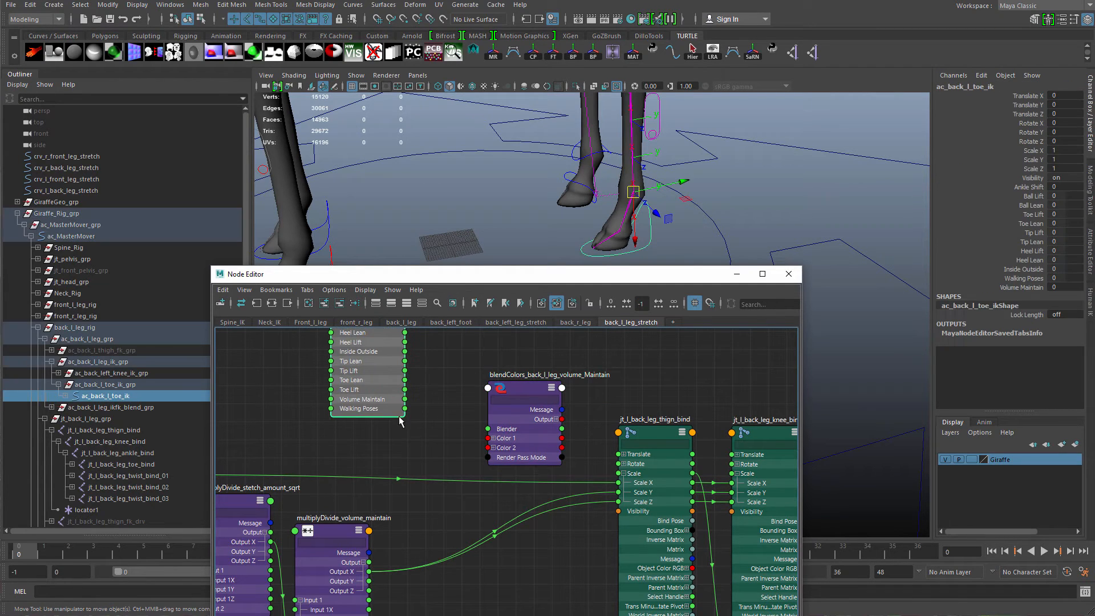
{"action": "middle_click_drag", "start_coordinate": [370, 431], "coordinate": [348, 460], "text": "alt"}
{"action": "left_click_drag", "start_coordinate": [383, 428], "coordinate": [465, 459]}
{"action": "middle_click_drag", "start_coordinate": [456, 464], "coordinate": [451, 373], "text": "alt"}
{"action": "left_click", "coordinate": [464, 377]}
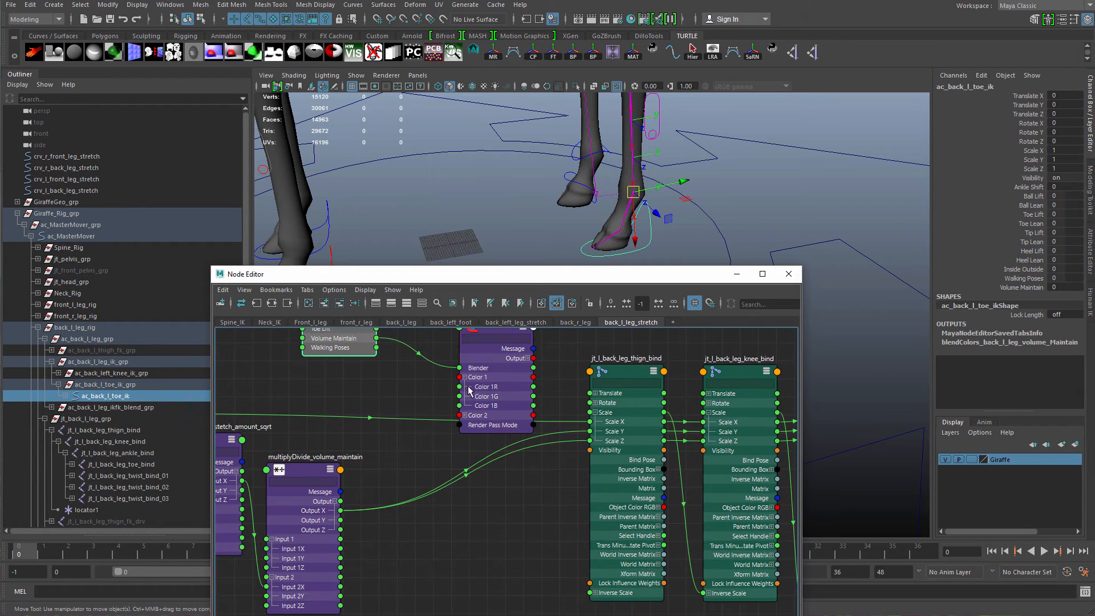
{"action": "left_click", "coordinate": [465, 416]}
{"action": "left_click_drag", "start_coordinate": [411, 442], "coordinate": [460, 387]}
{"action": "left_click_drag", "start_coordinate": [311, 525], "coordinate": [312, 529]}
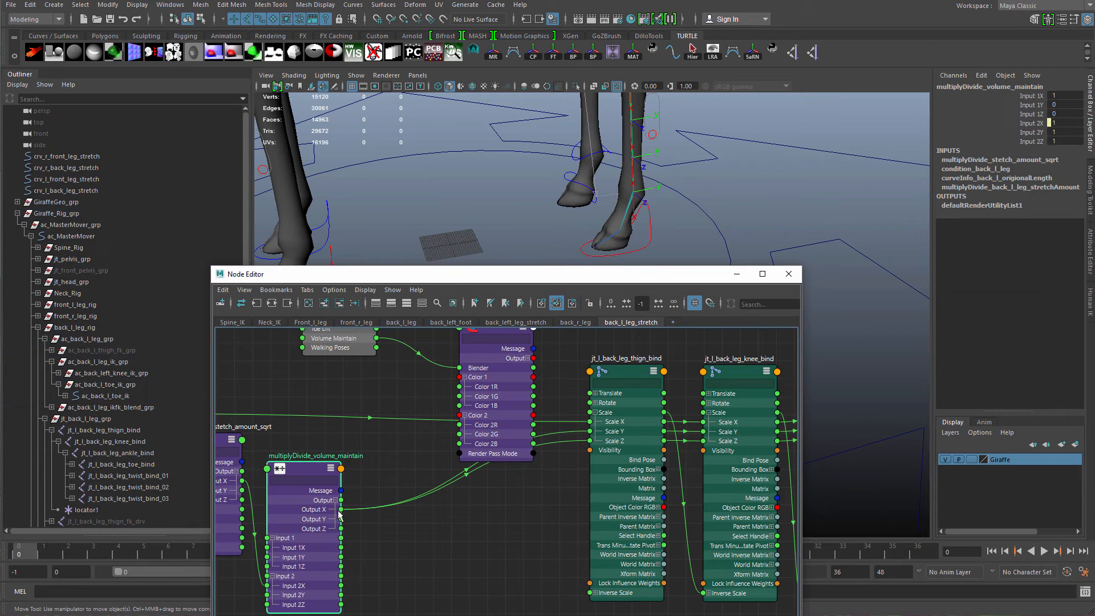
{"action": "left_click_drag", "start_coordinate": [417, 435], "coordinate": [462, 393]}
{"action": "left_click_drag", "start_coordinate": [503, 430], "coordinate": [510, 419]}
{"action": "middle_click_drag", "start_coordinate": [509, 419], "coordinate": [454, 475], "text": "alt"}
{"action": "left_click_drag", "start_coordinate": [440, 438], "coordinate": [442, 431]}
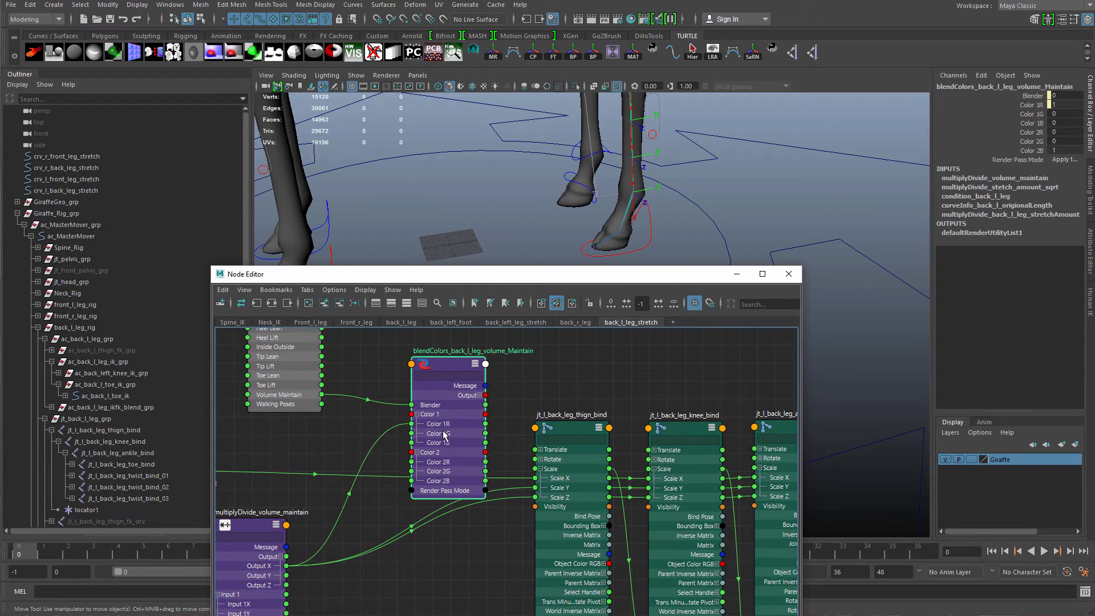
Set the volume blend node's Color 1B value to 1.
{"action": "left_click", "coordinate": [1072, 125]}
{"action": "type", "text": "1"}
{"action": "key", "text": "Return"}
Connect the volume blend node's Output R to the thigh joint's Scale Y and Scale Z.
{"action": "middle_click_drag", "start_coordinate": [490, 467], "coordinate": [494, 449], "text": "alt"}
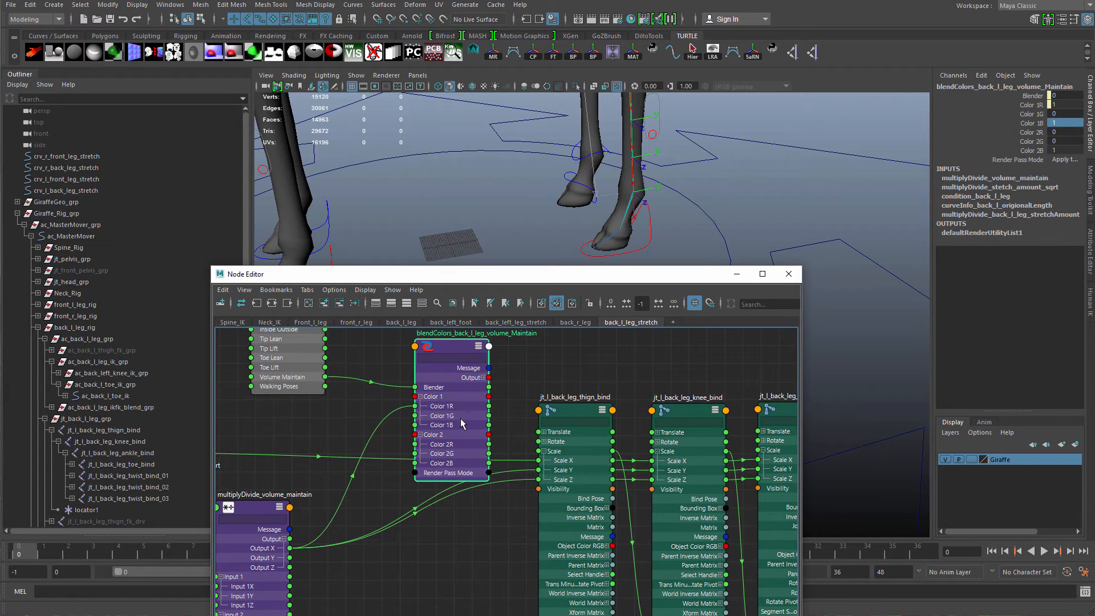
{"action": "left_click_drag", "start_coordinate": [462, 423], "coordinate": [448, 429]}
{"action": "left_click", "coordinate": [468, 383]}
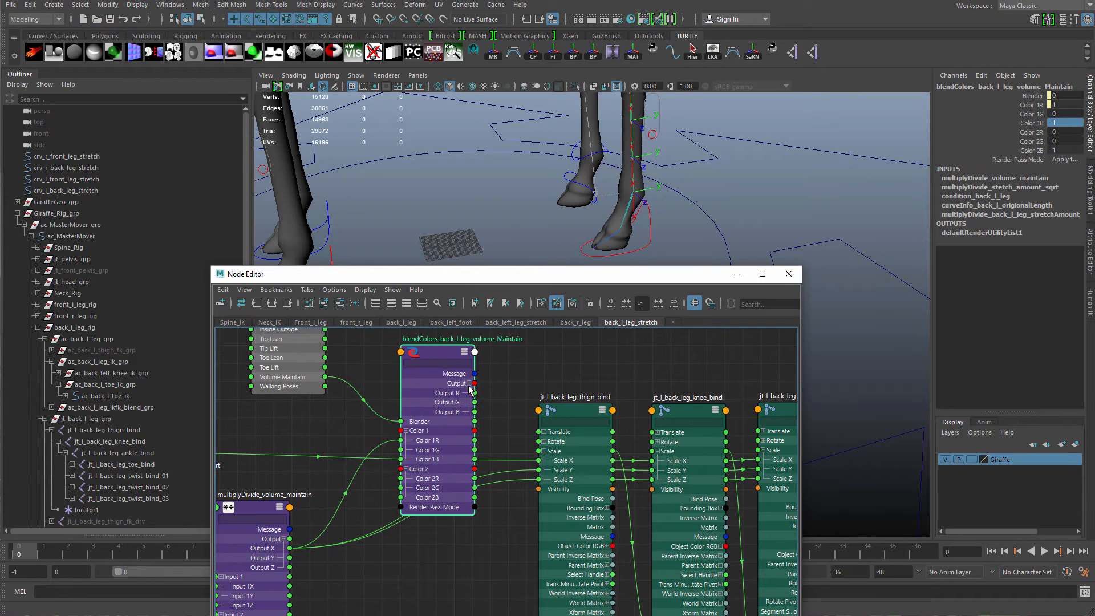
{"action": "left_click_drag", "start_coordinate": [476, 393], "coordinate": [542, 469]}
{"action": "left_click_drag", "start_coordinate": [475, 393], "coordinate": [538, 479]}
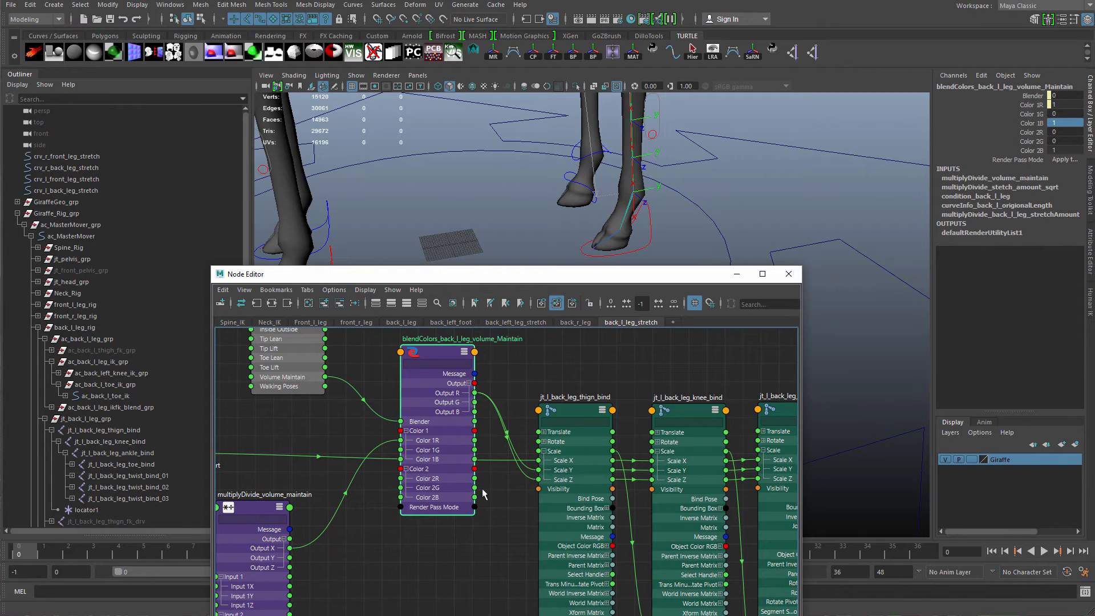
{"action": "left_click_drag", "start_coordinate": [431, 442], "coordinate": [463, 543]}
Inspect the thigh joint's incoming connections and the volume blend node's attributes.
{"action": "scroll", "coordinate": [479, 494], "scroll_direction": "down", "scroll_amount": 2}
{"action": "mouse_move", "coordinate": [479, 494]}
{"action": "left_mouse_down"}
{"action": "mouse_move", "coordinate": [462, 501]}
{"action": "mouse_move", "coordinate": [477, 473]}
{"action": "left_mouse_up"}
{"action": "left_click_drag", "start_coordinate": [680, 276], "coordinate": [678, 334]}
{"action": "left_click_drag", "start_coordinate": [626, 268], "coordinate": [642, 288], "text": "alt"}
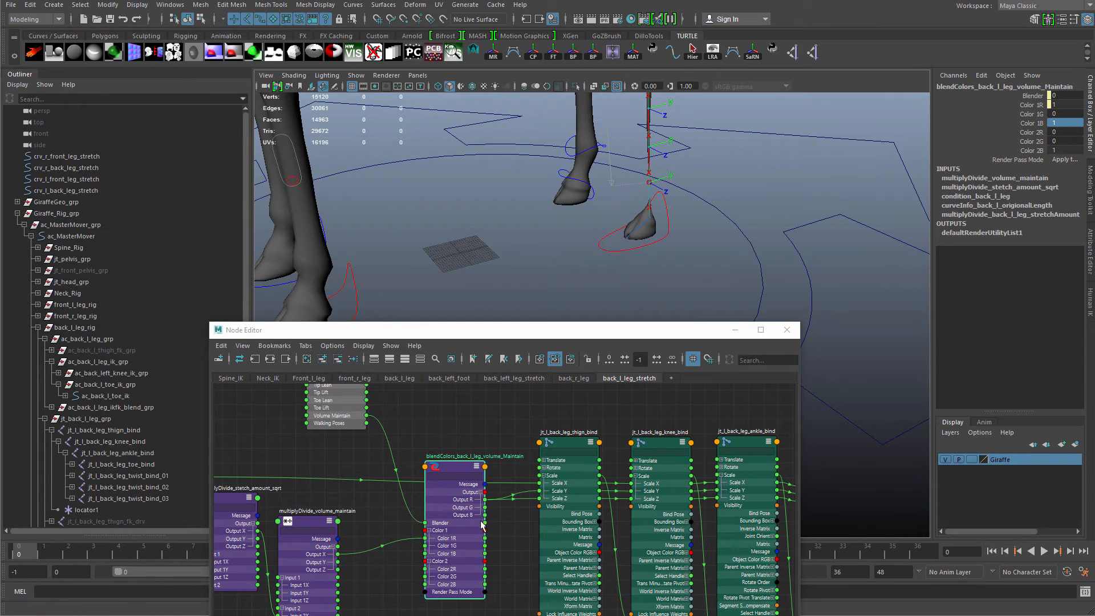
{"action": "scroll", "coordinate": [471, 533], "scroll_direction": "up", "scroll_amount": 2}
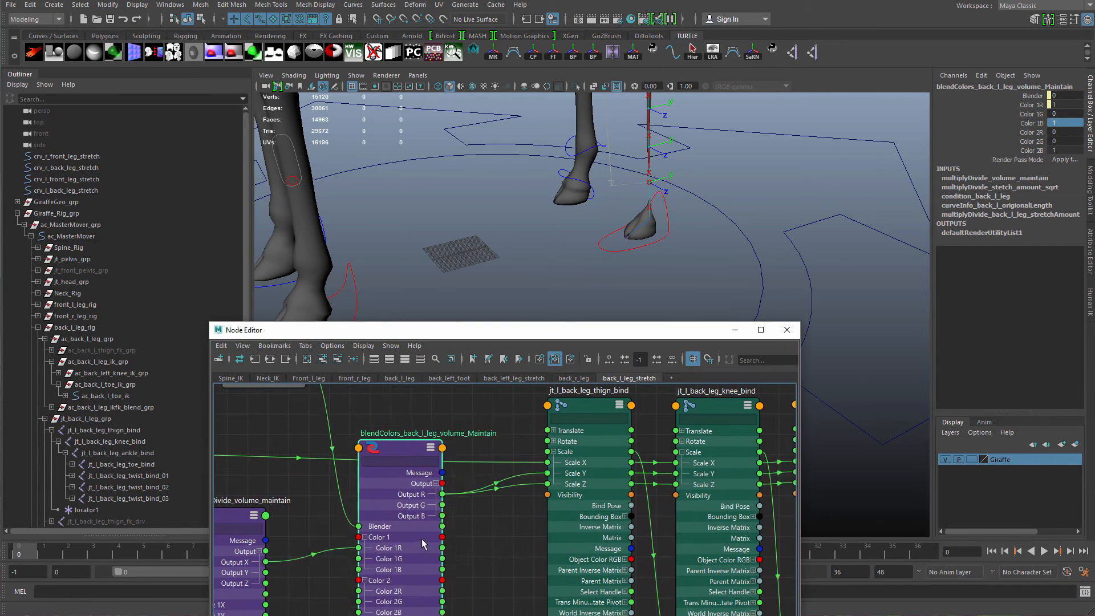
{"action": "left_click_drag", "start_coordinate": [443, 535], "coordinate": [448, 527]}
{"action": "scroll", "coordinate": [542, 528], "scroll_direction": "up", "scroll_amount": 1}
{"action": "left_click", "coordinate": [604, 510]}
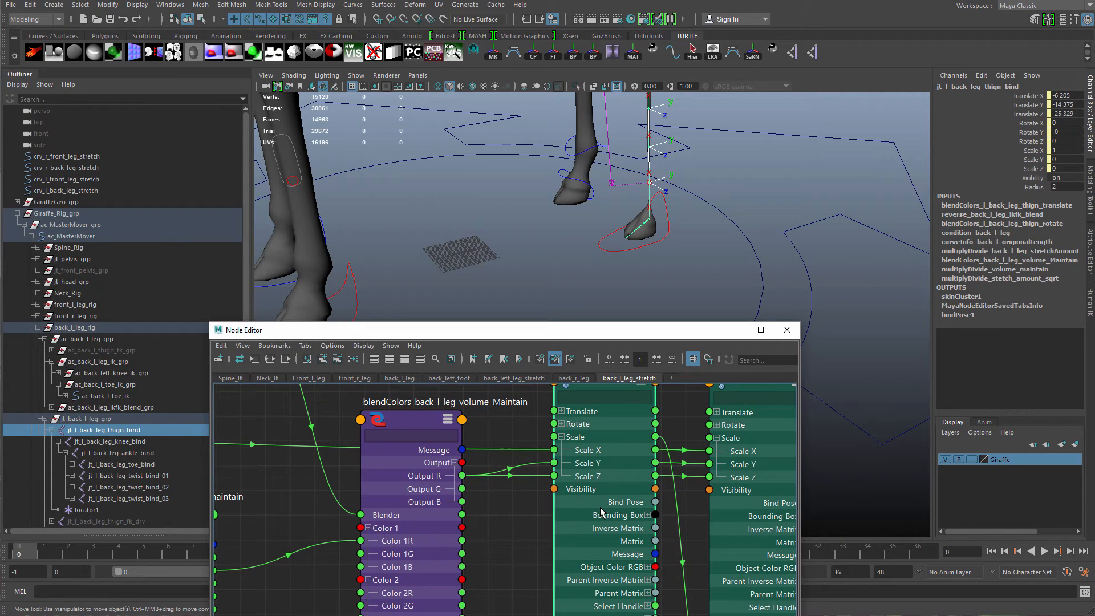
{"action": "double_click", "coordinate": [436, 513]}
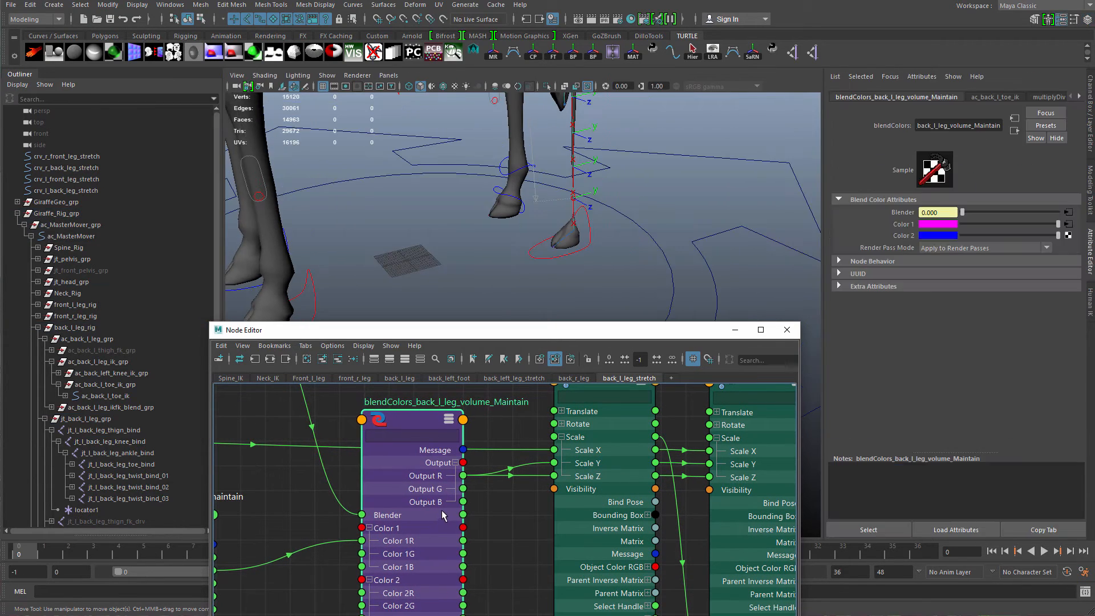
{"action": "left_click_drag", "start_coordinate": [442, 509], "coordinate": [448, 511]}
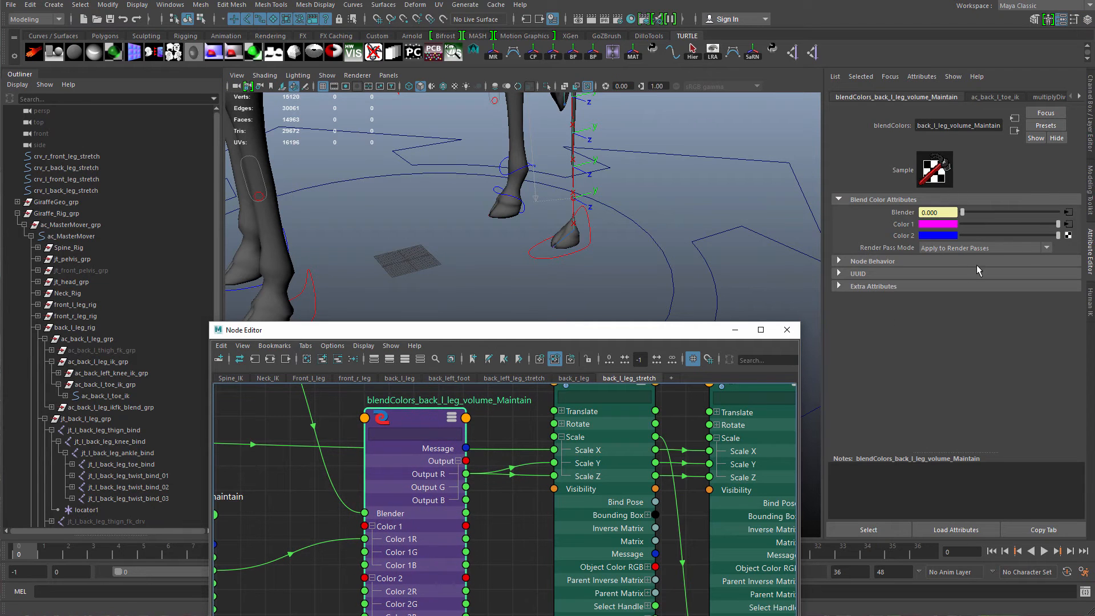
Set the volume blend node's Color 2R value to 1.
{"action": "key", "text": "ctrl+a"}
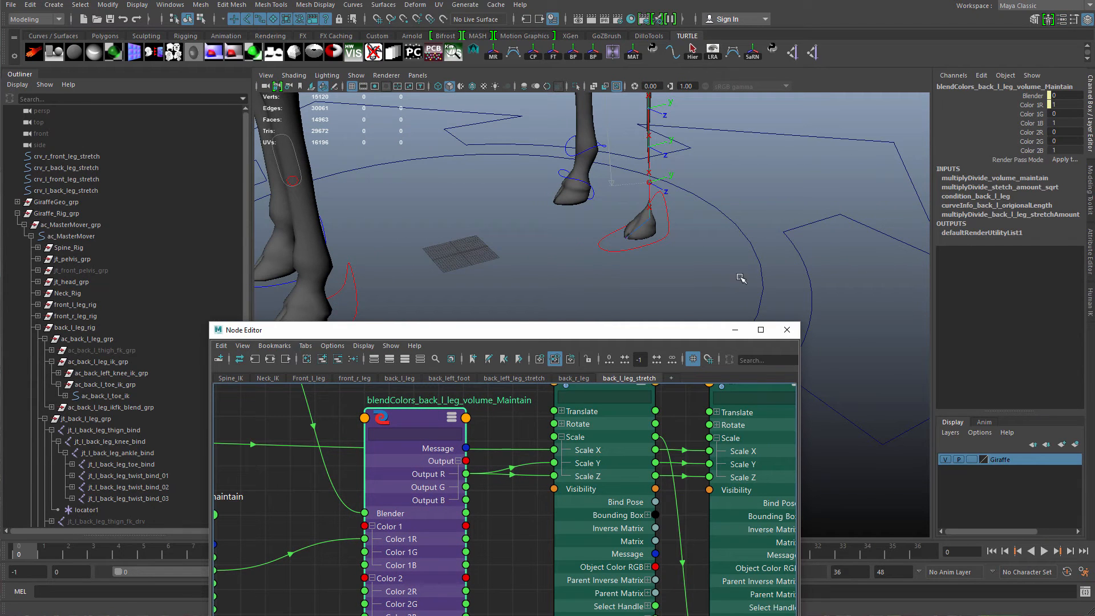
{"action": "left_click", "coordinate": [1067, 132]}
{"action": "key", "text": "Return"}
{"action": "left_click", "coordinate": [1072, 126]}
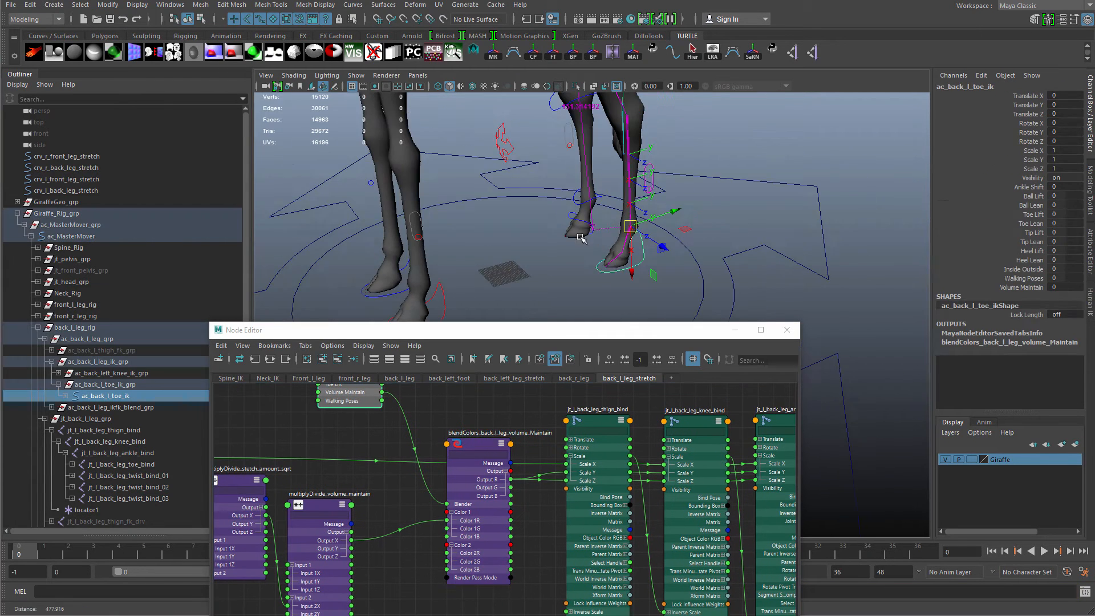
Move the toe IK control to stretch the leg and raise its Volume Maintain to 1 to test.
{"action": "left_click_drag", "start_coordinate": [580, 237], "coordinate": [606, 155], "text": "alt"}
{"action": "left_click_drag", "start_coordinate": [641, 205], "coordinate": [655, 310]}
{"action": "middle_click_drag", "start_coordinate": [654, 315], "coordinate": [640, 237], "text": "alt"}
{"action": "left_click_drag", "start_coordinate": [642, 239], "coordinate": [869, 272]}
{"action": "left_click", "coordinate": [1008, 288]}
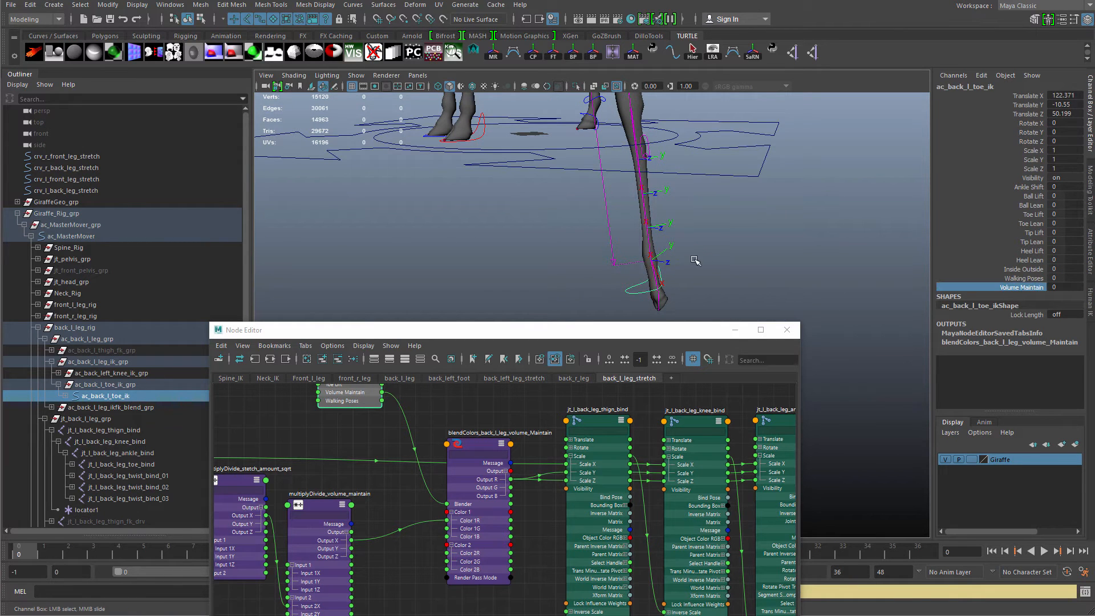
{"action": "middle_click_drag", "start_coordinate": [695, 261], "coordinate": [863, 250]}
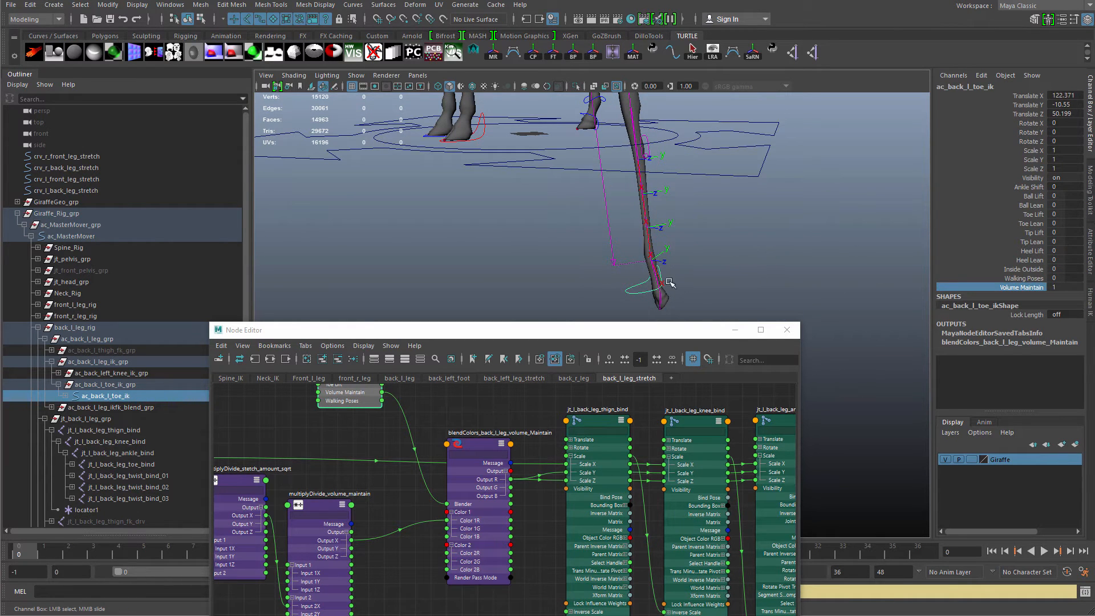
{"action": "middle_click_drag", "start_coordinate": [669, 283], "coordinate": [897, 290]}
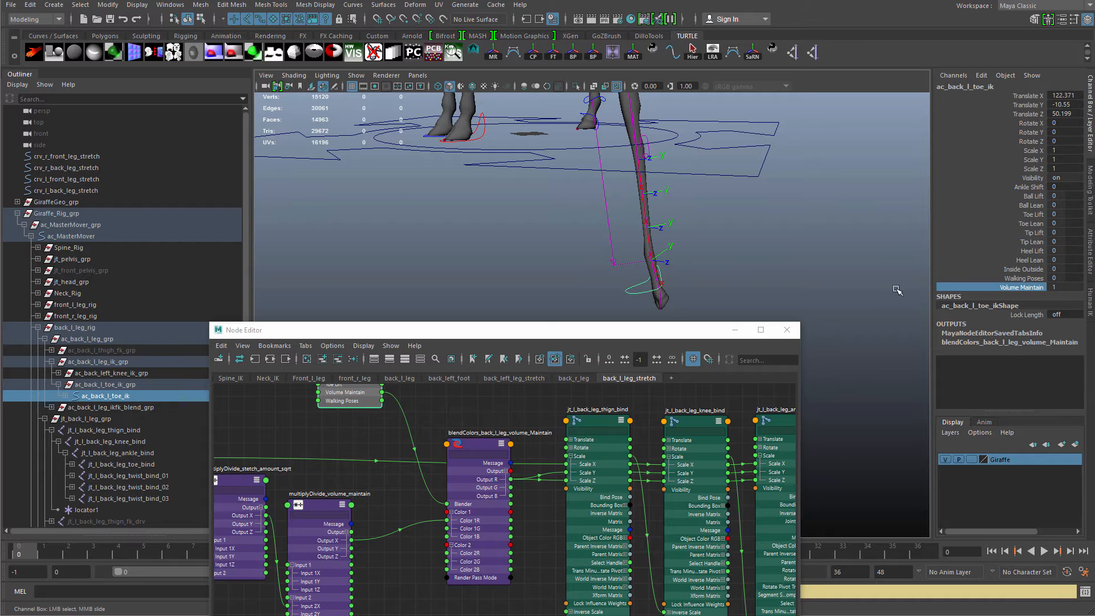
Set Volume Maintain back to 0 and reset the toe IK control's translate values to 0.
{"action": "left_click", "coordinate": [1064, 287]}
{"action": "type", "text": "0"}
{"action": "key", "text": "Return"}
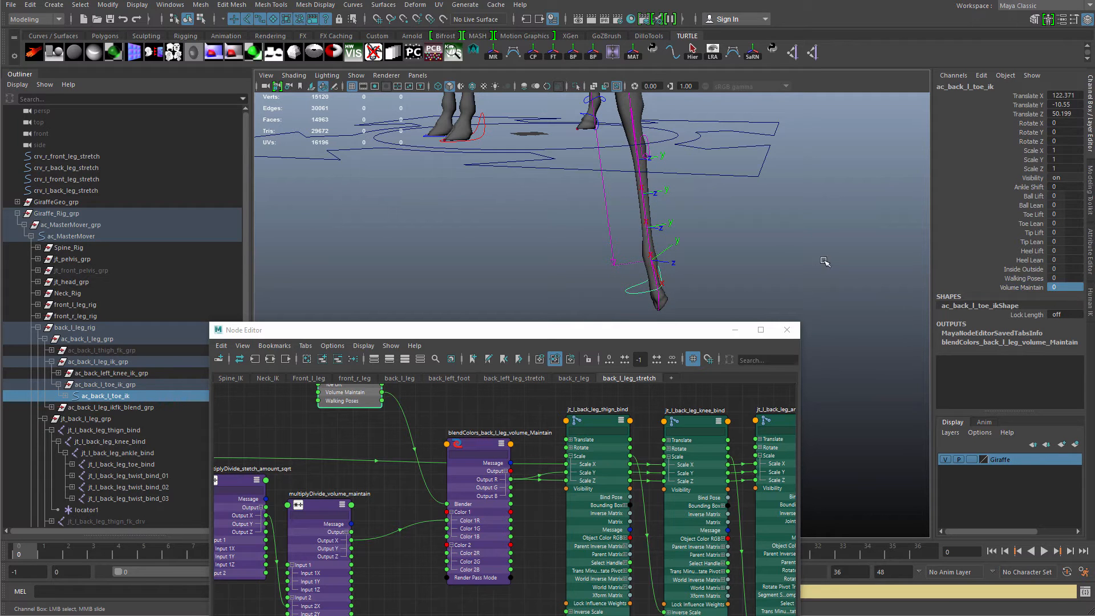
{"action": "left_click", "coordinate": [1066, 105]}
{"action": "left_click", "coordinate": [1071, 95], "text": "shift"}
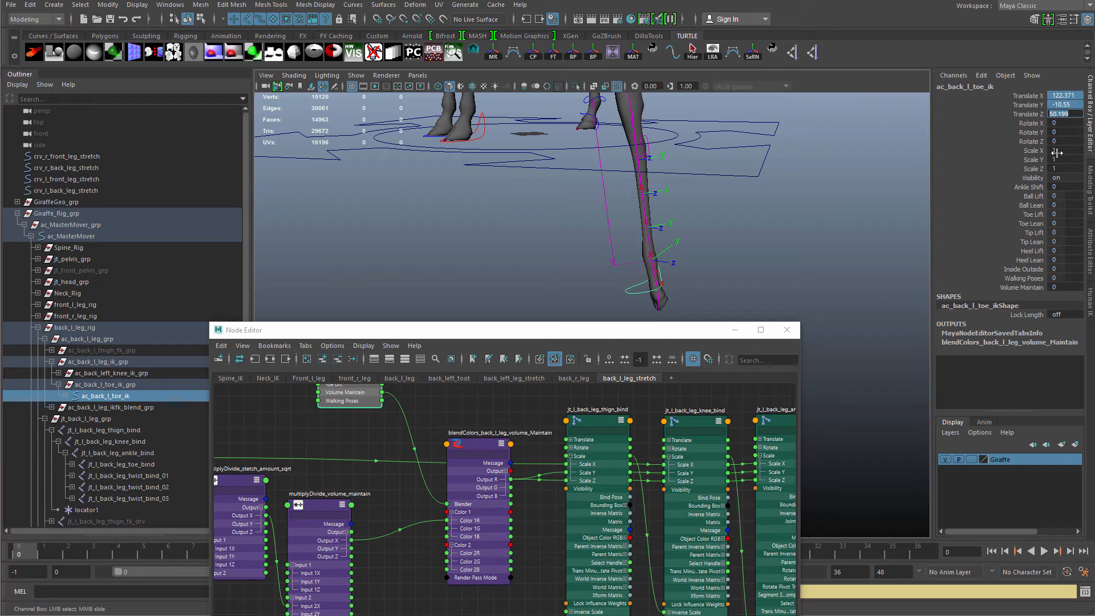
{"action": "type", "text": "0"}
{"action": "key", "text": "Return"}
Inspect the leg stretch node network and the leg joint nodes in the node editor.
{"action": "left_click_drag", "start_coordinate": [648, 329], "coordinate": [747, 203]}
{"action": "scroll", "coordinate": [685, 357], "scroll_direction": "down", "scroll_amount": 7}
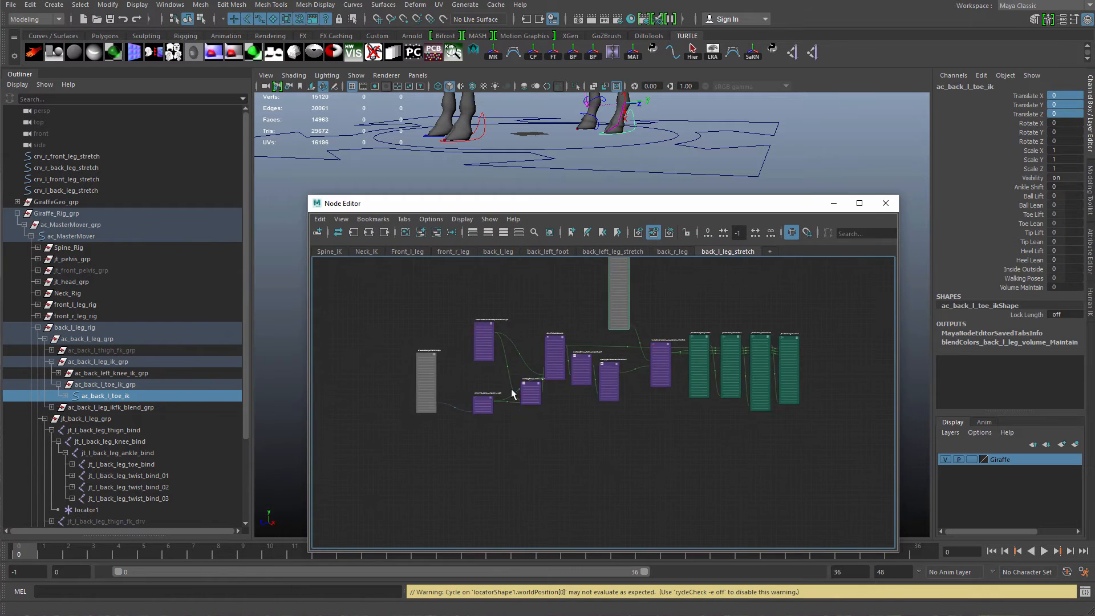
{"action": "middle_click_drag", "start_coordinate": [515, 337], "coordinate": [524, 388], "text": "alt"}
{"action": "scroll", "coordinate": [528, 383], "scroll_direction": "down", "scroll_amount": 1}
{"action": "scroll", "coordinate": [529, 387], "scroll_direction": "up", "scroll_amount": 3}
{"action": "left_click", "coordinate": [529, 387]}
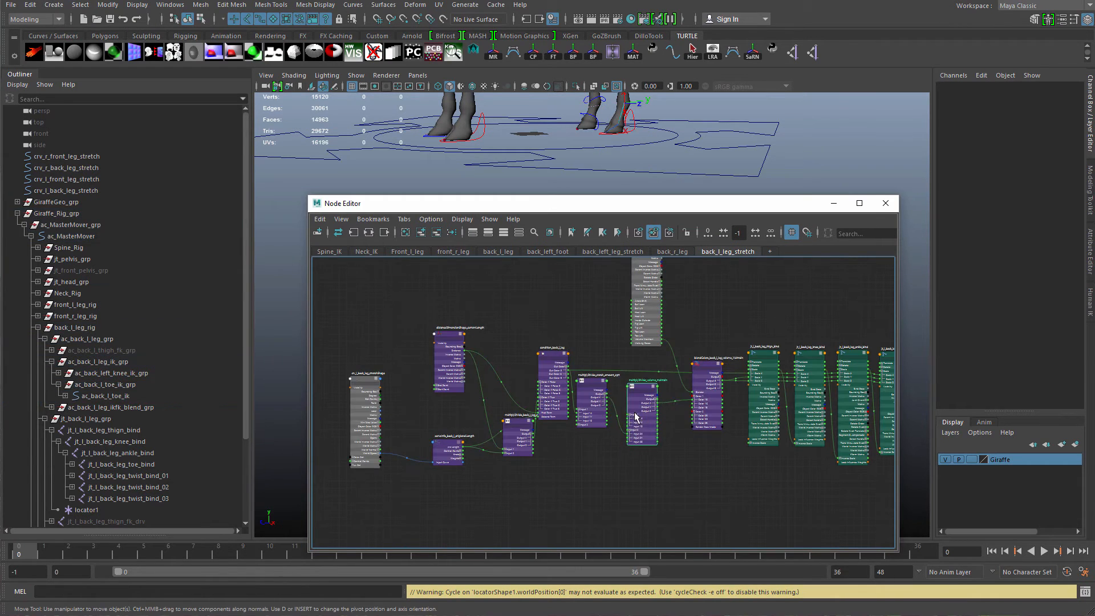
{"action": "left_click", "coordinate": [763, 399]}
{"action": "left_click", "coordinate": [810, 399]}
{"action": "left_click", "coordinate": [851, 407]}
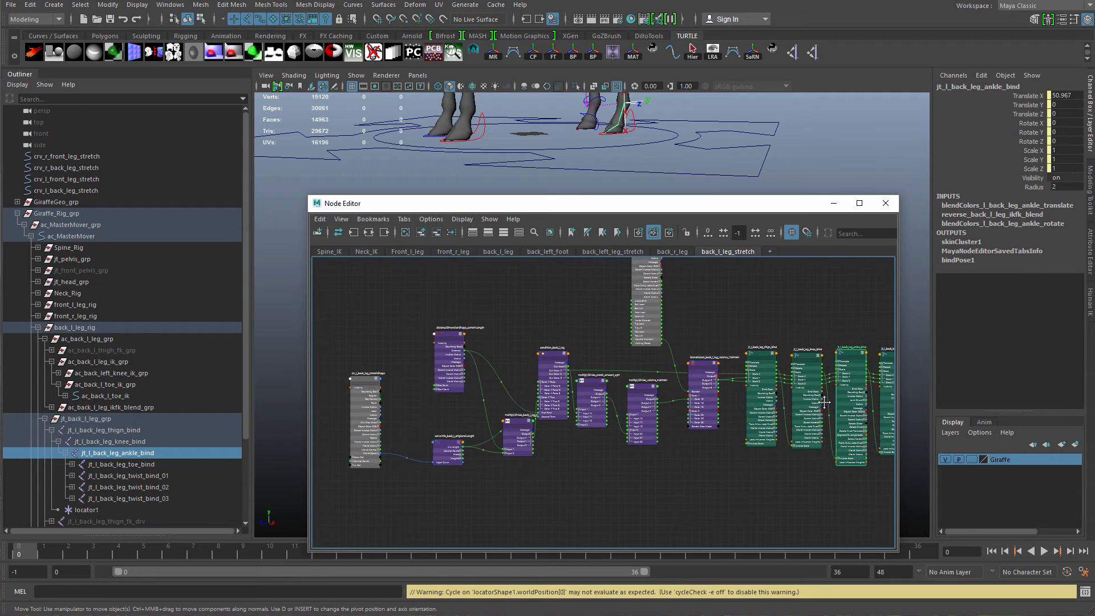
{"action": "middle_click_drag", "start_coordinate": [850, 407], "coordinate": [691, 427], "text": "alt"}
{"action": "left_click", "coordinate": [743, 393]}
Move the toe IK control in the viewport to test the leg stretch.
{"action": "left_click_drag", "start_coordinate": [705, 204], "coordinate": [711, 239]}
{"action": "middle_click_drag", "start_coordinate": [679, 114], "coordinate": [688, 148], "text": "alt"}
{"action": "left_click_drag", "start_coordinate": [642, 166], "coordinate": [683, 204]}
{"action": "left_click", "coordinate": [650, 188]}
{"action": "key", "text": "ctrl+z"}
{"action": "mouse_move", "coordinate": [722, 162]}
{"action": "middle_mouse_down", "text": "alt"}
{"action": "mouse_move", "coordinate": [732, 172]}
{"action": "mouse_move", "coordinate": [717, 160]}
{"action": "mouse_move", "coordinate": [725, 165]}
{"action": "middle_mouse_up", "text": "alt"}
{"action": "left_click_drag", "start_coordinate": [789, 239], "coordinate": [681, 317]}
{"action": "left_click_drag", "start_coordinate": [661, 239], "coordinate": [679, 208], "text": "alt"}
{"action": "middle_click_drag", "start_coordinate": [679, 208], "coordinate": [642, 221], "text": "alt"}
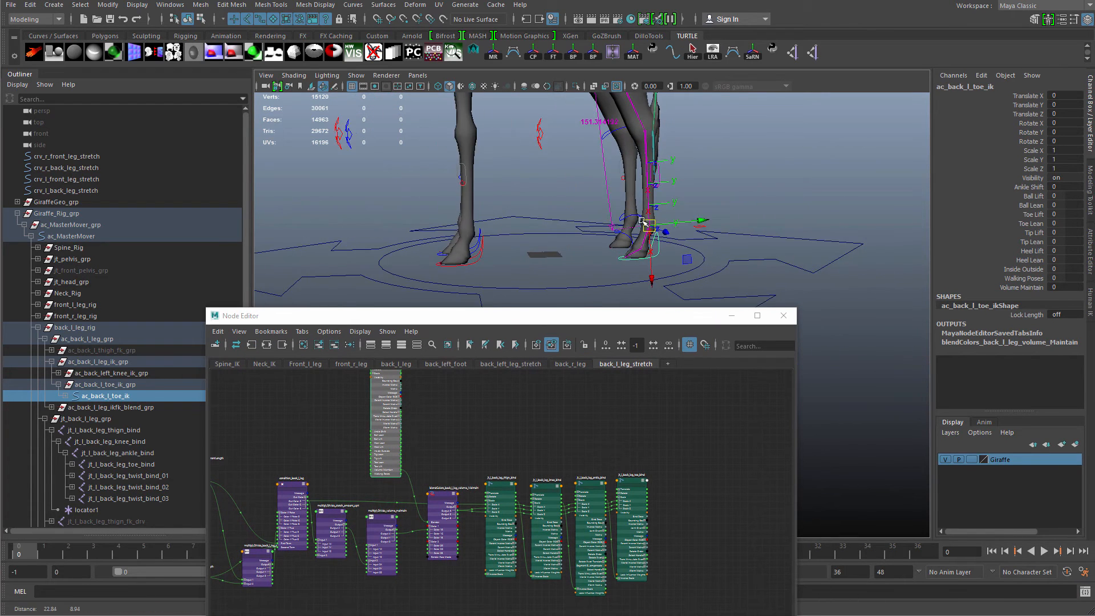
{"action": "left_click_drag", "start_coordinate": [643, 221], "coordinate": [679, 227], "text": "alt"}
Raise Volume Maintain on the toe IK control and move the control to test volume preservation.
{"action": "left_click", "coordinate": [1021, 287]}
{"action": "middle_click_drag", "start_coordinate": [720, 258], "coordinate": [826, 238]}
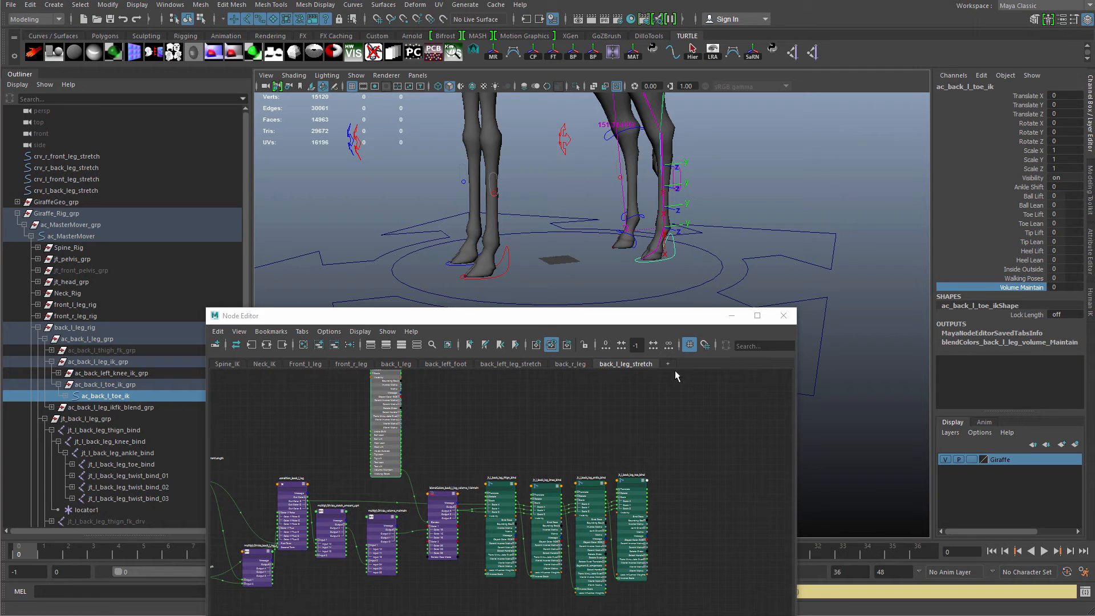
{"action": "middle_click_drag", "start_coordinate": [529, 435], "coordinate": [606, 452], "text": "alt"}
{"action": "middle_click_drag", "start_coordinate": [685, 205], "coordinate": [684, 195], "text": "alt"}
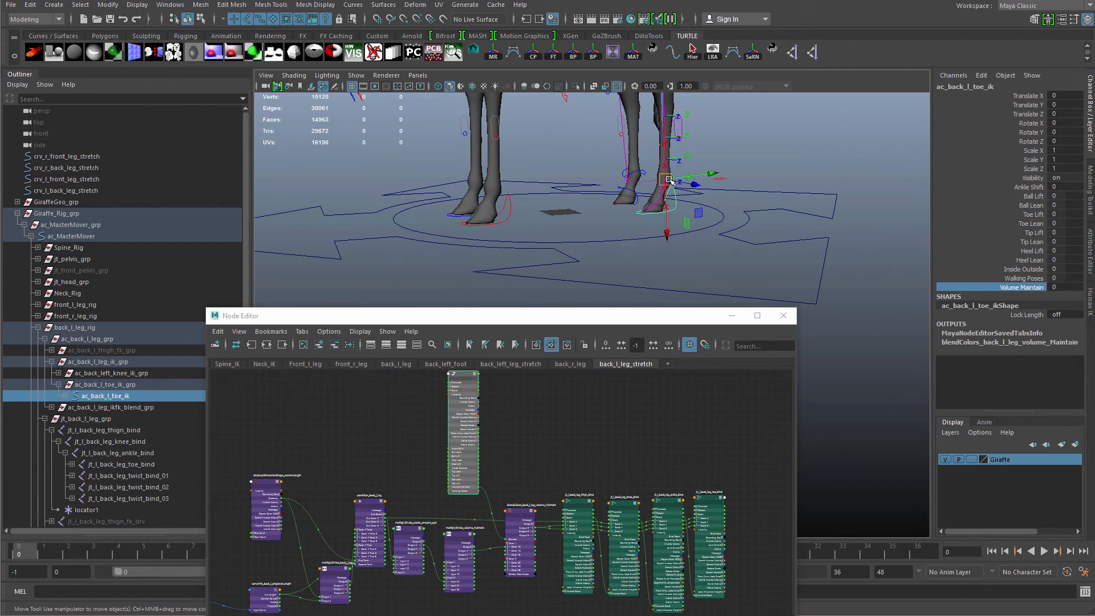
{"action": "left_click_drag", "start_coordinate": [664, 179], "coordinate": [692, 310]}
{"action": "left_click_drag", "start_coordinate": [694, 294], "coordinate": [696, 277], "text": "alt"}
{"action": "middle_click_drag", "start_coordinate": [704, 276], "coordinate": [689, 200], "text": "alt"}
Undo the last three toe control moves.
{"action": "key", "text": "q"}
{"action": "left_click", "coordinate": [669, 138]}
{"action": "left_click_drag", "start_coordinate": [670, 140], "coordinate": [663, 278], "text": "alt"}
{"action": "key", "text": "w"}
{"action": "key", "text": "ctrl+z"}
{"action": "key", "text": "ctrl+z"}
{"action": "key", "text": "ctrl+z"}
Reposition the node editor window and tidy the node layout around the volume blend node.
{"action": "left_click_drag", "start_coordinate": [624, 317], "coordinate": [651, 132]}
{"action": "scroll", "coordinate": [599, 276], "scroll_direction": "up", "scroll_amount": 2}
{"action": "mouse_move", "coordinate": [623, 279]}
{"action": "middle_mouse_down", "text": "alt"}
{"action": "mouse_move", "coordinate": [629, 305]}
{"action": "mouse_move", "coordinate": [614, 268]}
{"action": "middle_mouse_up", "text": "alt"}
{"action": "left_click", "coordinate": [572, 276]}
{"action": "left_click_drag", "start_coordinate": [741, 252], "coordinate": [530, 396]}
{"action": "left_click", "coordinate": [491, 308]}
{"action": "middle_click_drag", "start_coordinate": [490, 306], "coordinate": [550, 365], "text": "alt"}
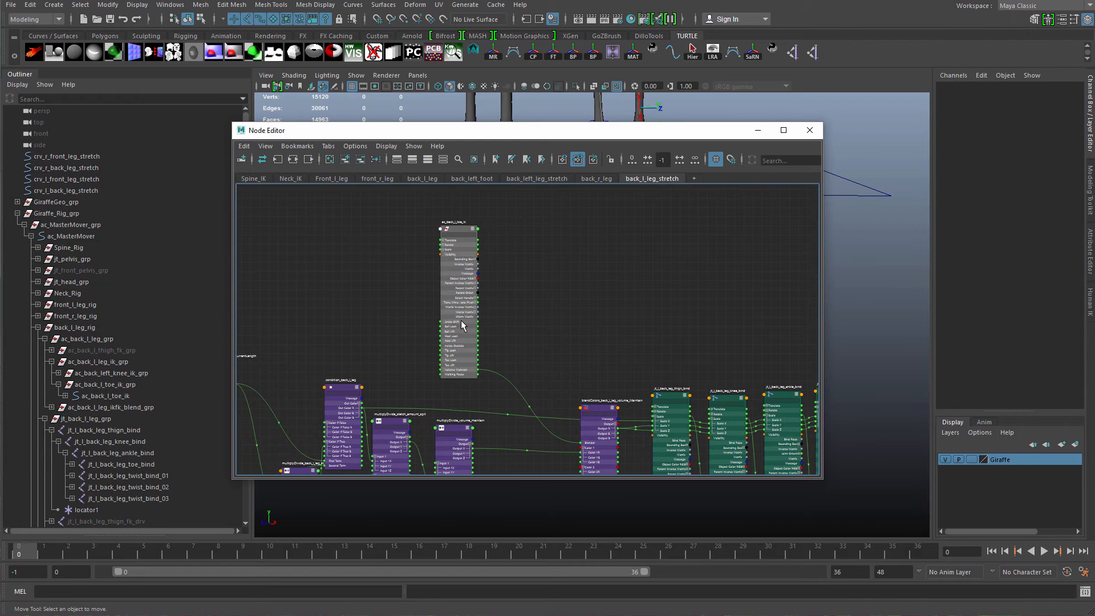
{"action": "left_click_drag", "start_coordinate": [460, 321], "coordinate": [460, 330]}
{"action": "middle_click_drag", "start_coordinate": [499, 293], "coordinate": [416, 187], "text": "alt"}
{"action": "scroll", "coordinate": [514, 332], "scroll_direction": "up", "scroll_amount": 1}
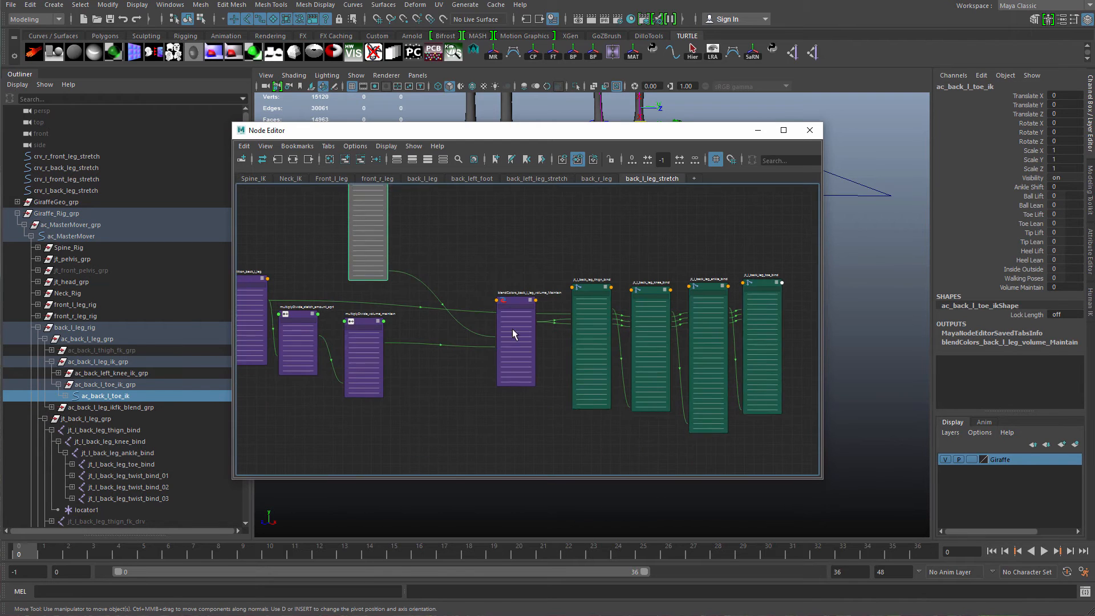
{"action": "left_click_drag", "start_coordinate": [521, 348], "coordinate": [468, 349]}
{"action": "scroll", "coordinate": [554, 343], "scroll_direction": "up", "scroll_amount": 2}
{"action": "middle_click_drag", "start_coordinate": [535, 361], "coordinate": [591, 393], "text": "alt"}
{"action": "left_click_drag", "start_coordinate": [484, 374], "coordinate": [489, 370]}
{"action": "scroll", "coordinate": [561, 320], "scroll_direction": "up", "scroll_amount": 2}
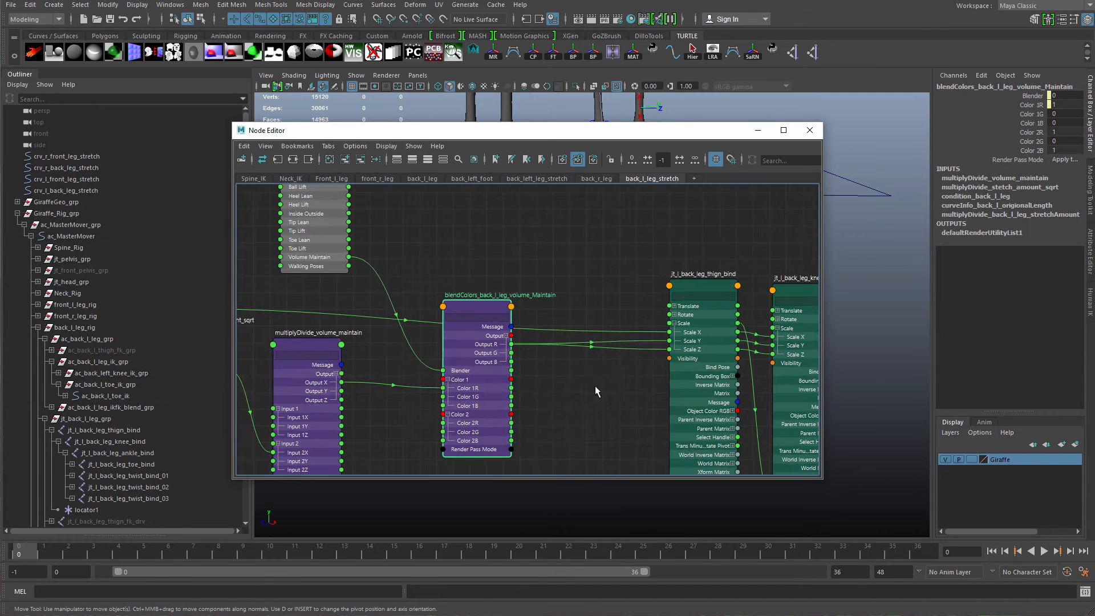
Create a new blendColors node in the node editor.
{"action": "left_click", "coordinate": [617, 274]}
{"action": "key", "text": "Tab"}
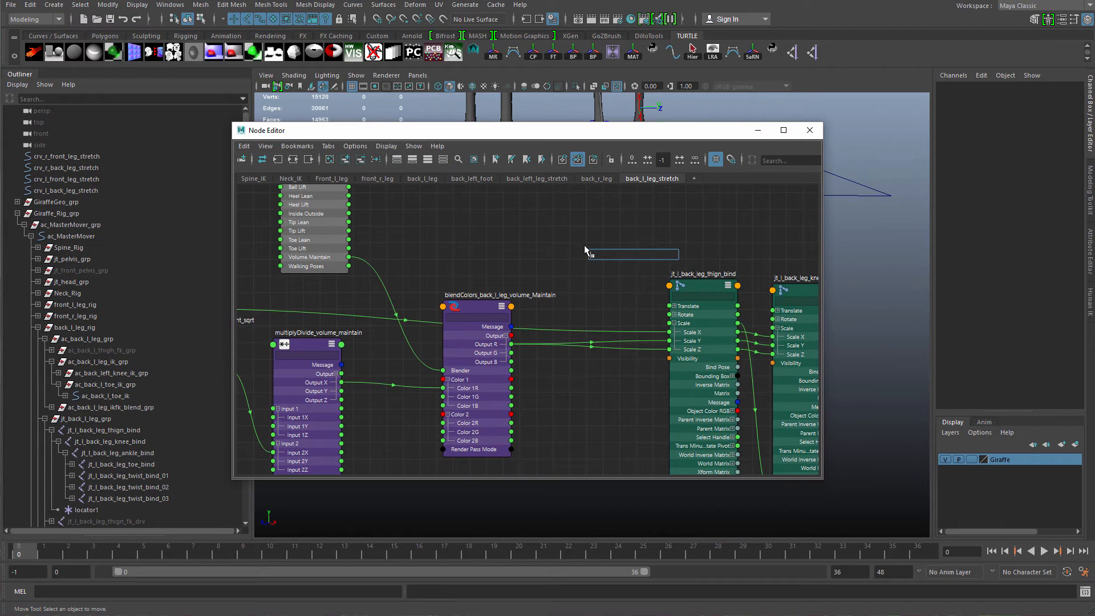
{"action": "type", "text": "be"}
{"action": "key", "text": "BackSpace"}
{"action": "type", "text": "lendColors"}
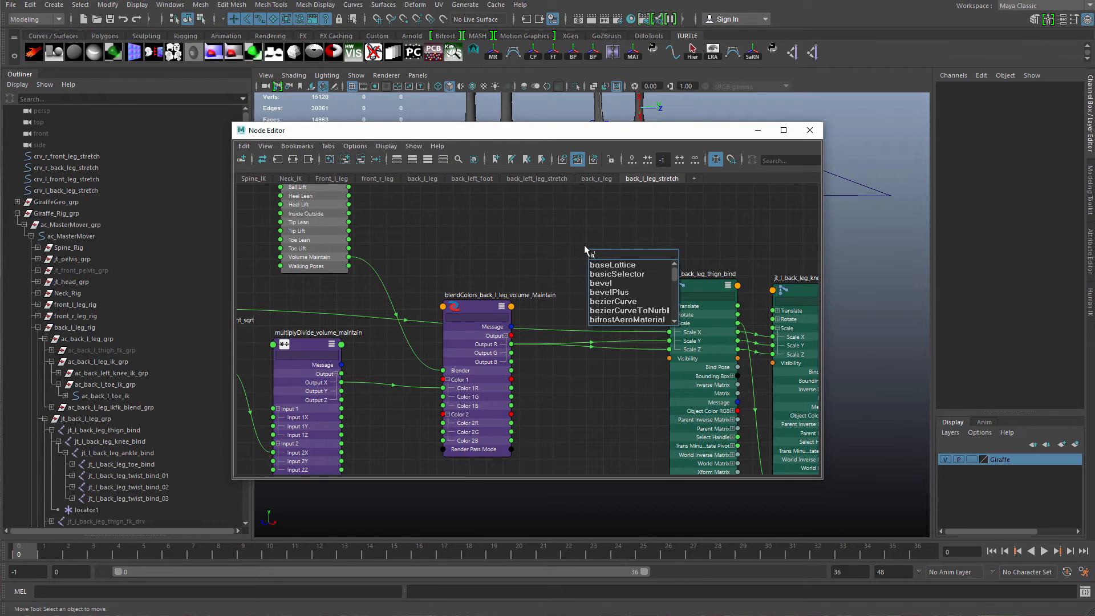
{"action": "key", "text": "Return"}
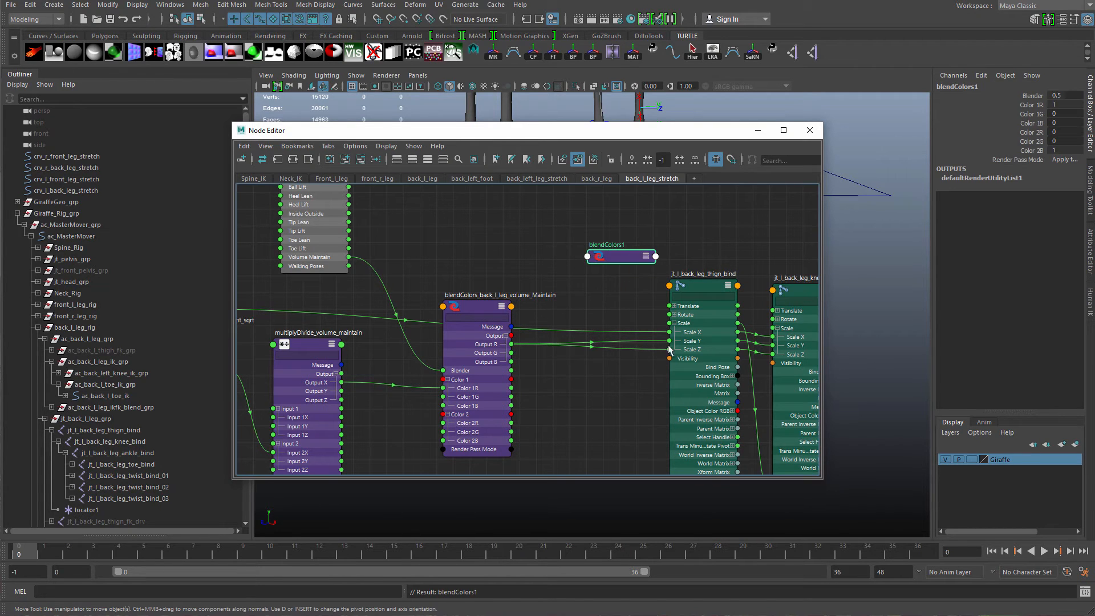
Rename the new blend node to blendColors_back_l_leg_ikStretch_ikfk_blend.
{"action": "double_click", "coordinate": [606, 257]}
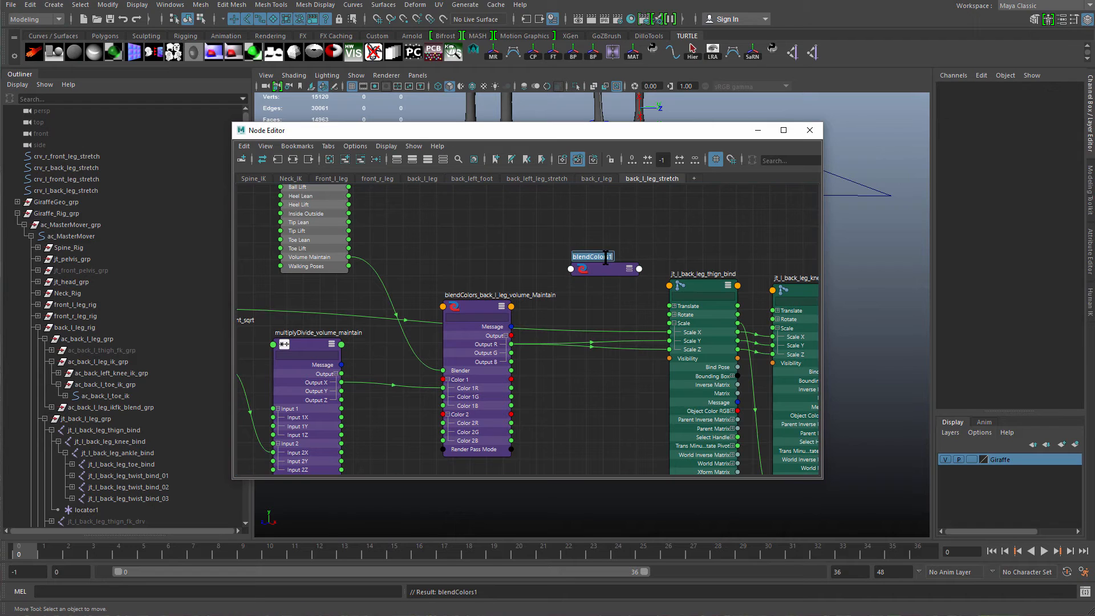
{"action": "type", "text": "_back_l_leng_"}
{"action": "key", "text": "BackSpace"}
{"action": "key", "text": "BackSpace"}
{"action": "key", "text": "BackSpace"}
{"action": "type", "text": "g_volume_"}
{"action": "key", "text": "BackSpace"}
{"action": "key", "text": "BackSpace"}
{"action": "key", "text": "BackSpace"}
{"action": "key", "text": "BackSpace"}
{"action": "key", "text": "BackSpace"}
{"action": "key", "text": "BackSpace"}
{"action": "type", "text": "ikStretch_ikfk_blend"}
{"action": "key", "text": "Return"}
Rearrange the node editor layout, moving the new blend node and lining up the back leg joint nodes in a row.
{"action": "mouse_move", "coordinate": [611, 267]}
{"action": "left_mouse_down"}
{"action": "mouse_move", "coordinate": [612, 224]}
{"action": "mouse_move", "coordinate": [604, 256]}
{"action": "left_mouse_up"}
{"action": "key", "text": "3"}
{"action": "scroll", "coordinate": [607, 288], "scroll_direction": "down", "scroll_amount": 1}
{"action": "middle_click_drag", "start_coordinate": [607, 289], "coordinate": [519, 343], "text": "alt"}
{"action": "scroll", "coordinate": [556, 334], "scroll_direction": "down", "scroll_amount": 3}
{"action": "middle_click_drag", "start_coordinate": [660, 374], "coordinate": [537, 301], "text": "alt"}
{"action": "left_click_drag", "start_coordinate": [702, 393], "coordinate": [744, 425]}
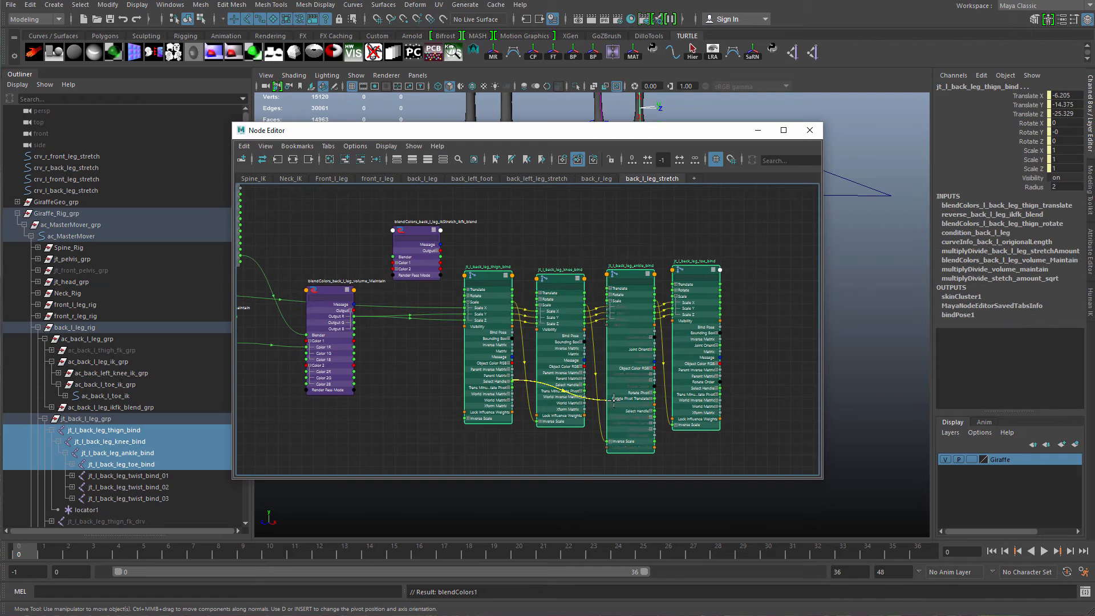
{"action": "left_click_drag", "start_coordinate": [480, 244], "coordinate": [705, 405]}
{"action": "left_click_drag", "start_coordinate": [643, 395], "coordinate": [694, 411]}
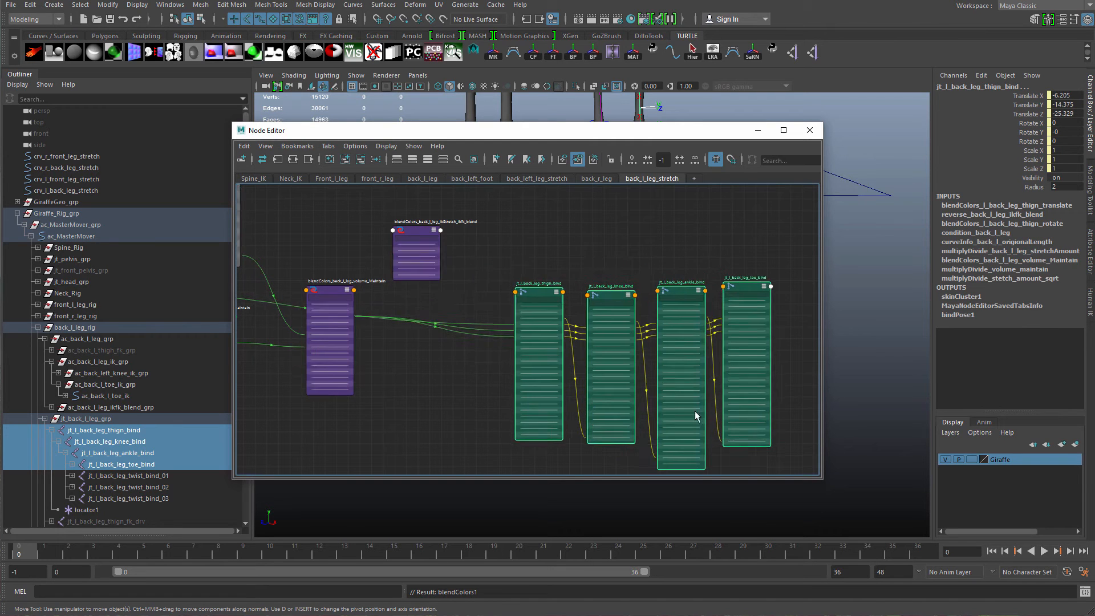
Reposition the ikStretch IK/FK blend and volume blend nodes beside the thigh joint node.
{"action": "scroll", "coordinate": [502, 390], "scroll_direction": "up", "scroll_amount": 4}
{"action": "middle_click_drag", "start_coordinate": [502, 390], "coordinate": [660, 438], "text": "alt"}
{"action": "scroll", "coordinate": [570, 365], "scroll_direction": "up", "scroll_amount": 1}
{"action": "left_click", "coordinate": [519, 285]}
{"action": "middle_click_drag", "start_coordinate": [519, 285], "coordinate": [527, 420], "text": "alt"}
{"action": "scroll", "coordinate": [553, 394], "scroll_direction": "up", "scroll_amount": 3}
{"action": "left_click_drag", "start_coordinate": [509, 347], "coordinate": [537, 336]}
{"action": "scroll", "coordinate": [520, 371], "scroll_direction": "down", "scroll_amount": 3}
{"action": "middle_click_drag", "start_coordinate": [521, 425], "coordinate": [502, 356], "text": "alt"}
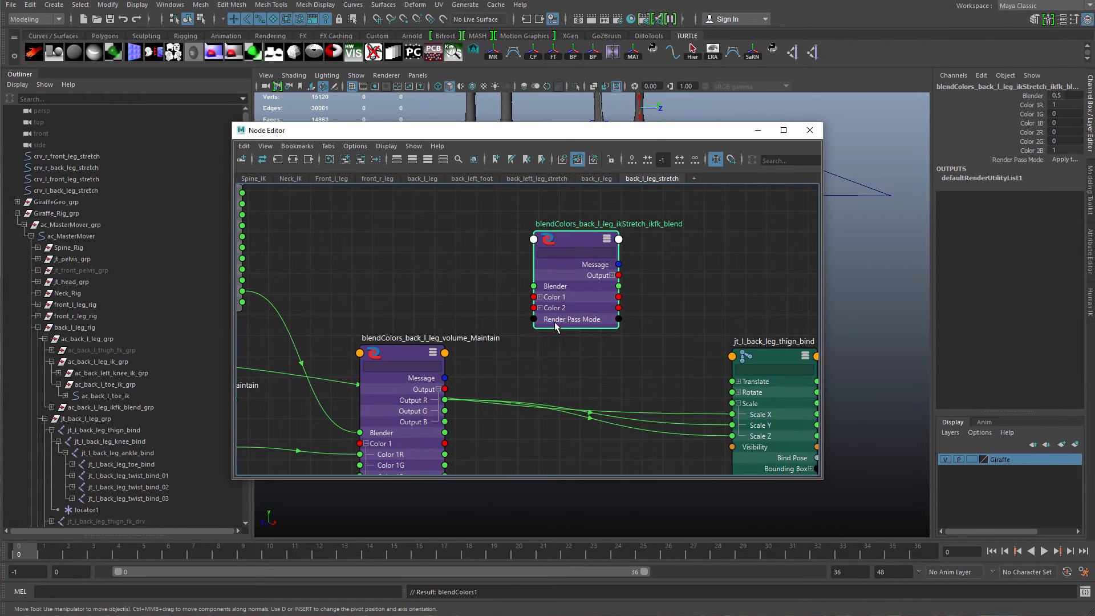
{"action": "left_click_drag", "start_coordinate": [554, 322], "coordinate": [570, 328]}
{"action": "left_click_drag", "start_coordinate": [414, 402], "coordinate": [408, 449]}
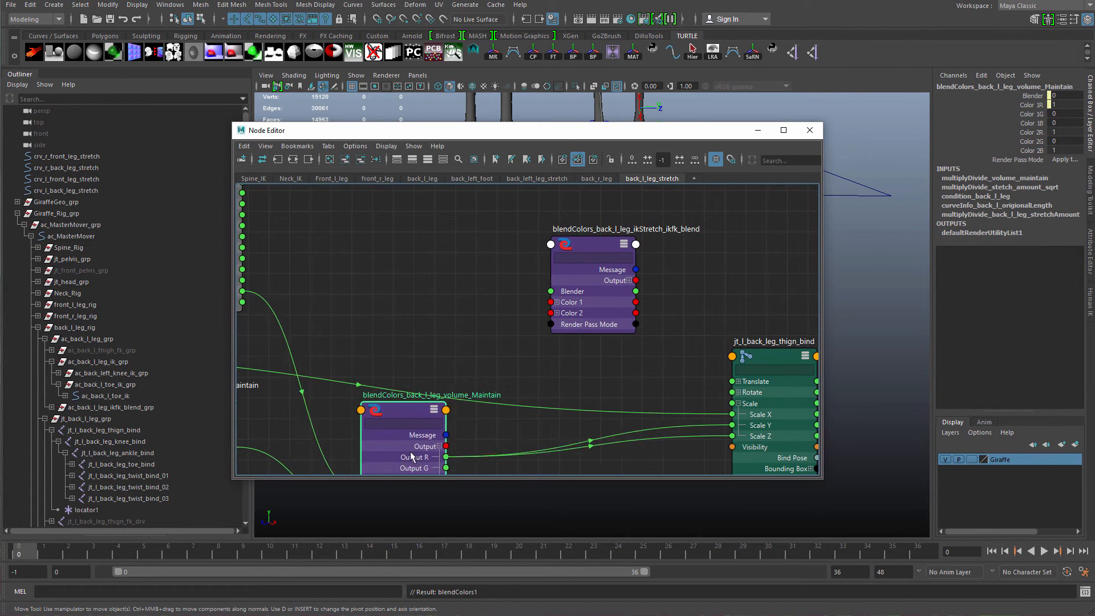
{"action": "middle_click_drag", "start_coordinate": [466, 446], "coordinate": [473, 417], "text": "alt"}
{"action": "mouse_move", "coordinate": [398, 422]}
{"action": "left_mouse_down"}
{"action": "mouse_move", "coordinate": [409, 388]}
{"action": "mouse_move", "coordinate": [393, 404]}
{"action": "left_mouse_up"}
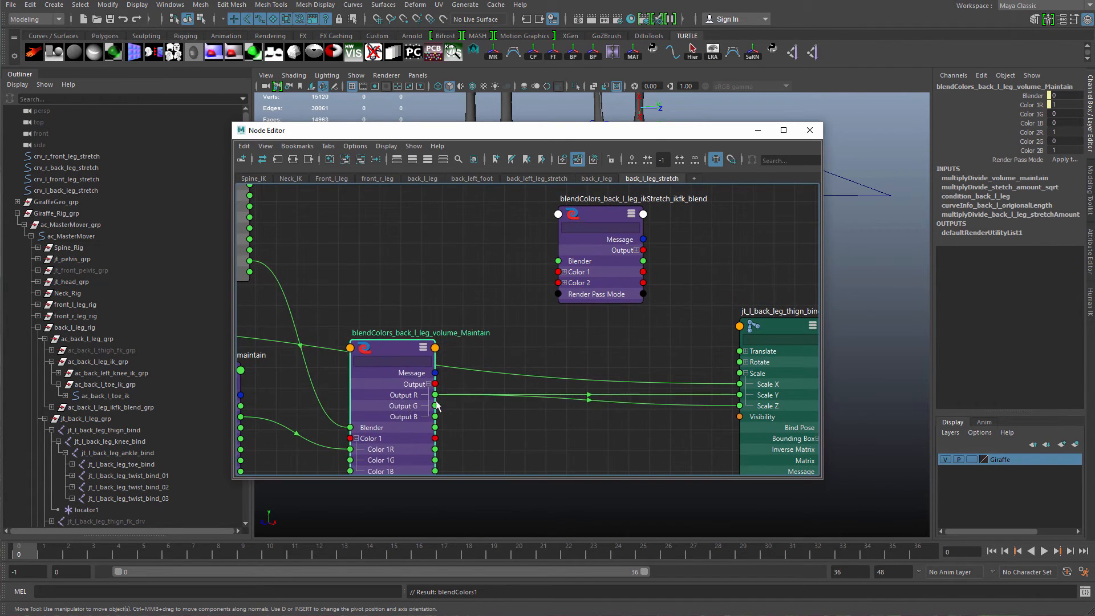
{"action": "mouse_move", "coordinate": [484, 364]}
{"action": "middle_mouse_down", "text": "alt"}
{"action": "mouse_move", "coordinate": [520, 391]}
{"action": "mouse_move", "coordinate": [482, 384]}
{"action": "middle_mouse_up", "text": "alt"}
{"action": "scroll", "coordinate": [520, 391], "scroll_direction": "down", "scroll_amount": 2}
{"action": "left_click", "coordinate": [546, 337]}
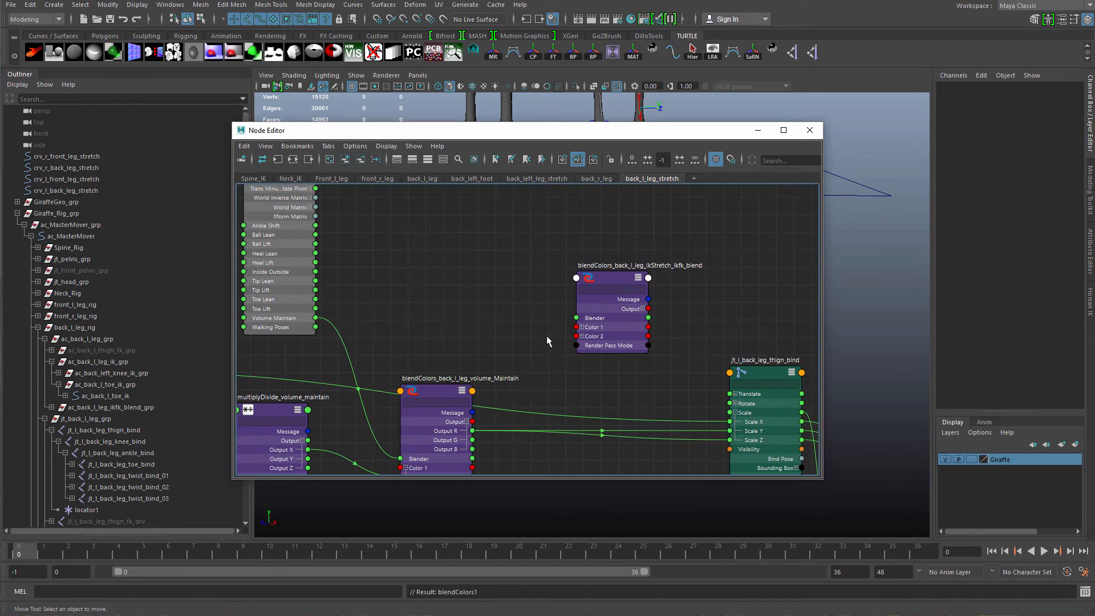
{"action": "middle_click_drag", "start_coordinate": [539, 327], "coordinate": [582, 368], "text": "alt"}
{"action": "scroll", "coordinate": [578, 364], "scroll_direction": "down", "scroll_amount": 3}
{"action": "middle_click_drag", "start_coordinate": [502, 319], "coordinate": [507, 333], "text": "alt"}
{"action": "left_click", "coordinate": [645, 359]}
{"action": "scroll", "coordinate": [661, 428], "scroll_direction": "up", "scroll_amount": 2}
{"action": "middle_click_drag", "start_coordinate": [663, 434], "coordinate": [643, 337], "text": "alt"}
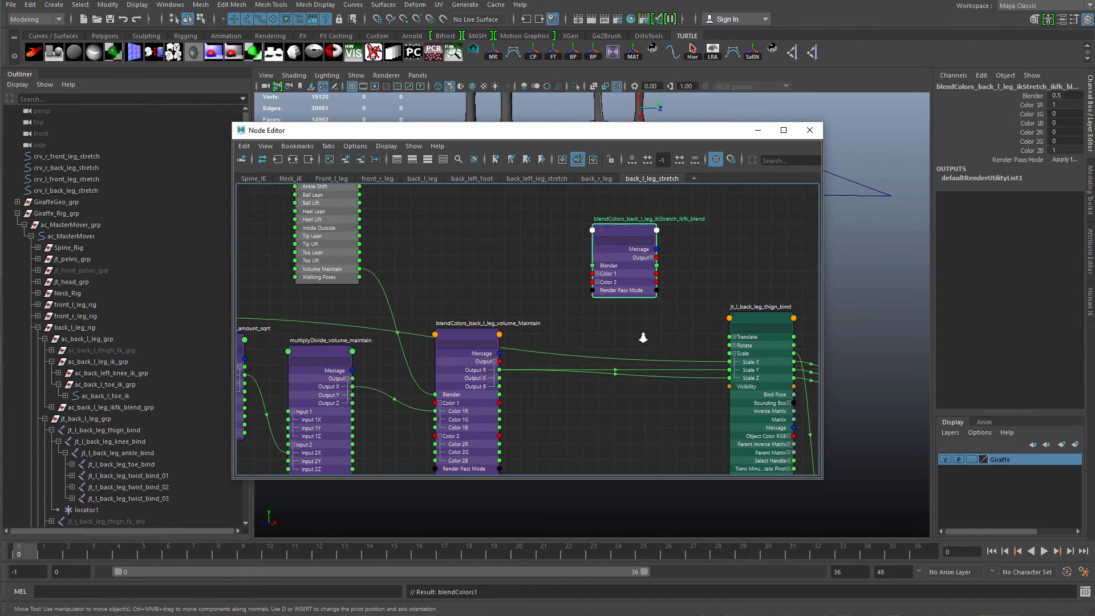
{"action": "scroll", "coordinate": [642, 336], "scroll_direction": "up", "scroll_amount": 1}
{"action": "left_click_drag", "start_coordinate": [480, 383], "coordinate": [478, 387]}
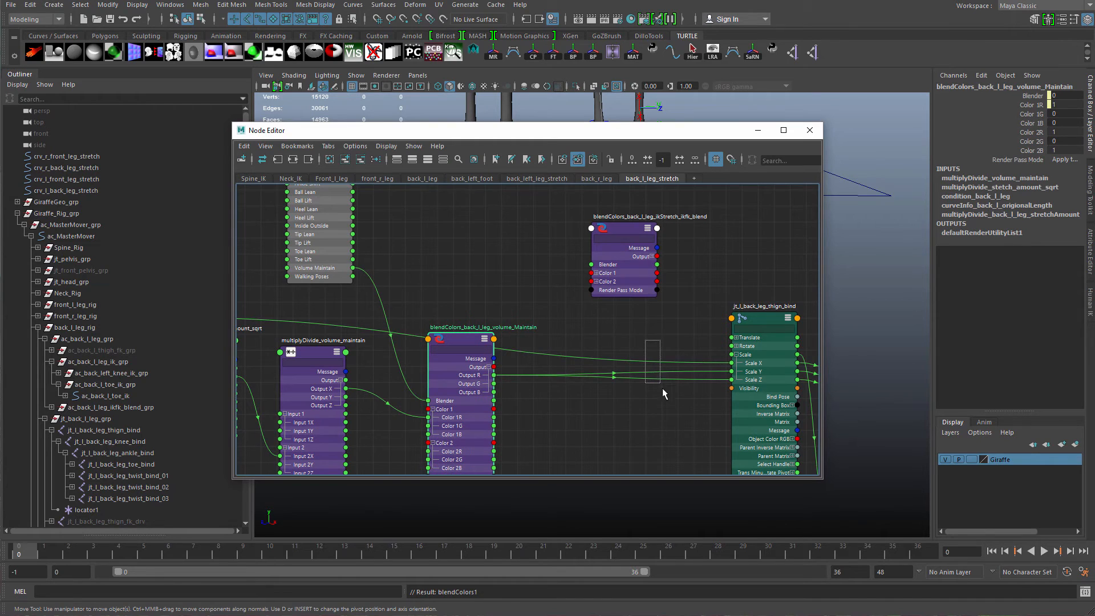
Expand the Color 1 and Color 2 inputs on the ikStretch IK/FK blend node.
{"action": "left_click_drag", "start_coordinate": [662, 388], "coordinate": [668, 402]}
{"action": "middle_click_drag", "start_coordinate": [682, 405], "coordinate": [708, 410], "text": "alt"}
{"action": "scroll", "coordinate": [617, 383], "scroll_direction": "up", "scroll_amount": 2}
{"action": "scroll", "coordinate": [590, 369], "scroll_direction": "up", "scroll_amount": 3}
{"action": "scroll", "coordinate": [707, 411], "scroll_direction": "down", "scroll_amount": 4}
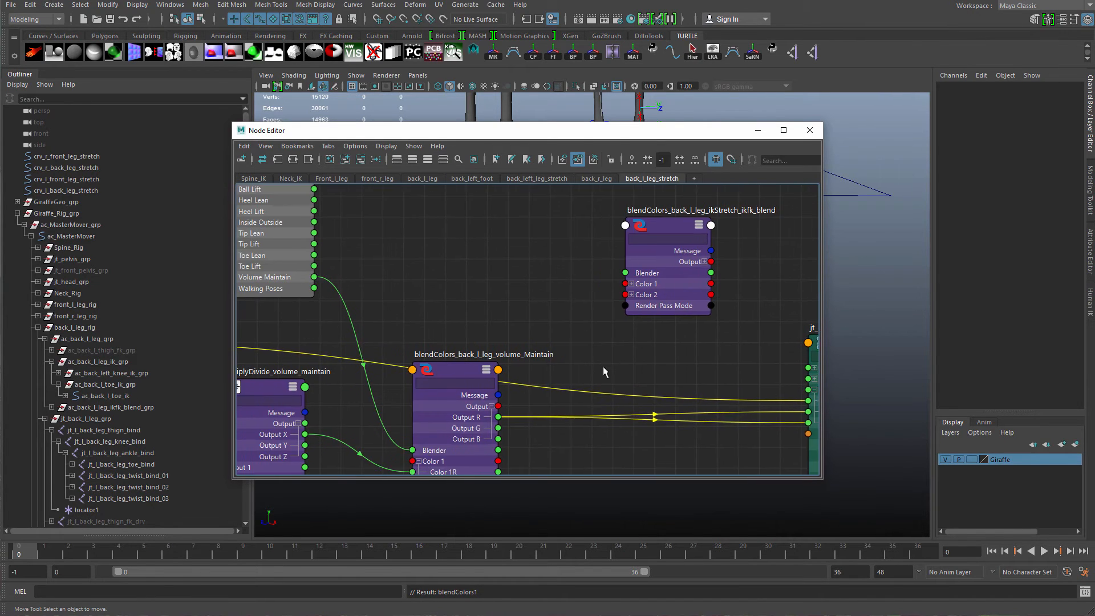
{"action": "middle_click_drag", "start_coordinate": [618, 296], "coordinate": [664, 244], "text": "alt"}
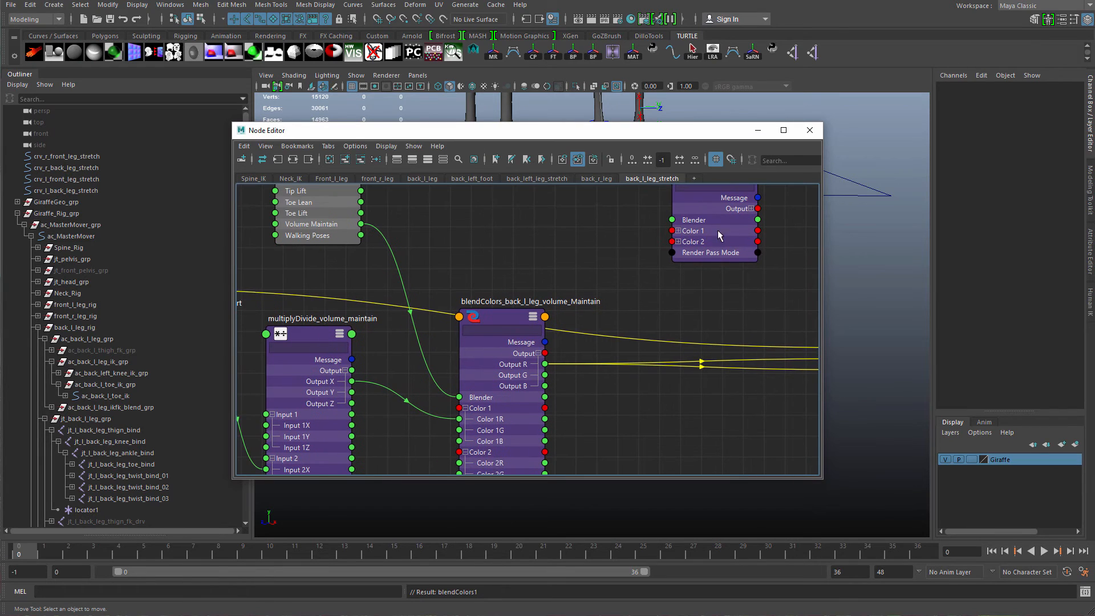
{"action": "left_click", "coordinate": [678, 230]}
{"action": "scroll", "coordinate": [681, 251], "scroll_direction": "down", "scroll_amount": 2}
{"action": "left_click", "coordinate": [684, 261]}
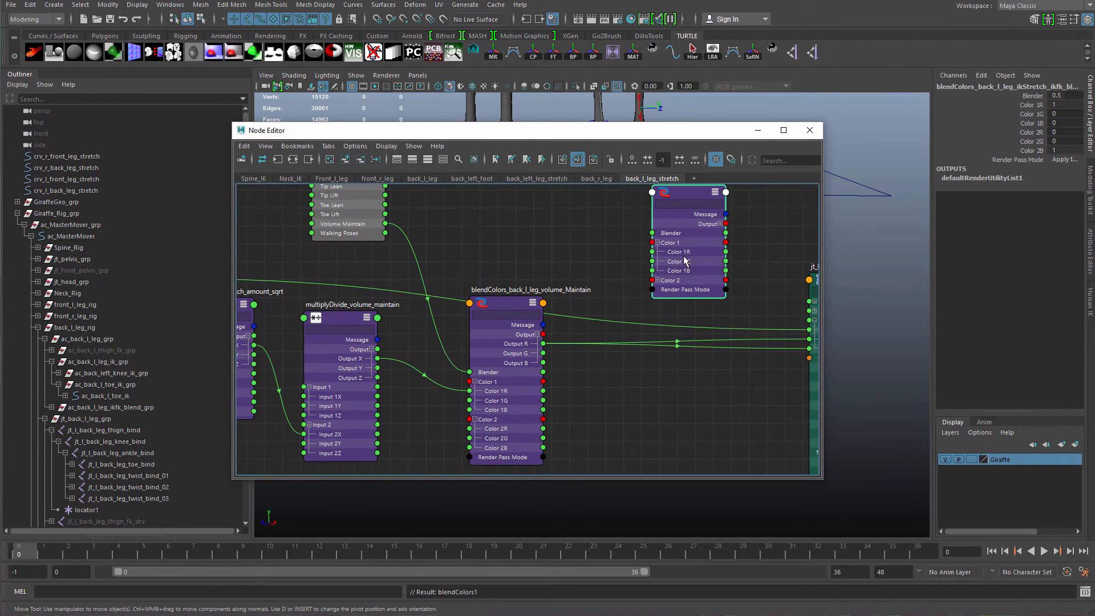
Connect the condition node's outColorR to Color 1R and the volume blend's outputR to Color 1G and Color 1B of the ikStretch blend.
{"action": "middle_click_drag", "start_coordinate": [292, 321], "coordinate": [516, 324], "text": "alt"}
{"action": "scroll", "coordinate": [457, 279], "scroll_direction": "down", "scroll_amount": 1}
{"action": "middle_click_drag", "start_coordinate": [458, 277], "coordinate": [369, 301], "text": "alt"}
{"action": "left_click_drag", "start_coordinate": [307, 303], "coordinate": [734, 283]}
{"action": "middle_click_drag", "start_coordinate": [689, 313], "coordinate": [578, 335], "text": "alt"}
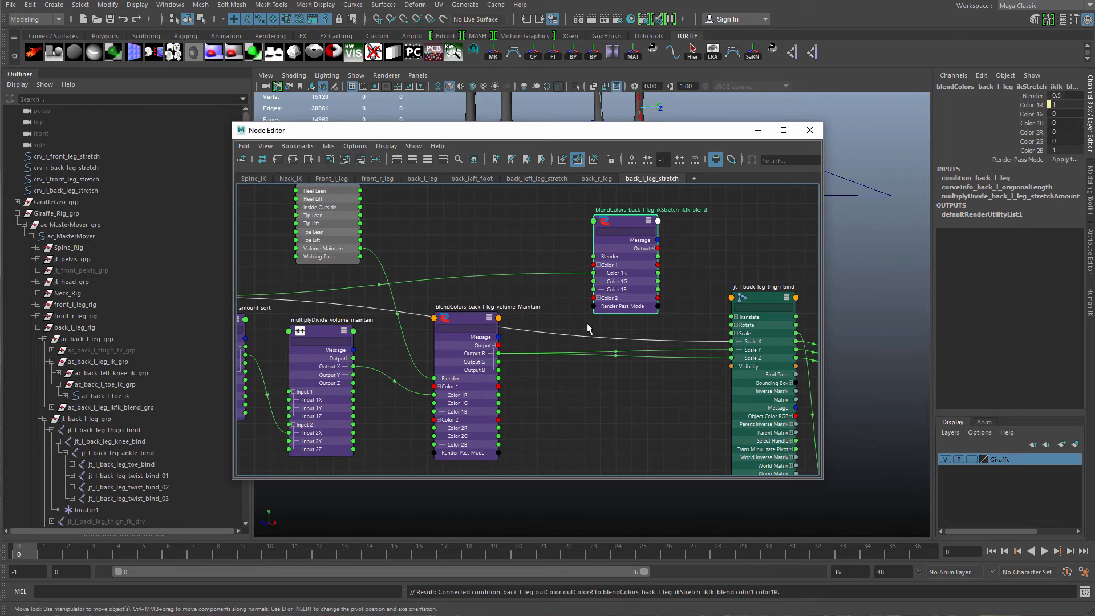
{"action": "mouse_move", "coordinate": [499, 354]}
{"action": "left_mouse_down"}
{"action": "mouse_move", "coordinate": [594, 281]}
{"action": "mouse_move", "coordinate": [517, 350]}
{"action": "mouse_move", "coordinate": [496, 354]}
{"action": "left_mouse_up"}
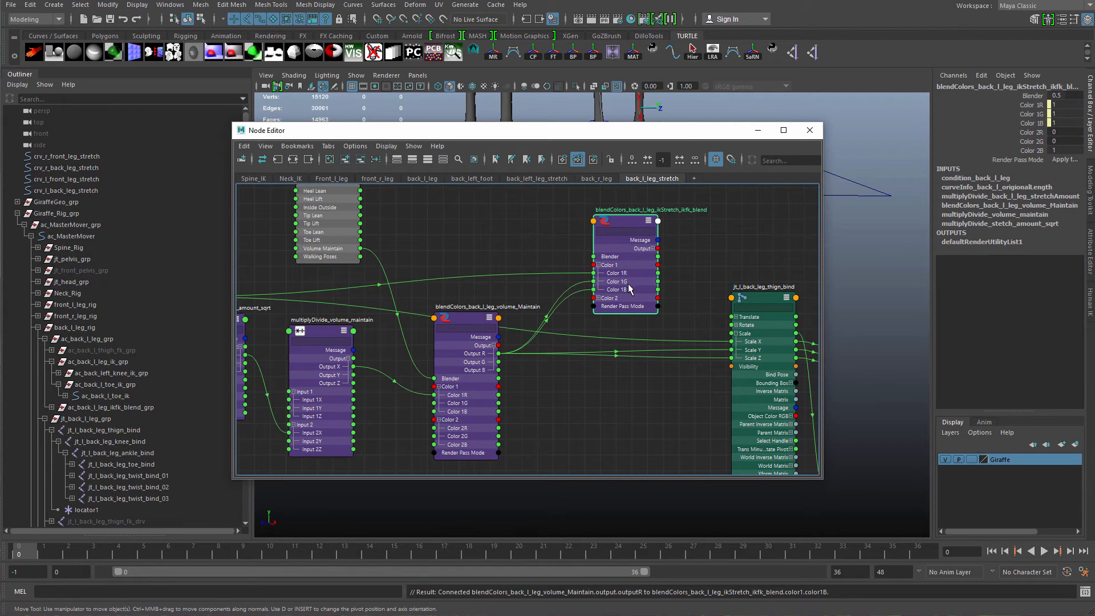
{"action": "left_click_drag", "start_coordinate": [630, 297], "coordinate": [643, 290]}
{"action": "middle_click_drag", "start_coordinate": [566, 232], "coordinate": [577, 317], "text": "alt"}
Set the ikStretch IK/FK blend node's Color 2R, 2G and 2B values to 1.
{"action": "scroll", "coordinate": [577, 317], "scroll_direction": "down", "scroll_amount": 1}
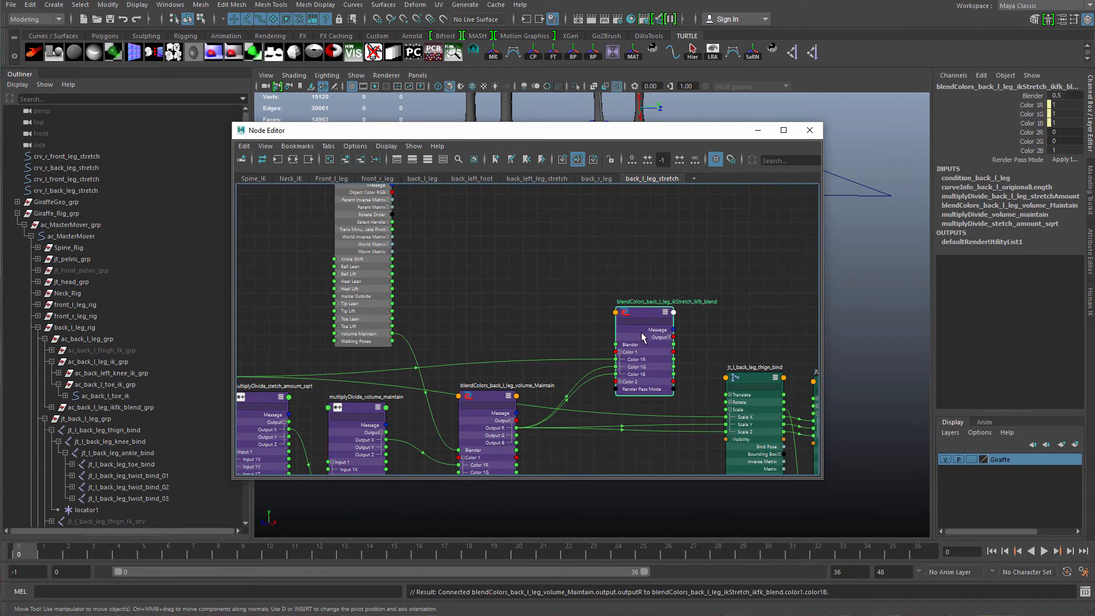
{"action": "left_click_drag", "start_coordinate": [641, 332], "coordinate": [639, 325]}
{"action": "left_click", "coordinate": [1064, 133]}
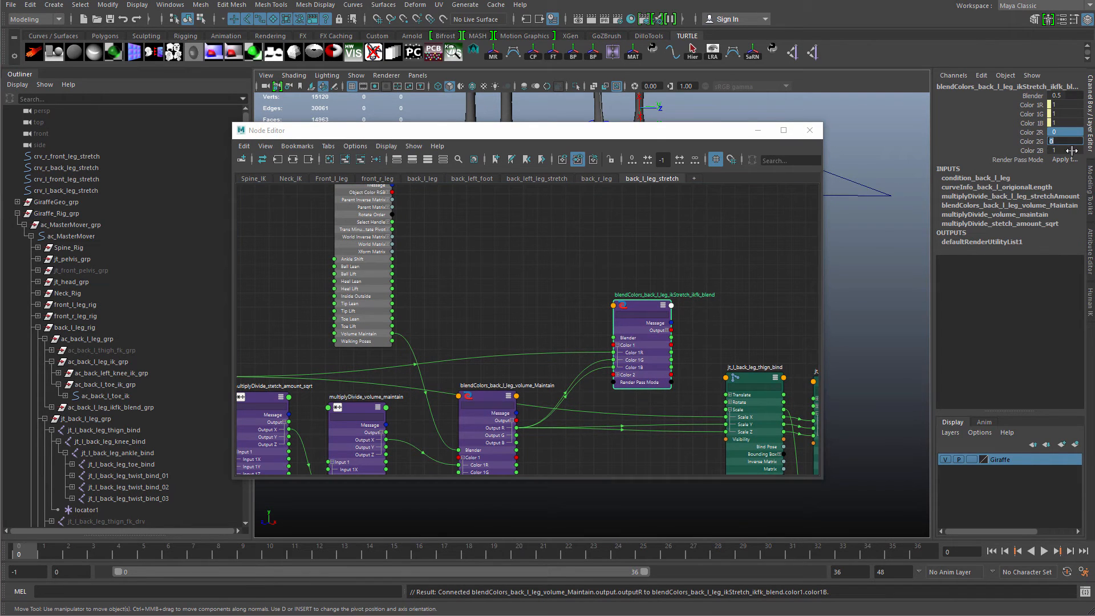
{"action": "left_click_drag", "start_coordinate": [1065, 132], "coordinate": [1064, 150]}
{"action": "middle_click_drag", "start_coordinate": [705, 315], "coordinate": [699, 297], "text": "alt"}
{"action": "scroll", "coordinate": [699, 298], "scroll_direction": "up", "scroll_amount": 3}
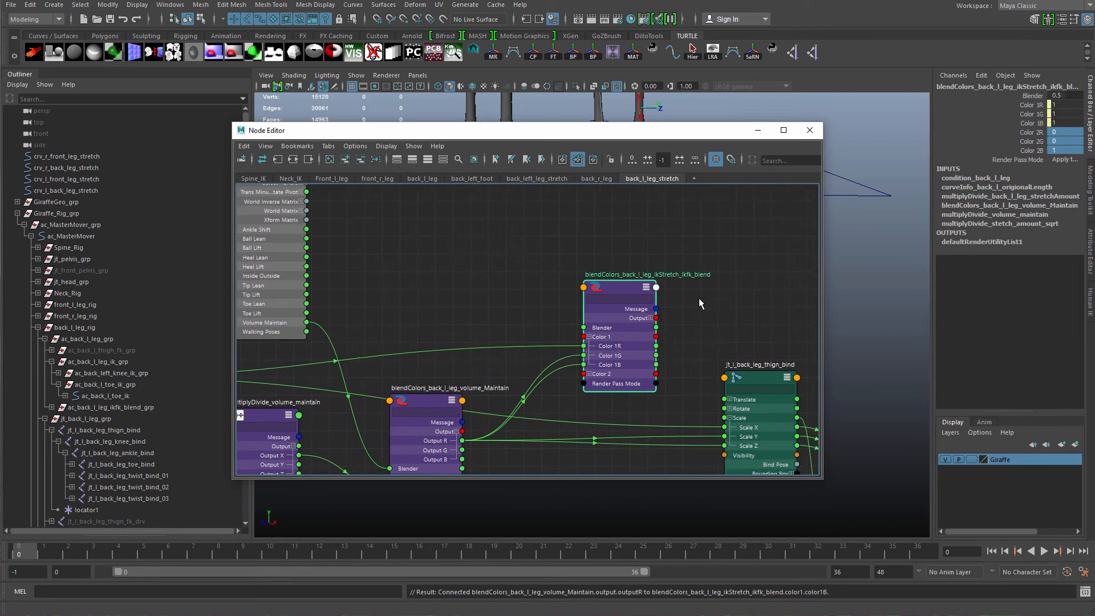
{"action": "left_click_drag", "start_coordinate": [1064, 133], "coordinate": [1065, 142]}
{"action": "type", "text": "1"}
{"action": "key", "text": "Return"}
Select the back-left leg IK/FK blend control in the viewport and add it to the node editor graph.
{"action": "scroll", "coordinate": [633, 286], "scroll_direction": "down", "scroll_amount": 3}
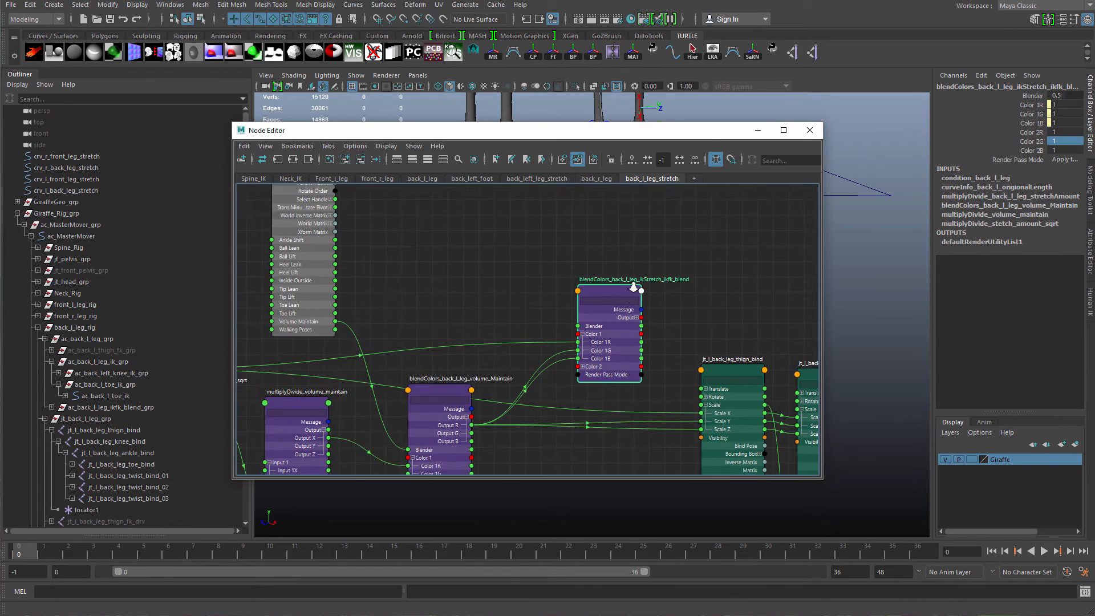
{"action": "mouse_move", "coordinate": [705, 302]}
{"action": "middle_mouse_down", "text": "alt"}
{"action": "mouse_move", "coordinate": [686, 300]}
{"action": "mouse_move", "coordinate": [692, 313]}
{"action": "mouse_move", "coordinate": [690, 296]}
{"action": "middle_mouse_up", "text": "alt"}
{"action": "scroll", "coordinate": [713, 313], "scroll_direction": "up", "scroll_amount": 1}
{"action": "left_click", "coordinate": [623, 315]}
{"action": "left_click_drag", "start_coordinate": [572, 321], "coordinate": [565, 313]}
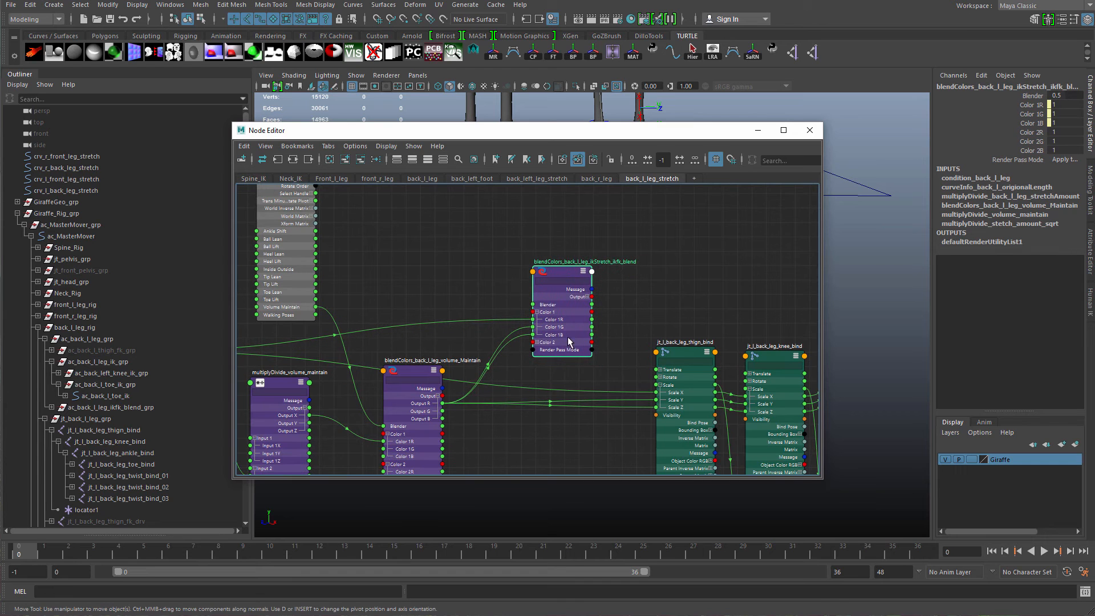
{"action": "left_click_drag", "start_coordinate": [720, 125], "coordinate": [749, 301]}
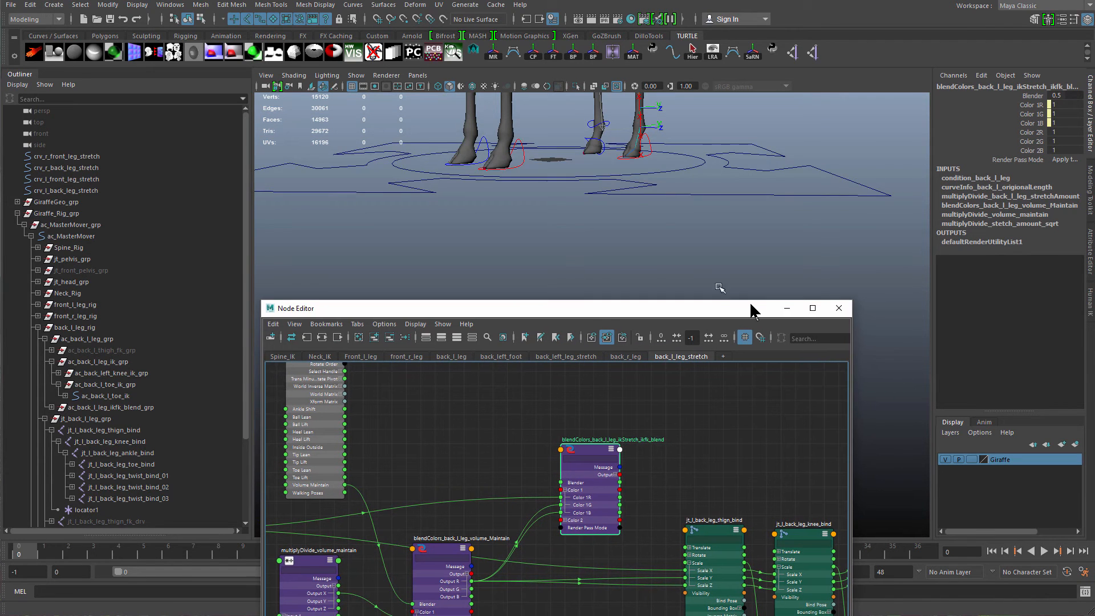
{"action": "left_click_drag", "start_coordinate": [685, 280], "coordinate": [658, 218], "text": "alt"}
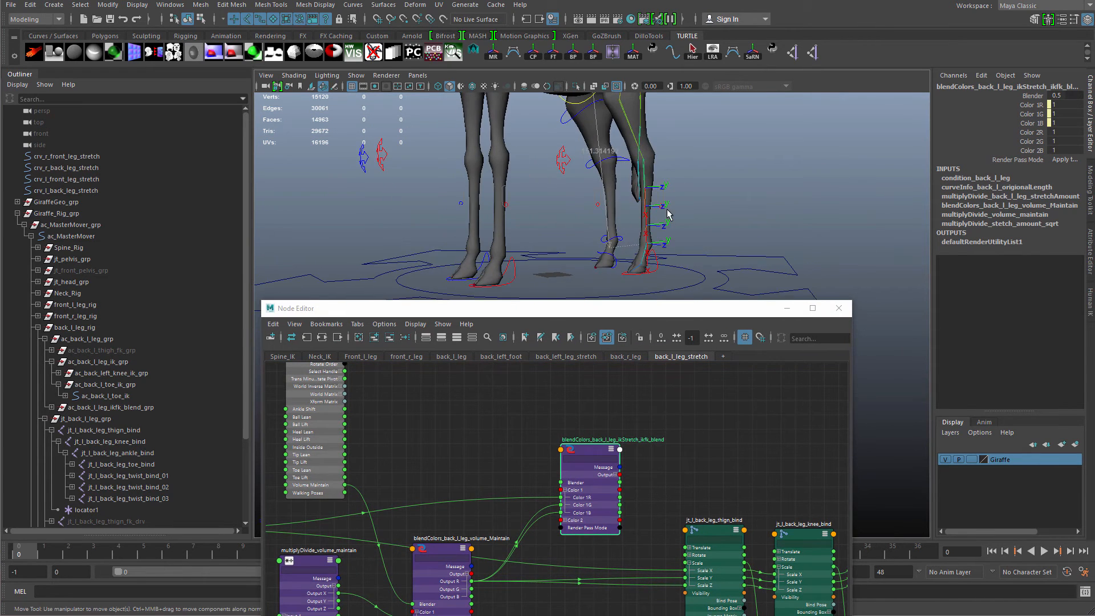
{"action": "left_click", "coordinate": [660, 206]}
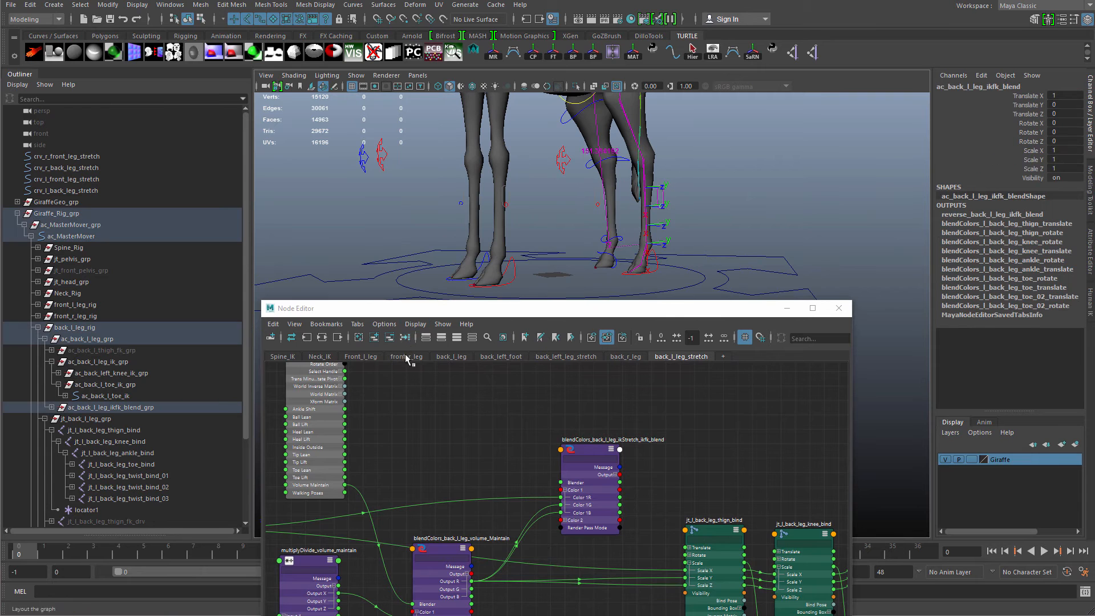
{"action": "left_click", "coordinate": [374, 337]}
Position the IK/FK blend control node above the ikStretch IK/FK blend node.
{"action": "scroll", "coordinate": [627, 478], "scroll_direction": "up", "scroll_amount": 4}
{"action": "left_click", "coordinate": [678, 461]}
{"action": "left_click_drag", "start_coordinate": [669, 483], "coordinate": [535, 426]}
{"action": "left_click_drag", "start_coordinate": [660, 430], "coordinate": [671, 372]}
{"action": "middle_click_drag", "start_coordinate": [619, 425], "coordinate": [557, 397], "text": "alt"}
{"action": "scroll", "coordinate": [545, 411], "scroll_direction": "up", "scroll_amount": 4}
{"action": "left_click_drag", "start_coordinate": [428, 432], "coordinate": [489, 464]}
{"action": "left_click", "coordinate": [659, 206]}
{"action": "left_click_drag", "start_coordinate": [661, 207], "coordinate": [753, 262], "text": "alt"}
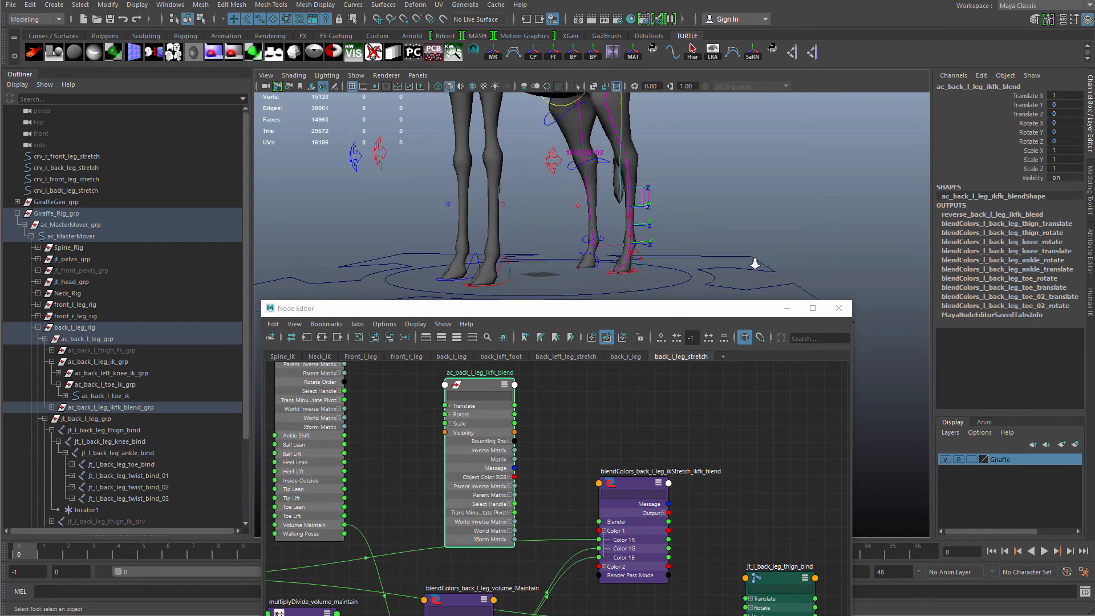
{"action": "scroll", "coordinate": [696, 188], "scroll_direction": "up", "scroll_amount": 3}
{"action": "middle_click_drag", "start_coordinate": [694, 186], "coordinate": [730, 235], "text": "alt"}
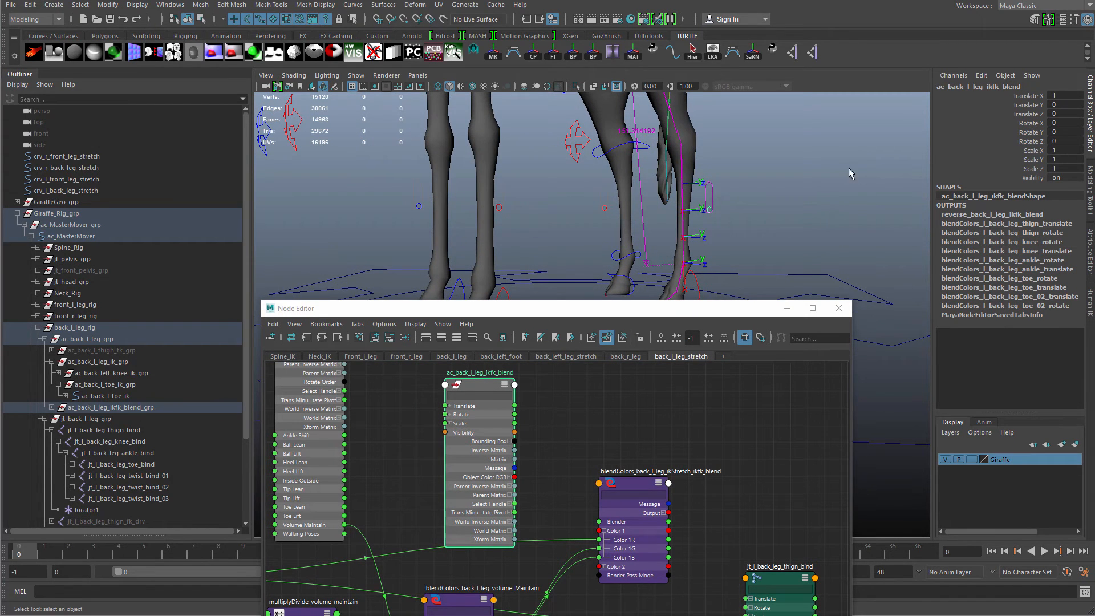
{"action": "middle_click_drag", "start_coordinate": [576, 439], "coordinate": [576, 400], "text": "alt"}
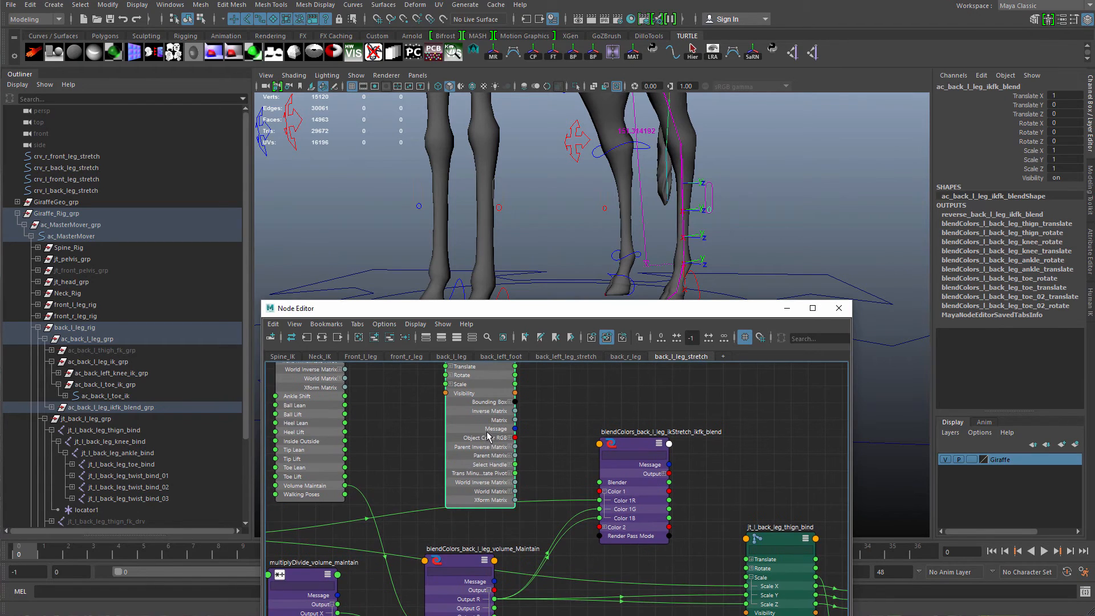
Connect the IK/FK blend control's Translate X to the ikStretch IK/FK blend node's Blender input.
{"action": "left_click_drag", "start_coordinate": [485, 356], "coordinate": [606, 482]}
{"action": "left_click", "coordinate": [450, 395]}
{"action": "mouse_move", "coordinate": [479, 422]}
{"action": "left_mouse_down"}
{"action": "mouse_move", "coordinate": [500, 436]}
{"action": "mouse_move", "coordinate": [482, 437]}
{"action": "left_mouse_up"}
Set the IK/FK blend control's Translate X to 1 and select the ikStretch IK/FK blend node.
{"action": "left_click", "coordinate": [1058, 95]}
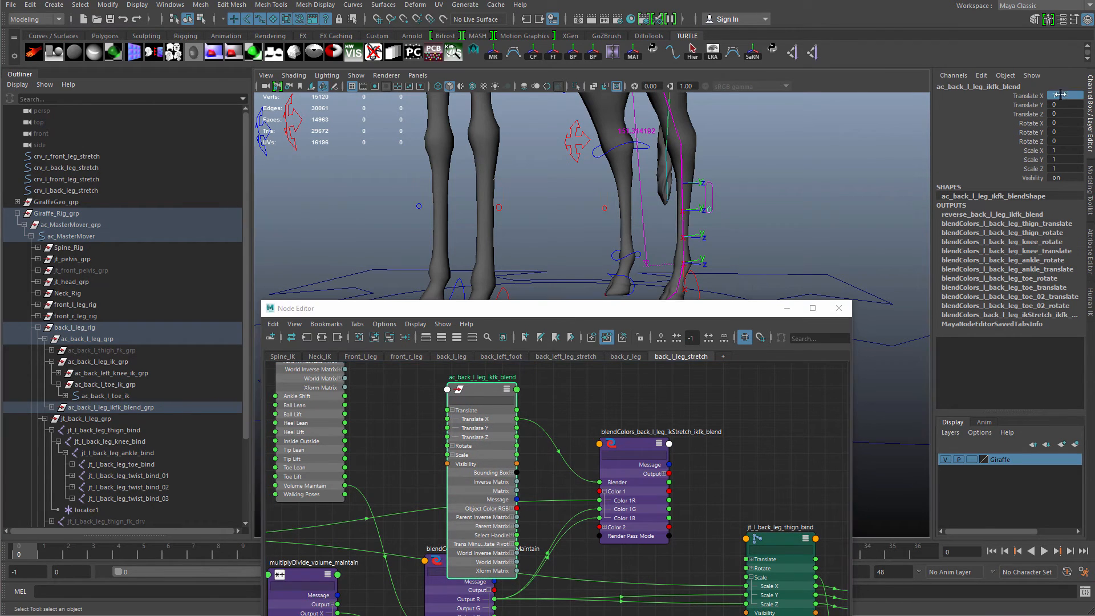
{"action": "type", "text": "1"}
{"action": "key", "text": "Return"}
{"action": "left_click", "coordinate": [635, 489]}
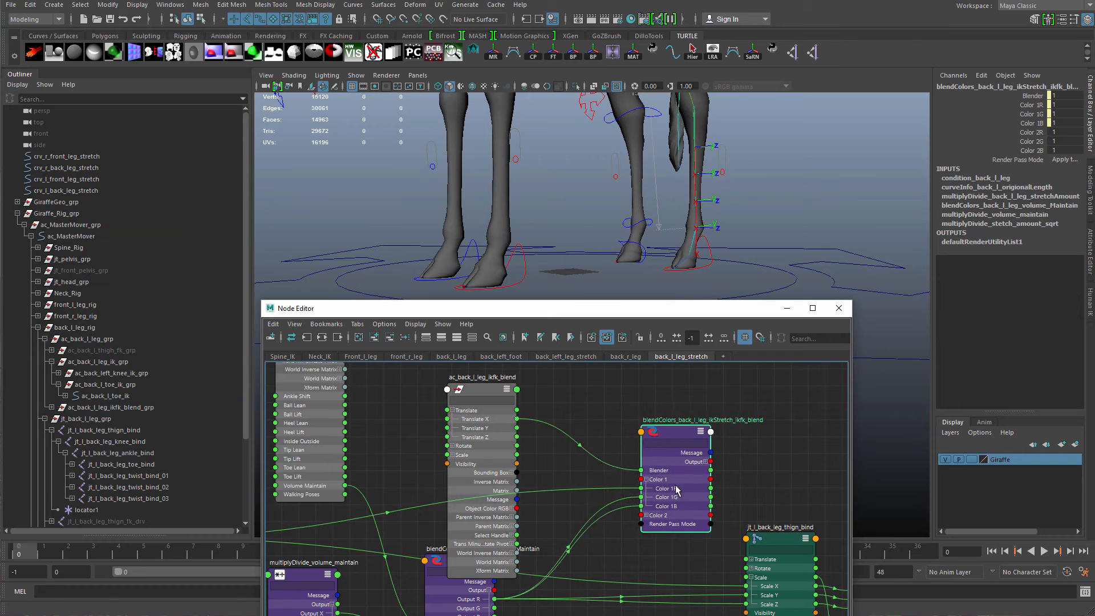
Examine the ikStretch IK/FK blend node's inputs and output connections in the node editor.
{"action": "scroll", "coordinate": [617, 467], "scroll_direction": "up", "scroll_amount": 5}
{"action": "scroll", "coordinate": [605, 454], "scroll_direction": "up", "scroll_amount": 1}
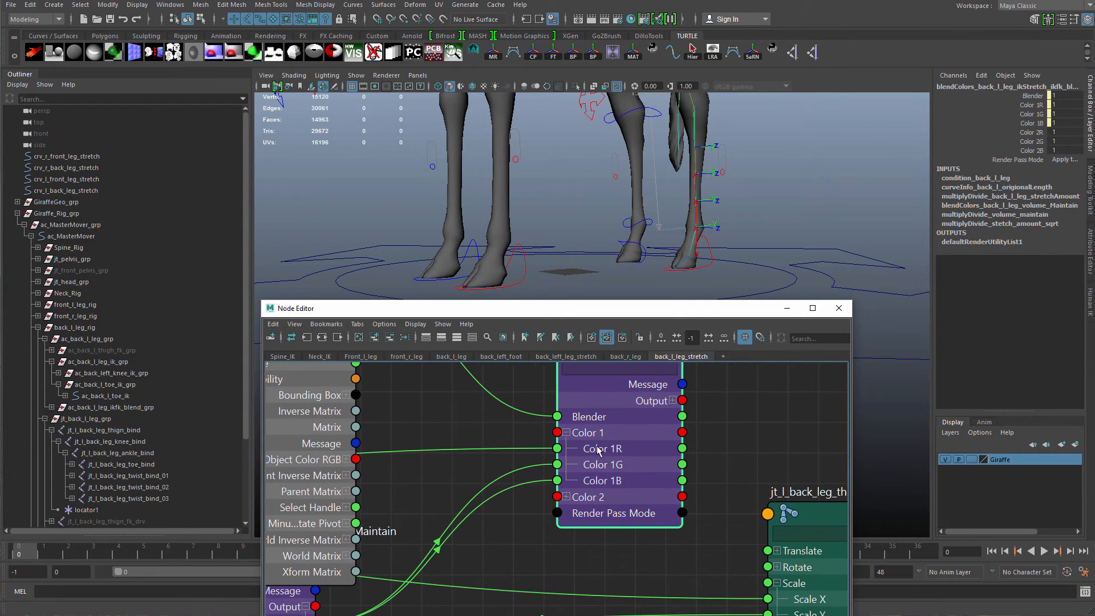
{"action": "scroll", "coordinate": [597, 450], "scroll_direction": "down", "scroll_amount": 3}
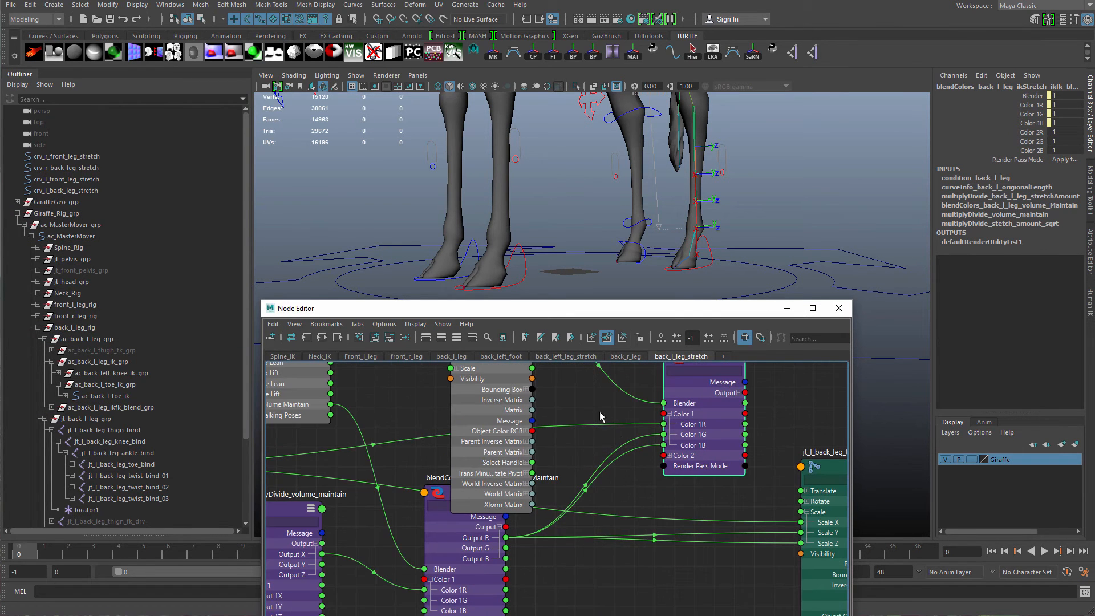
{"action": "left_click_drag", "start_coordinate": [586, 478], "coordinate": [576, 488]}
{"action": "middle_click_drag", "start_coordinate": [519, 440], "coordinate": [705, 414], "text": "alt"}
{"action": "right_click_drag", "start_coordinate": [705, 414], "coordinate": [545, 453], "text": "alt"}
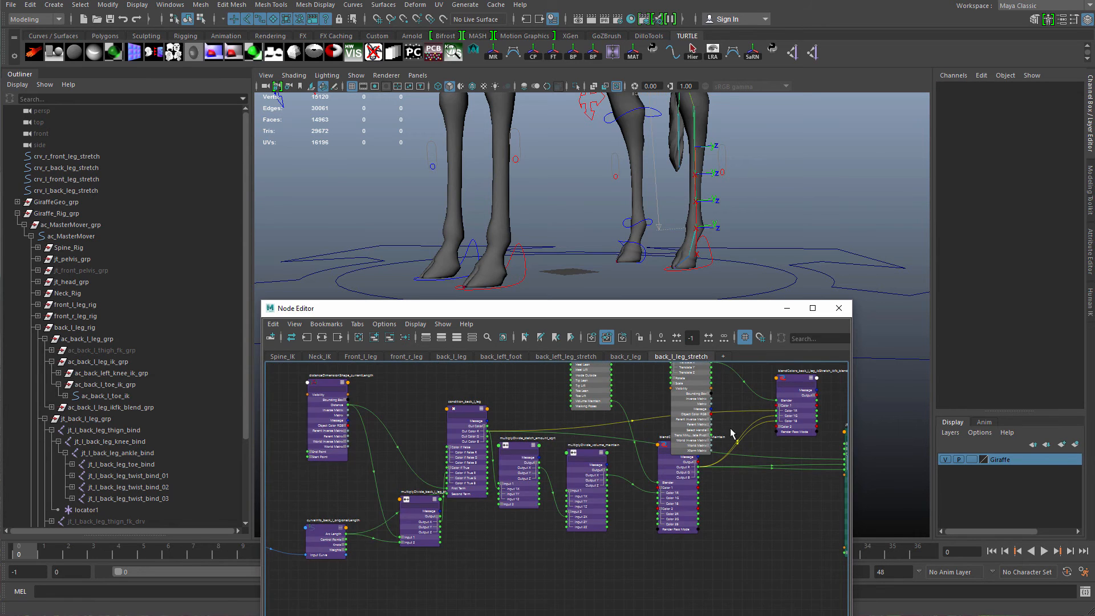
{"action": "middle_click_drag", "start_coordinate": [729, 431], "coordinate": [474, 453], "text": "alt"}
{"action": "right_click_drag", "start_coordinate": [475, 453], "coordinate": [559, 486], "text": "alt"}
{"action": "right_click_drag", "start_coordinate": [636, 433], "coordinate": [584, 461], "text": "alt"}
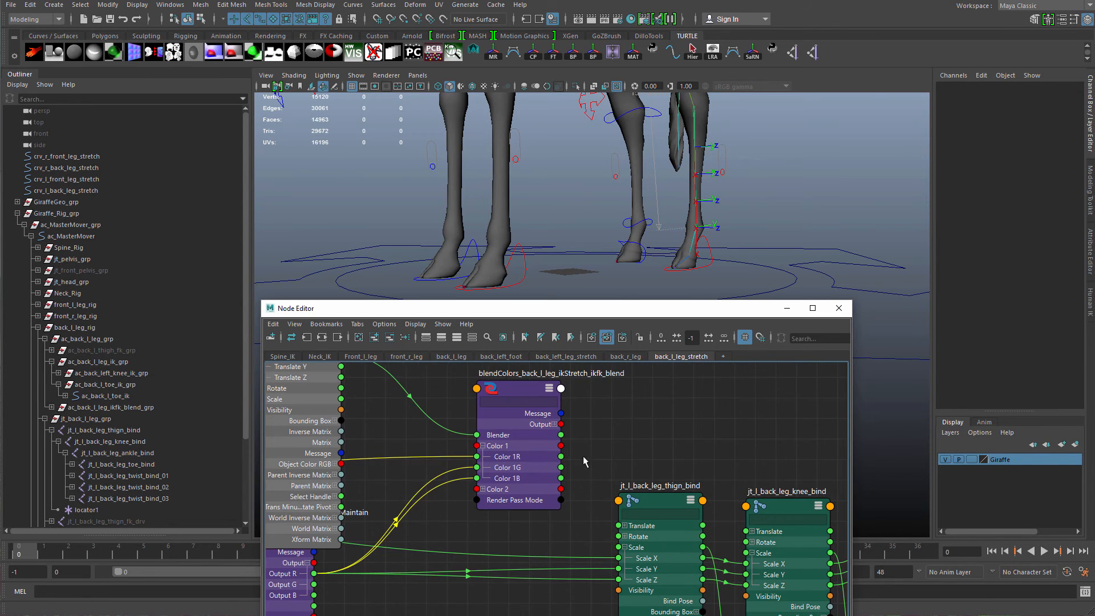
{"action": "left_click", "coordinate": [554, 424]}
{"action": "middle_click_drag", "start_coordinate": [570, 444], "coordinate": [551, 418], "text": "alt"}
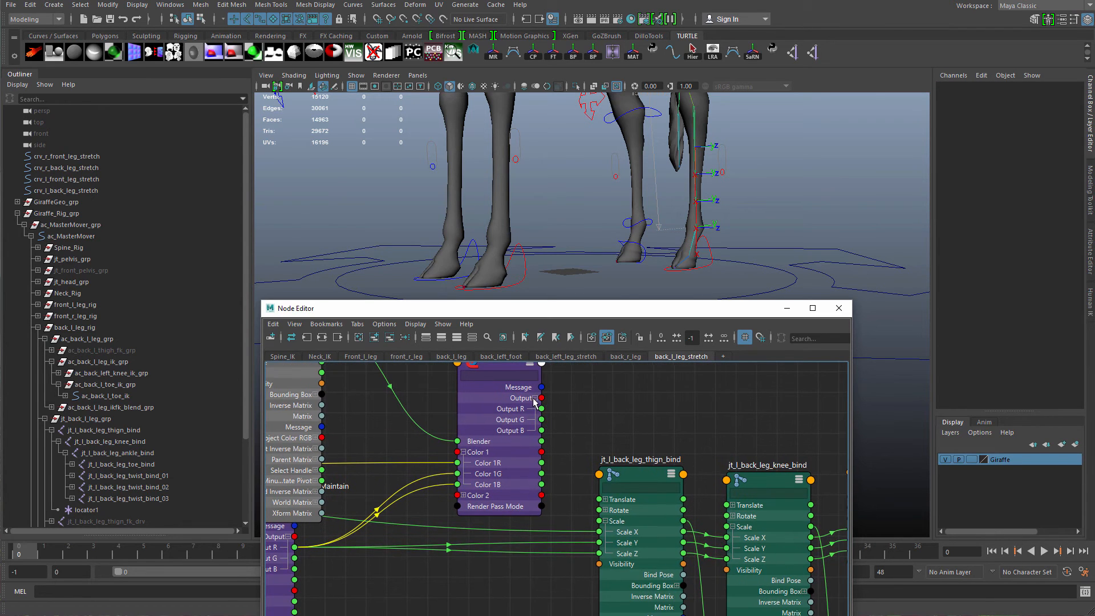
{"action": "left_click", "coordinate": [534, 399]}
{"action": "middle_click_drag", "start_coordinate": [544, 473], "coordinate": [636, 549], "text": "alt"}
{"action": "right_click_drag", "start_coordinate": [542, 494], "coordinate": [447, 476], "text": "alt"}
{"action": "left_click", "coordinate": [421, 473]}
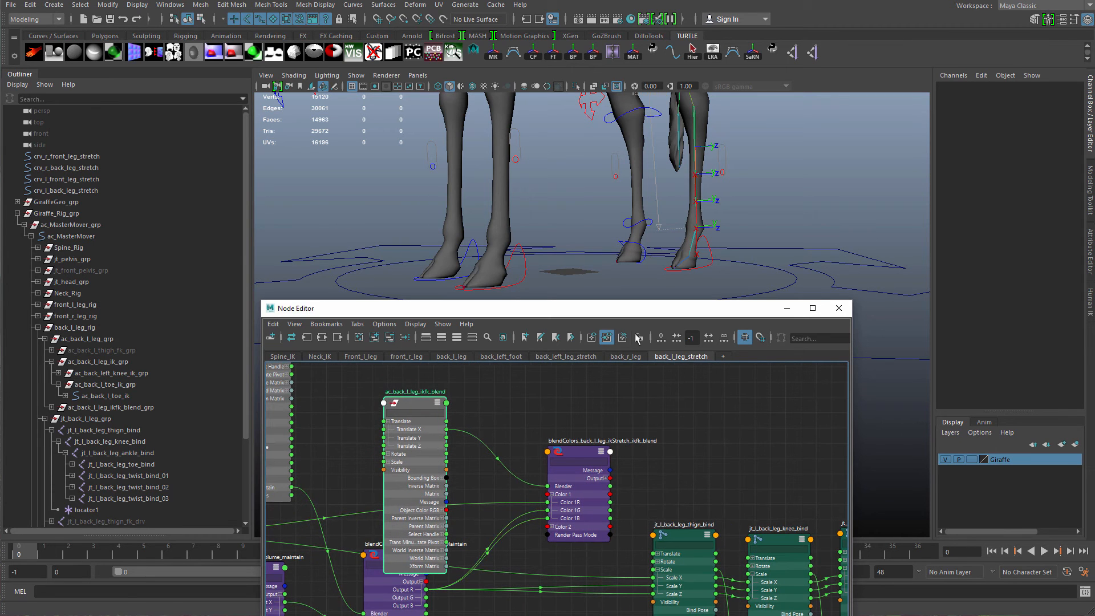
Select the IK/FK blend control in the viewport and move it upward.
{"action": "left_click", "coordinate": [721, 171]}
{"action": "left_click_drag", "start_coordinate": [722, 171], "coordinate": [722, 119]}
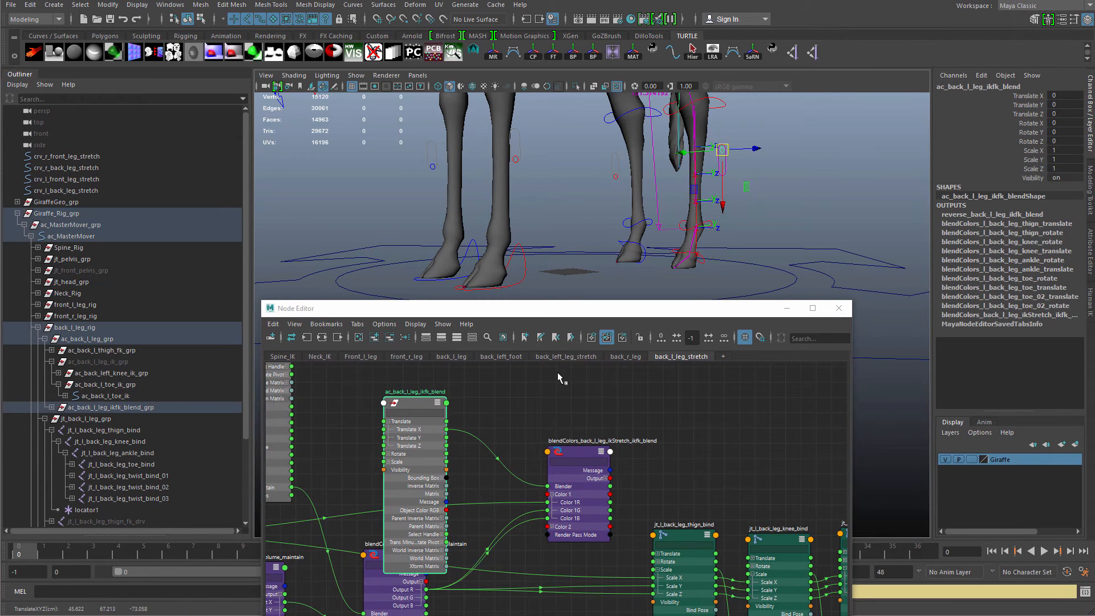
{"action": "scroll", "coordinate": [561, 532], "scroll_direction": "up", "scroll_amount": 2}
{"action": "left_click", "coordinate": [549, 522]}
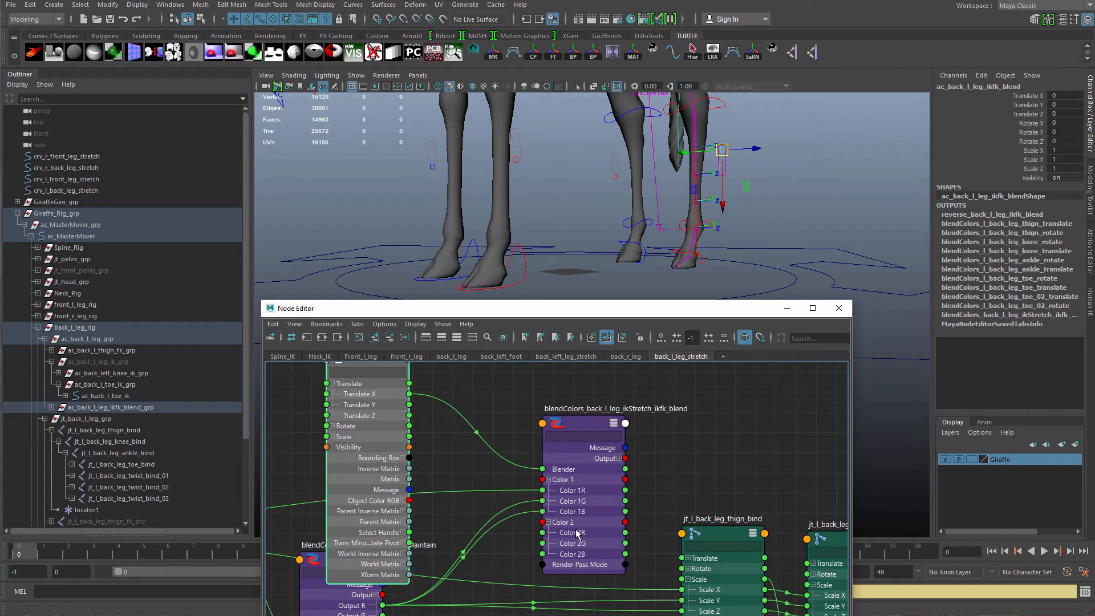
{"action": "middle_click_drag", "start_coordinate": [699, 460], "coordinate": [659, 423], "text": "alt"}
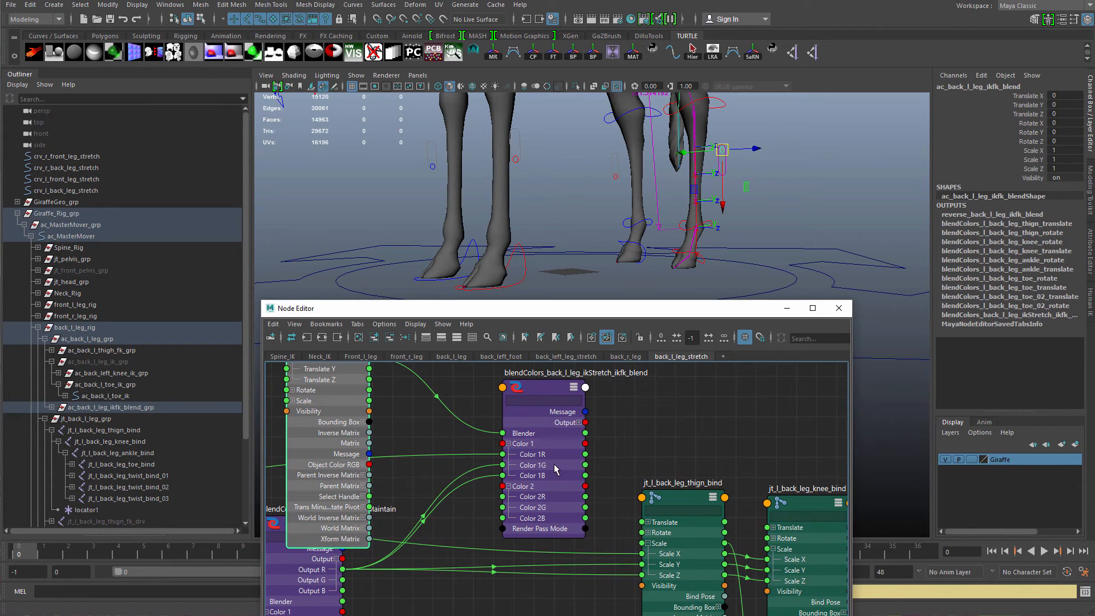
Connect the ikStretch IK/FK blend node's Output to the back-left thigh bind joint's Scale.
{"action": "left_click_drag", "start_coordinate": [554, 463], "coordinate": [569, 437]}
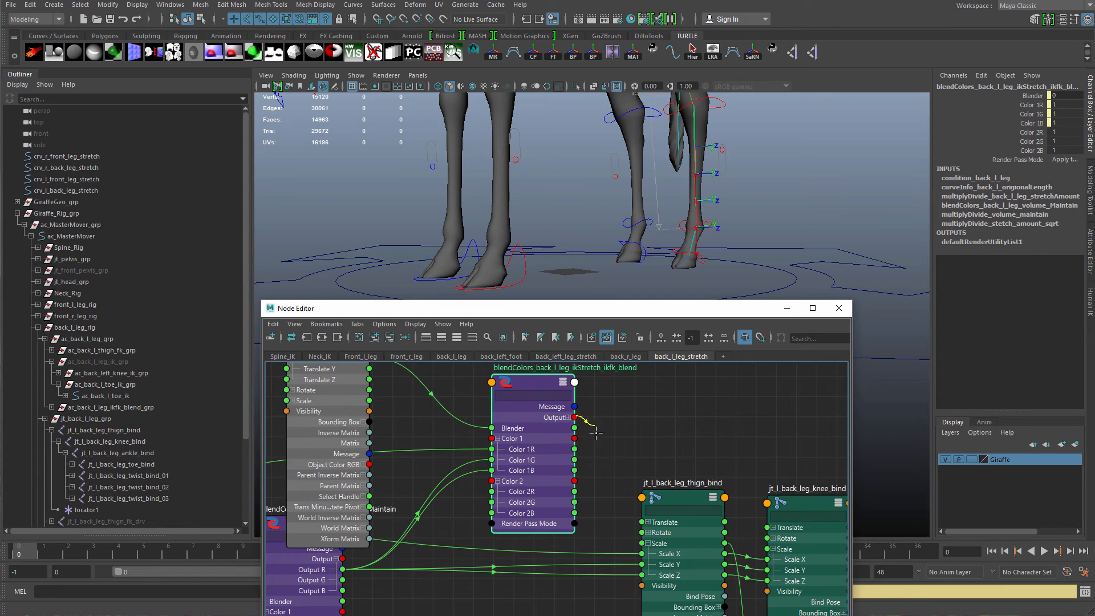
{"action": "left_click_drag", "start_coordinate": [608, 597], "coordinate": [606, 600], "text": "ctrl+shift"}
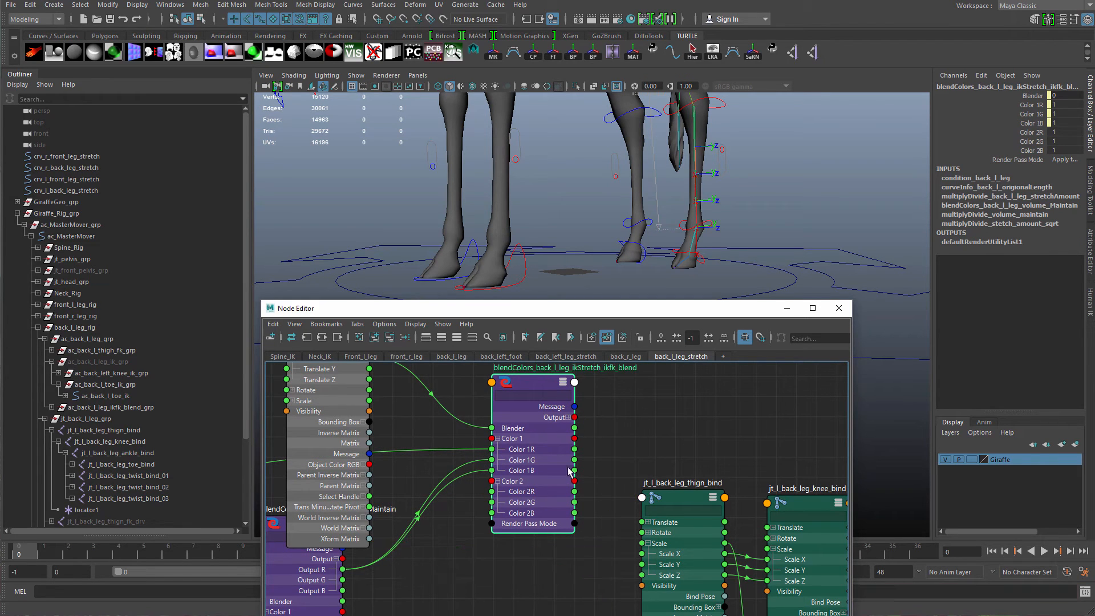
{"action": "left_click_drag", "start_coordinate": [616, 491], "coordinate": [642, 543]}
{"action": "left_click", "coordinate": [652, 559]}
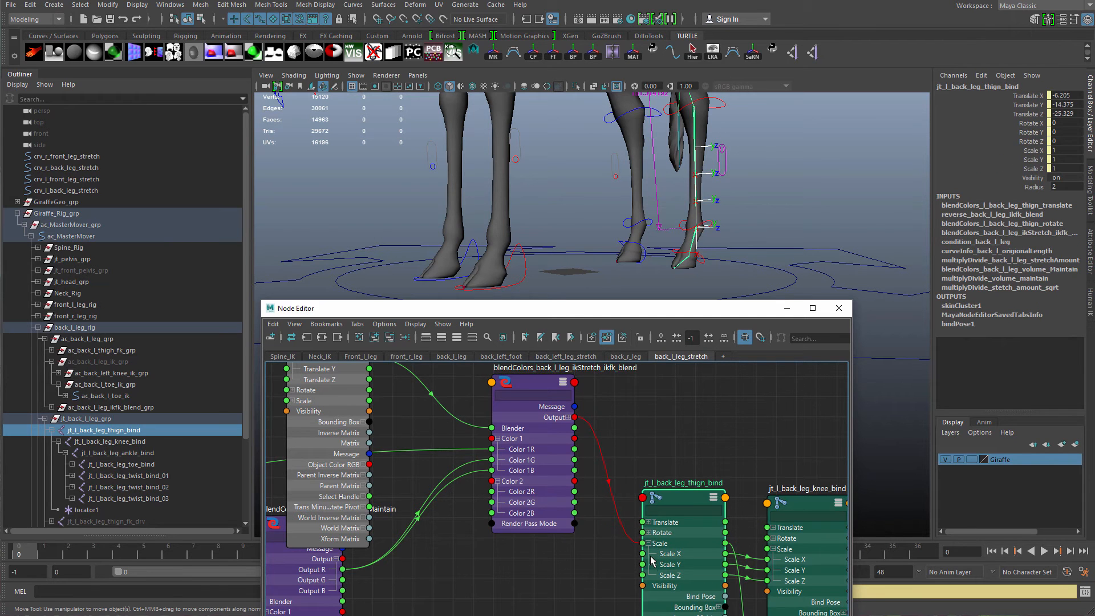
Move the back-left toe IK control in the viewport to test the leg stretch.
{"action": "scroll", "coordinate": [549, 497], "scroll_direction": "down", "scroll_amount": 5}
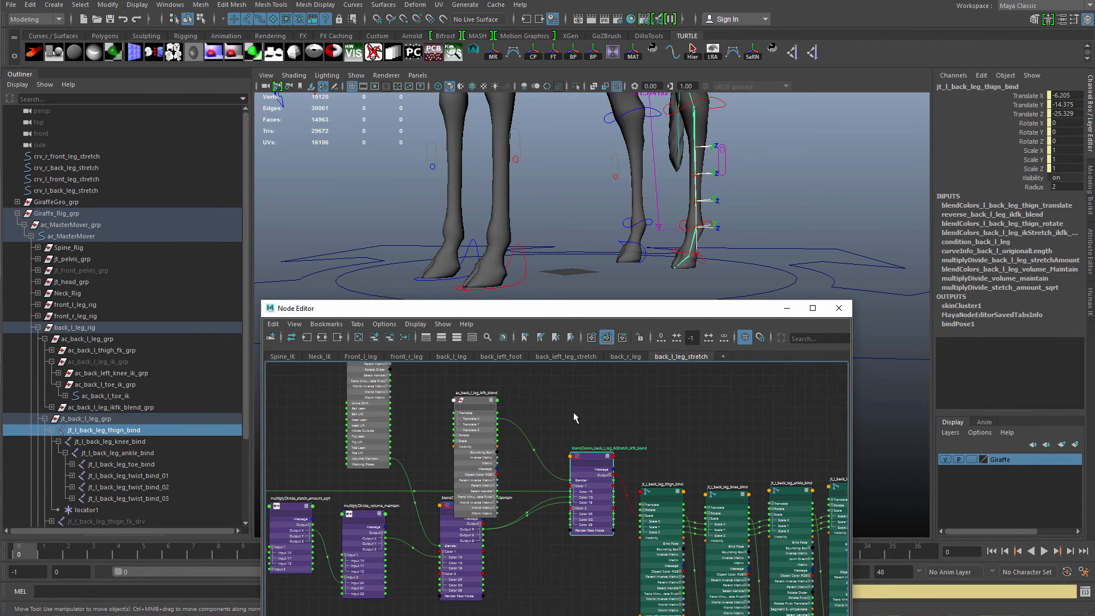
{"action": "left_click", "coordinate": [733, 197]}
{"action": "mouse_move", "coordinate": [732, 197]}
{"action": "left_mouse_down", "text": "alt"}
{"action": "mouse_move", "coordinate": [735, 264]}
{"action": "mouse_move", "coordinate": [730, 202]}
{"action": "left_mouse_up", "text": "alt"}
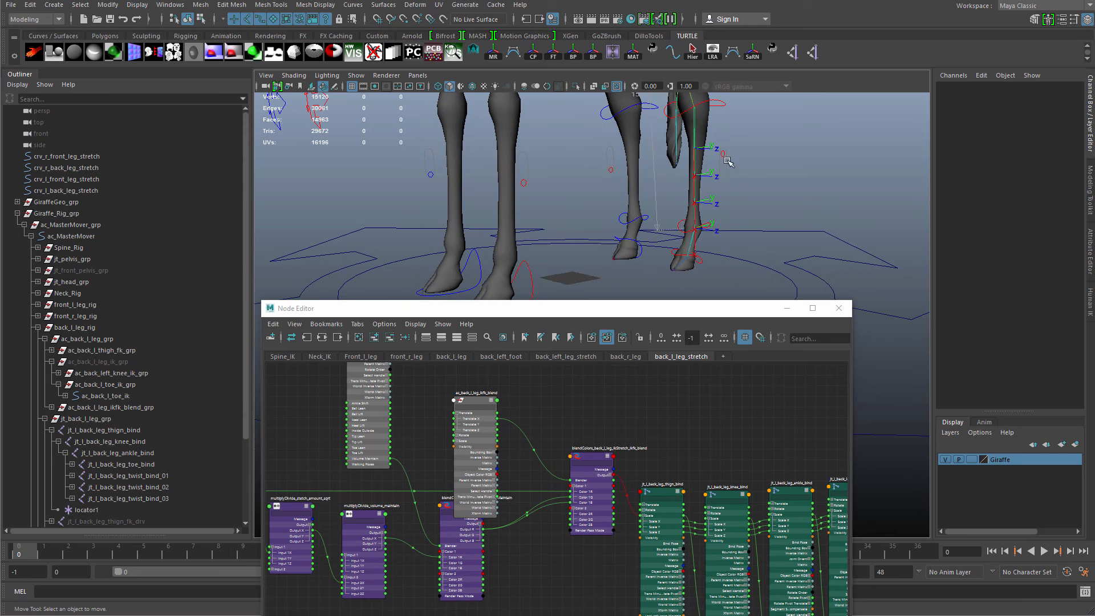
{"action": "left_click", "coordinate": [723, 151]}
{"action": "left_click_drag", "start_coordinate": [725, 153], "coordinate": [675, 225]}
{"action": "key", "text": "q"}
{"action": "left_click", "coordinate": [709, 269]}
{"action": "key", "text": "w"}
{"action": "left_click", "coordinate": [666, 197]}
{"action": "key", "text": "q"}
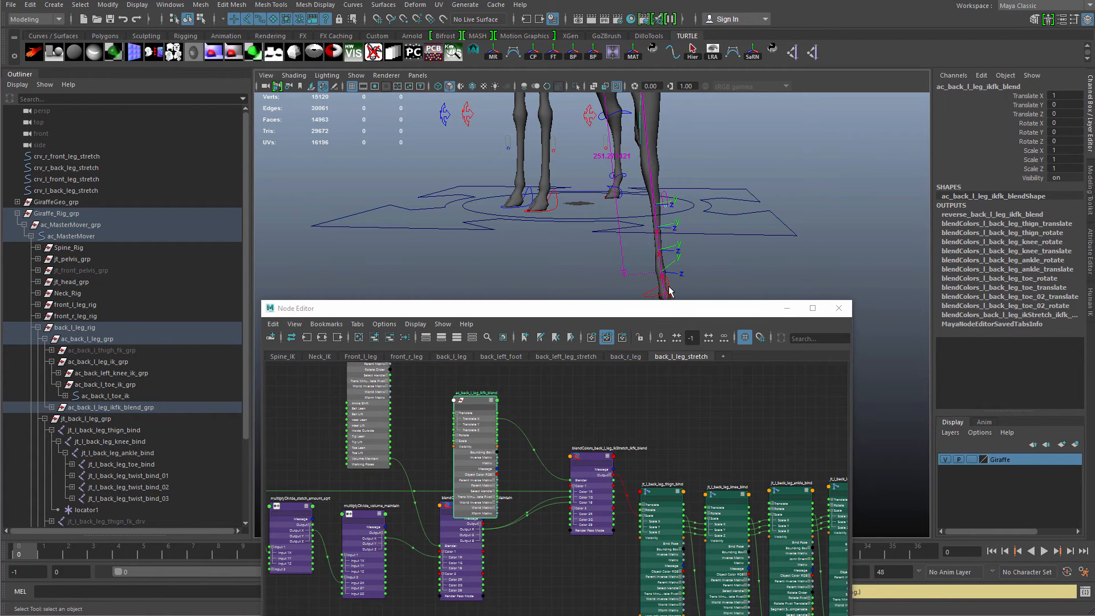
Reset the back-left toe IK control's translation to 0.
{"action": "left_click", "coordinate": [668, 285]}
{"action": "left_click_drag", "start_coordinate": [1064, 96], "coordinate": [1062, 115]}
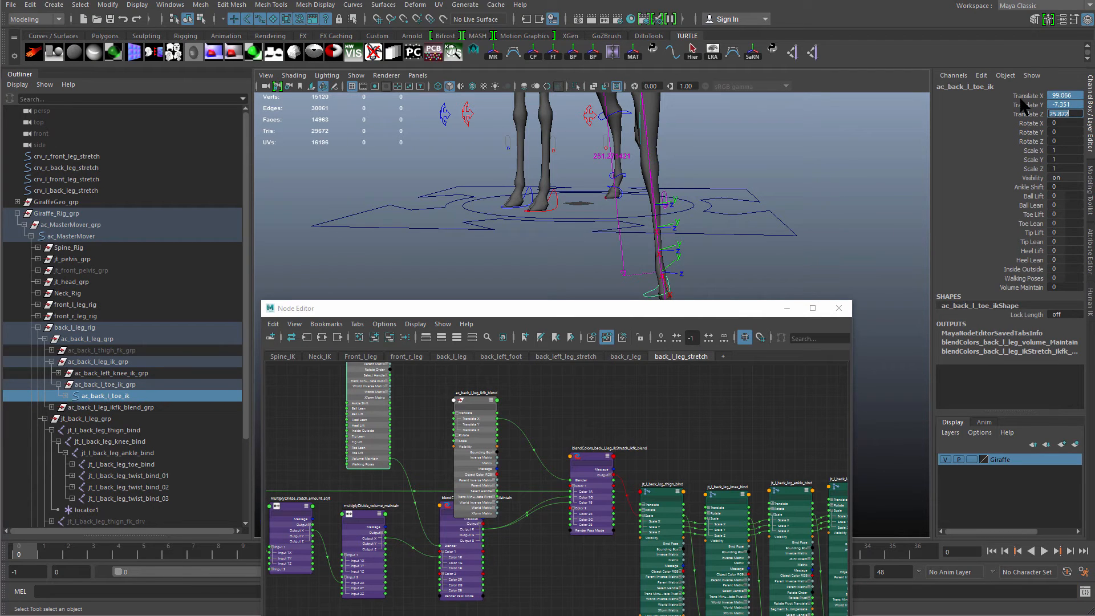
{"action": "key", "text": "Return"}
Rearrange the stretch network nodes into a tidy layout and close the node editor.
{"action": "left_click_drag", "start_coordinate": [685, 211], "coordinate": [674, 167], "text": "alt"}
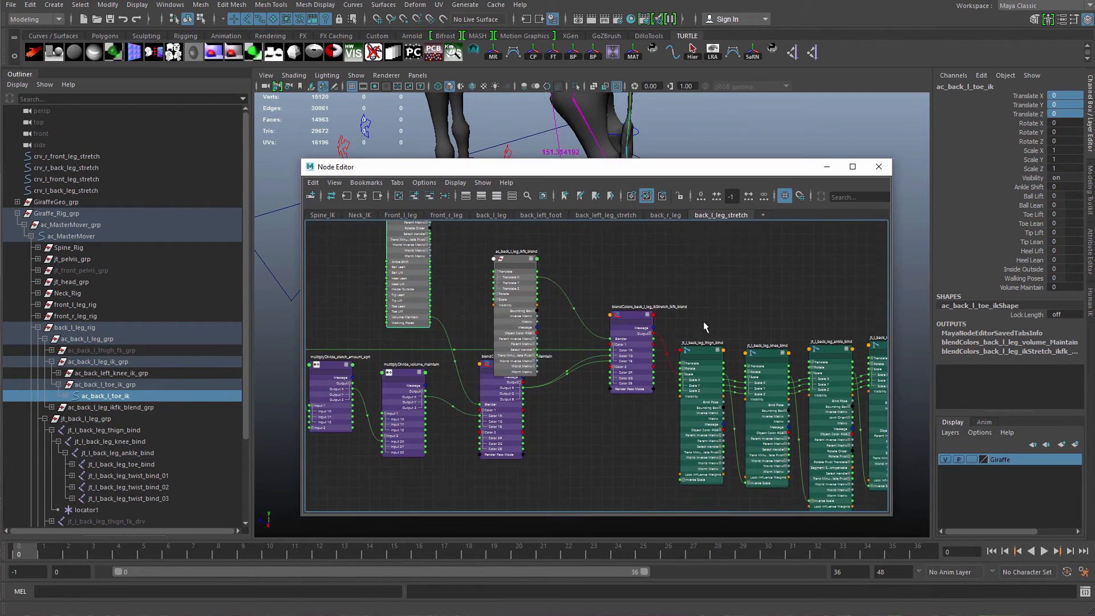
{"action": "scroll", "coordinate": [582, 342], "scroll_direction": "down", "scroll_amount": 5}
{"action": "left_click", "coordinate": [584, 344]}
{"action": "left_click_drag", "start_coordinate": [616, 286], "coordinate": [673, 334]}
{"action": "scroll", "coordinate": [640, 306], "scroll_direction": "up", "scroll_amount": 3}
{"action": "left_click", "coordinate": [432, 199]}
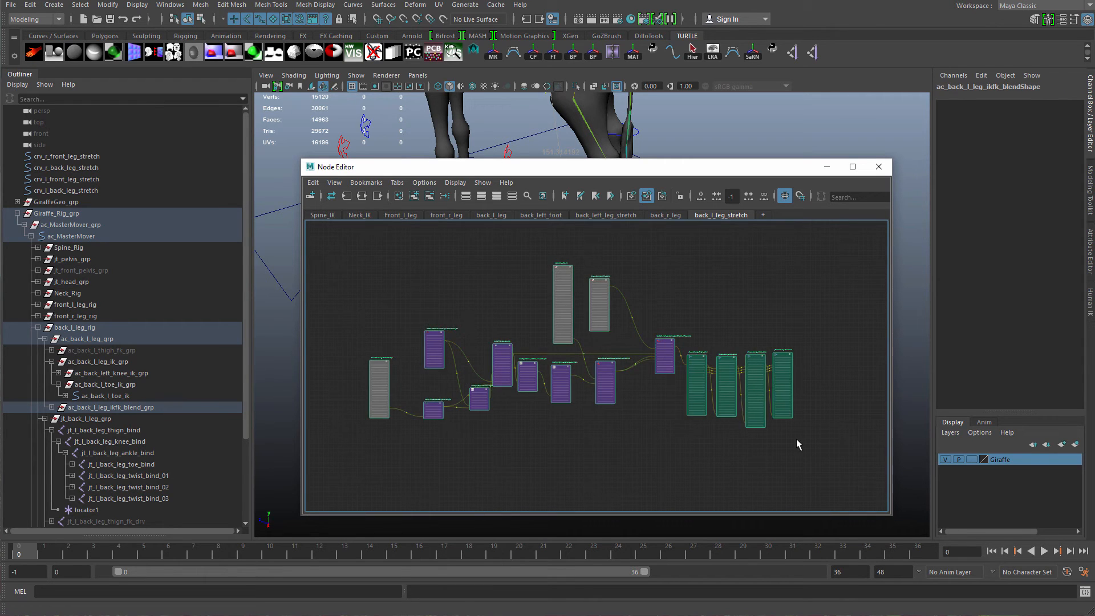
{"action": "right_click_drag", "start_coordinate": [661, 392], "coordinate": [854, 443], "text": "alt"}
{"action": "middle_click_drag", "start_coordinate": [521, 390], "coordinate": [672, 371], "text": "alt"}
{"action": "right_click_drag", "start_coordinate": [672, 371], "coordinate": [735, 409], "text": "alt"}
{"action": "middle_click_drag", "start_coordinate": [736, 408], "coordinate": [747, 411], "text": "alt"}
{"action": "right_click_drag", "start_coordinate": [748, 411], "coordinate": [548, 328], "text": "alt"}
{"action": "middle_click_drag", "start_coordinate": [622, 378], "coordinate": [538, 408], "text": "alt"}
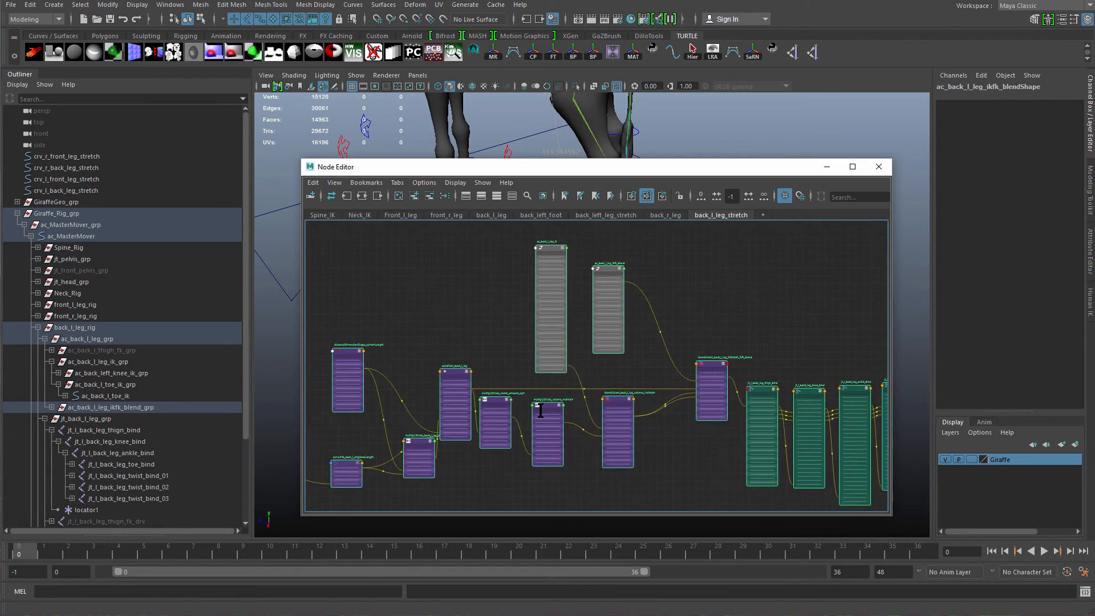
{"action": "left_click", "coordinate": [745, 313]}
{"action": "middle_click_drag", "start_coordinate": [745, 313], "coordinate": [712, 316], "text": "alt"}
{"action": "right_click_drag", "start_coordinate": [712, 316], "coordinate": [601, 281], "text": "alt"}
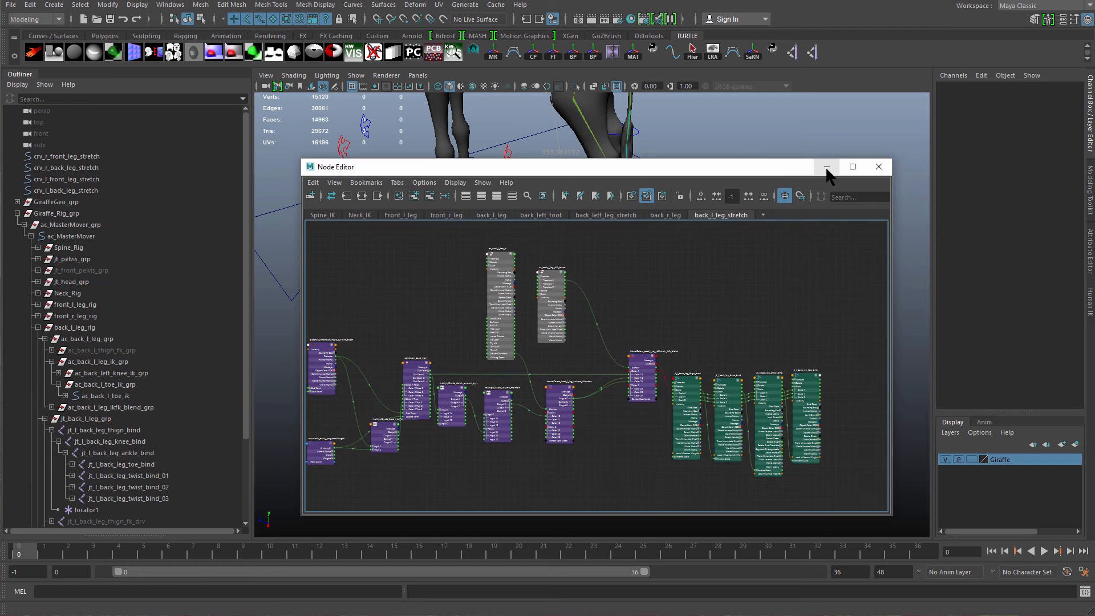
{"action": "left_click_drag", "start_coordinate": [776, 168], "coordinate": [713, 239]}
{"action": "left_click", "coordinate": [835, 188]}
{"action": "left_click", "coordinate": [736, 198]}
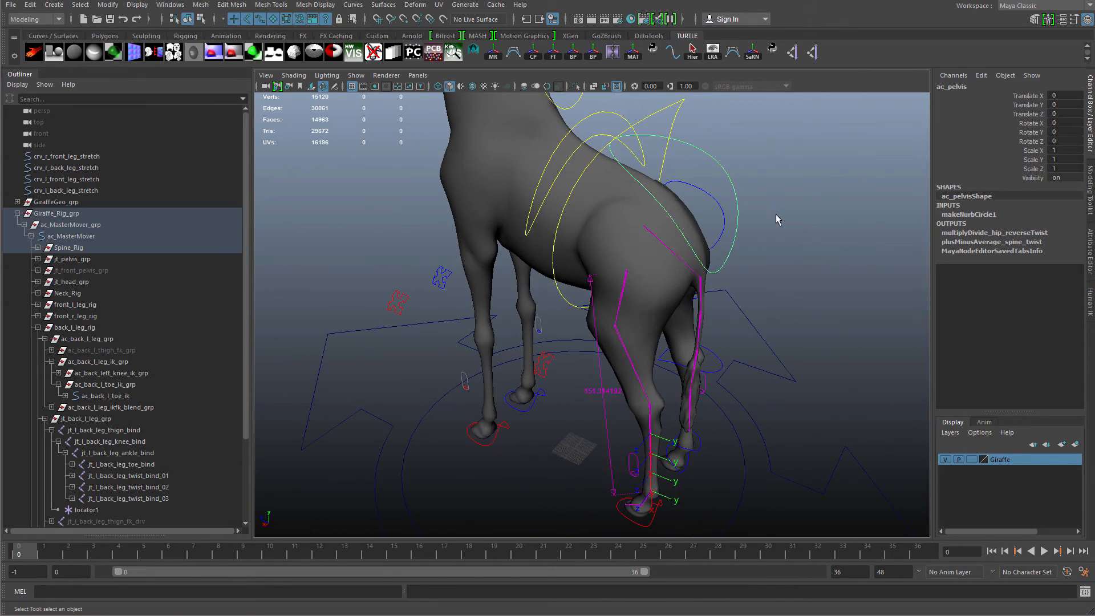
Test the leg by moving the pelvis control and undo the move.
{"action": "key", "text": "w"}
{"action": "left_click_drag", "start_coordinate": [777, 220], "coordinate": [654, 239], "text": "alt"}
{"action": "key", "text": "ctrl+z"}
{"action": "left_click_drag", "start_coordinate": [730, 263], "coordinate": [634, 290], "text": "alt"}
{"action": "scroll", "coordinate": [598, 262], "scroll_direction": "up", "scroll_amount": 4}
{"action": "key", "text": "q"}
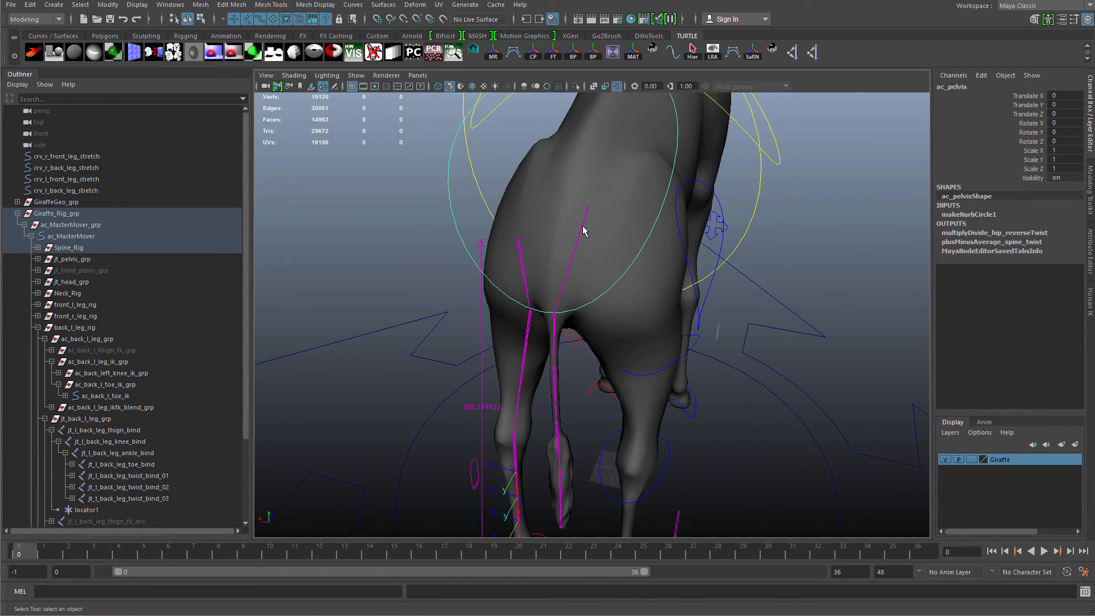
Inspect the hip and root bind joints around the pelvis in the viewport.
{"action": "left_click", "coordinate": [582, 230]}
{"action": "left_click_drag", "start_coordinate": [583, 230], "coordinate": [557, 251], "text": "alt"}
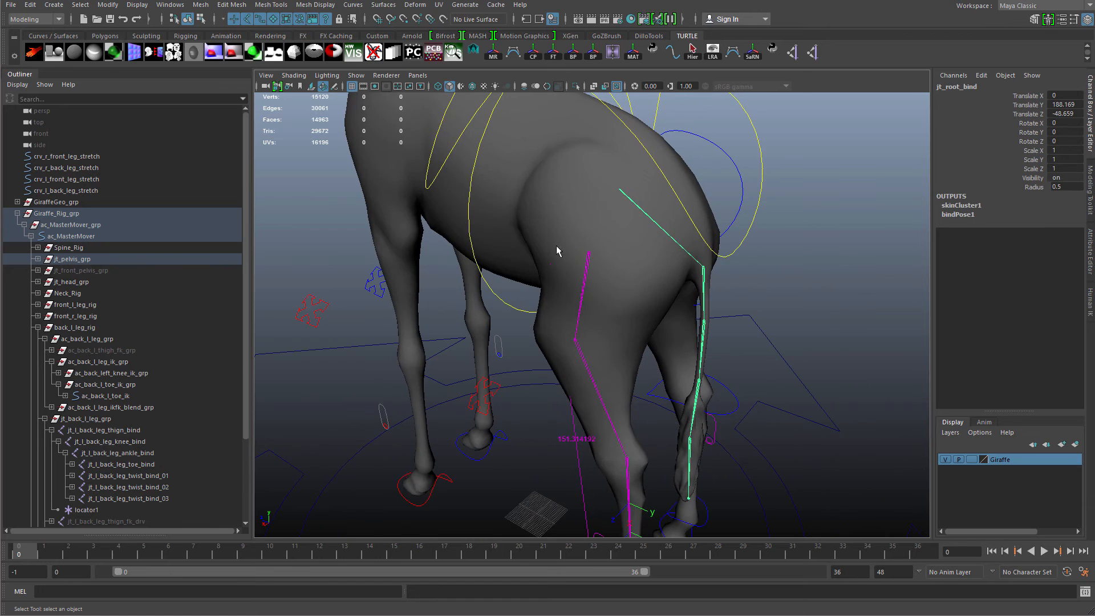
{"action": "left_click_drag", "start_coordinate": [628, 296], "coordinate": [721, 332], "text": "alt"}
{"action": "left_click", "coordinate": [790, 294]}
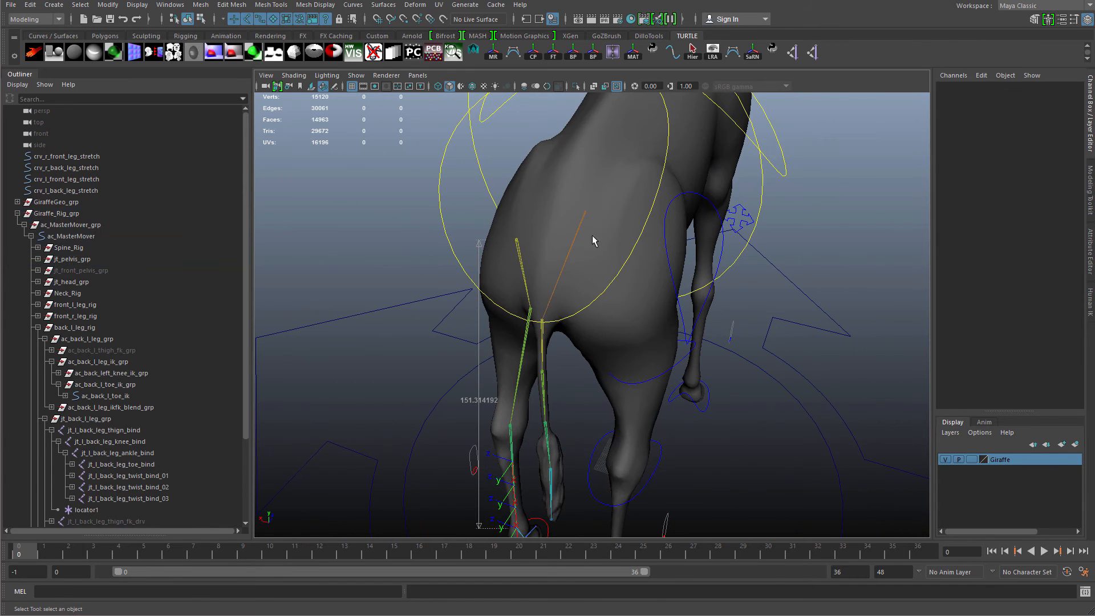
{"action": "left_click", "coordinate": [580, 230]}
{"action": "scroll", "coordinate": [664, 367], "scroll_direction": "up", "scroll_amount": 5}
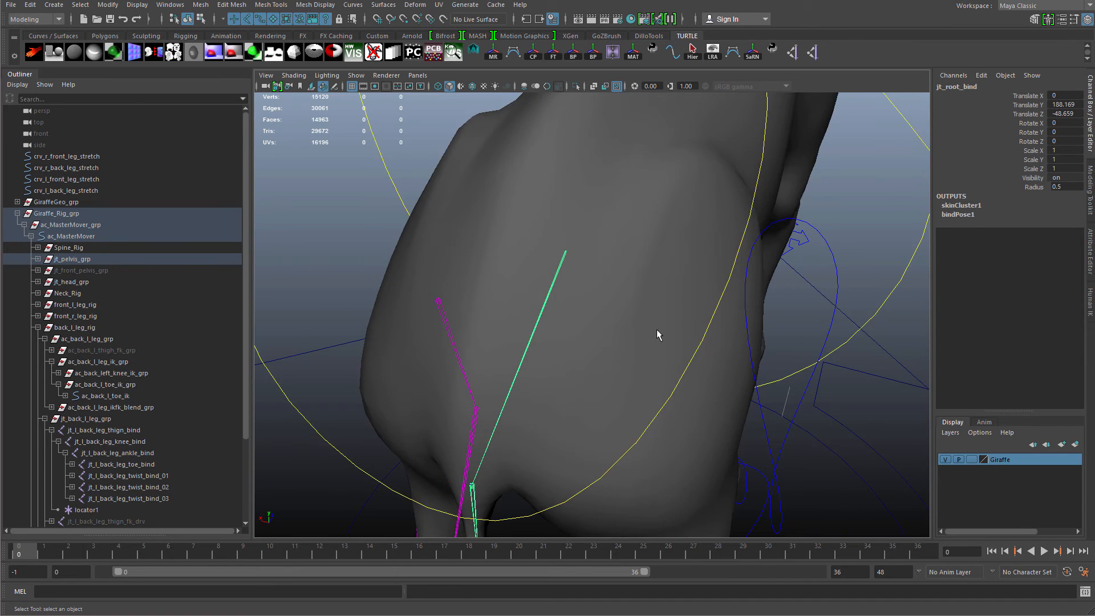
{"action": "scroll", "coordinate": [657, 330], "scroll_direction": "down", "scroll_amount": 5}
{"action": "left_click_drag", "start_coordinate": [657, 329], "coordinate": [566, 260], "text": "alt"}
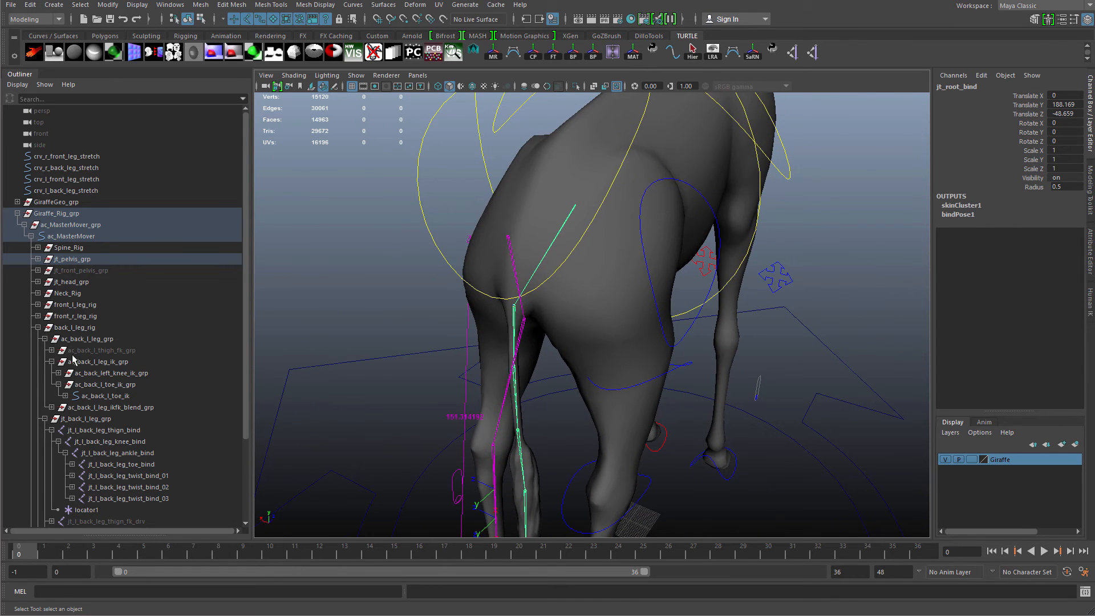
Select the back-right leg joint group in the outliner and switch to the Rigging menu set.
{"action": "left_click", "coordinate": [38, 328]}
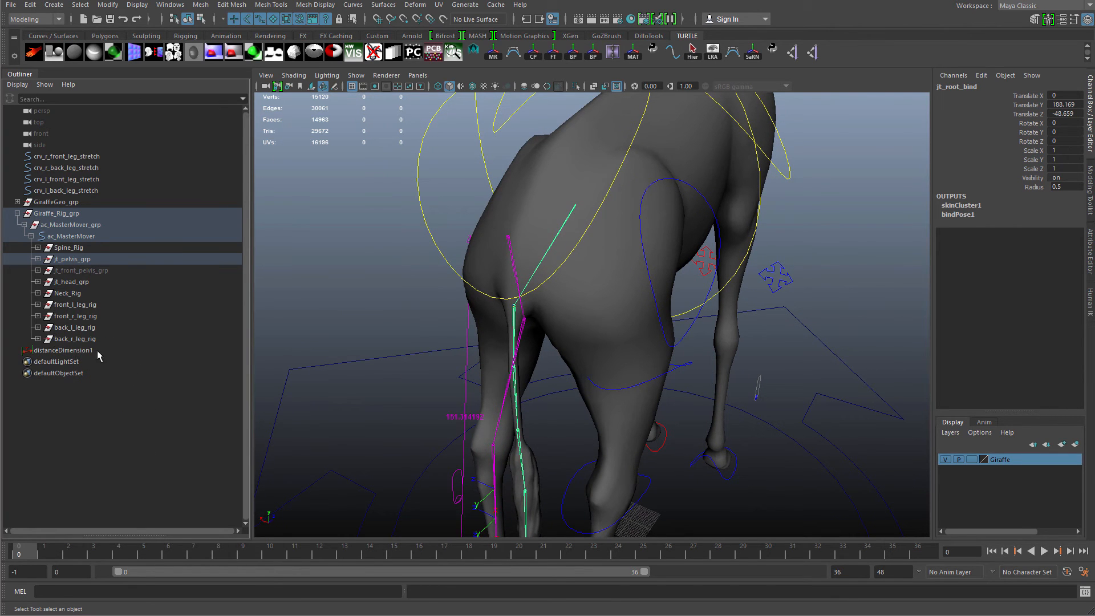
{"action": "left_click", "coordinate": [38, 339]}
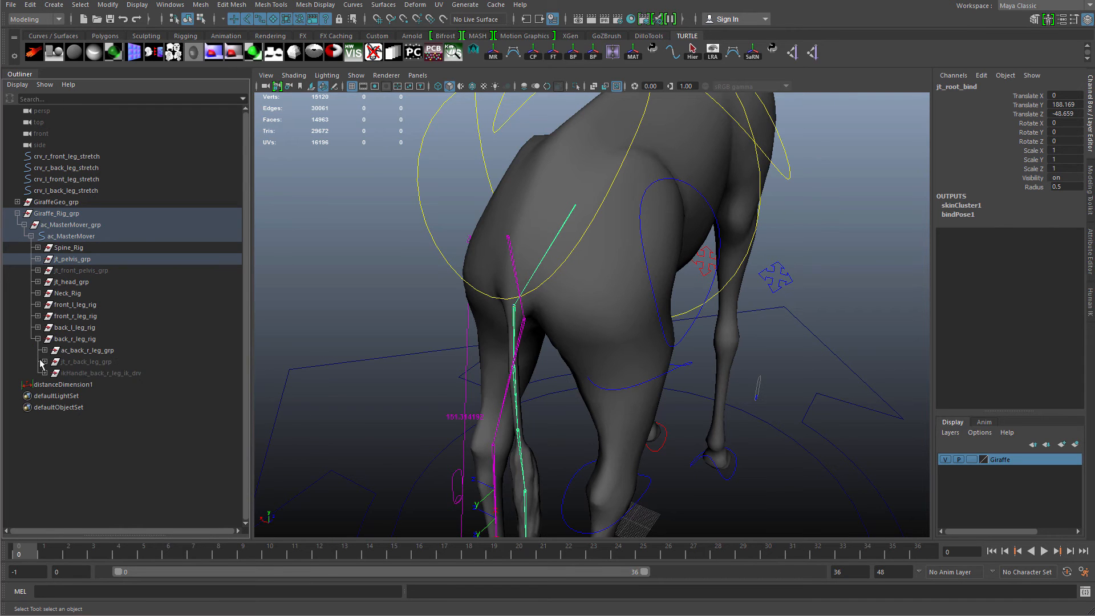
{"action": "left_click", "coordinate": [73, 363]}
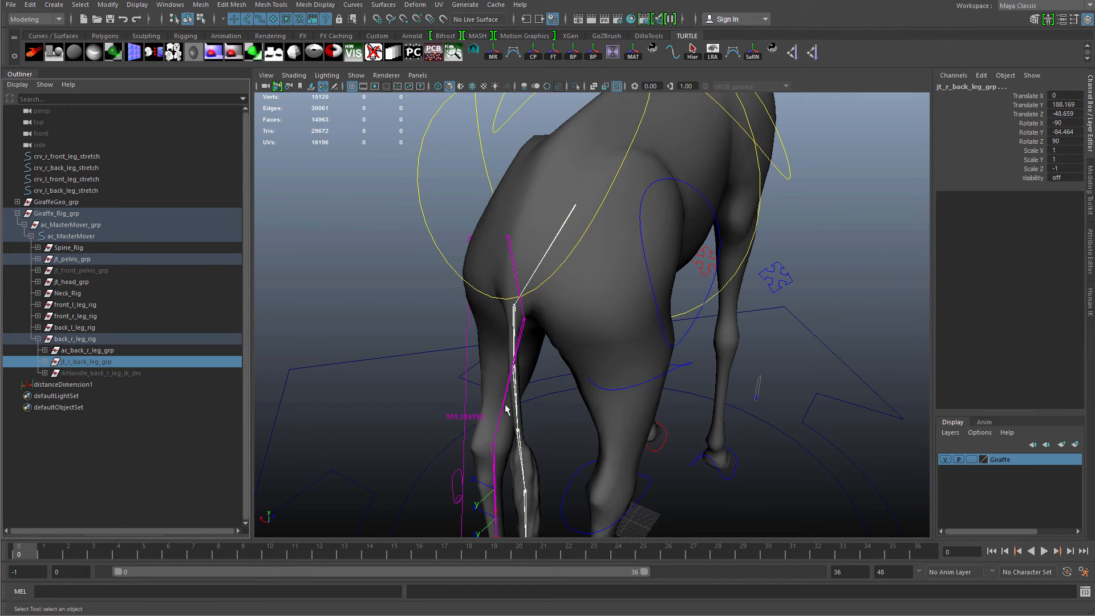
{"action": "scroll", "coordinate": [507, 408], "scroll_direction": "down", "scroll_amount": 2}
{"action": "left_click_drag", "start_coordinate": [507, 408], "coordinate": [495, 321], "text": "alt"}
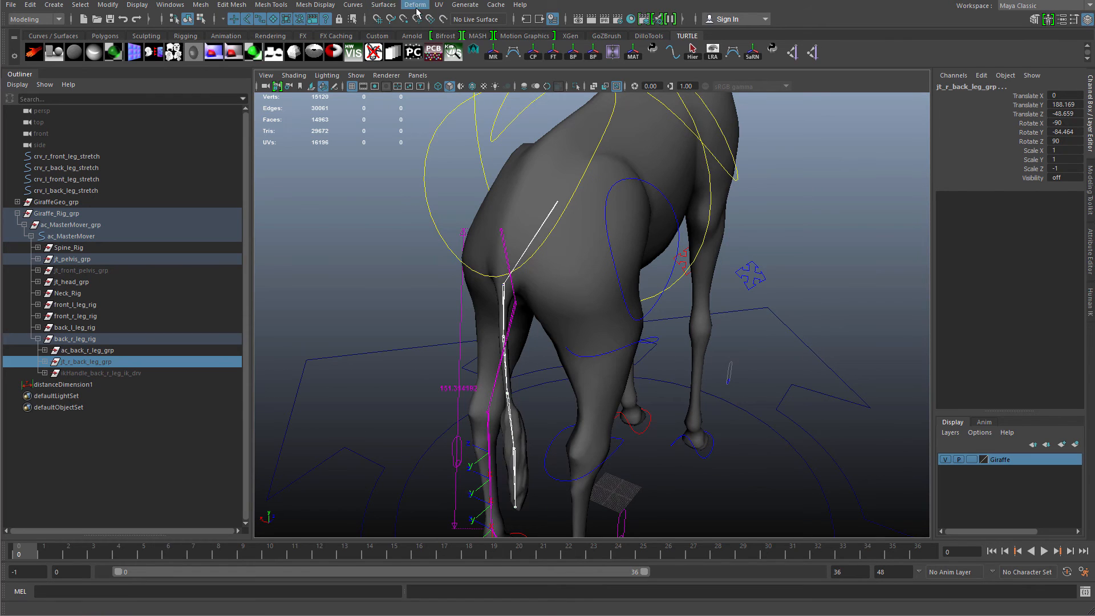
{"action": "left_click", "coordinate": [39, 20]}
{"action": "left_click", "coordinate": [46, 39]}
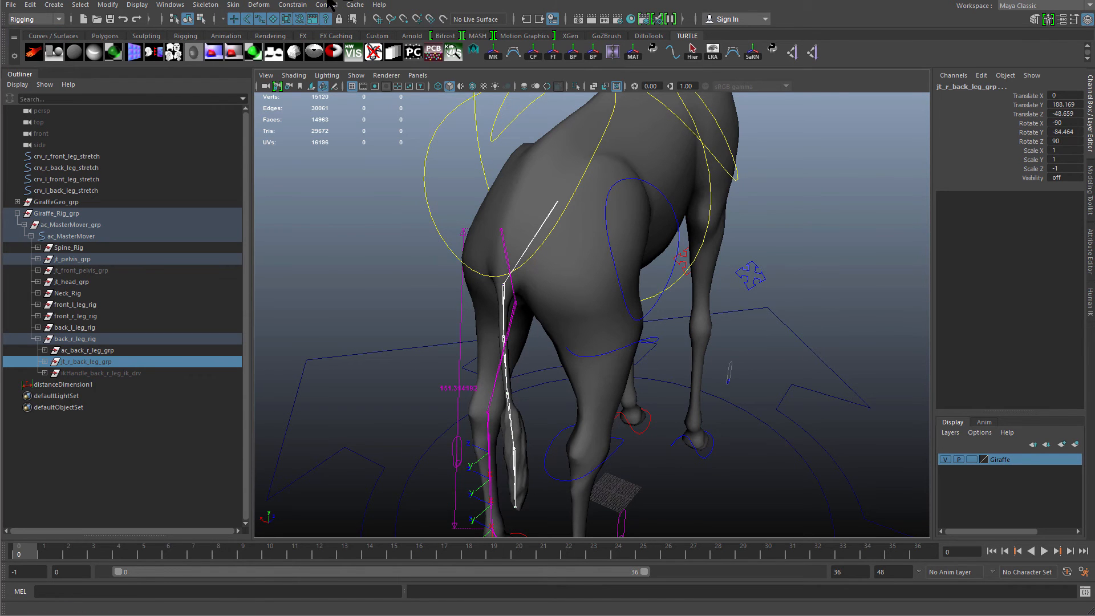
Parent-constrain the back-right thigh FK control group to the root bind joint.
{"action": "left_click", "coordinate": [292, 5]}
{"action": "left_click", "coordinate": [308, 34]}
{"action": "left_click_drag", "start_coordinate": [501, 227], "coordinate": [515, 261], "text": "alt"}
{"action": "left_click", "coordinate": [501, 255]}
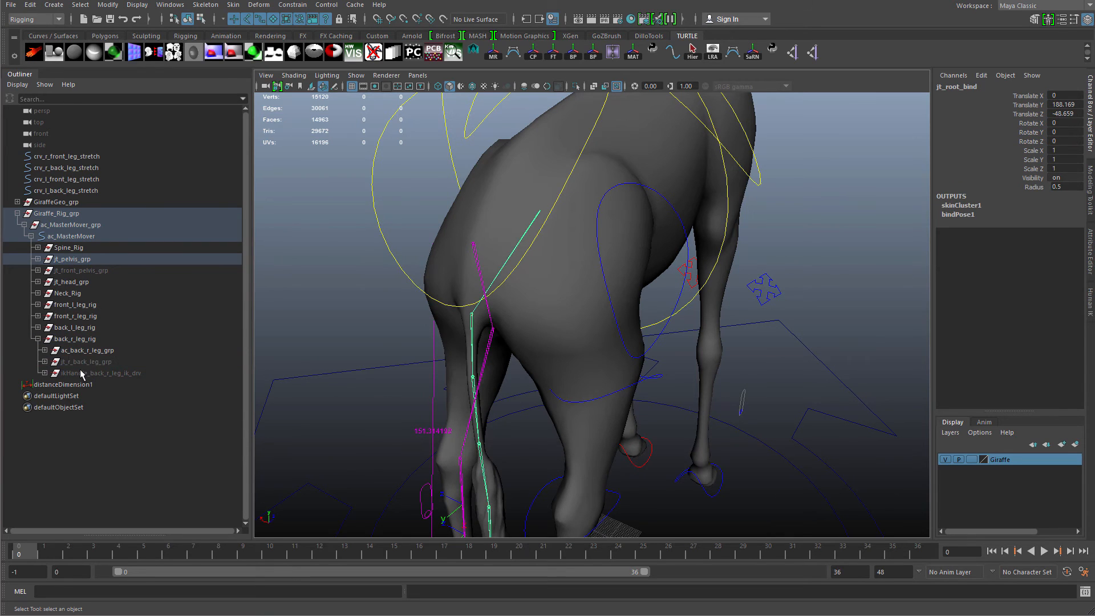
{"action": "left_click", "coordinate": [45, 351]}
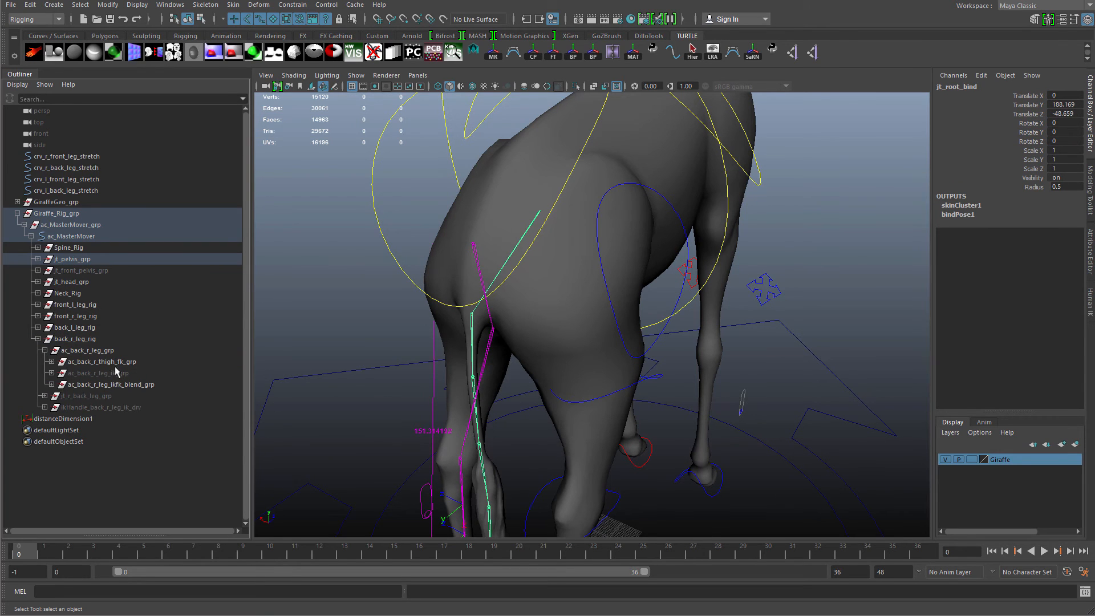
{"action": "left_click", "coordinate": [101, 362]}
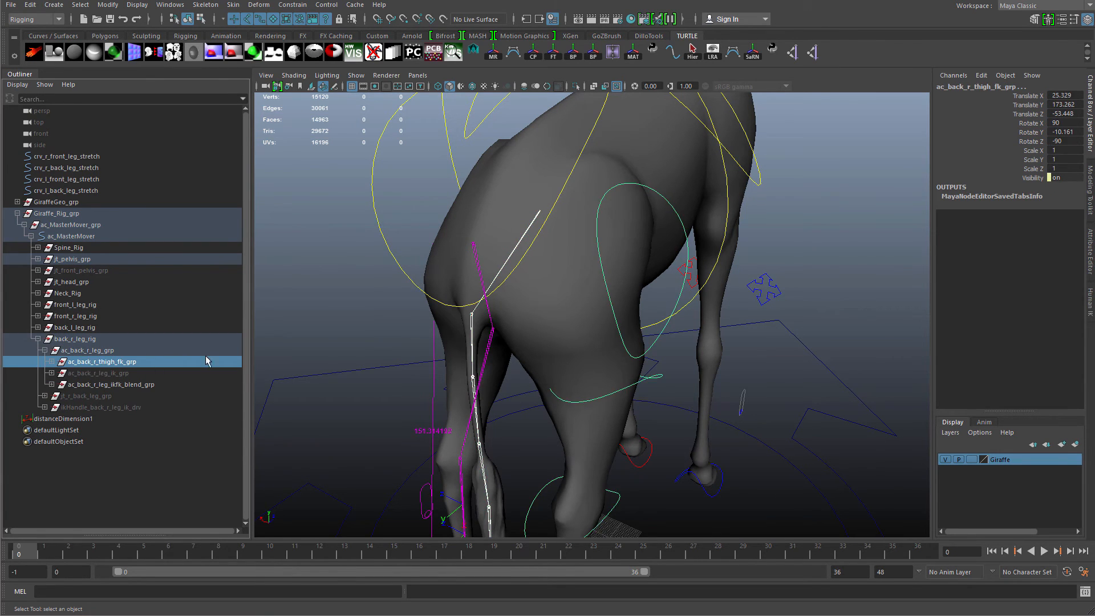
{"action": "left_click_drag", "start_coordinate": [476, 273], "coordinate": [447, 291], "text": "alt"}
{"action": "left_click", "coordinate": [293, 4]}
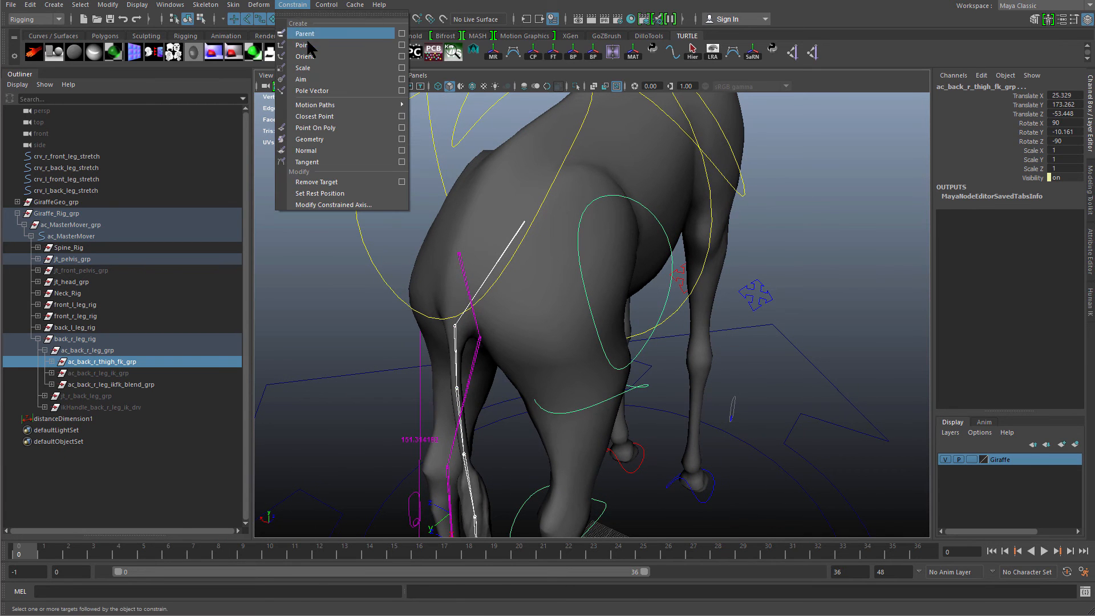
{"action": "left_click", "coordinate": [312, 31]}
Test the constraint by moving the pelvis control and undoing the moves.
{"action": "left_click_drag", "start_coordinate": [465, 248], "coordinate": [426, 204], "text": "alt"}
{"action": "left_click", "coordinate": [426, 202]}
{"action": "left_click", "coordinate": [486, 160]}
{"action": "mouse_move", "coordinate": [486, 161]}
{"action": "left_mouse_down", "text": "alt"}
{"action": "mouse_move", "coordinate": [492, 183]}
{"action": "mouse_move", "coordinate": [471, 165]}
{"action": "left_mouse_up", "text": "alt"}
{"action": "key", "text": "w"}
{"action": "left_click_drag", "start_coordinate": [541, 198], "coordinate": [491, 284]}
{"action": "key", "text": "ctrl+z"}
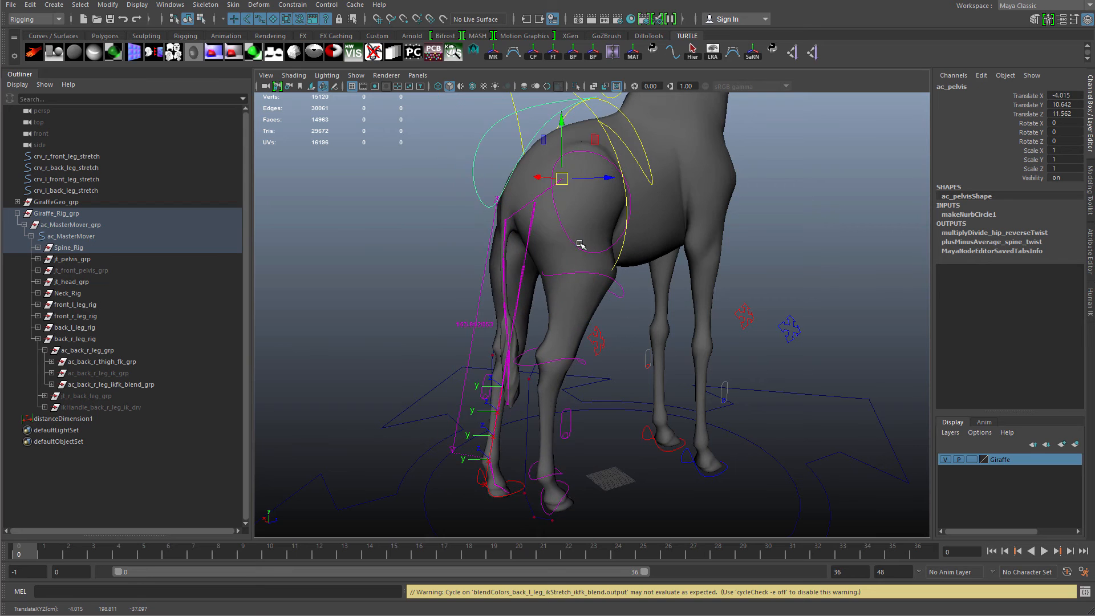
{"action": "left_click_drag", "start_coordinate": [543, 450], "coordinate": [532, 408]}
{"action": "key", "text": "q"}
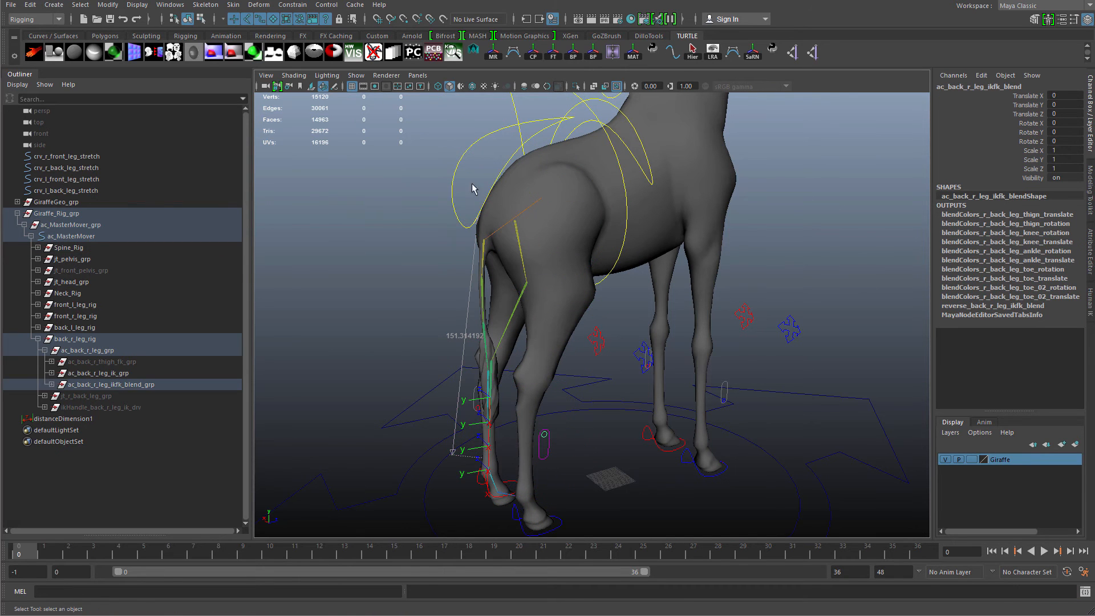
{"action": "left_click", "coordinate": [462, 153]}
{"action": "key", "text": "w"}
{"action": "left_click_drag", "start_coordinate": [546, 200], "coordinate": [477, 260]}
{"action": "key", "text": "ctrl+z"}
{"action": "left_click_drag", "start_coordinate": [464, 343], "coordinate": [779, 391], "text": "alt"}
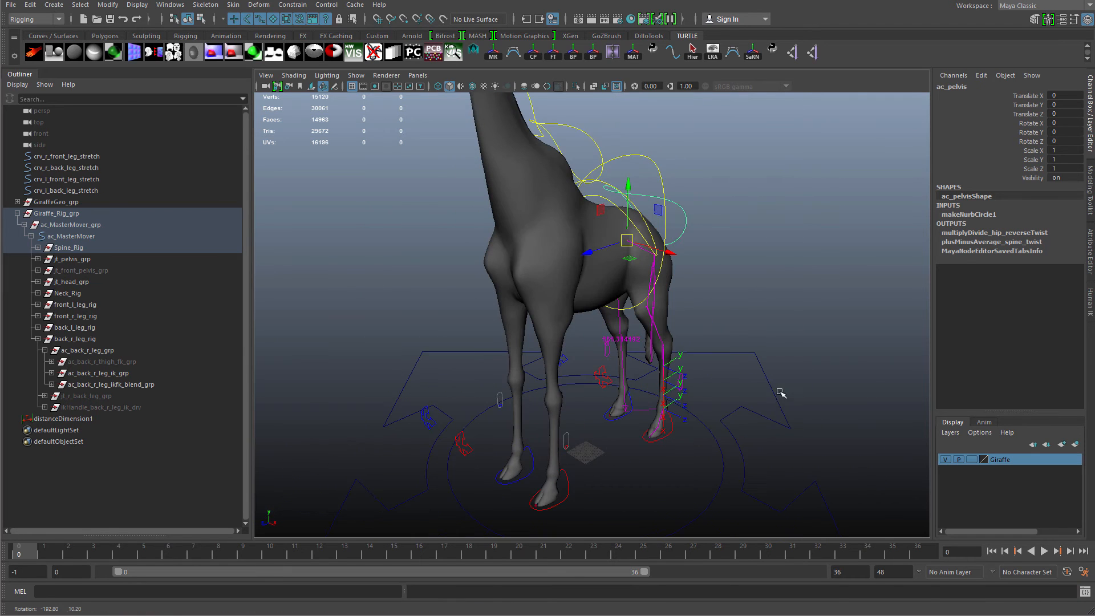
Rename distanceDimension1 to distanceDimension_back_l_leg_current_length.
{"action": "left_click", "coordinate": [794, 286]}
{"action": "middle_click_drag", "start_coordinate": [748, 303], "coordinate": [753, 322], "text": "alt"}
{"action": "right_click_drag", "start_coordinate": [753, 322], "coordinate": [801, 322], "text": "alt"}
{"action": "left_click_drag", "start_coordinate": [801, 323], "coordinate": [768, 330], "text": "alt"}
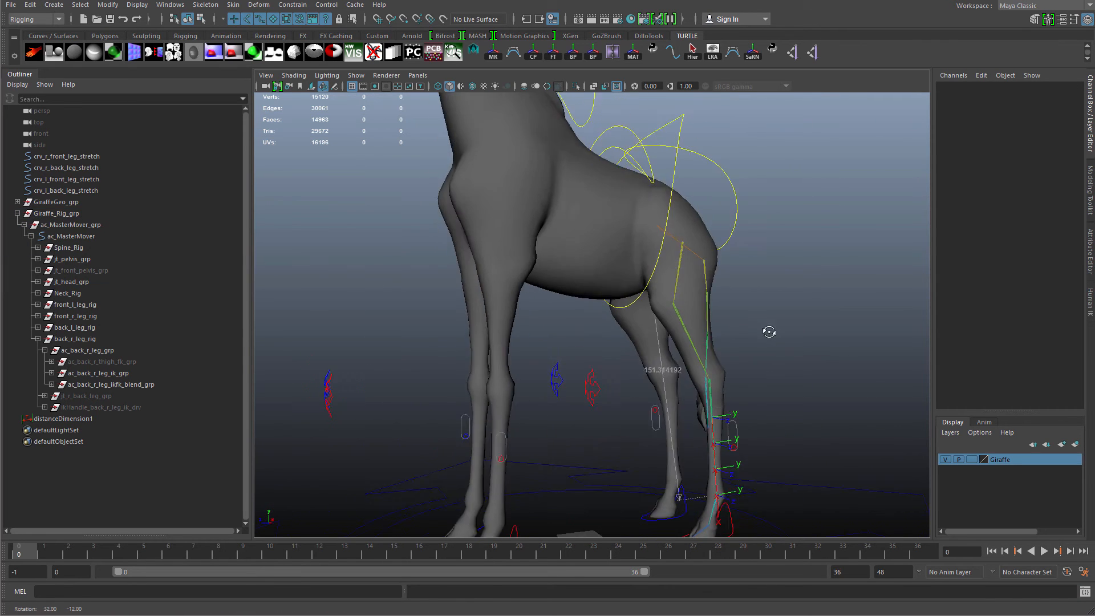
{"action": "middle_click_drag", "start_coordinate": [768, 331], "coordinate": [718, 273], "text": "alt"}
{"action": "left_click", "coordinate": [108, 418]}
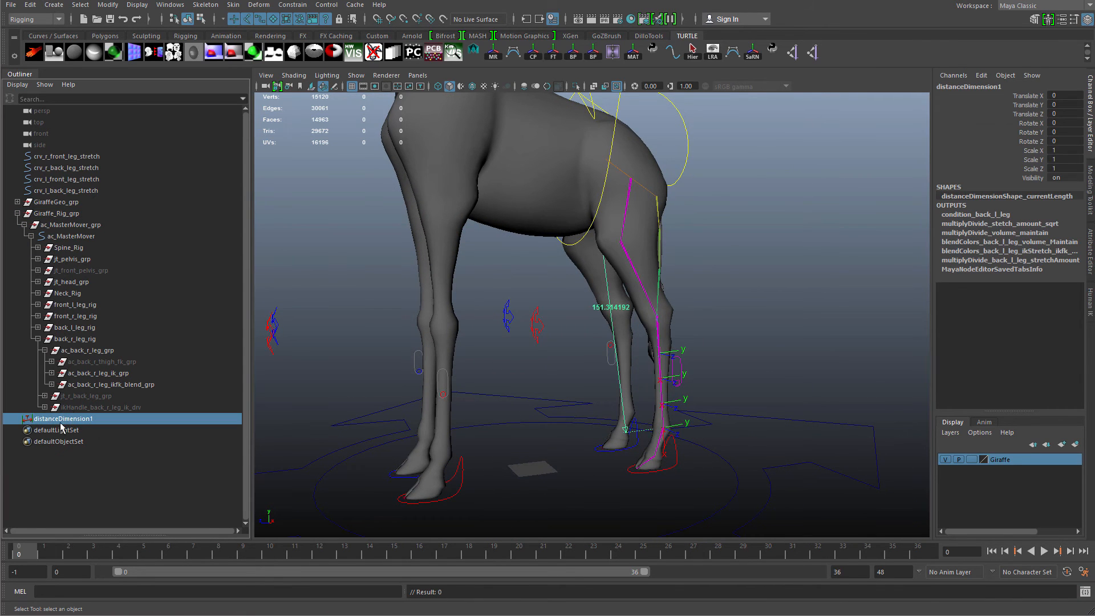
{"action": "double_click", "coordinate": [101, 419]}
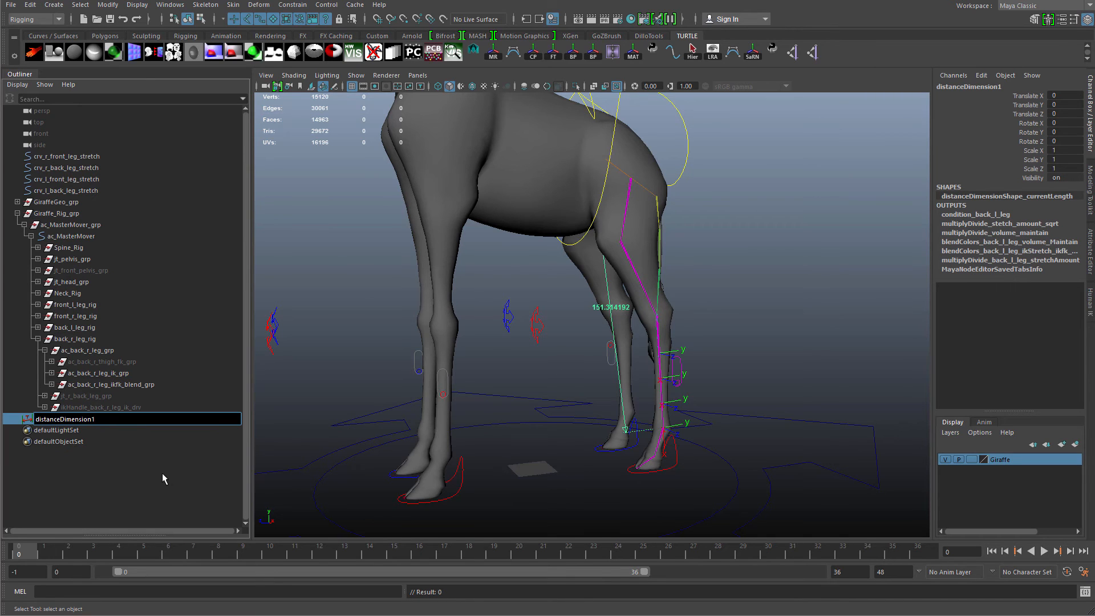
{"action": "key", "text": "BackSpace"}
{"action": "type", "text": "_"}
{"action": "key", "text": "BackSpace"}
{"action": "type", "text": "_back"}
{"action": "type", "text": "_l_"}
{"action": "type", "text": "leg_grp"}
{"action": "key", "text": "BackSpace"}
{"action": "key", "text": "BackSpace"}
{"action": "key", "text": "BackSpace"}
{"action": "type", "text": "or"}
{"action": "key", "text": "BackSpace"}
{"action": "key", "text": "BackSpace"}
{"action": "type", "text": "current_length"}
{"action": "key", "text": "Return"}
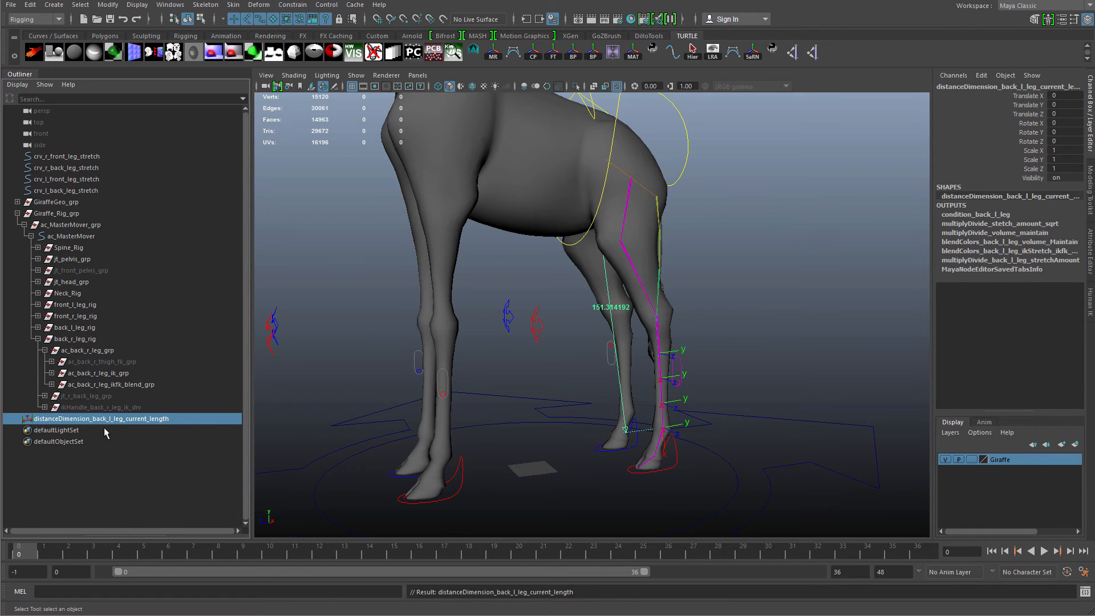
Parent the back-left leg distance dimension under the back_l_leg_rig group in the outliner.
{"action": "left_click_drag", "start_coordinate": [103, 424], "coordinate": [109, 329]}
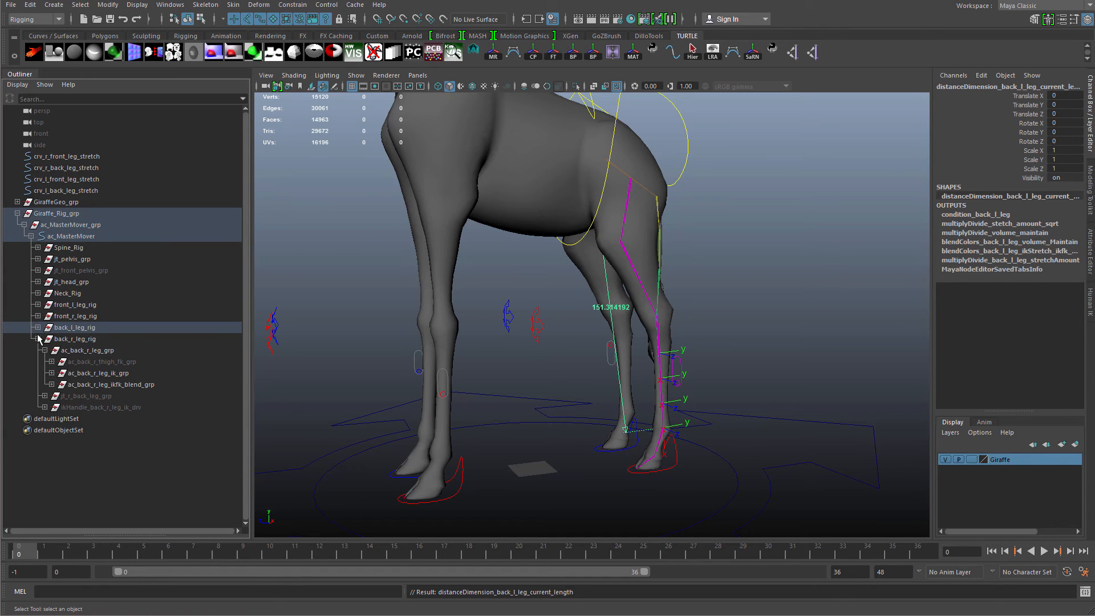
{"action": "left_click", "coordinate": [38, 327]}
{"action": "left_click", "coordinate": [44, 338]}
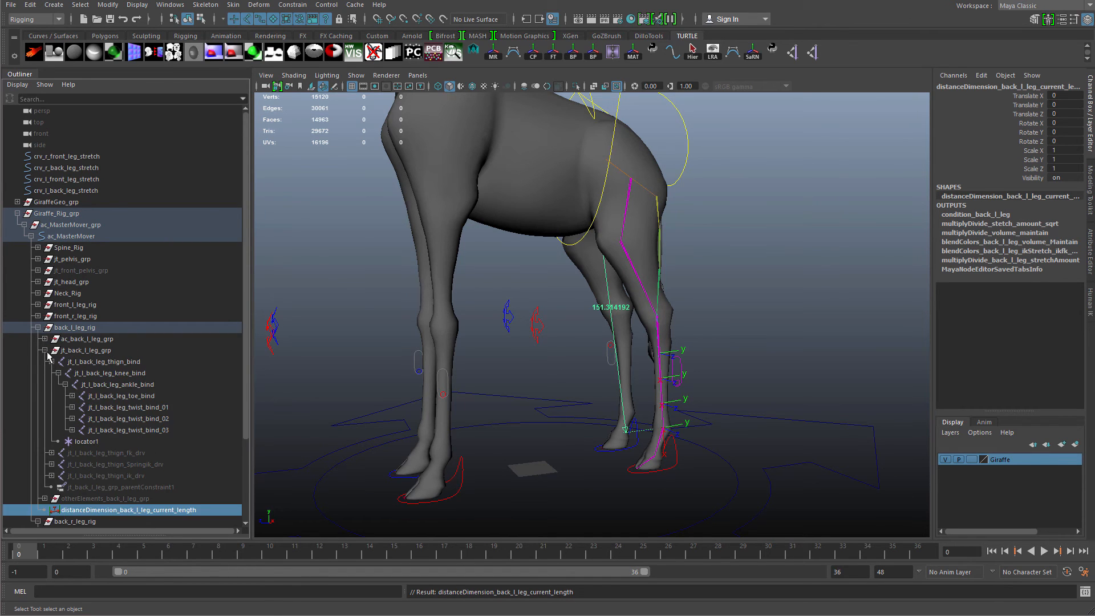
Collapse the back-left leg hierarchy and test the back-left leg by moving its toe IK control, undoing the moves.
{"action": "left_click", "coordinate": [45, 351]}
{"action": "left_click_drag", "start_coordinate": [91, 375], "coordinate": [103, 369]}
{"action": "left_click", "coordinate": [38, 327]}
{"action": "left_click", "coordinate": [37, 338]}
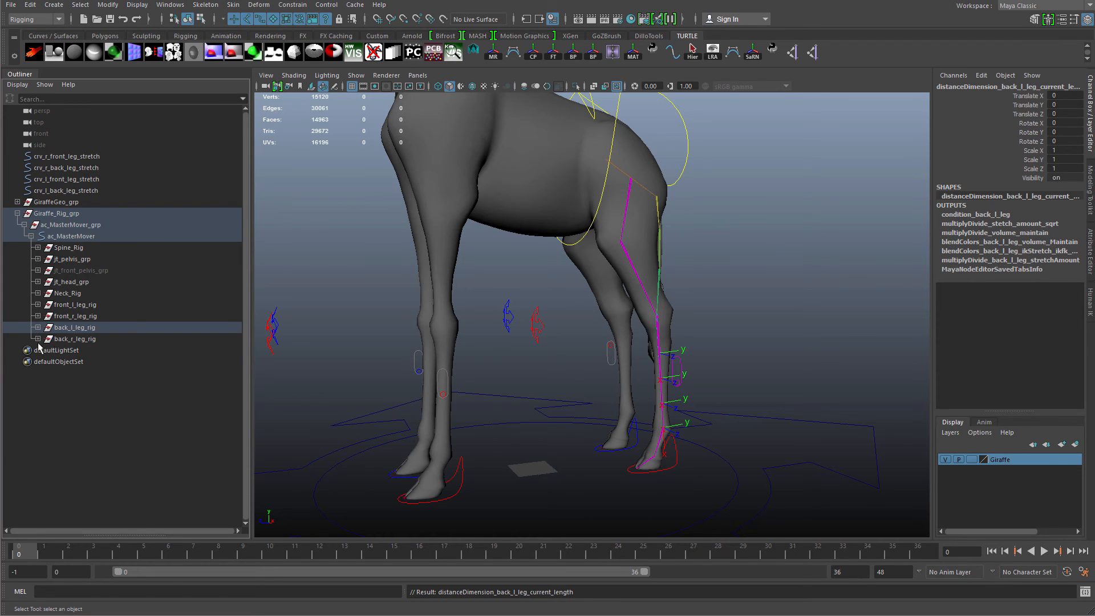
{"action": "left_click_drag", "start_coordinate": [468, 371], "coordinate": [621, 331], "text": "alt"}
{"action": "left_click", "coordinate": [573, 374]}
{"action": "key", "text": "w"}
{"action": "key", "text": "ctrl+z"}
{"action": "key", "text": "q"}
{"action": "left_click", "coordinate": [669, 295]}
{"action": "left_click_drag", "start_coordinate": [689, 234], "coordinate": [560, 389], "text": "alt"}
{"action": "left_click", "coordinate": [538, 191]}
{"action": "left_click", "coordinate": [561, 368]}
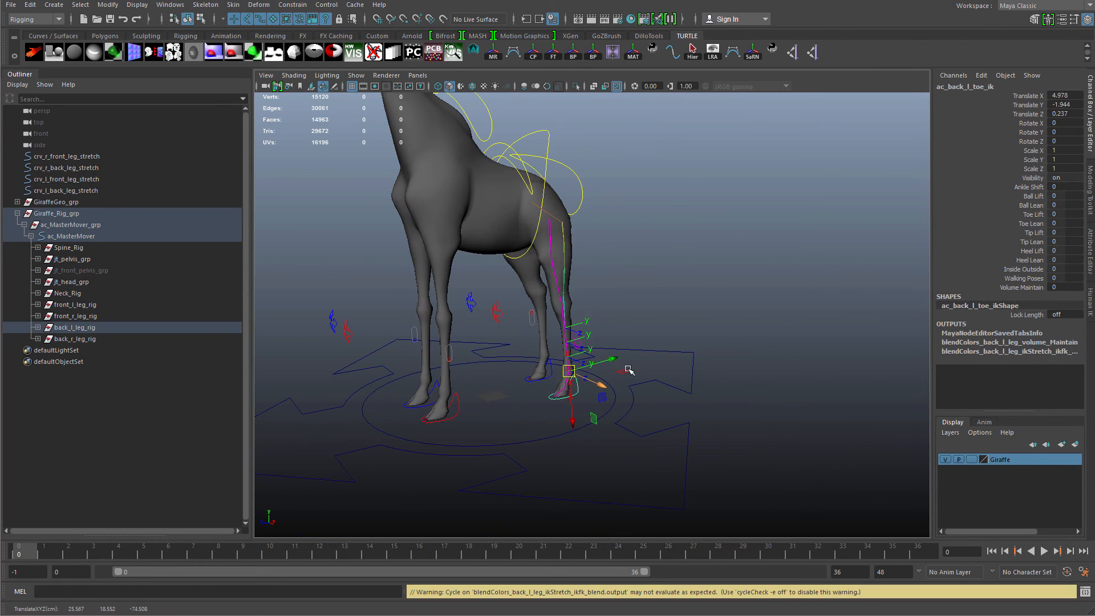
{"action": "key", "text": "ctrl+z"}
{"action": "left_click_drag", "start_coordinate": [624, 344], "coordinate": [610, 378], "text": "alt"}
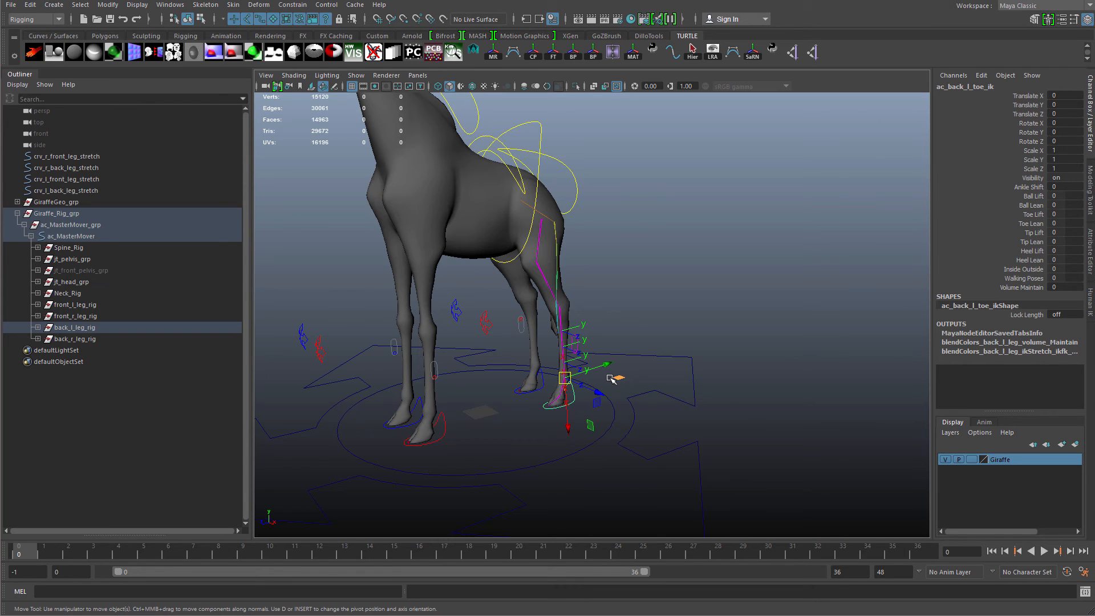
Test moving a back-leg control from another angle and undo the move.
{"action": "middle_click_drag", "start_coordinate": [400, 368], "coordinate": [553, 450], "text": "alt"}
{"action": "left_click_drag", "start_coordinate": [553, 450], "coordinate": [560, 388], "text": "alt"}
{"action": "left_click_drag", "start_coordinate": [539, 230], "coordinate": [513, 439], "text": "alt"}
{"action": "right_click_drag", "start_coordinate": [513, 440], "coordinate": [521, 301], "text": "alt"}
{"action": "left_click_drag", "start_coordinate": [521, 301], "coordinate": [665, 421], "text": "alt"}
{"action": "left_click", "coordinate": [655, 439]}
{"action": "key", "text": "w"}
{"action": "left_click_drag", "start_coordinate": [618, 374], "coordinate": [625, 305]}
{"action": "key", "text": "ctrl+z"}
Select the lower tail joints one by one and test-rotate them, undoing each rotation.
{"action": "left_click_drag", "start_coordinate": [667, 343], "coordinate": [633, 274], "text": "alt"}
{"action": "left_click", "coordinate": [599, 268]}
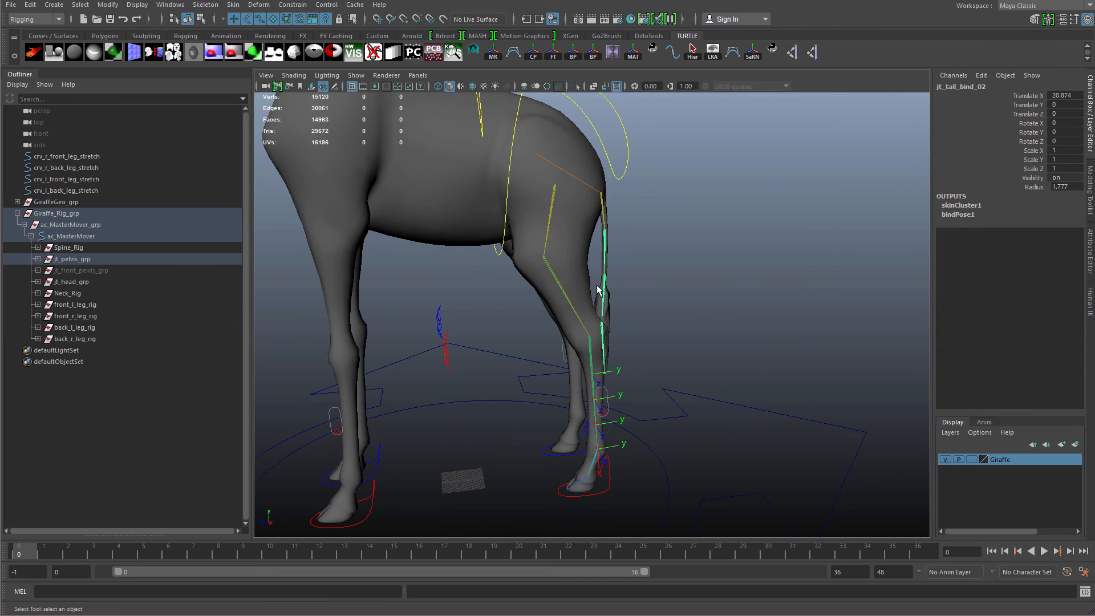
{"action": "left_click_drag", "start_coordinate": [666, 315], "coordinate": [627, 209], "text": "alt"}
{"action": "left_click", "coordinate": [594, 328]}
{"action": "left_click", "coordinate": [610, 265]}
{"action": "key", "text": "e"}
{"action": "key", "text": "ctrl+z"}
{"action": "left_click_drag", "start_coordinate": [711, 323], "coordinate": [668, 364], "text": "alt"}
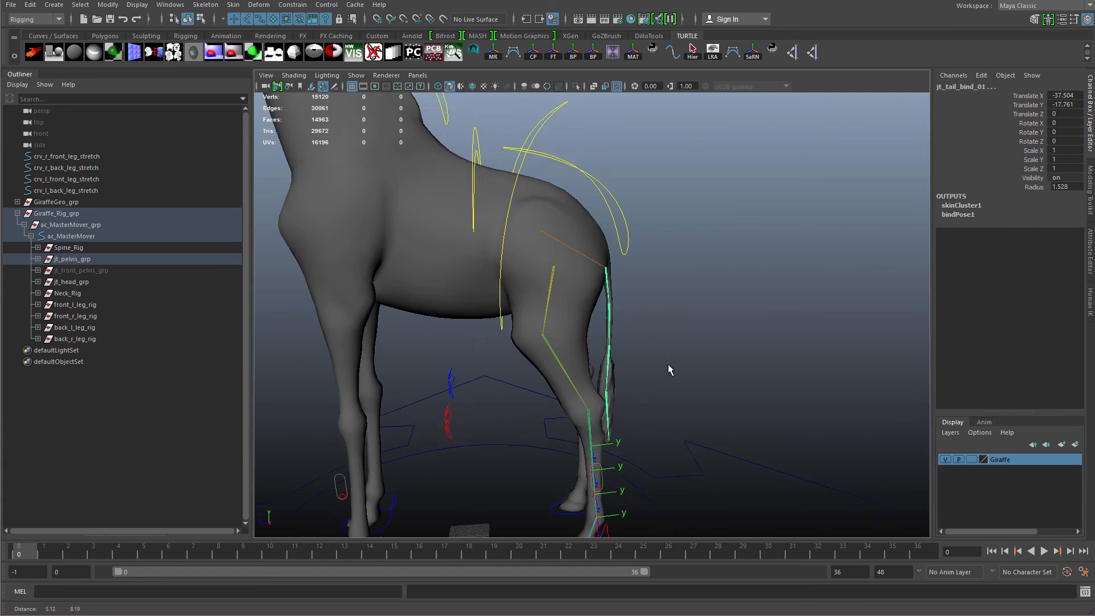
{"action": "right_click_drag", "start_coordinate": [668, 364], "coordinate": [668, 376], "text": "alt"}
{"action": "left_click", "coordinate": [616, 330]}
{"action": "left_click", "coordinate": [615, 376]}
{"action": "middle_click_drag", "start_coordinate": [642, 400], "coordinate": [650, 355], "text": "alt"}
{"action": "right_click_drag", "start_coordinate": [650, 354], "coordinate": [684, 355], "text": "alt"}
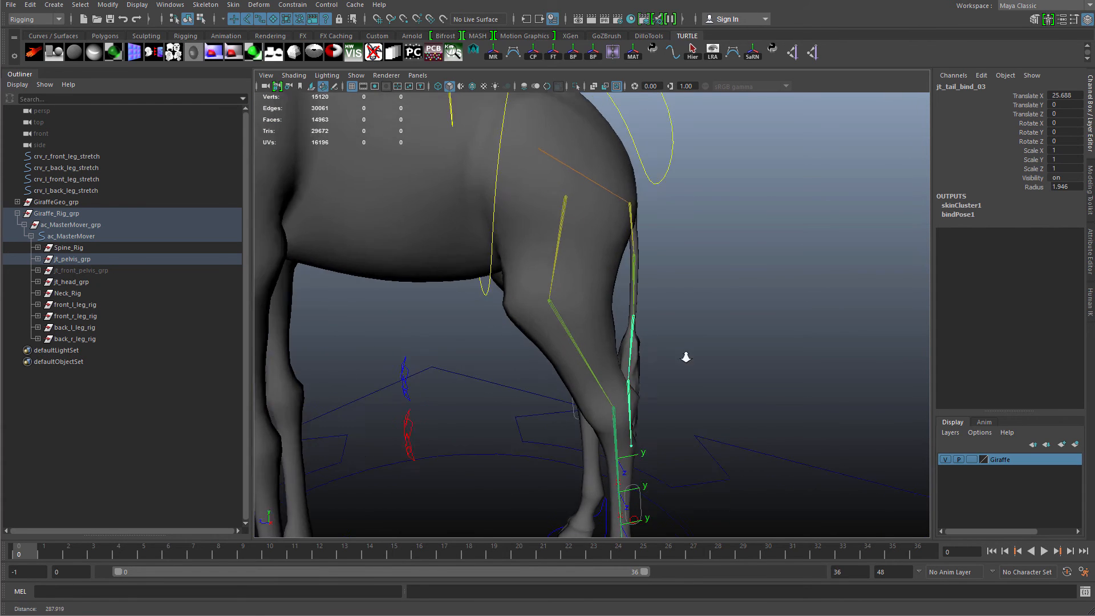
{"action": "left_click_drag", "start_coordinate": [684, 354], "coordinate": [621, 388], "text": "alt"}
{"action": "left_click", "coordinate": [610, 401]}
{"action": "left_click", "coordinate": [616, 333]}
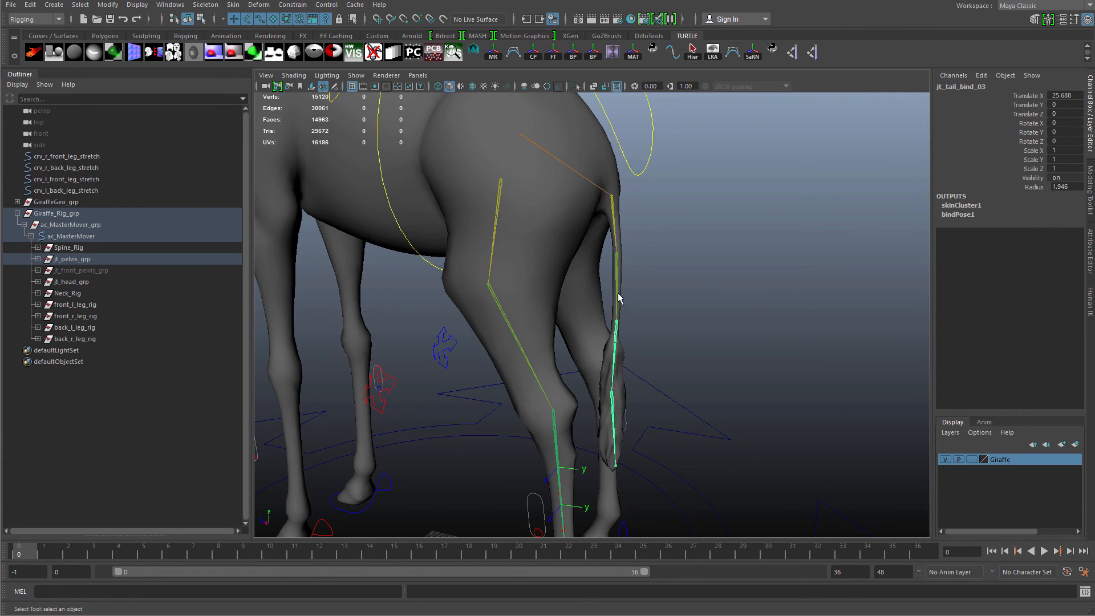
{"action": "left_click", "coordinate": [617, 264]}
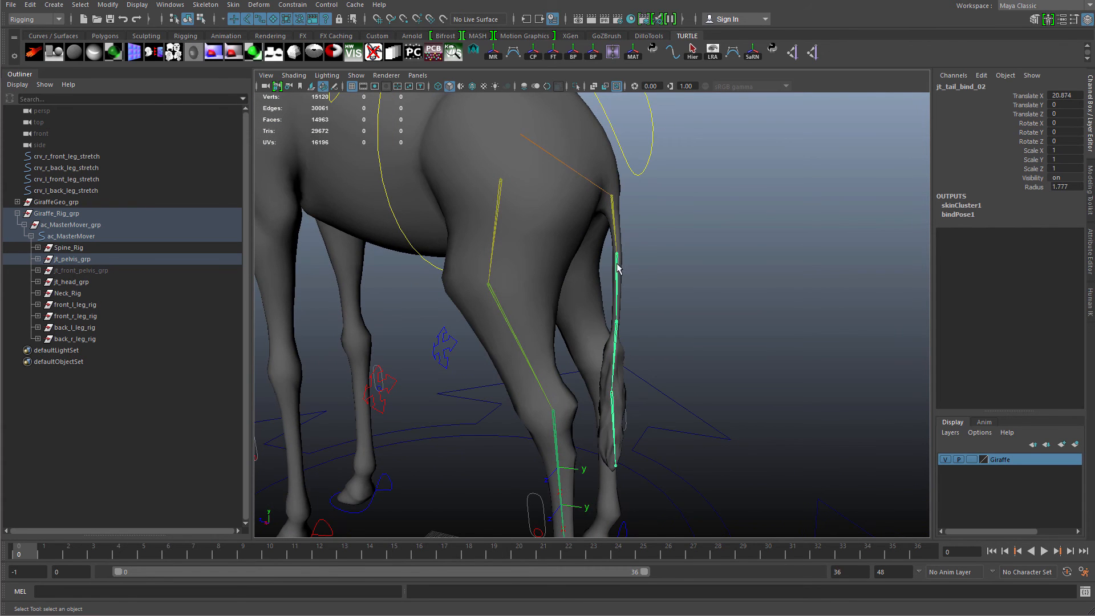
{"action": "left_click", "coordinate": [617, 337]}
{"action": "left_click", "coordinate": [612, 408]}
{"action": "left_click_drag", "start_coordinate": [614, 427], "coordinate": [640, 314], "text": "alt"}
{"action": "key", "text": "e"}
{"action": "key", "text": "ctrl+z"}
{"action": "key", "text": "q"}
{"action": "left_click", "coordinate": [621, 339]}
{"action": "key", "text": "e"}
{"action": "key", "text": "ctrl+z"}
{"action": "key", "text": "q"}
{"action": "left_click", "coordinate": [623, 292]}
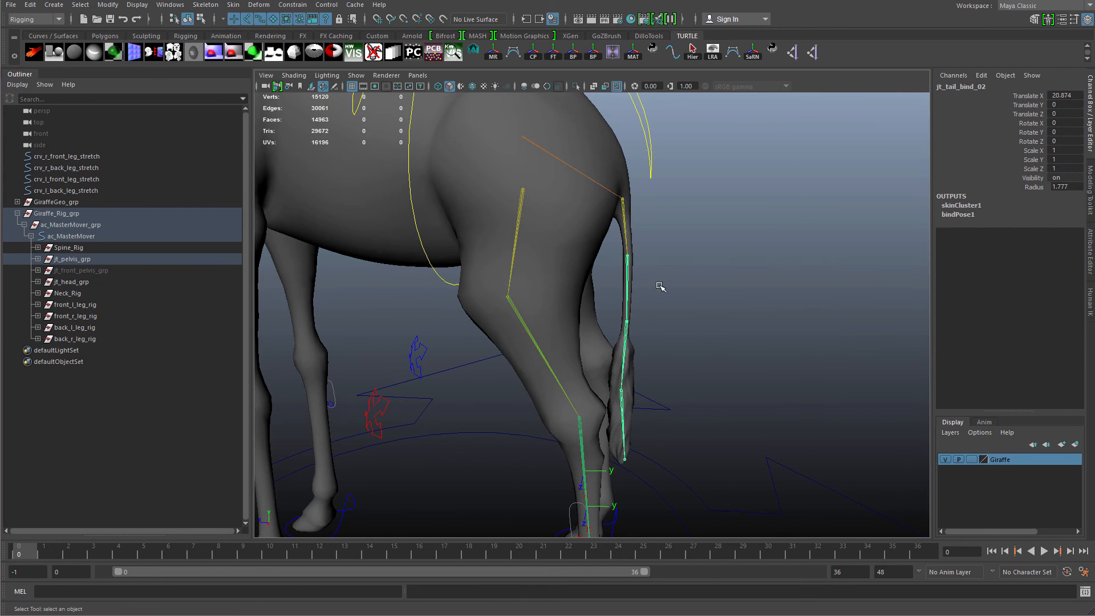
Examine the tail joint chain up close, test-rotating the upper tail joints and undoing each rotation.
{"action": "key", "text": "e"}
{"action": "left_click_drag", "start_coordinate": [677, 233], "coordinate": [655, 242]}
{"action": "key", "text": "ctrl+z"}
{"action": "left_click", "coordinate": [630, 221]}
{"action": "mouse_move", "coordinate": [669, 198]}
{"action": "left_mouse_down"}
{"action": "mouse_move", "coordinate": [672, 228]}
{"action": "mouse_move", "coordinate": [662, 200]}
{"action": "left_mouse_up"}
{"action": "key", "text": "ctrl+z"}
{"action": "key", "text": "q"}
{"action": "left_click", "coordinate": [635, 282]}
{"action": "left_click_drag", "start_coordinate": [648, 279], "coordinate": [782, 399], "text": "alt"}
{"action": "left_click", "coordinate": [653, 324]}
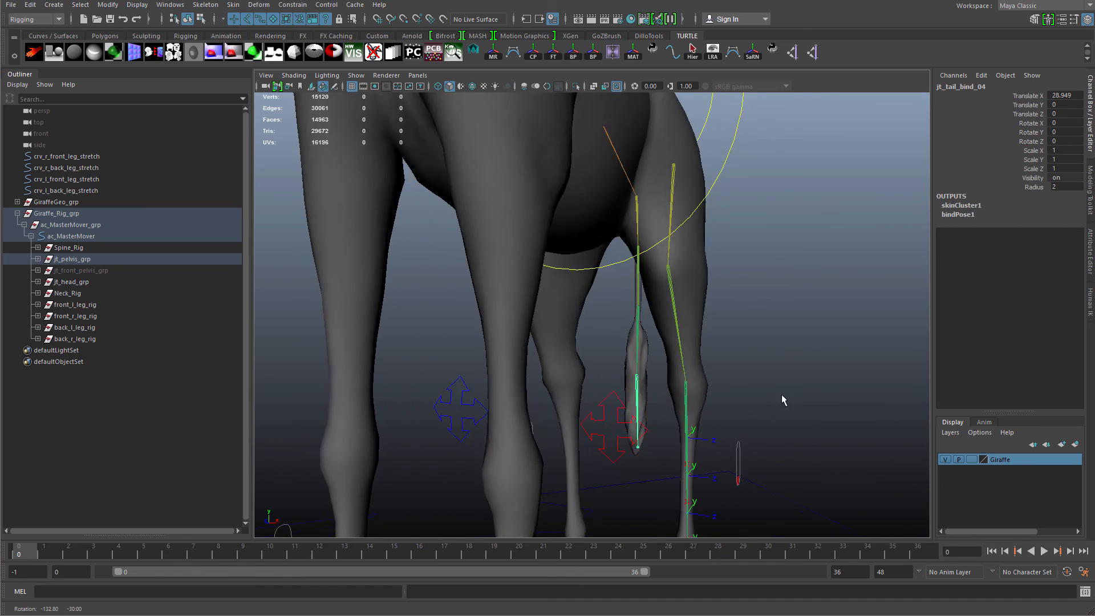
{"action": "scroll", "coordinate": [782, 399], "scroll_direction": "up", "scroll_amount": 3}
{"action": "left_click", "coordinate": [662, 333]}
{"action": "left_click_drag", "start_coordinate": [669, 289], "coordinate": [695, 307], "text": "alt"}
{"action": "left_click", "coordinate": [633, 280]}
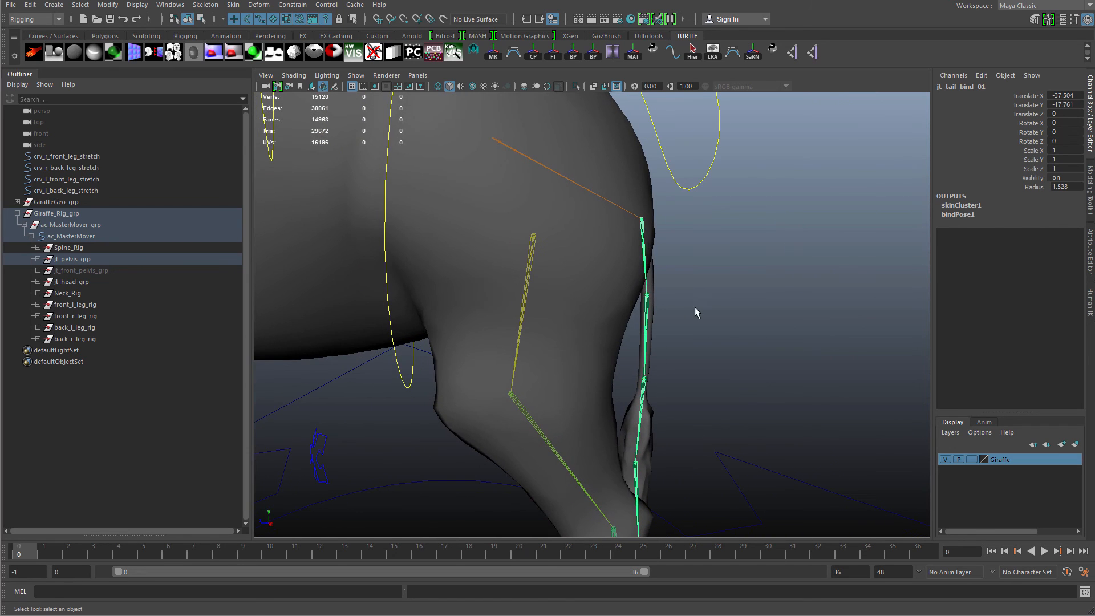
{"action": "left_click_drag", "start_coordinate": [697, 347], "coordinate": [704, 321], "text": "alt"}
{"action": "scroll", "coordinate": [703, 321], "scroll_direction": "up", "scroll_amount": 2}
{"action": "left_click_drag", "start_coordinate": [727, 328], "coordinate": [569, 361], "text": "alt"}
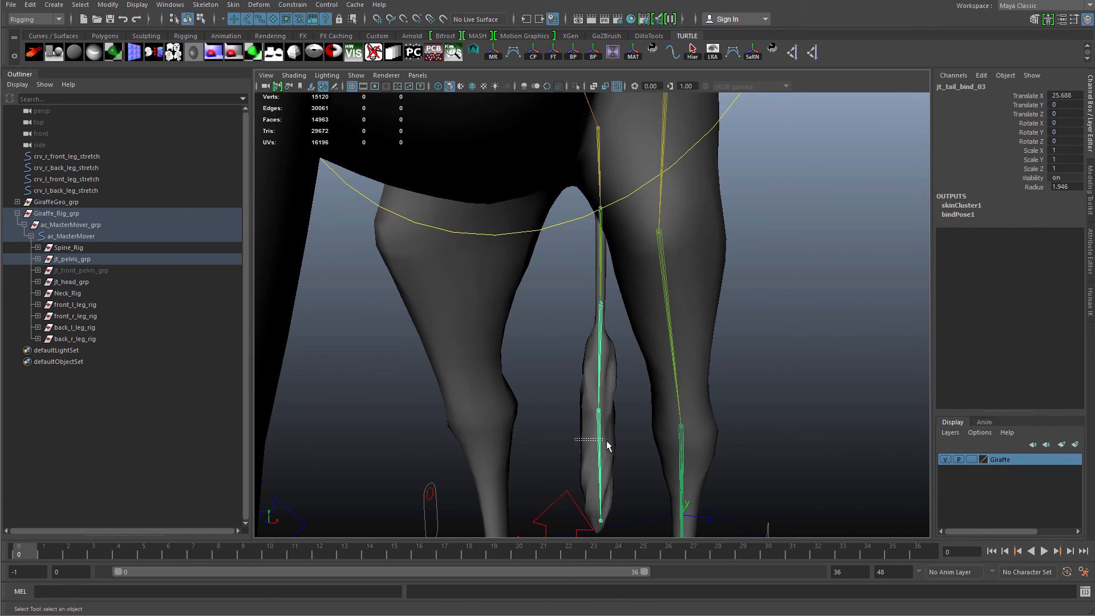
{"action": "left_click", "coordinate": [596, 360]}
{"action": "left_click_drag", "start_coordinate": [610, 341], "coordinate": [579, 320]}
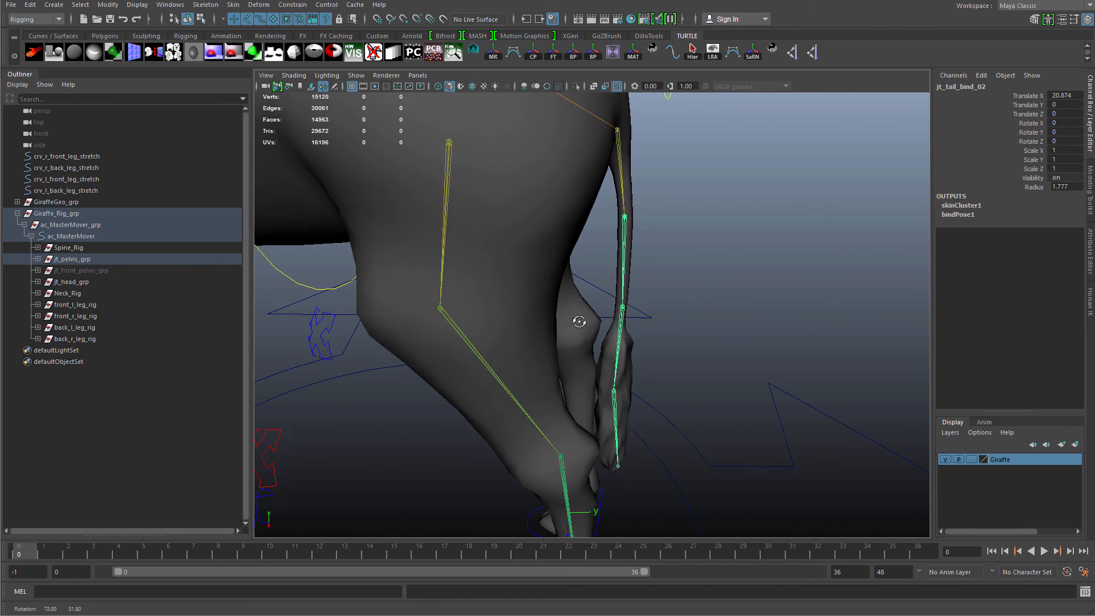
{"action": "left_click", "coordinate": [633, 220]}
{"action": "left_click", "coordinate": [620, 197]}
{"action": "left_click_drag", "start_coordinate": [625, 268], "coordinate": [690, 285], "text": "alt"}
{"action": "left_click", "coordinate": [690, 279]}
{"action": "left_click_drag", "start_coordinate": [680, 232], "coordinate": [706, 261]}
{"action": "left_click_drag", "start_coordinate": [706, 261], "coordinate": [615, 337], "text": "alt"}
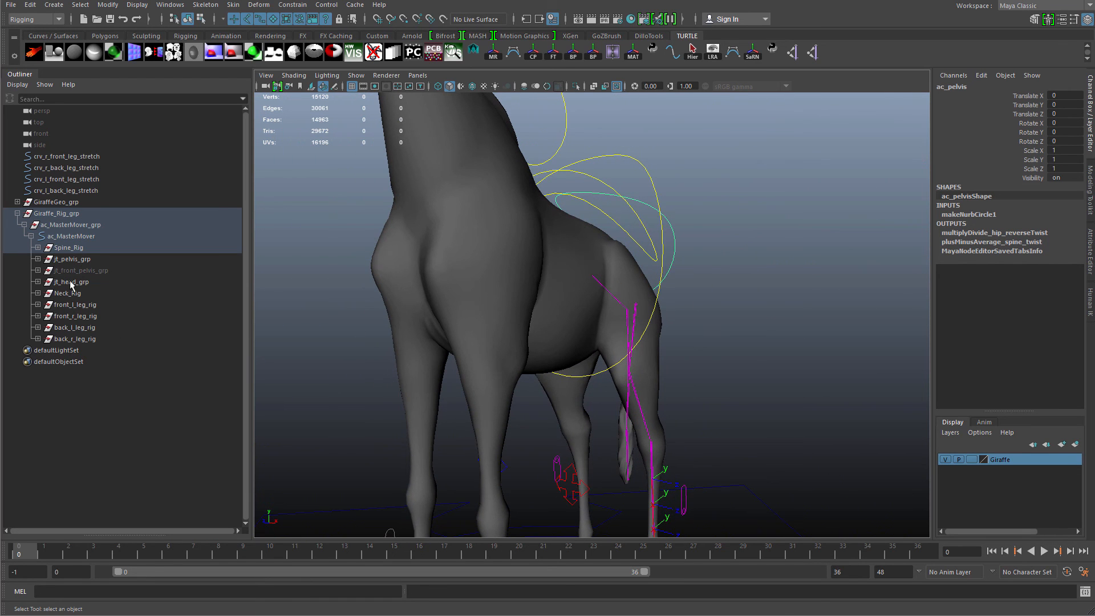
Expand and review the contents of each leg rig group and the other rig groups in the outliner.
{"action": "left_click", "coordinate": [74, 247]}
{"action": "left_click", "coordinate": [80, 338], "text": "shift"}
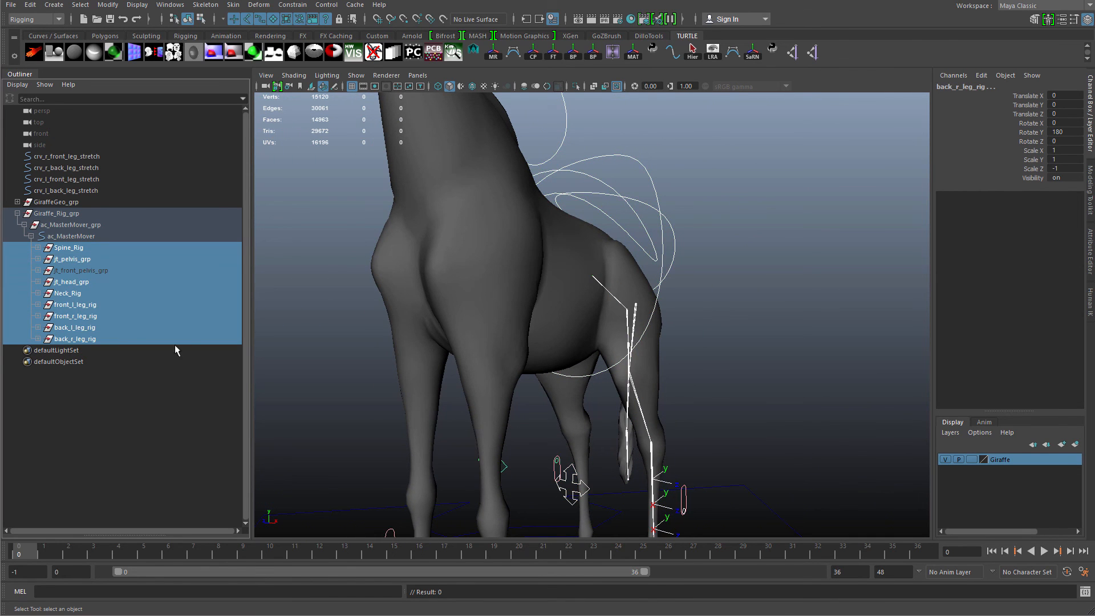
{"action": "left_click", "coordinate": [37, 304]}
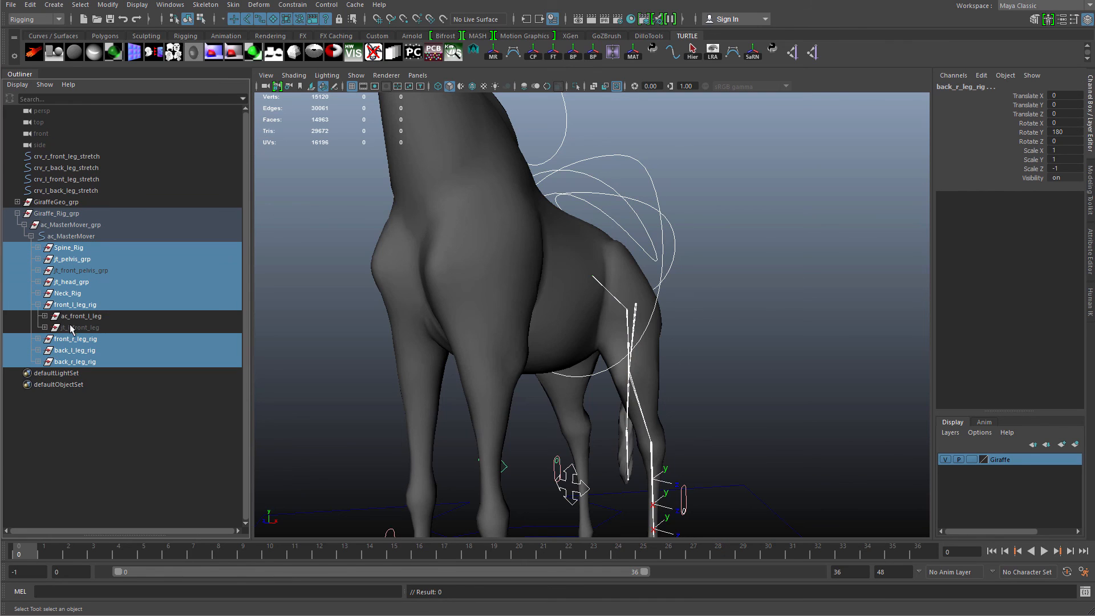
{"action": "left_click", "coordinate": [37, 339]}
{"action": "left_click", "coordinate": [38, 373]}
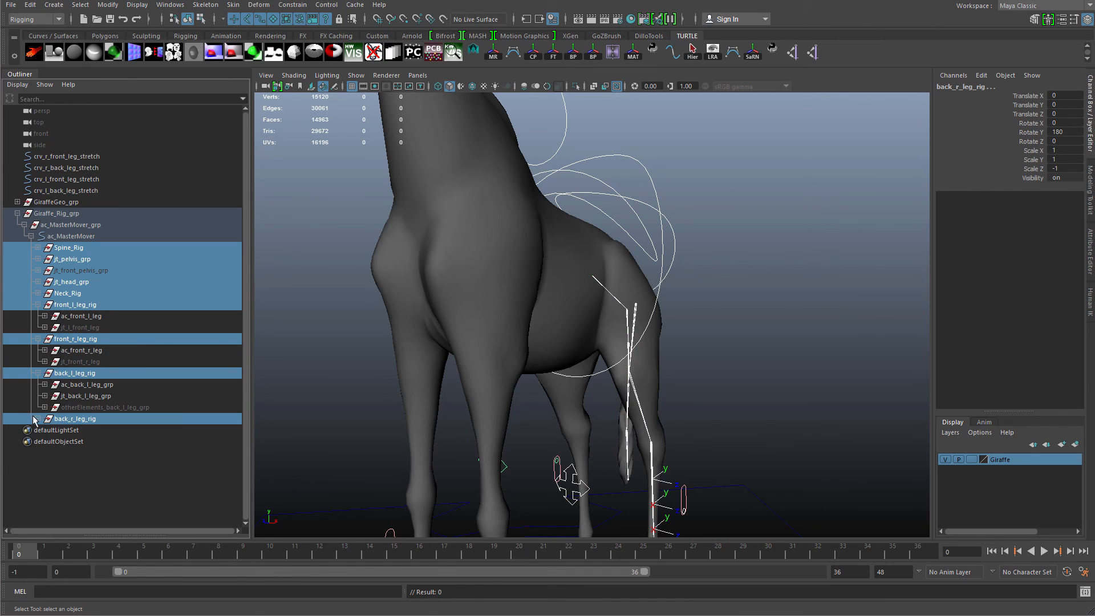
{"action": "left_click", "coordinate": [38, 419]}
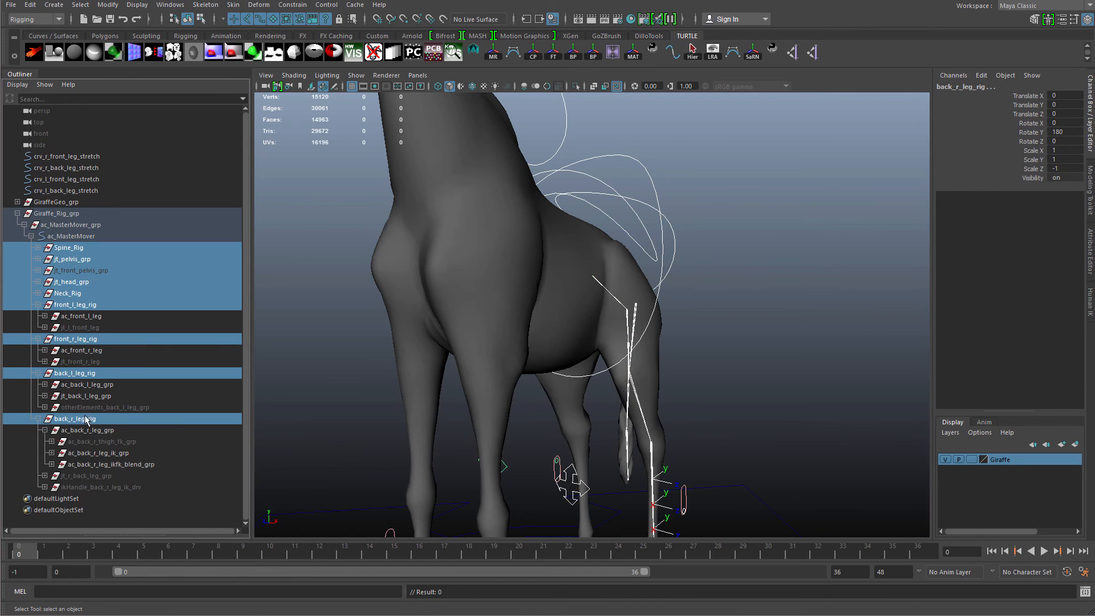
{"action": "left_click", "coordinate": [45, 430]}
{"action": "left_click", "coordinate": [87, 430]}
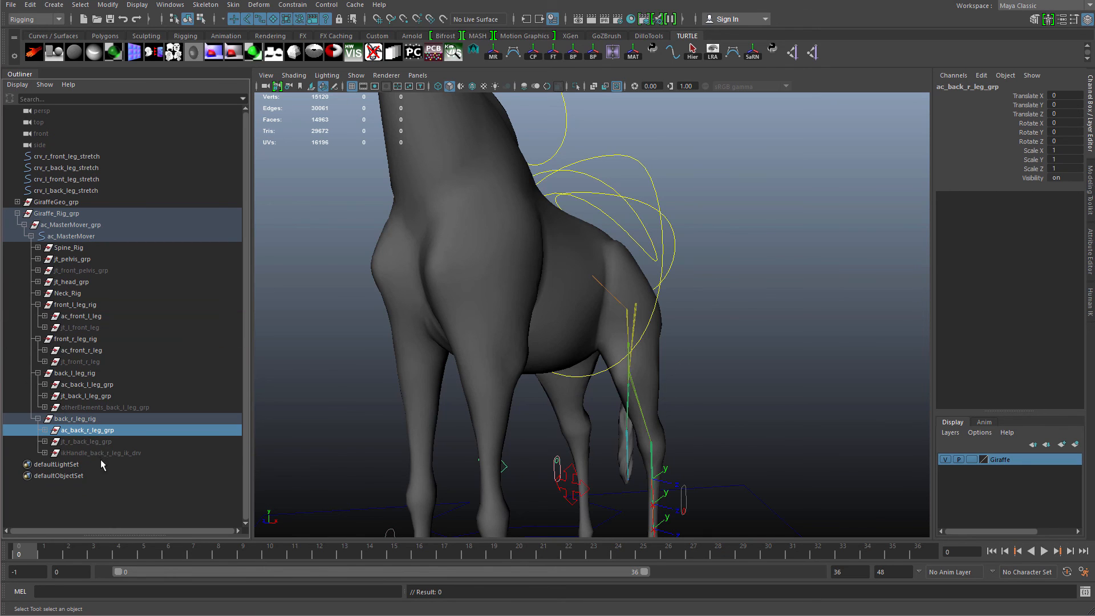
{"action": "left_click", "coordinate": [102, 454], "text": "shift"}
{"action": "left_click", "coordinate": [115, 407]}
{"action": "left_click", "coordinate": [117, 385], "text": "shift"}
{"action": "left_click", "coordinate": [105, 360]}
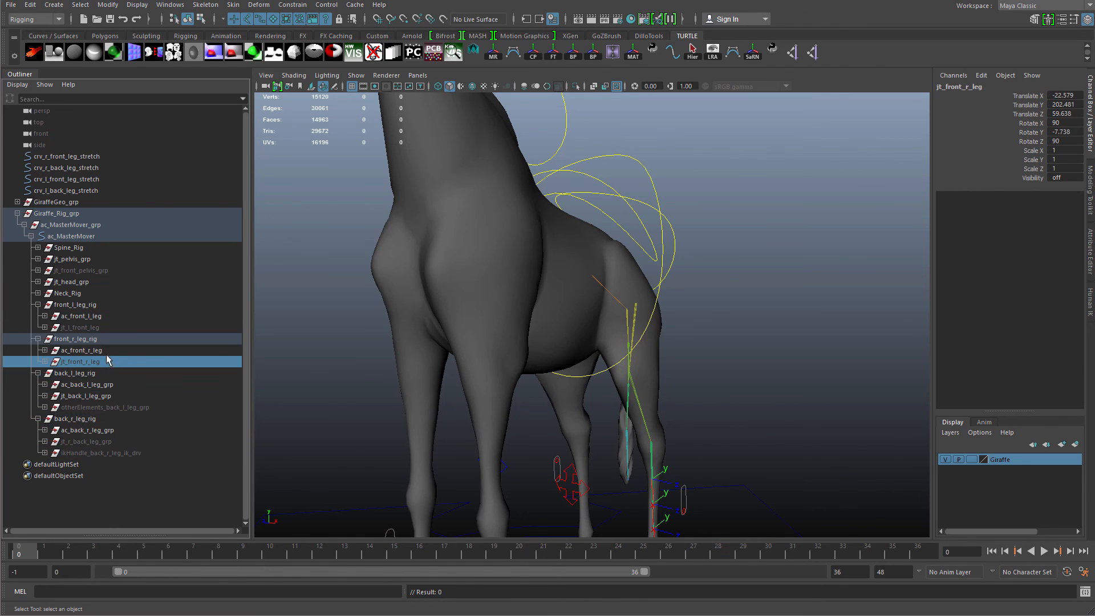
{"action": "left_click", "coordinate": [106, 353]}
{"action": "left_click", "coordinate": [104, 327]}
{"action": "left_click", "coordinate": [106, 316]}
{"action": "left_click", "coordinate": [108, 293]}
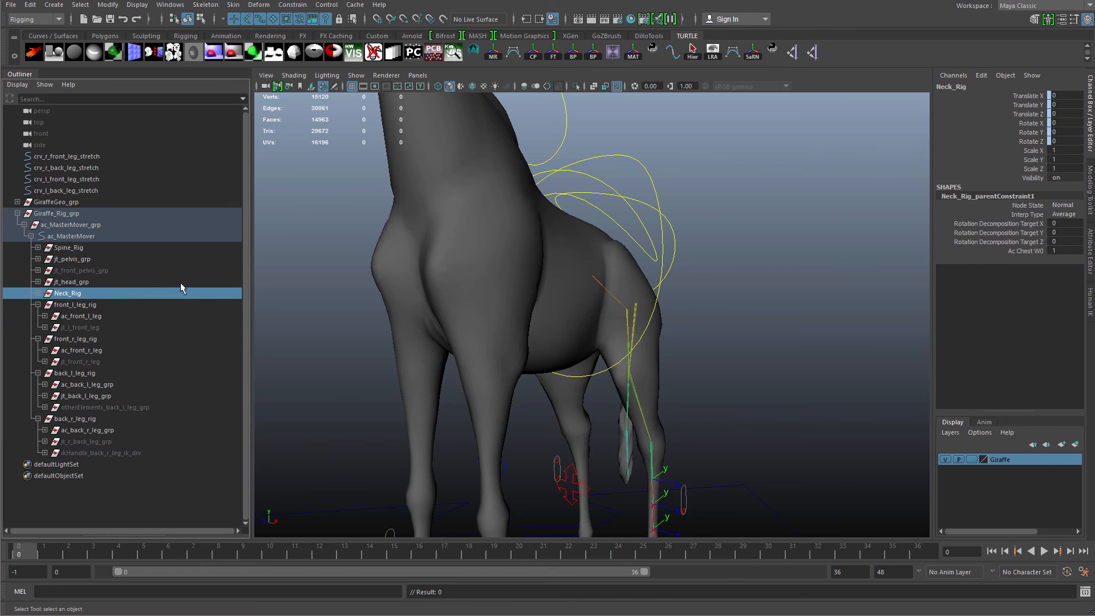
Collapse the rig hierarchy and orbit around the whole giraffe rig to review it.
{"action": "right_click_drag", "start_coordinate": [618, 361], "coordinate": [547, 328], "text": "alt"}
{"action": "left_click_drag", "start_coordinate": [548, 327], "coordinate": [451, 347], "text": "alt"}
{"action": "left_click", "coordinate": [31, 237]}
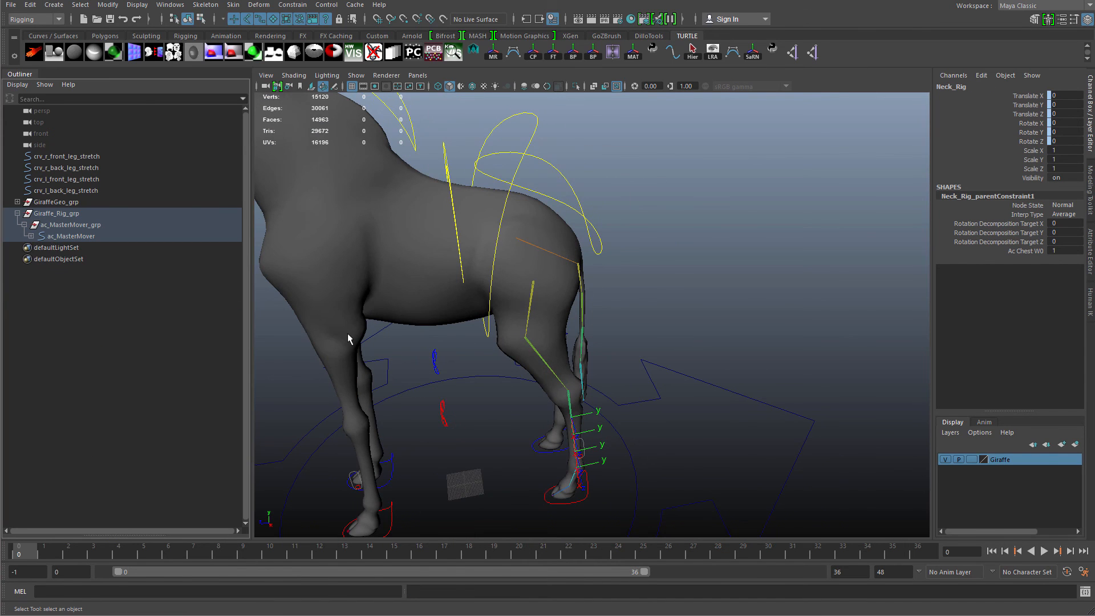
{"action": "left_click_drag", "start_coordinate": [349, 336], "coordinate": [647, 416], "text": "alt"}
{"action": "left_click", "coordinate": [651, 408]}
{"action": "right_click_drag", "start_coordinate": [651, 407], "coordinate": [596, 395], "text": "alt"}
{"action": "left_click_drag", "start_coordinate": [595, 395], "coordinate": [680, 450], "text": "alt"}
{"action": "left_click", "coordinate": [581, 368]}
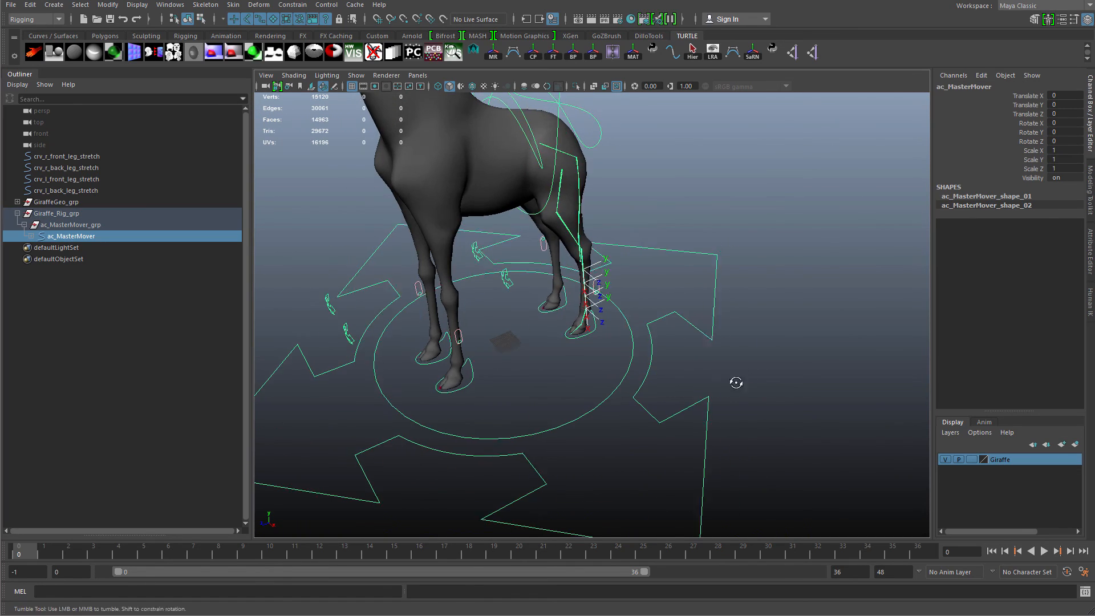
{"action": "left_click_drag", "start_coordinate": [733, 384], "coordinate": [636, 420], "text": "alt"}
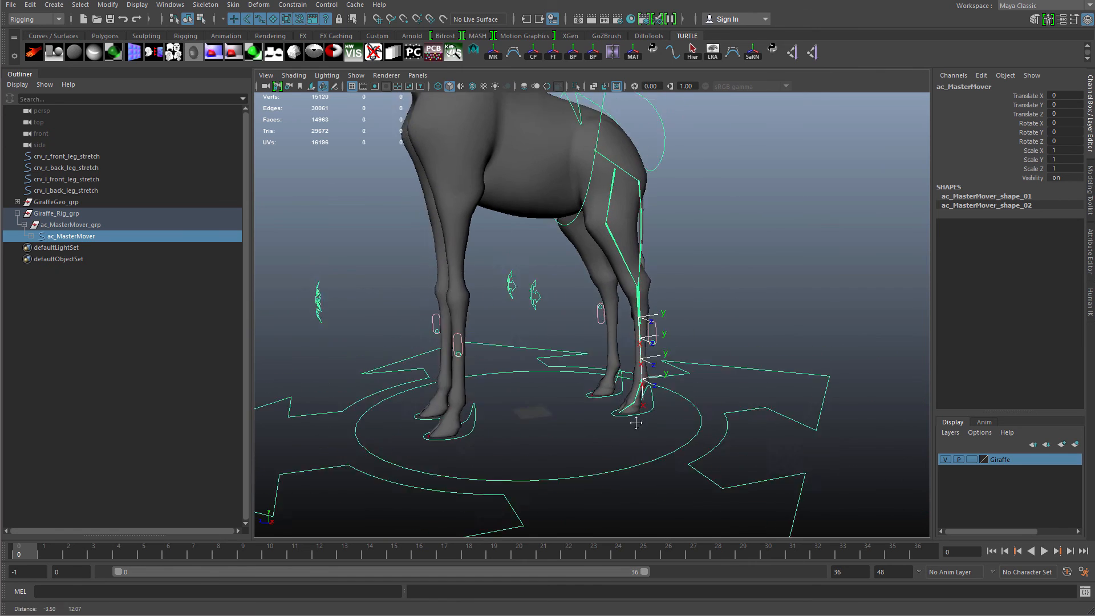
{"action": "right_click_drag", "start_coordinate": [636, 421], "coordinate": [673, 422], "text": "alt"}
{"action": "scroll", "coordinate": [641, 372], "scroll_direction": "down", "scroll_amount": 6}
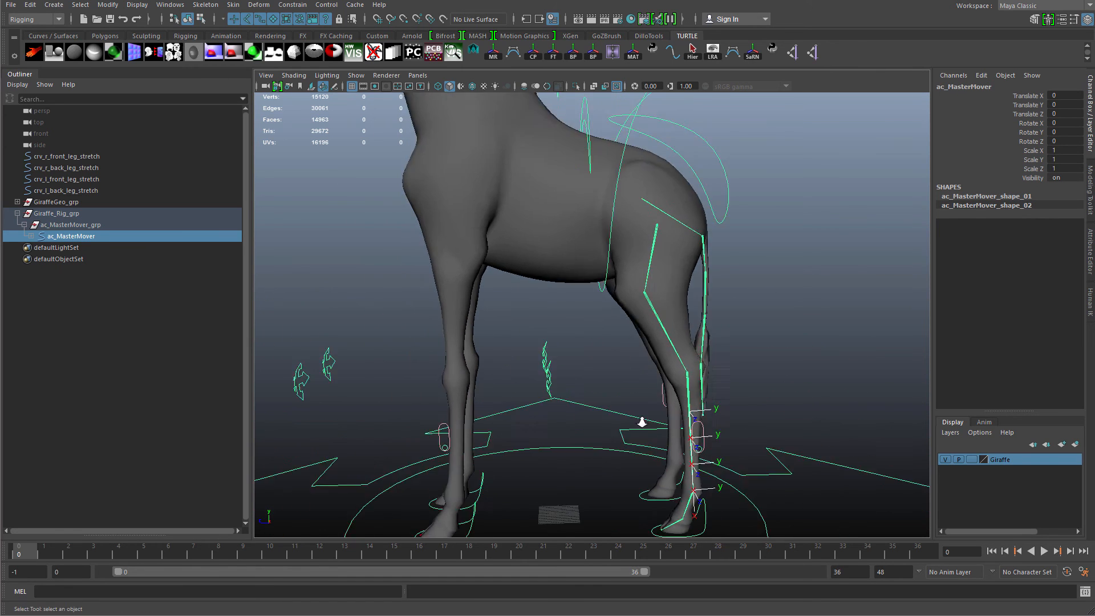
{"action": "scroll", "coordinate": [663, 367], "scroll_direction": "up", "scroll_amount": 10}
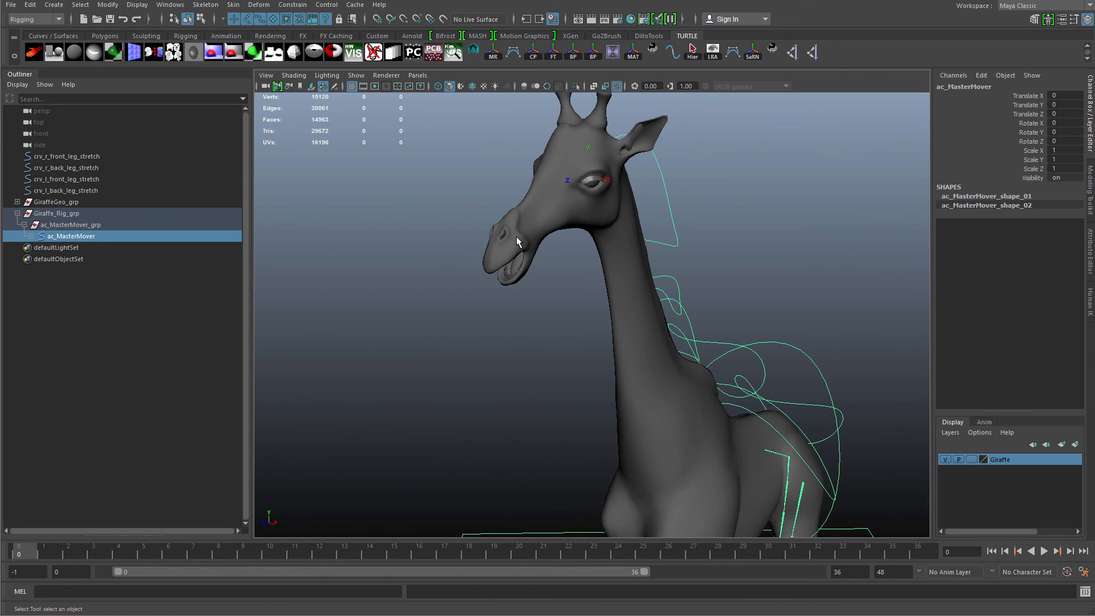
{"action": "left_click_drag", "start_coordinate": [586, 336], "coordinate": [670, 434], "text": "alt"}
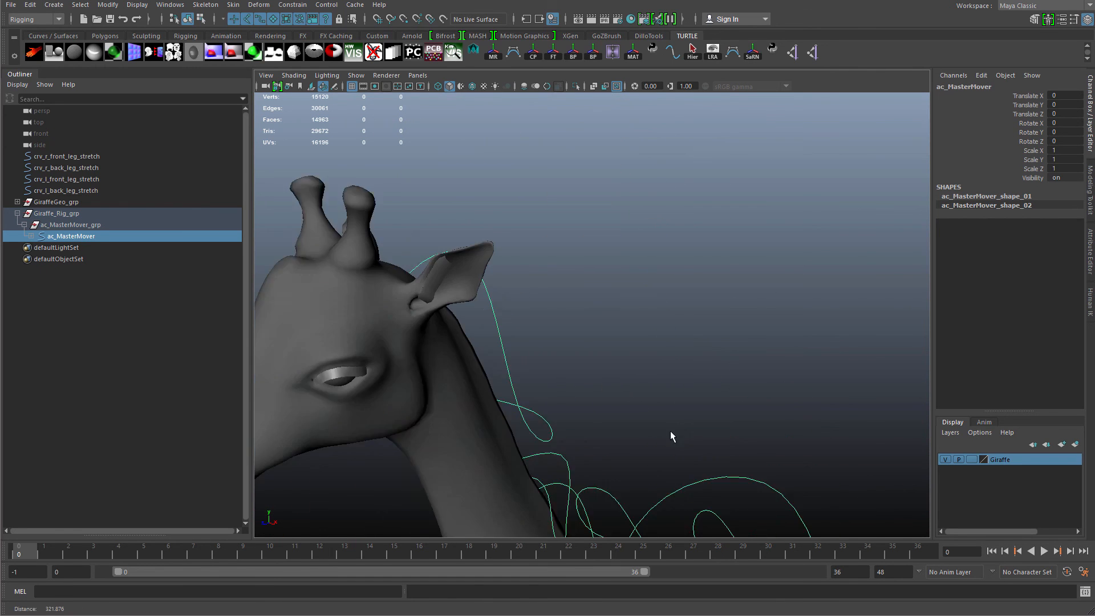
{"action": "middle_click_drag", "start_coordinate": [670, 434], "coordinate": [822, 465], "text": "alt"}
{"action": "scroll", "coordinate": [635, 383], "scroll_direction": "down", "scroll_amount": 8}
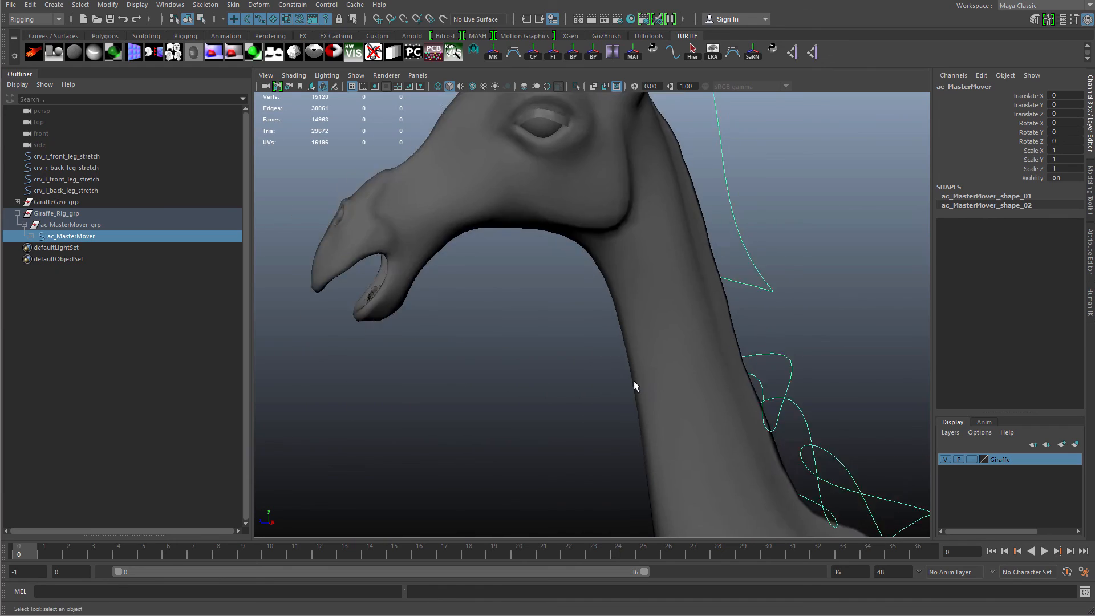
Review the leg controls and IK handles around the giraffe's feet from several angles.
{"action": "left_click_drag", "start_coordinate": [577, 350], "coordinate": [679, 344], "text": "alt"}
{"action": "left_click", "coordinate": [679, 347]}
{"action": "left_click_drag", "start_coordinate": [679, 344], "coordinate": [556, 357], "text": "alt"}
{"action": "middle_click_drag", "start_coordinate": [556, 356], "coordinate": [553, 369], "text": "alt"}
{"action": "left_click_drag", "start_coordinate": [553, 368], "coordinate": [638, 389], "text": "alt"}
{"action": "right_click_drag", "start_coordinate": [638, 390], "coordinate": [662, 363], "text": "alt"}
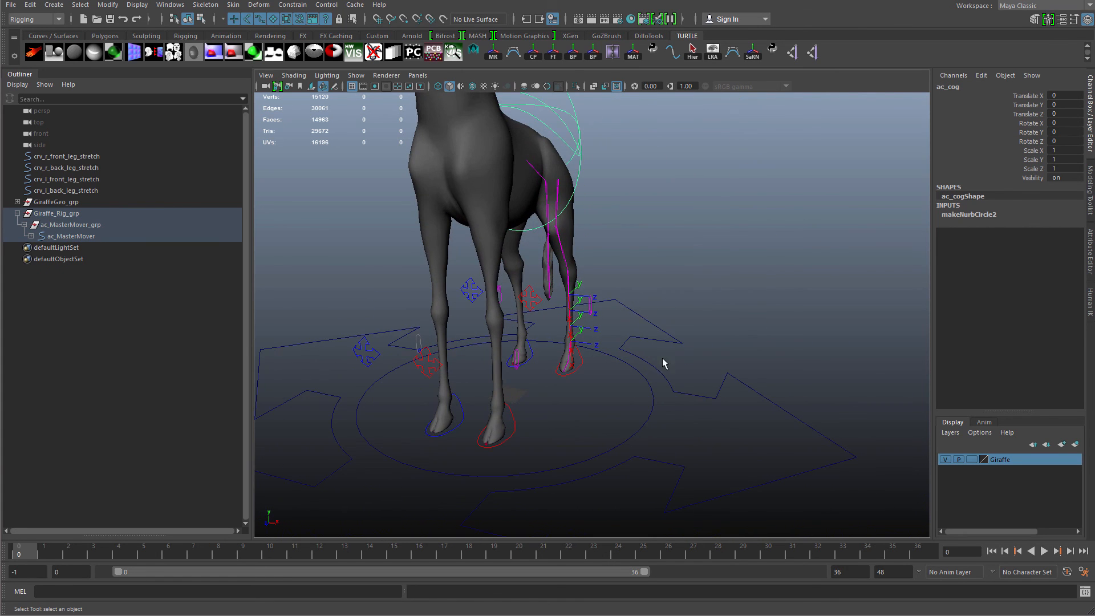
{"action": "left_click", "coordinate": [607, 380]}
{"action": "left_click_drag", "start_coordinate": [607, 379], "coordinate": [549, 392], "text": "alt"}
{"action": "right_click_drag", "start_coordinate": [549, 392], "coordinate": [635, 399], "text": "alt"}
{"action": "middle_click_drag", "start_coordinate": [636, 399], "coordinate": [648, 358], "text": "alt"}
{"action": "left_click_drag", "start_coordinate": [647, 358], "coordinate": [605, 356], "text": "alt"}
{"action": "middle_click_drag", "start_coordinate": [604, 356], "coordinate": [675, 365], "text": "alt"}
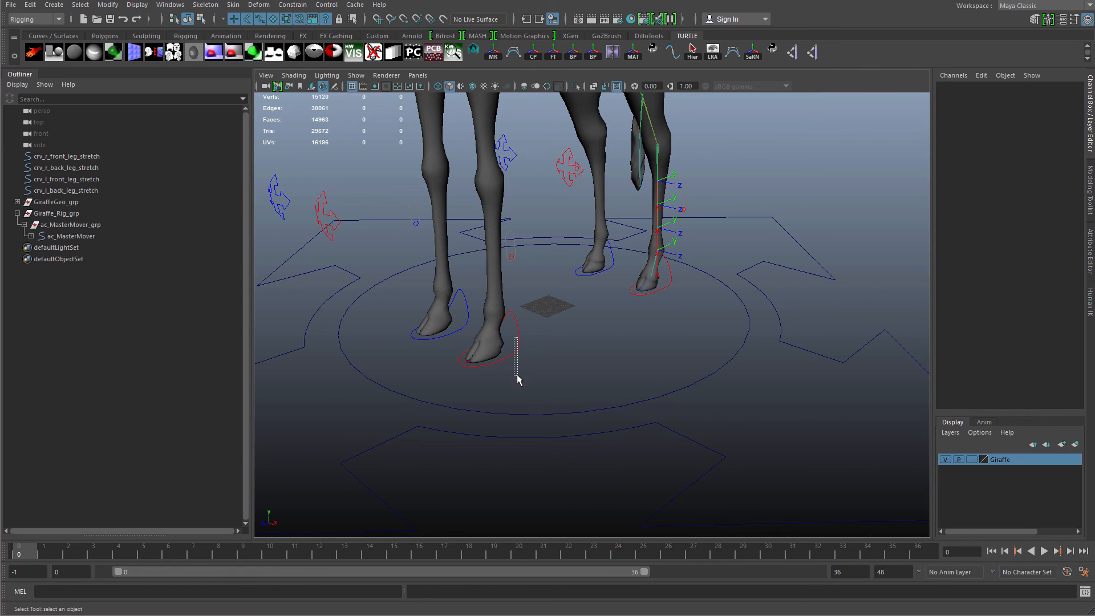
{"action": "left_click_drag", "start_coordinate": [513, 378], "coordinate": [512, 378]}
{"action": "left_click", "coordinate": [660, 318]}
{"action": "left_click_drag", "start_coordinate": [674, 282], "coordinate": [695, 269], "text": "alt"}
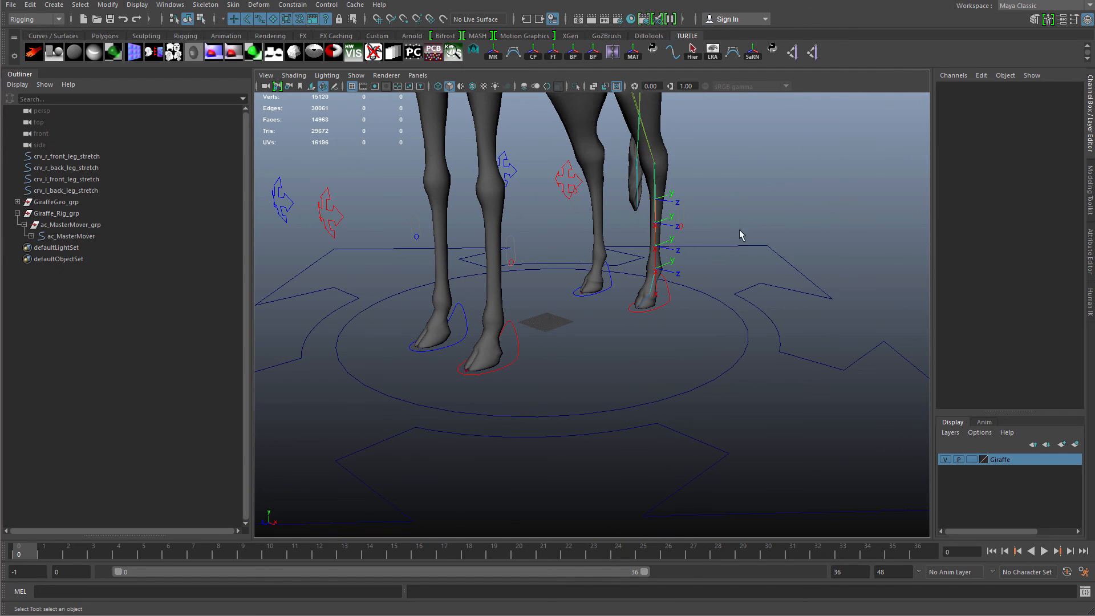
{"action": "left_click_drag", "start_coordinate": [740, 230], "coordinate": [734, 295]}
{"action": "left_click_drag", "start_coordinate": [668, 293], "coordinate": [669, 354]}
{"action": "left_click_drag", "start_coordinate": [672, 268], "coordinate": [736, 324]}
{"action": "left_click_drag", "start_coordinate": [667, 272], "coordinate": [709, 329]}
{"action": "left_click_drag", "start_coordinate": [667, 295], "coordinate": [690, 312]}
{"action": "left_click_drag", "start_coordinate": [625, 306], "coordinate": [627, 301]}
{"action": "left_click_drag", "start_coordinate": [642, 340], "coordinate": [687, 314]}
{"action": "right_click_drag", "start_coordinate": [612, 381], "coordinate": [622, 437], "text": "alt"}
{"action": "left_click", "coordinate": [645, 302]}
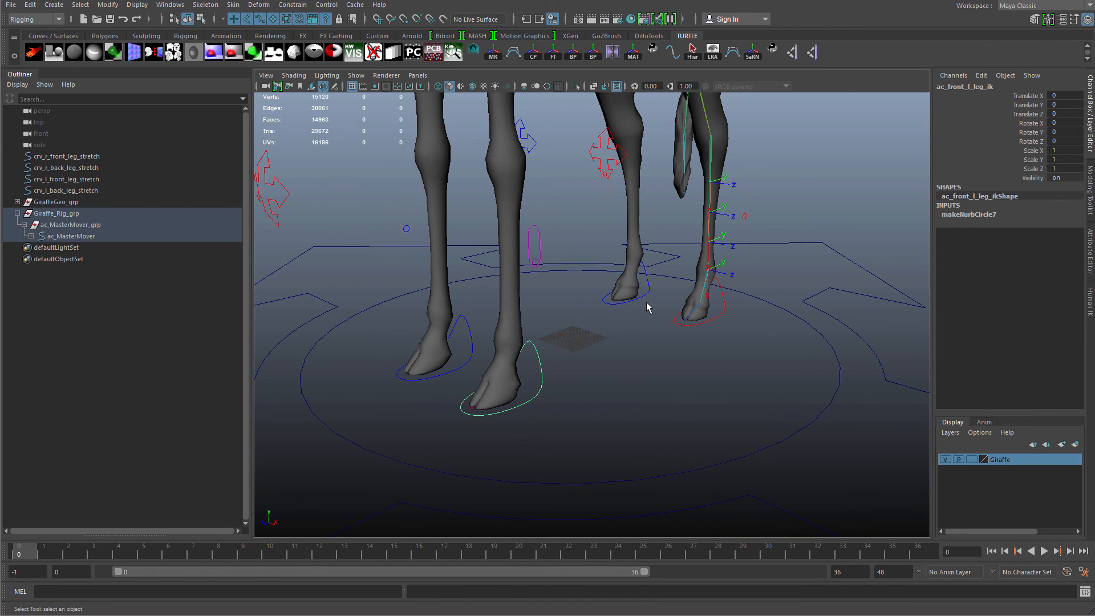
Select the front and back leg IK controls to inspect them, undoing the test move.
{"action": "left_click_drag", "start_coordinate": [479, 348], "coordinate": [544, 357]}
{"action": "left_click_drag", "start_coordinate": [749, 332], "coordinate": [558, 375]}
{"action": "left_click", "coordinate": [596, 365]}
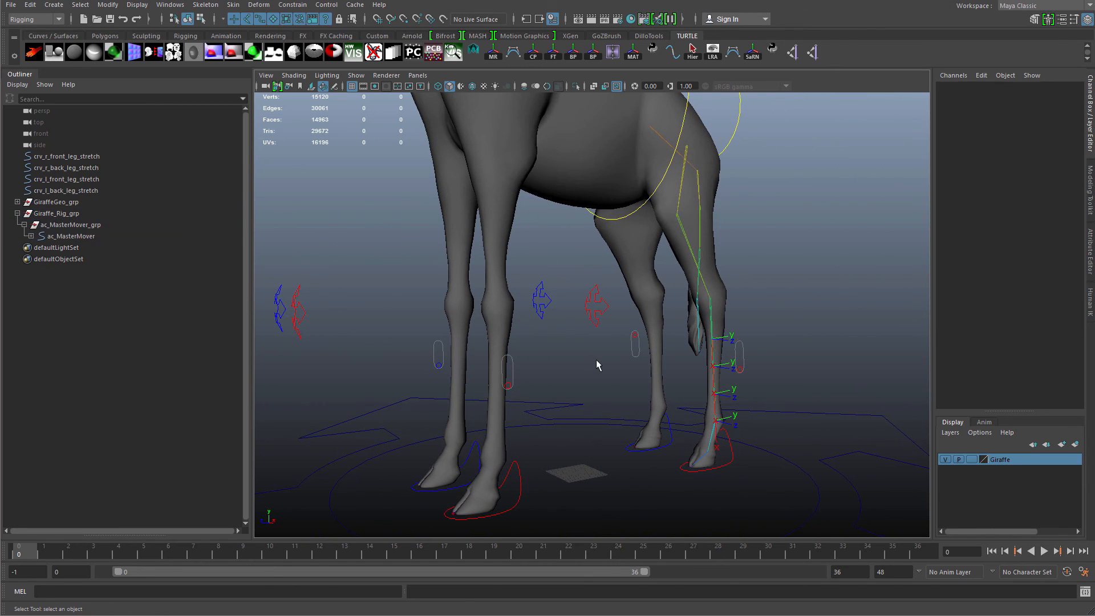
{"action": "left_click_drag", "start_coordinate": [606, 338], "coordinate": [557, 326]}
{"action": "left_click", "coordinate": [542, 311]}
{"action": "left_click_drag", "start_coordinate": [531, 279], "coordinate": [597, 322]}
{"action": "left_click", "coordinate": [540, 293]}
{"action": "left_click_drag", "start_coordinate": [533, 284], "coordinate": [566, 334]}
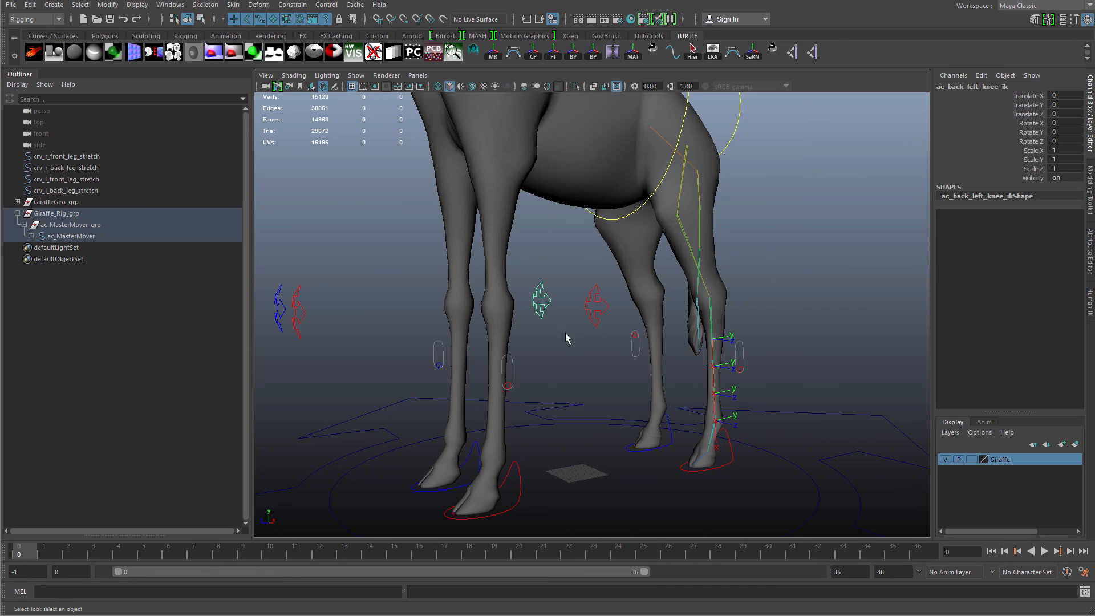
{"action": "left_click_drag", "start_coordinate": [572, 294], "coordinate": [633, 341]}
{"action": "left_click_drag", "start_coordinate": [633, 341], "coordinate": [533, 410], "text": "alt"}
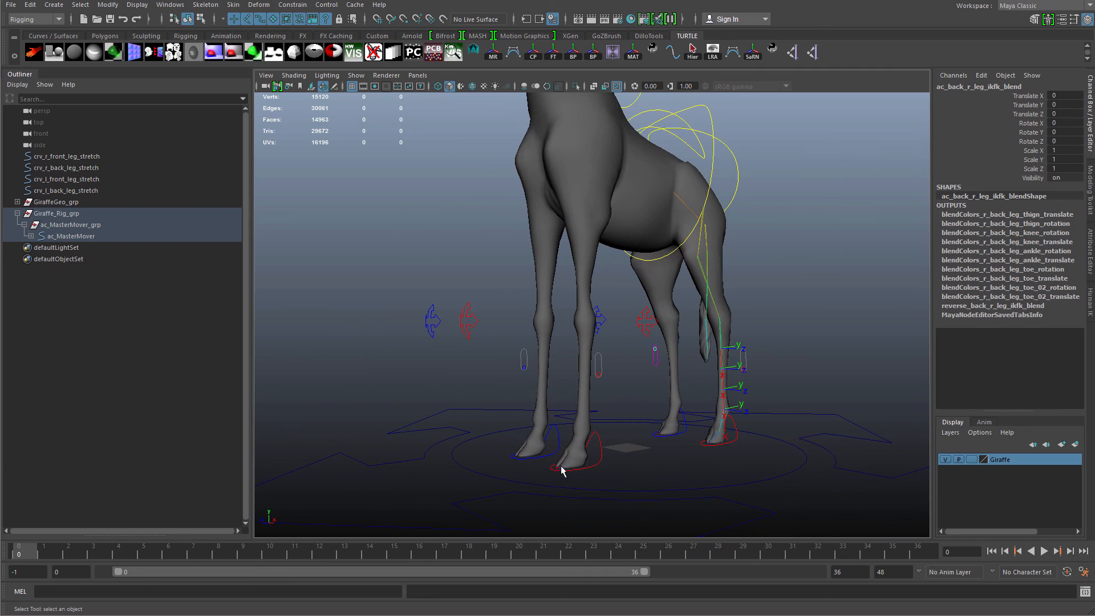
{"action": "left_click", "coordinate": [615, 458]}
{"action": "key", "text": "w"}
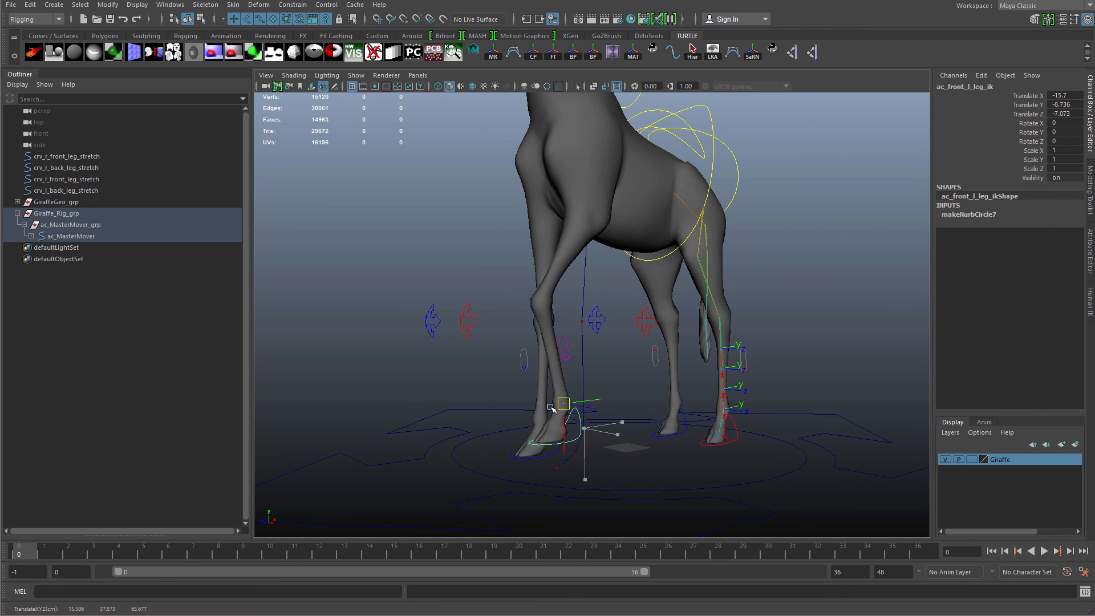
{"action": "key", "text": "ctrl+z"}
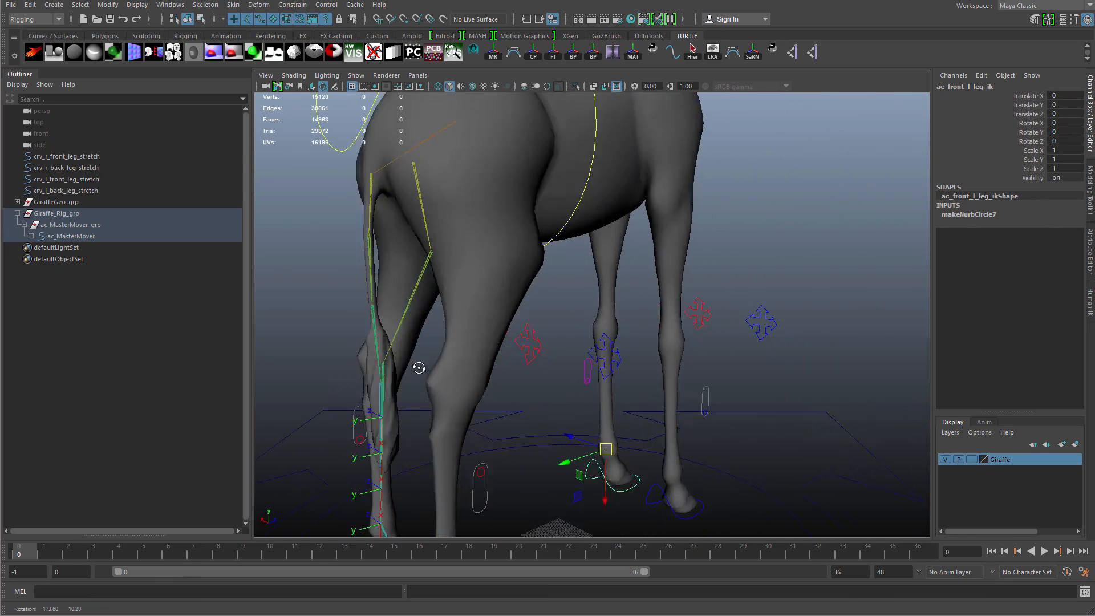